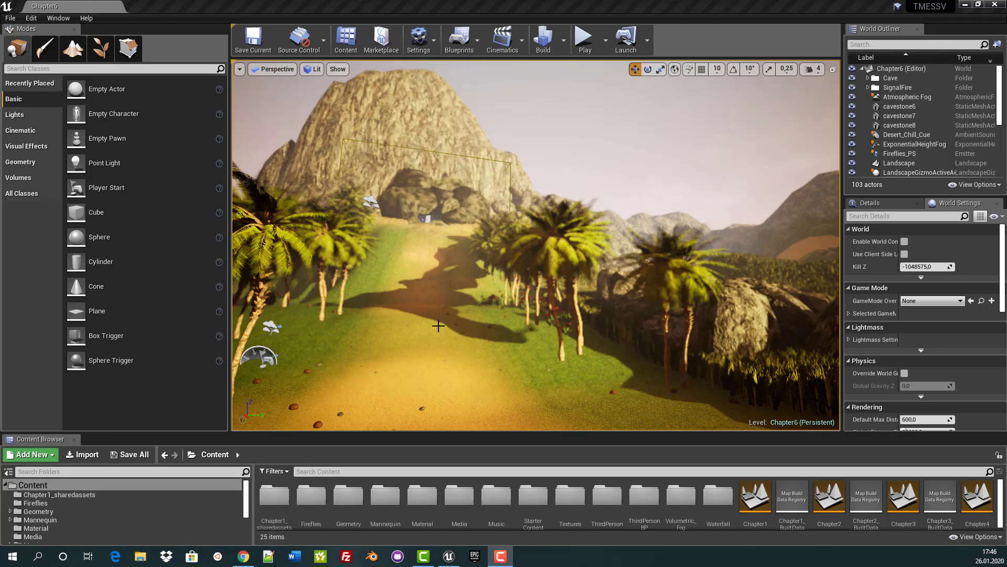
Replace Parasite L Starkie with Mousey as the Mixamo character
left_click(244, 557)
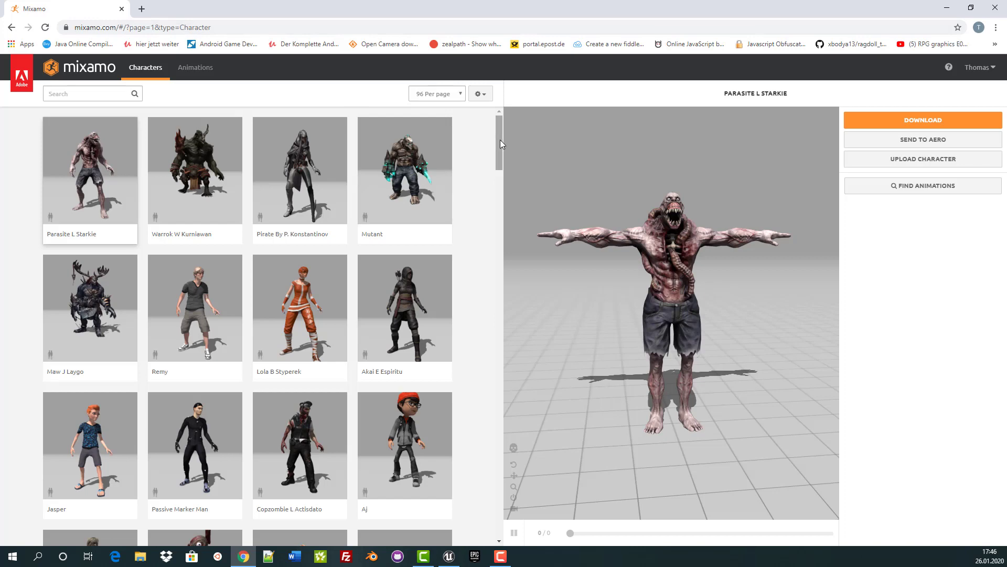
left_click_drag(499, 138, 493, 227)
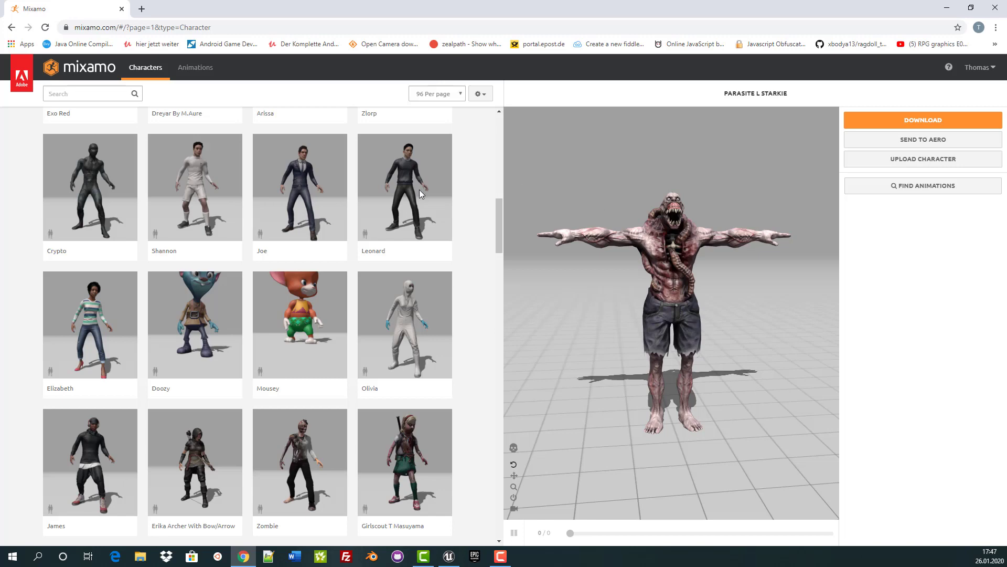
left_click(301, 319)
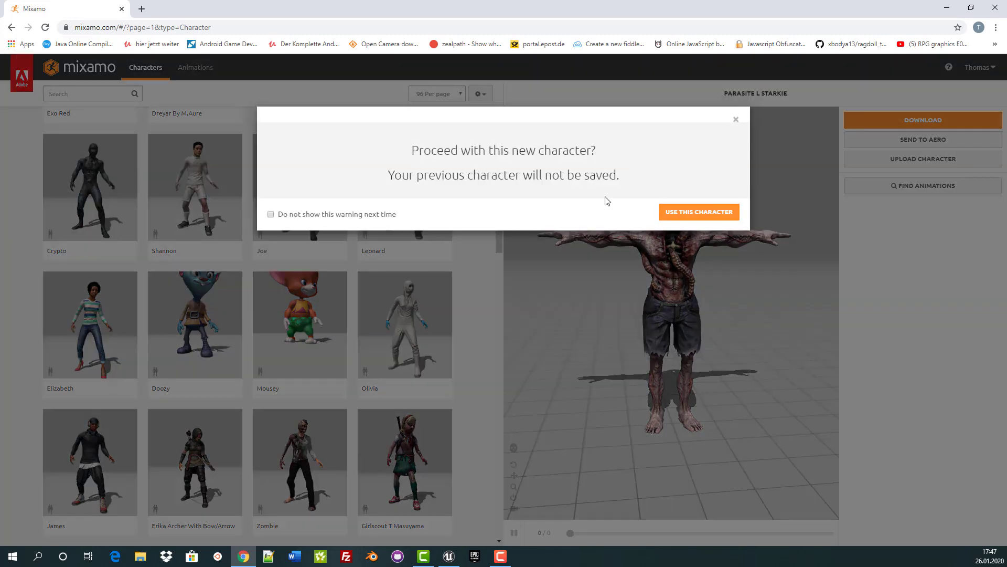
left_click(693, 215)
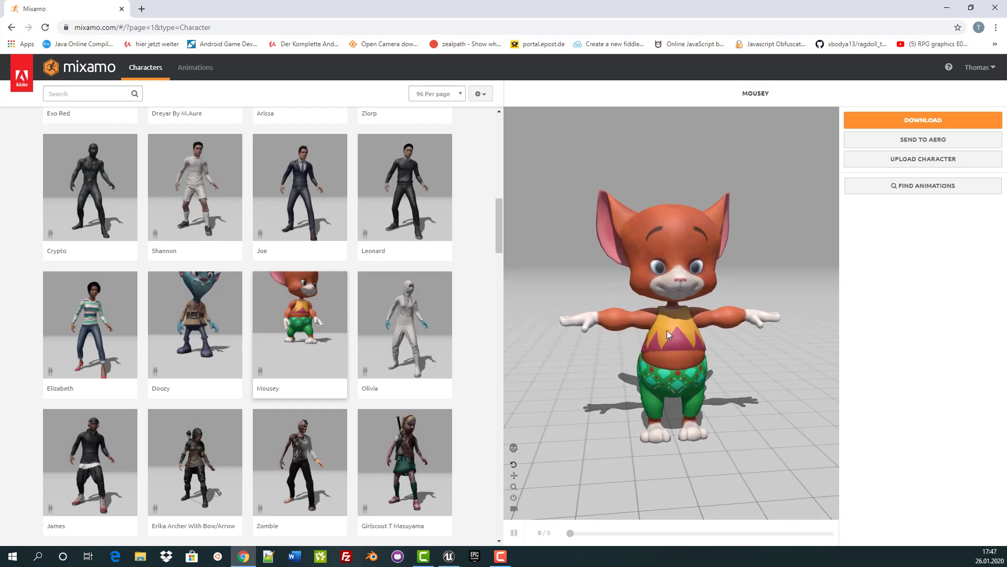
mouse_move(666, 329)
left_mouse_down()
mouse_move(682, 284)
mouse_move(656, 326)
left_mouse_up()
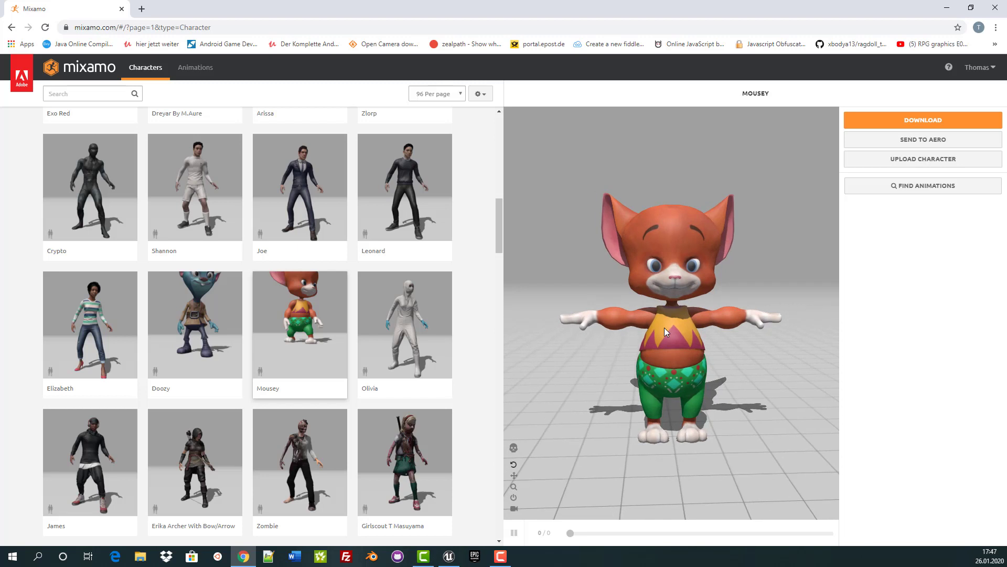
left_click(949, 9)
Launch Adobe Fuse CC from its desktop shortcut and reposition its window
left_click(967, 5)
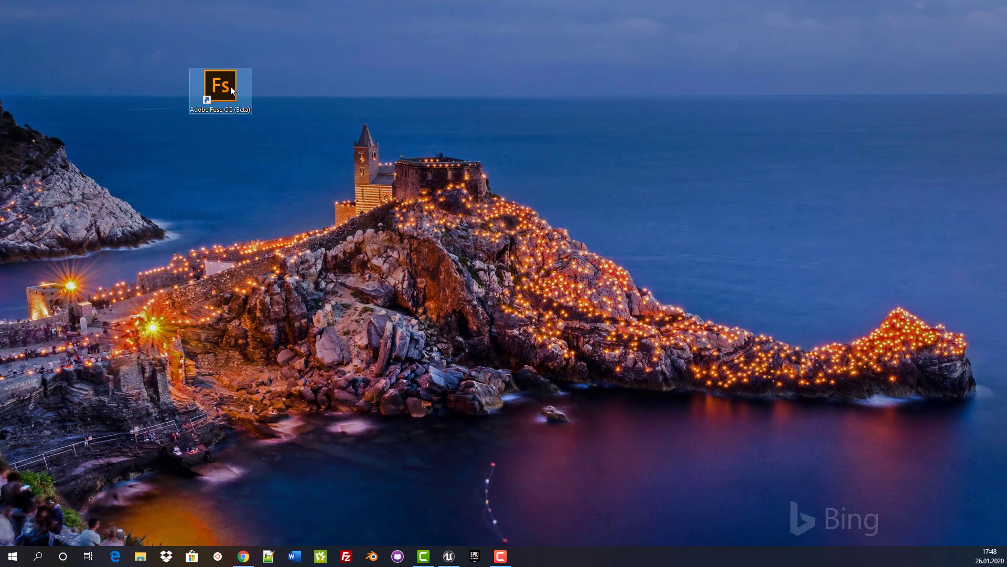
double_click(231, 88)
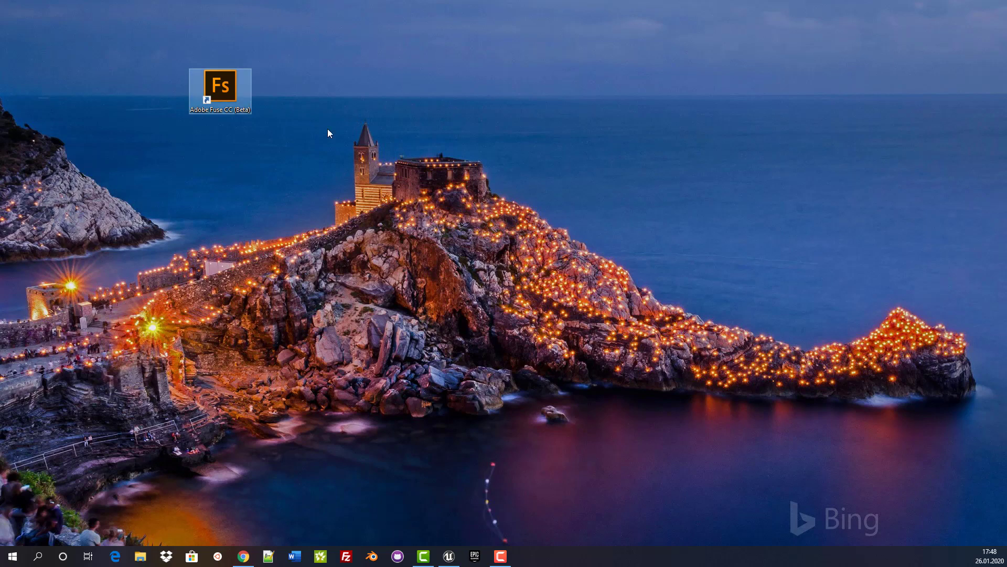
left_click(328, 129)
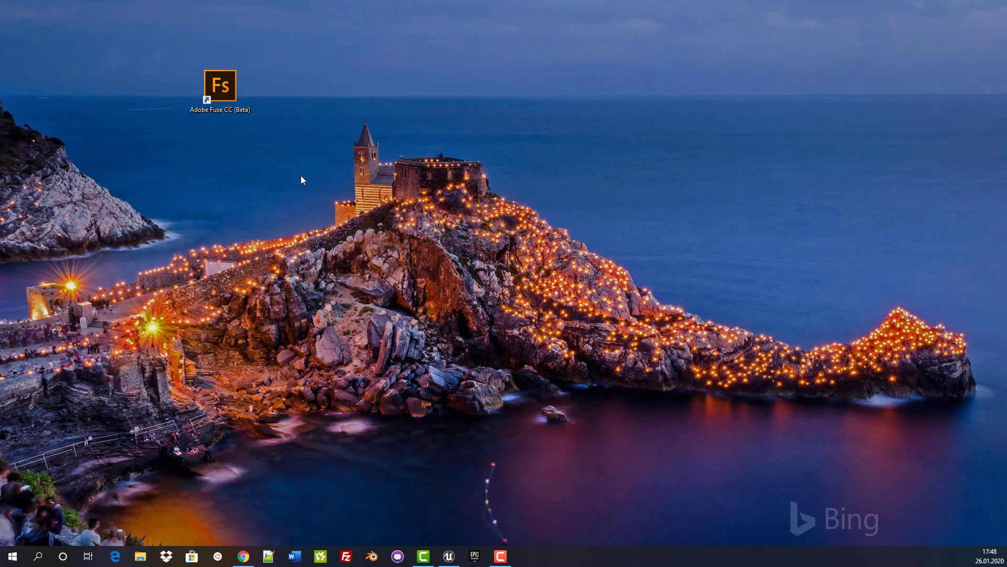
left_click(239, 94)
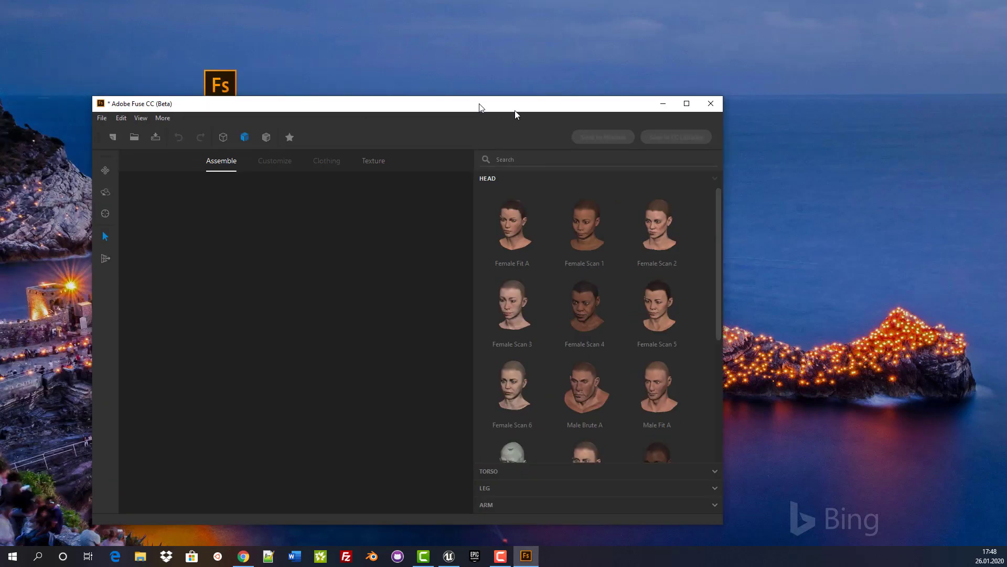
left_click_drag(474, 108, 549, 94)
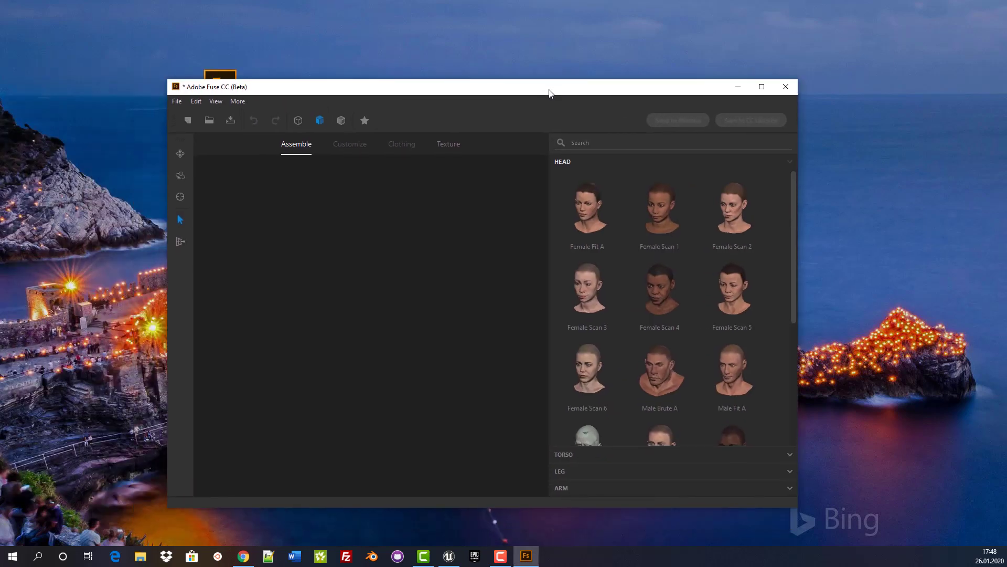
Start the character with the Female Fit A head and stretch its ears into pointed tips
double_click(549, 93)
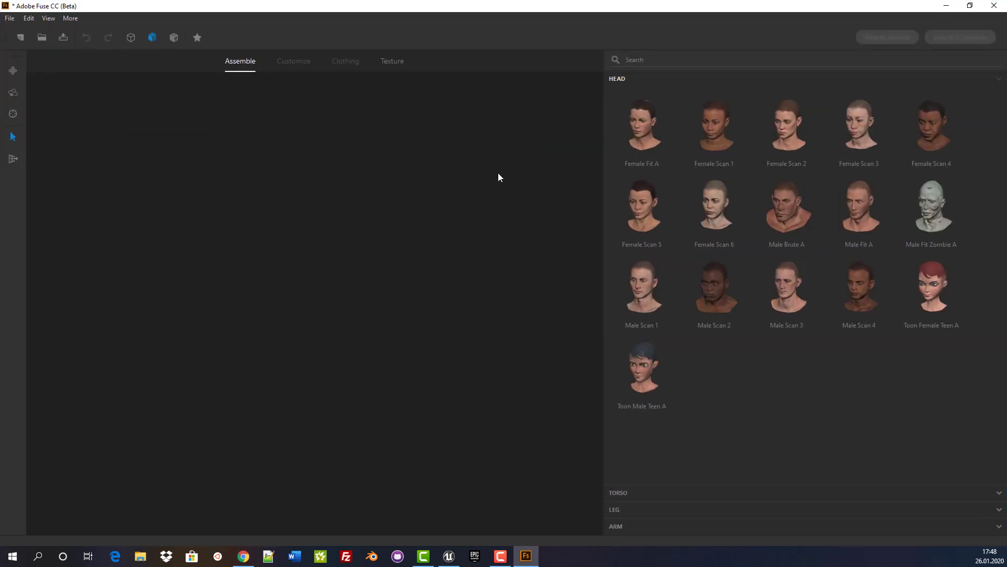
left_click(636, 138)
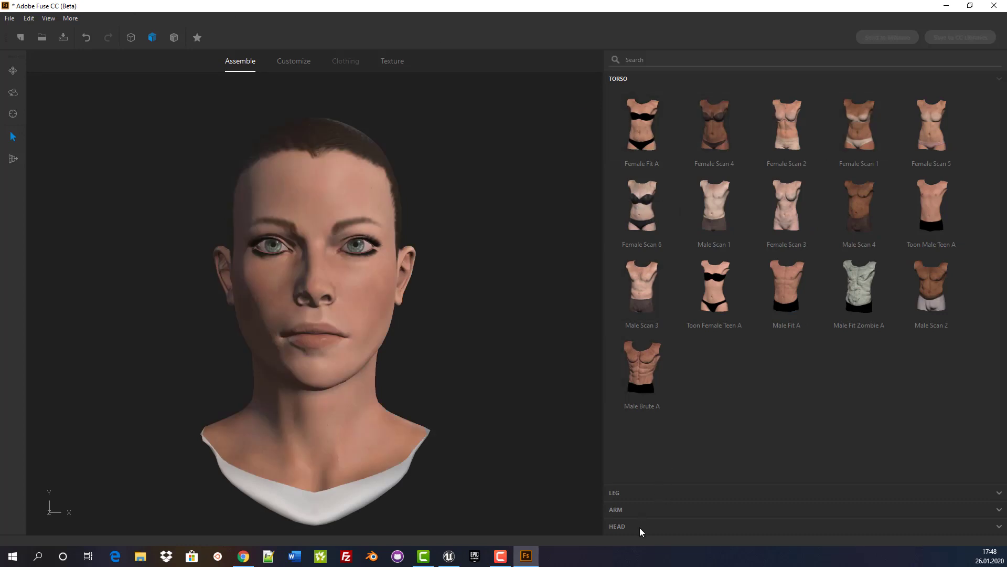
left_click(301, 61)
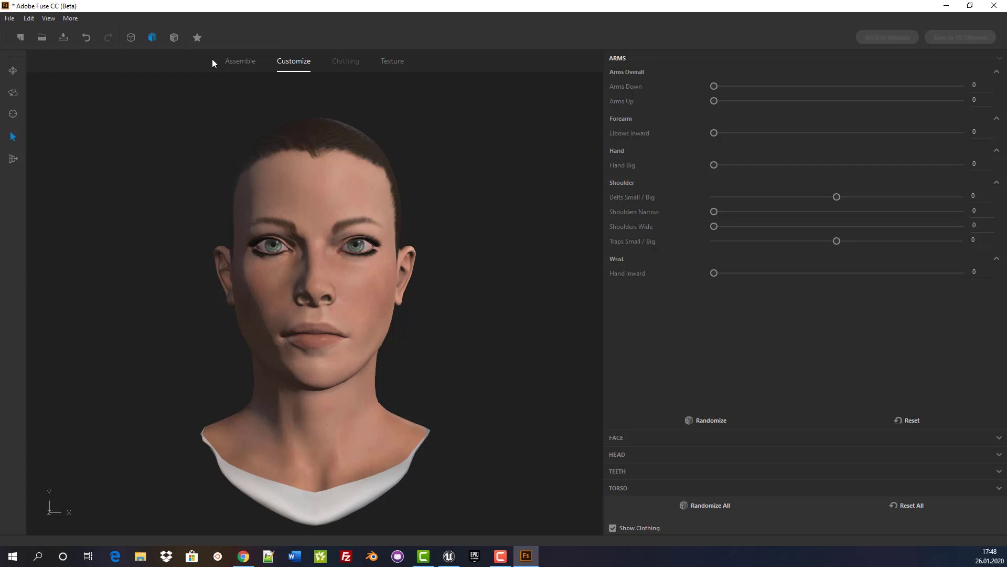
left_click(243, 62)
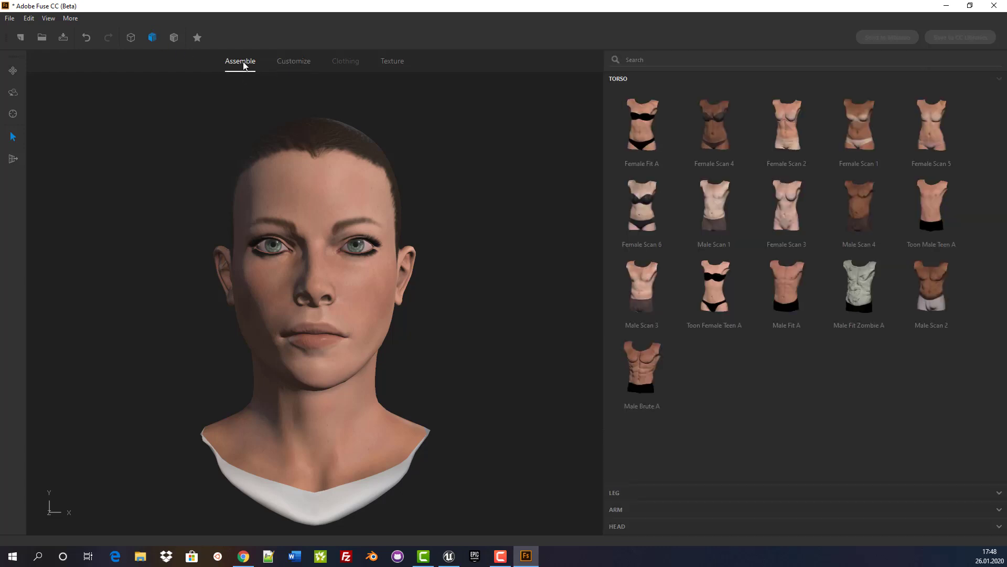
left_click(48, 21)
left_click(65, 44)
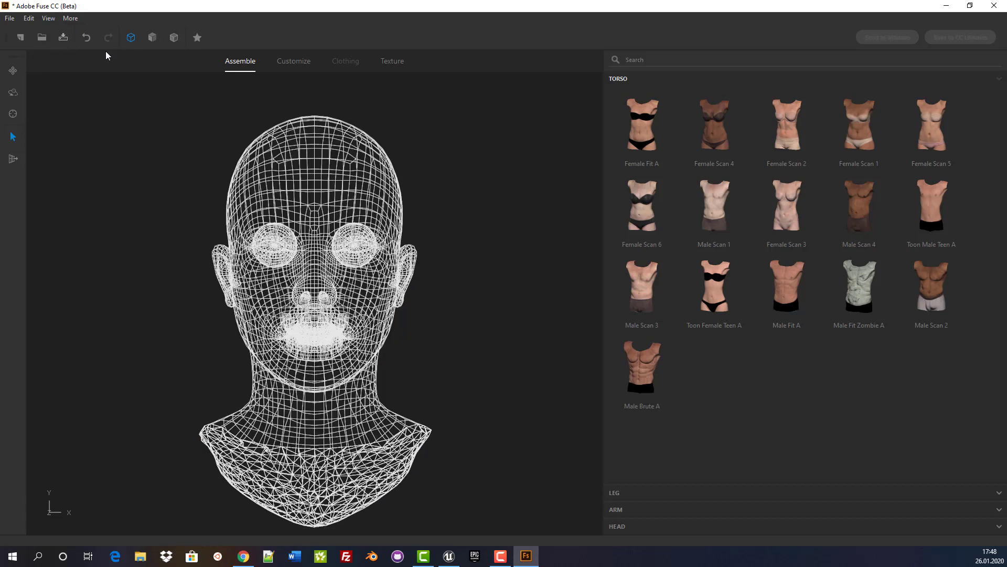
left_click_drag(428, 228, 431, 190)
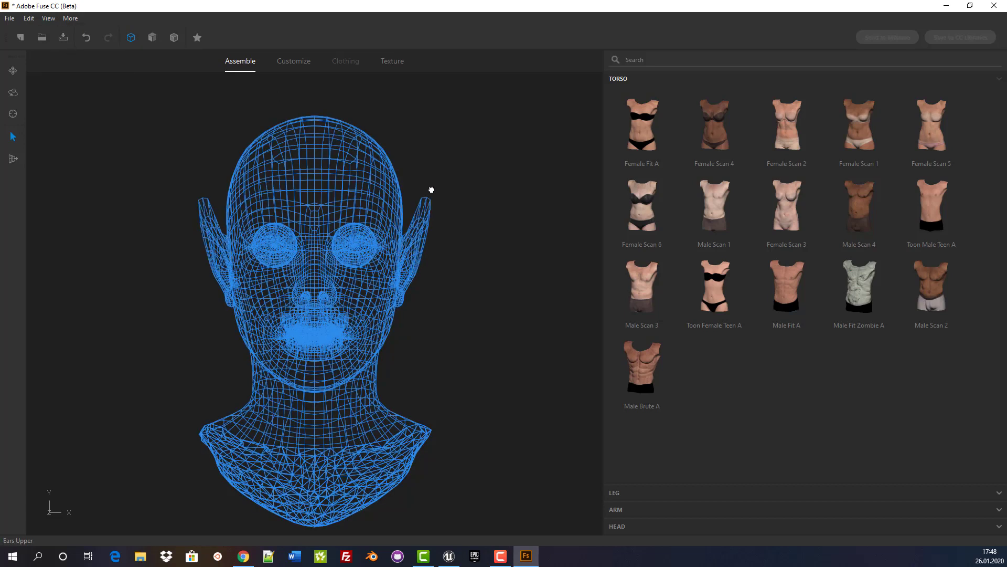
left_click(48, 19)
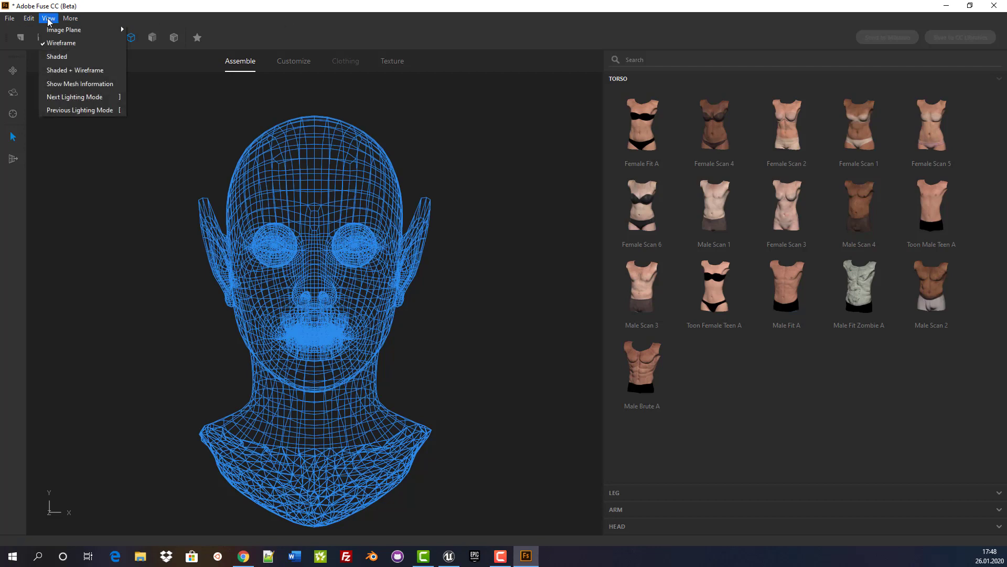
left_click(56, 56)
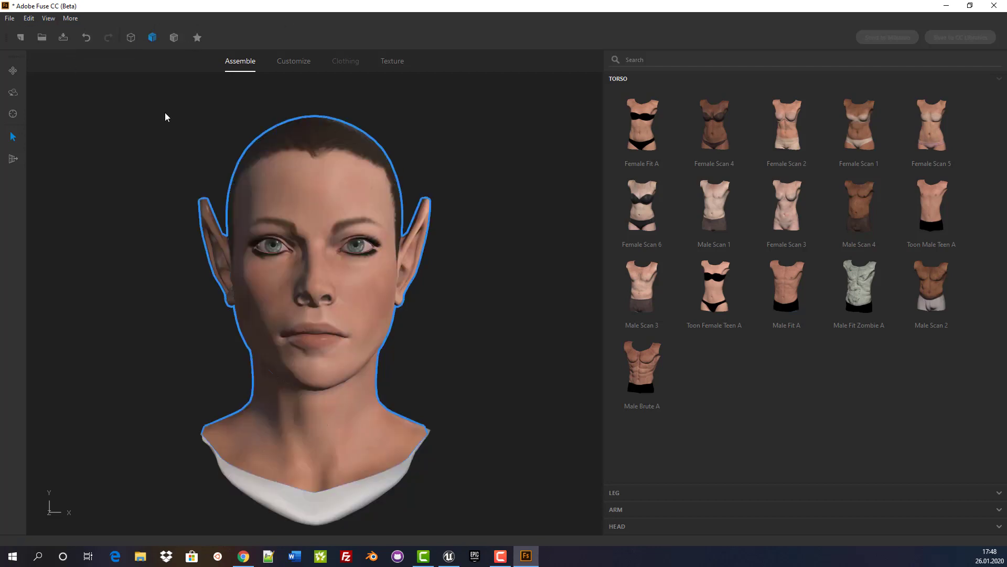
Add the Female Fit A torso, Female Scan 5 legs and Female Scan 3 arms
left_click(647, 139)
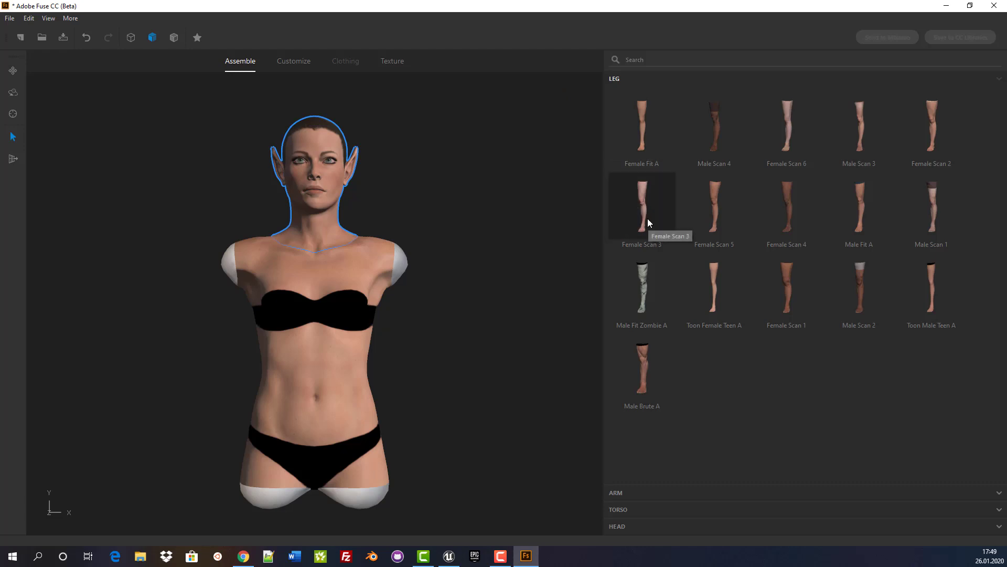
left_click(716, 207)
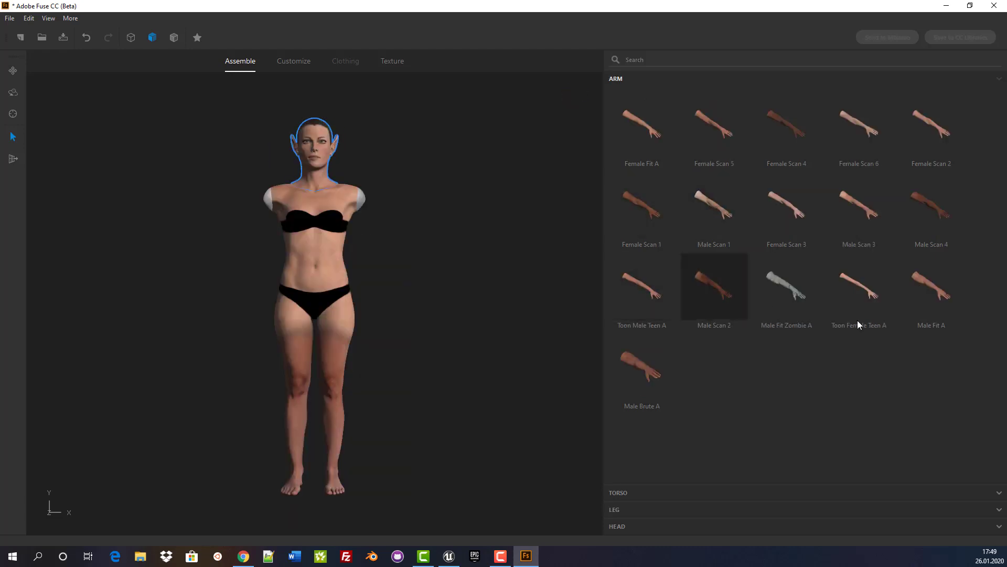
left_click(803, 215)
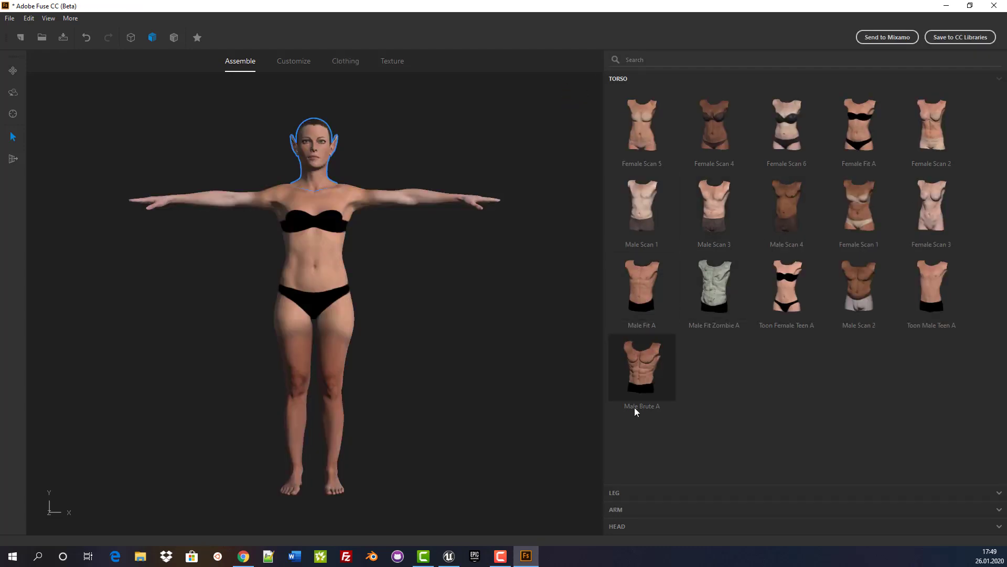
Set Bicep to 32, Tricep to 65, arm length to -54 and the Goofy expression to 80
left_click(303, 63)
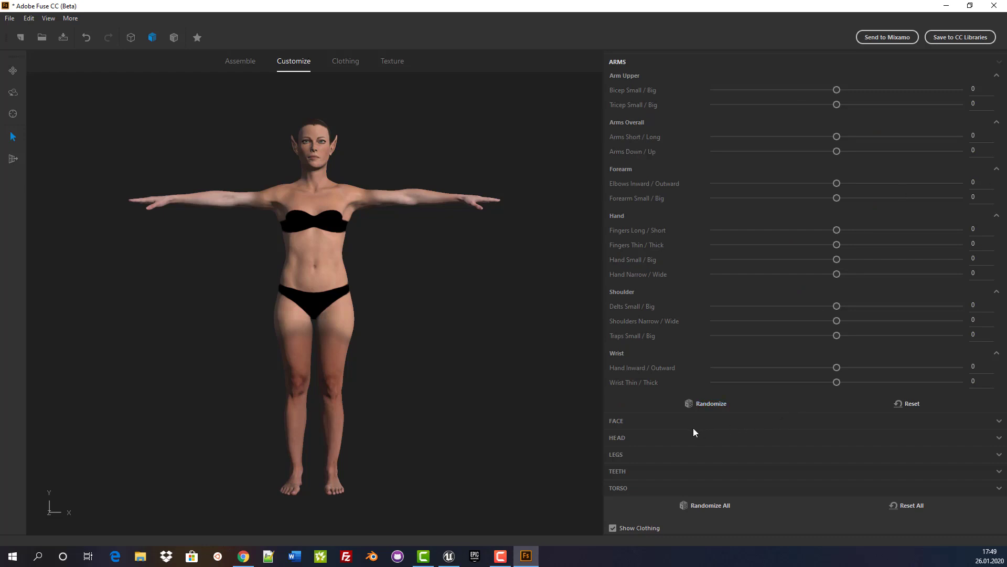
left_click(842, 90)
mouse_move(845, 88)
left_mouse_down()
mouse_move(748, 99)
mouse_move(974, 106)
mouse_move(920, 107)
left_mouse_up()
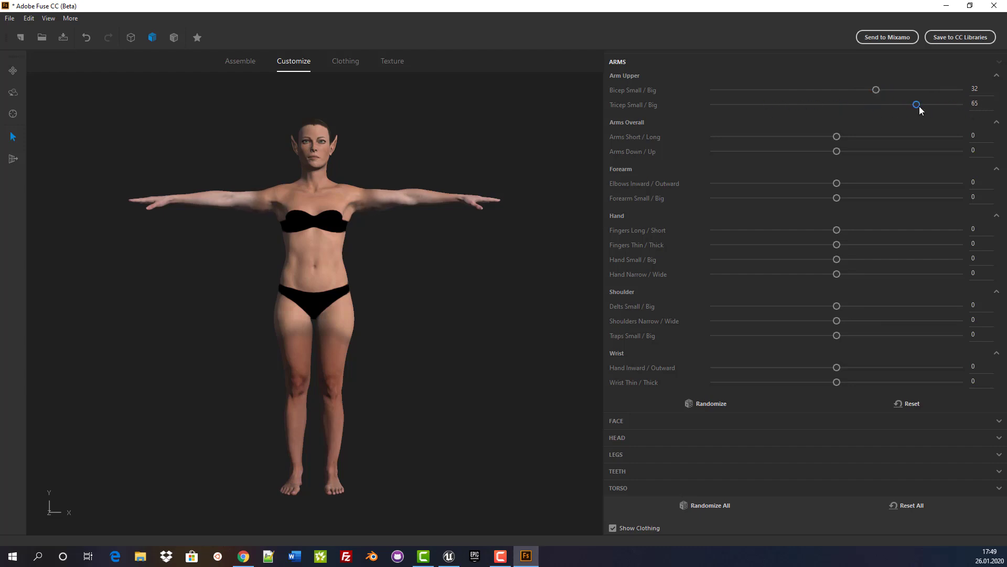
mouse_move(860, 138)
left_mouse_down()
mouse_move(877, 135)
mouse_move(710, 137)
mouse_move(922, 158)
mouse_move(773, 162)
left_mouse_up()
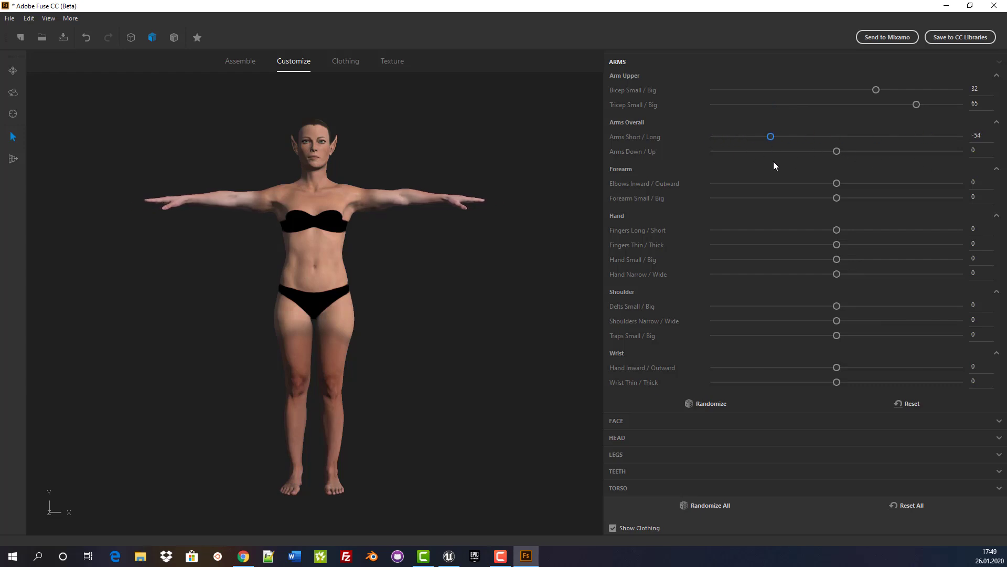
left_click(638, 421)
mouse_move(714, 166)
left_mouse_down()
mouse_move(873, 166)
mouse_move(732, 173)
mouse_move(973, 170)
left_mouse_up()
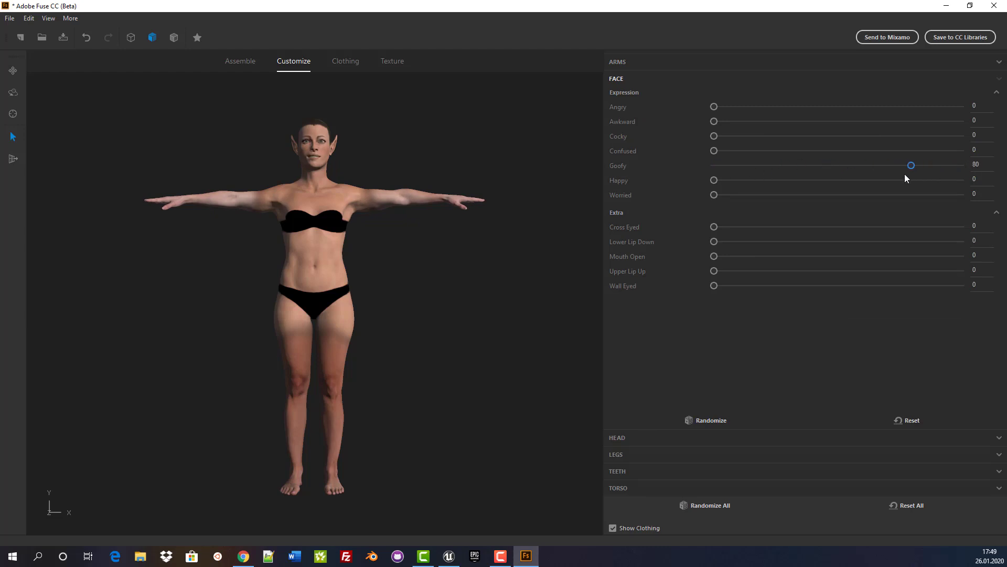
mouse_move(811, 181)
left_mouse_down()
mouse_move(966, 186)
mouse_move(764, 171)
mouse_move(909, 166)
left_mouse_up()
Dress the character in a camisole and blue pants
left_click(350, 62)
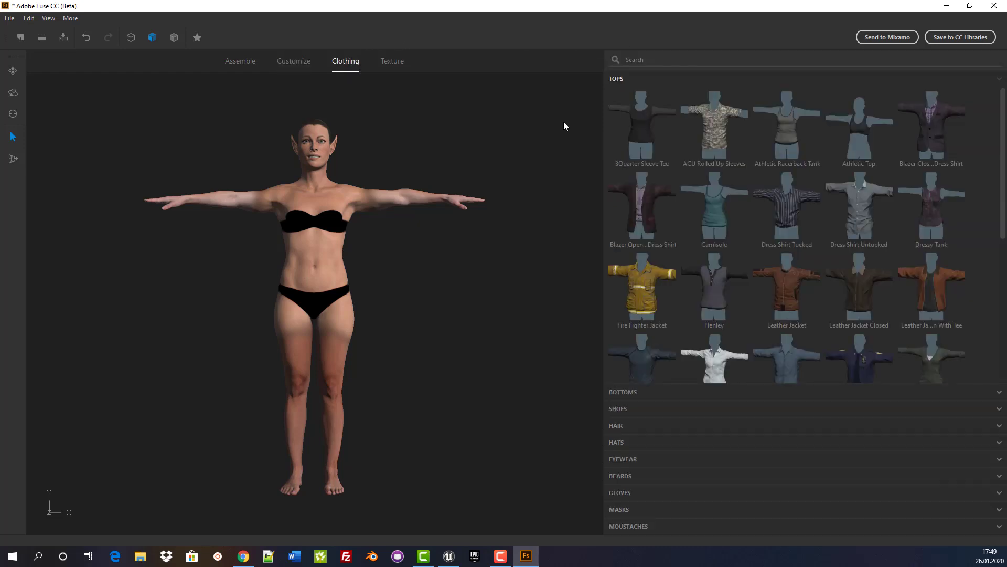
left_click(713, 212)
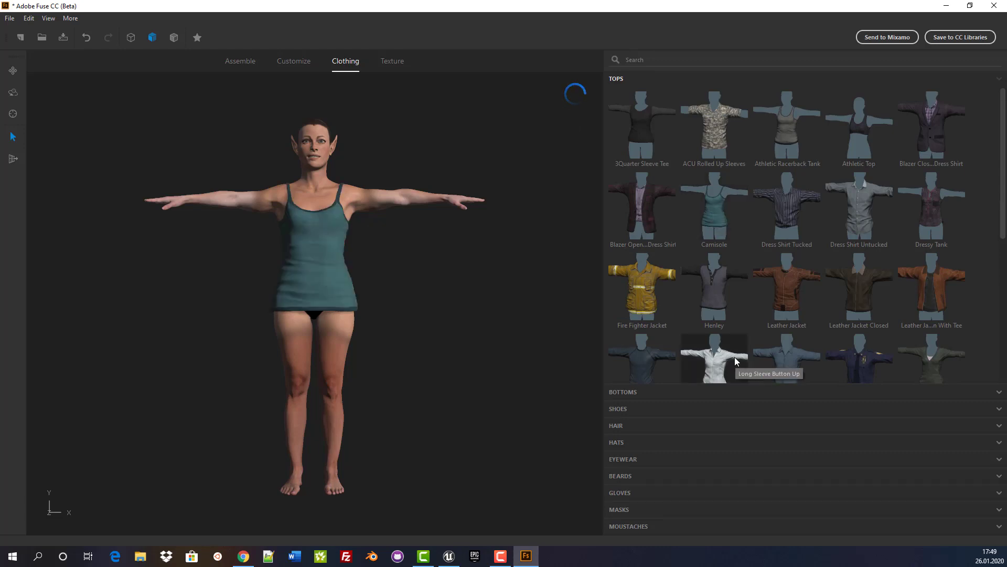
left_click(643, 393)
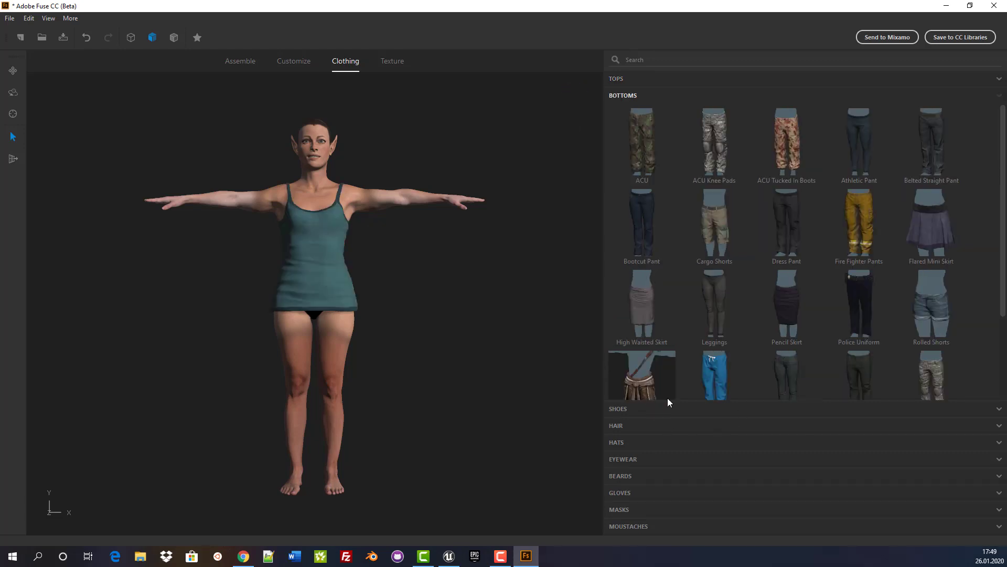
left_click(712, 371)
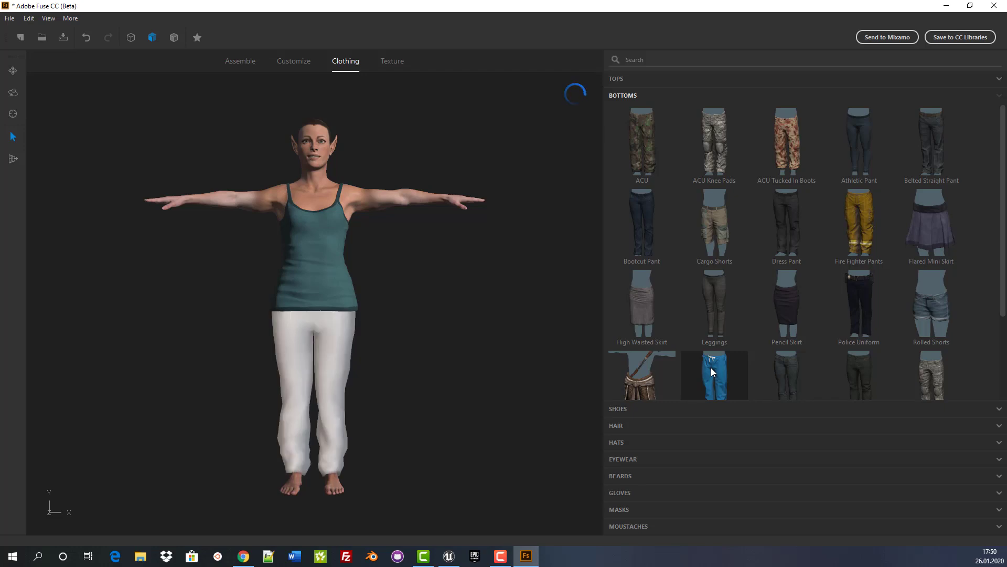
left_click(632, 425)
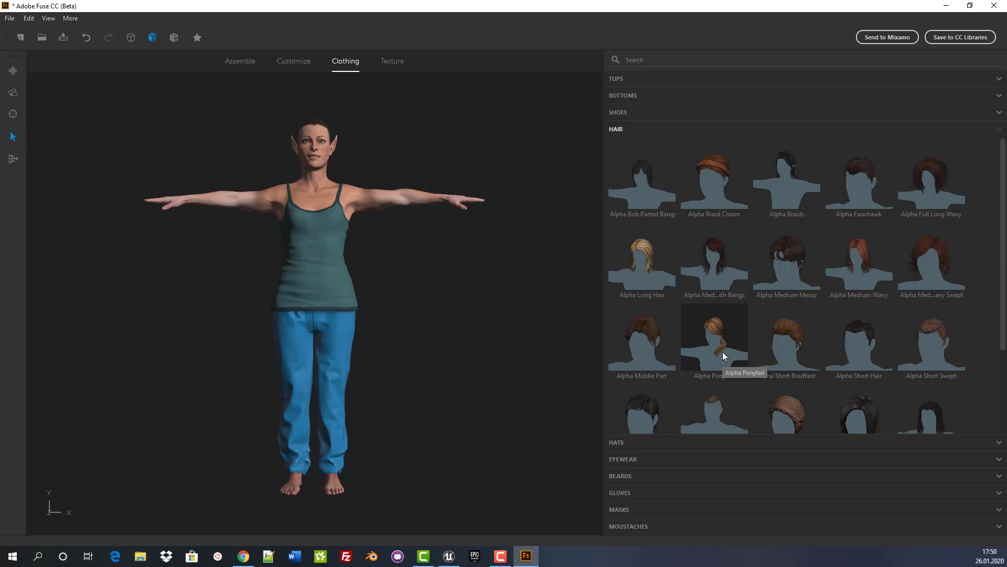
Give the character the Alpha Long Hair hairstyle and a Surgical Mask
left_click_drag(295, 254, 326, 255)
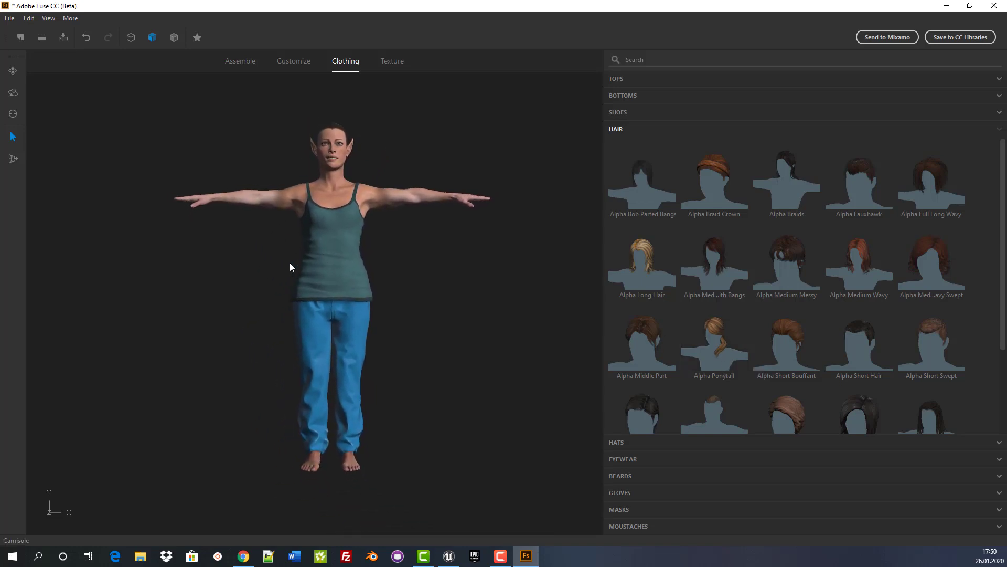
scroll(362, 256, "up", 2)
left_click(354, 272)
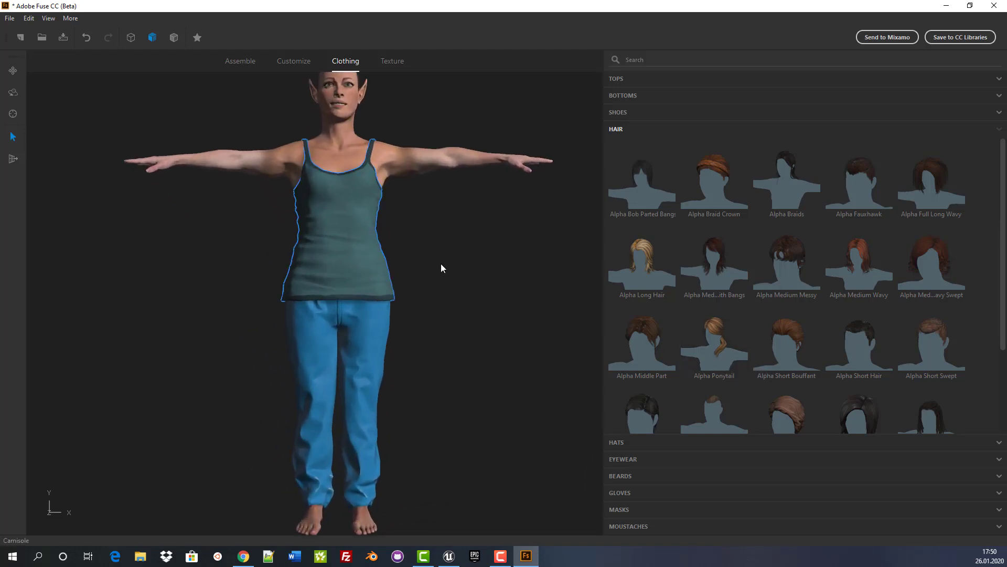
left_click_drag(452, 288, 562, 386)
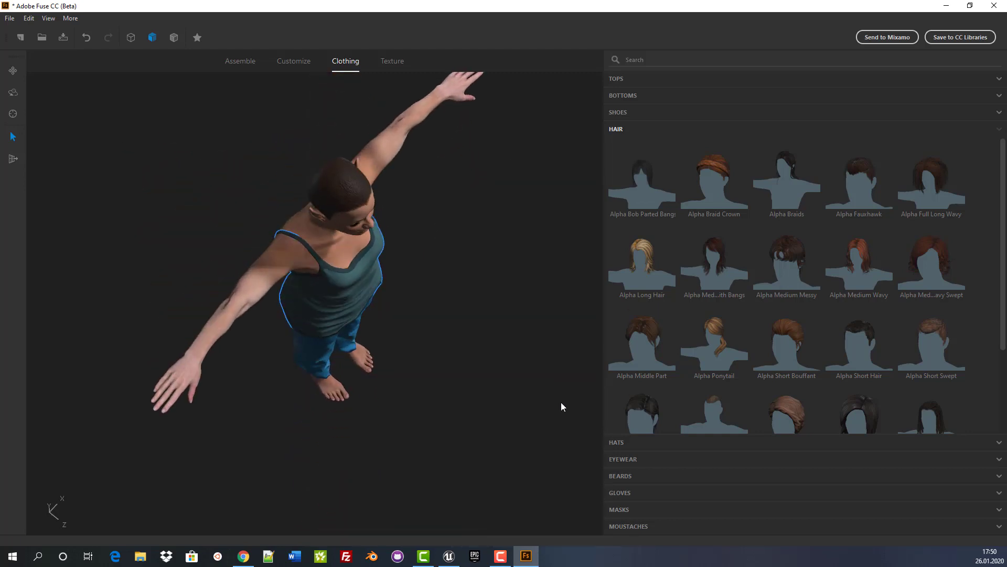
left_click(644, 269)
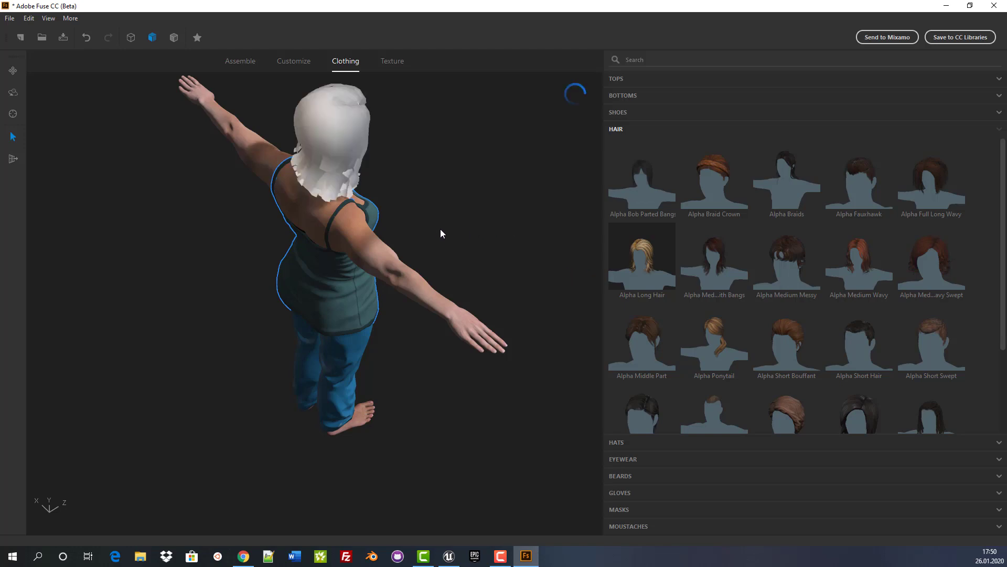
mouse_move(511, 224)
left_mouse_down()
mouse_move(352, 209)
mouse_move(340, 163)
left_mouse_up()
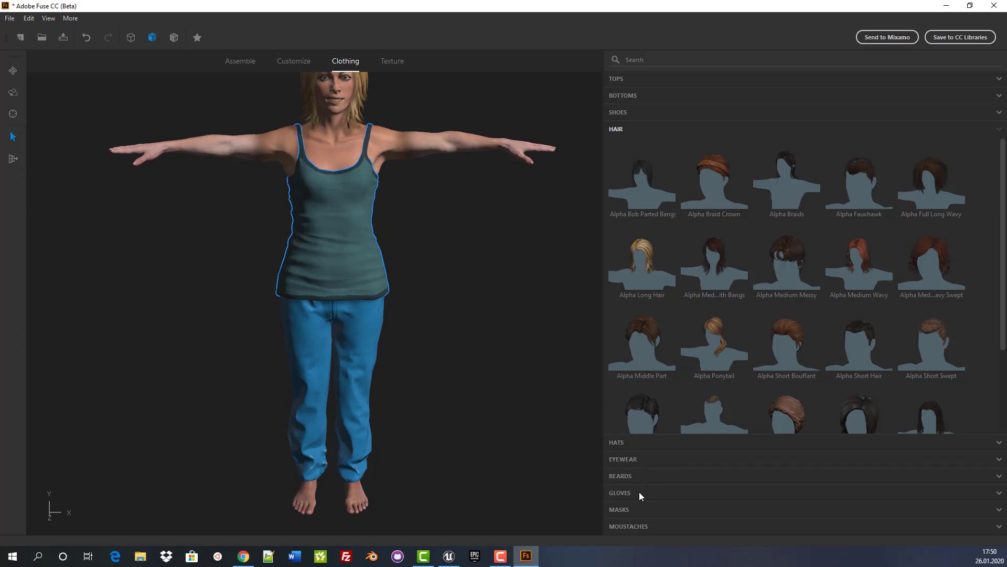
left_click(638, 509)
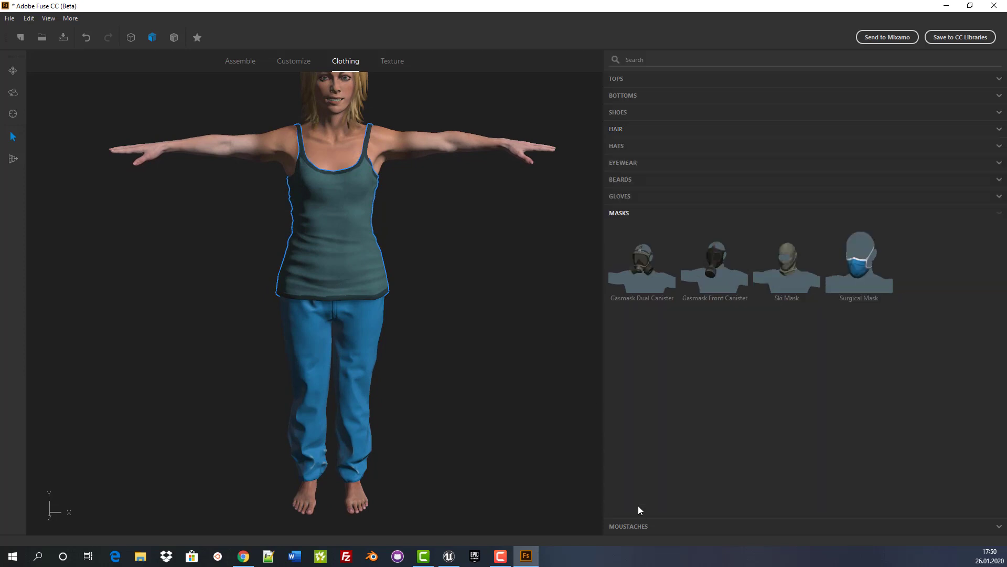
left_click(857, 271)
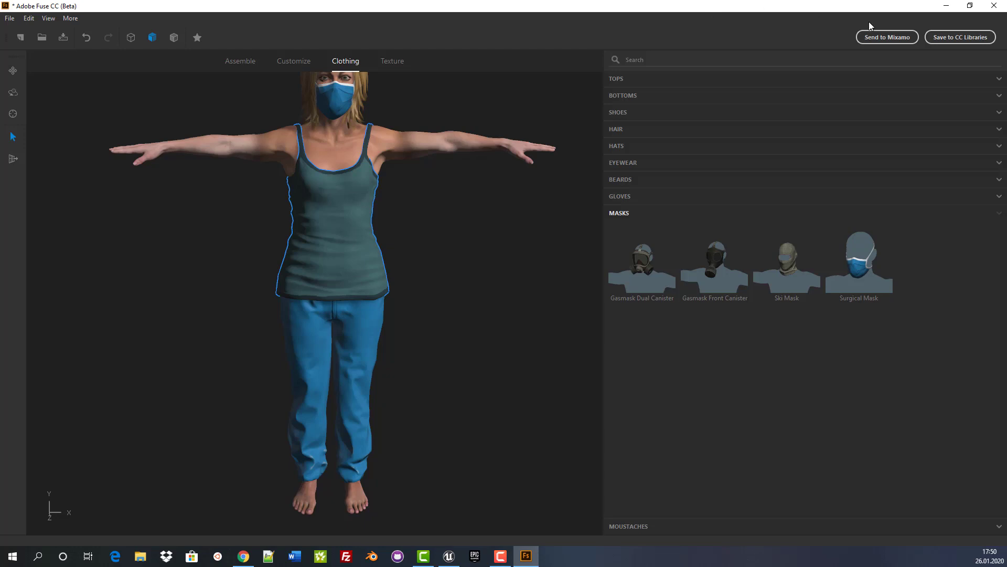
Discard the Fuse character and download Mousey from Mixamo as a T-pose FBX (Ch14_nonPBR.fbx)
left_click(1002, 6)
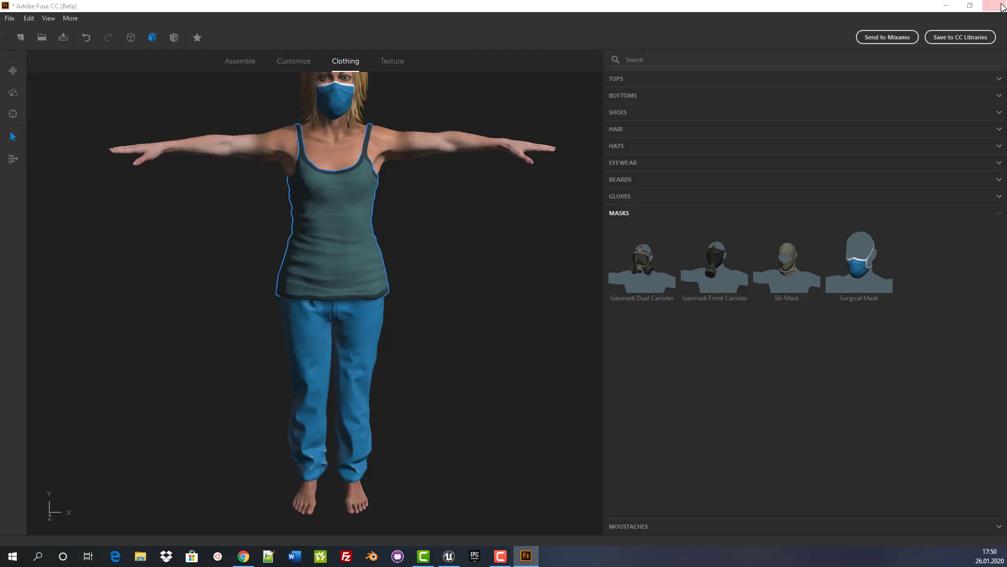
left_click(501, 292)
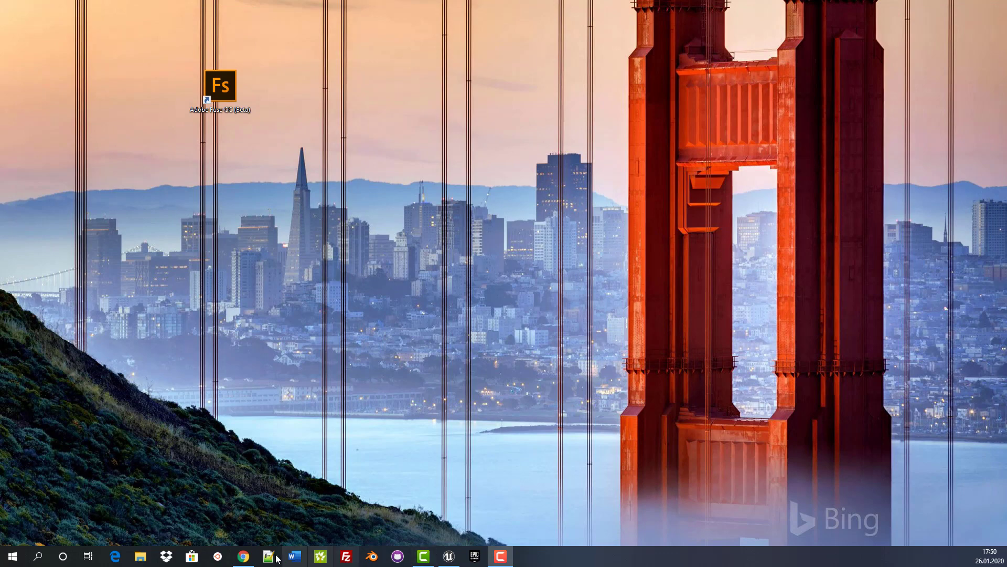
left_click(248, 555)
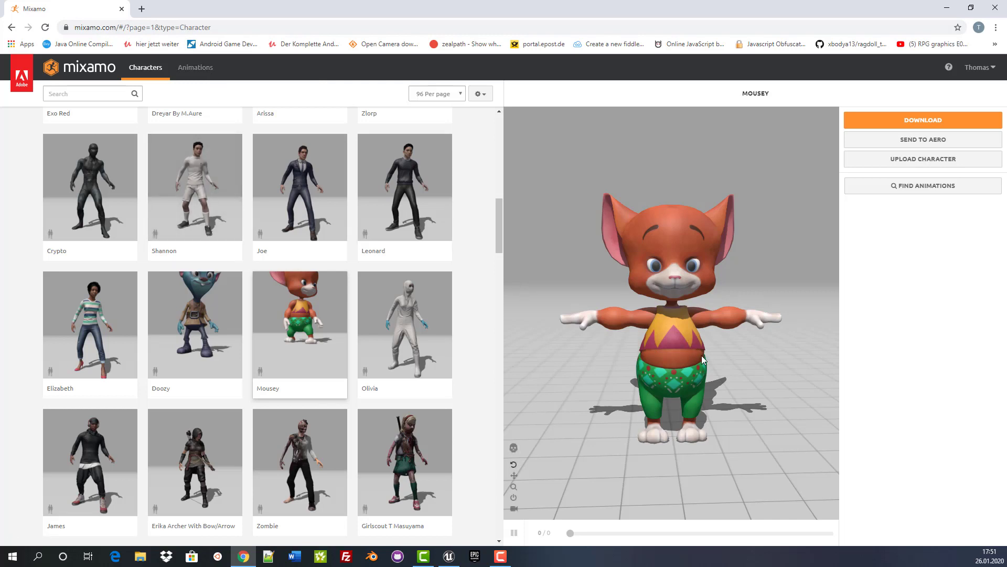
left_click(912, 124)
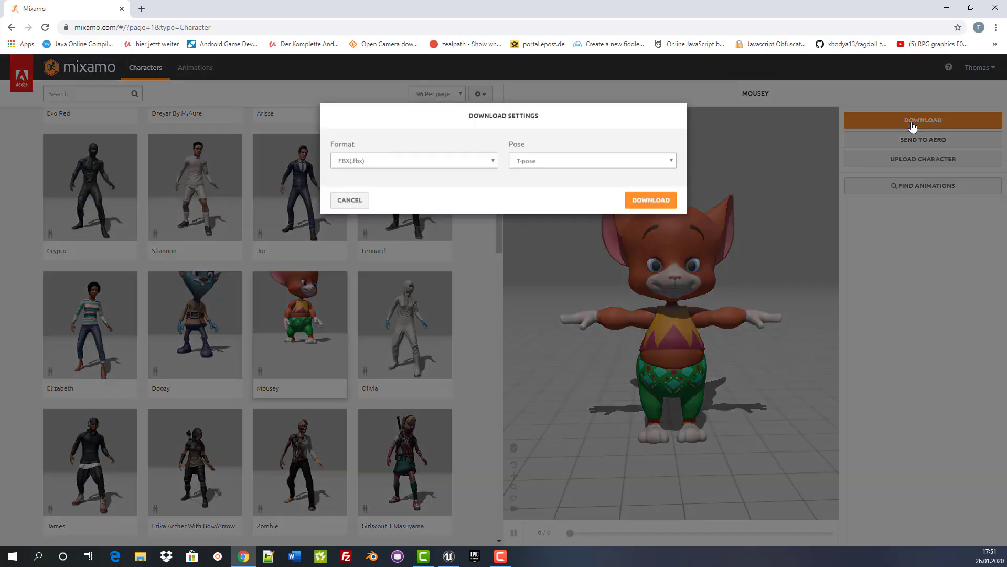
left_click(395, 165)
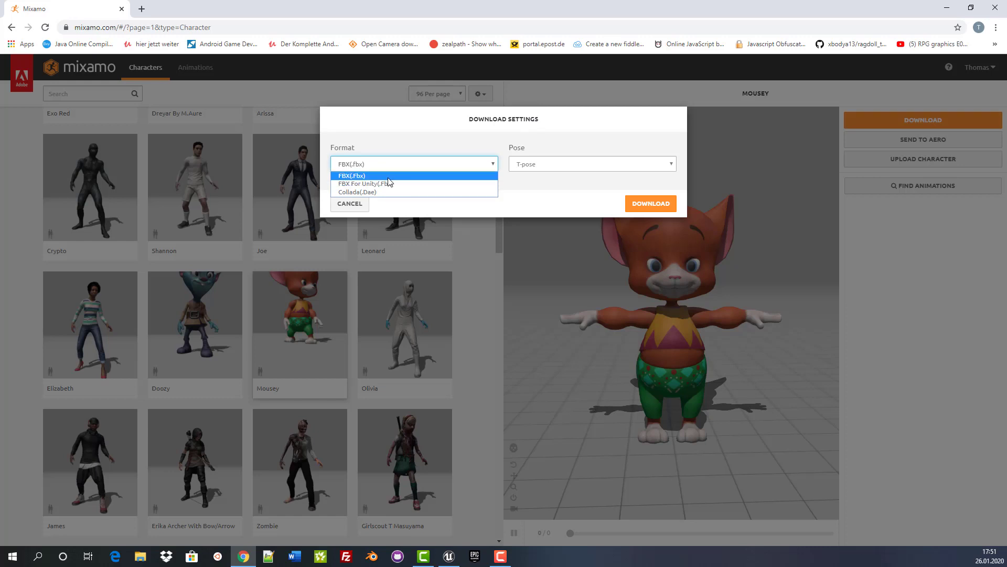
left_click(389, 174)
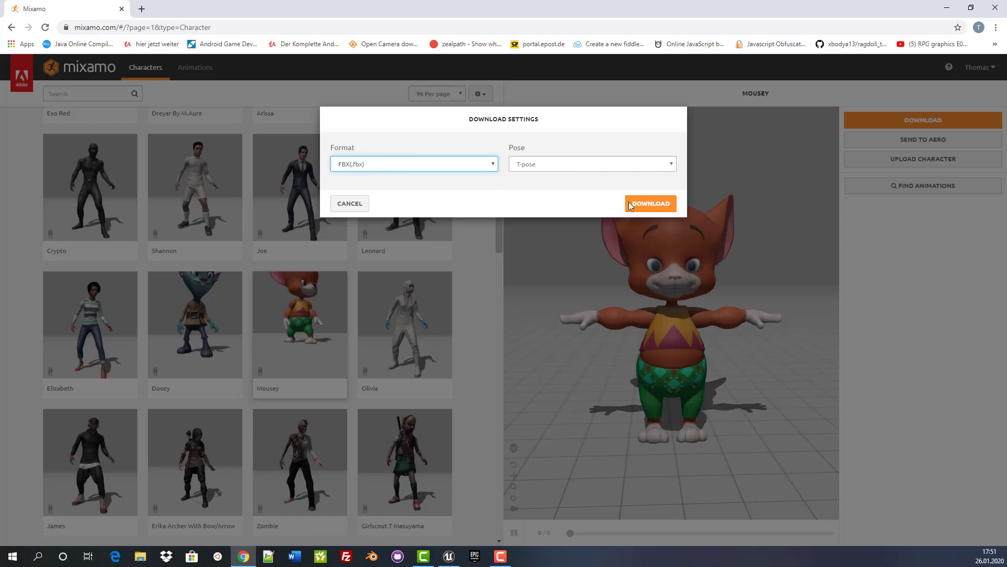
left_click(662, 206)
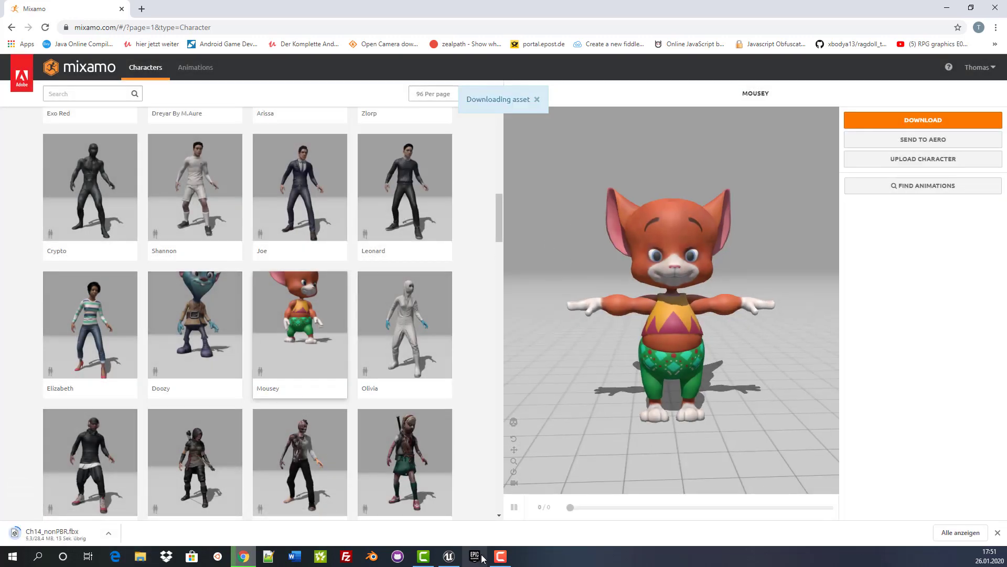
left_click(459, 559)
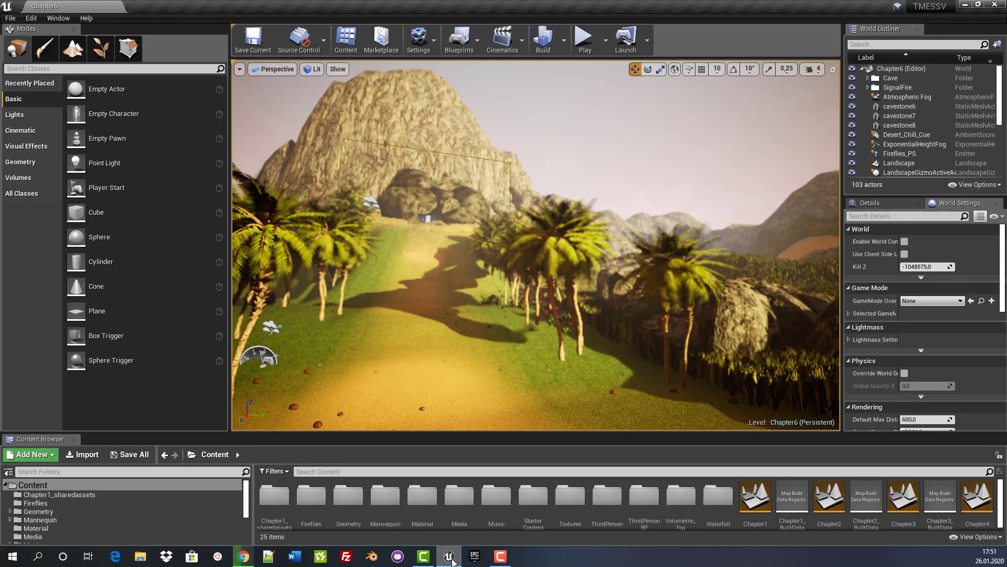
Create a Mouse_Character folder inside ThirdPersonBP and open it
scroll(496, 513, "down", 2)
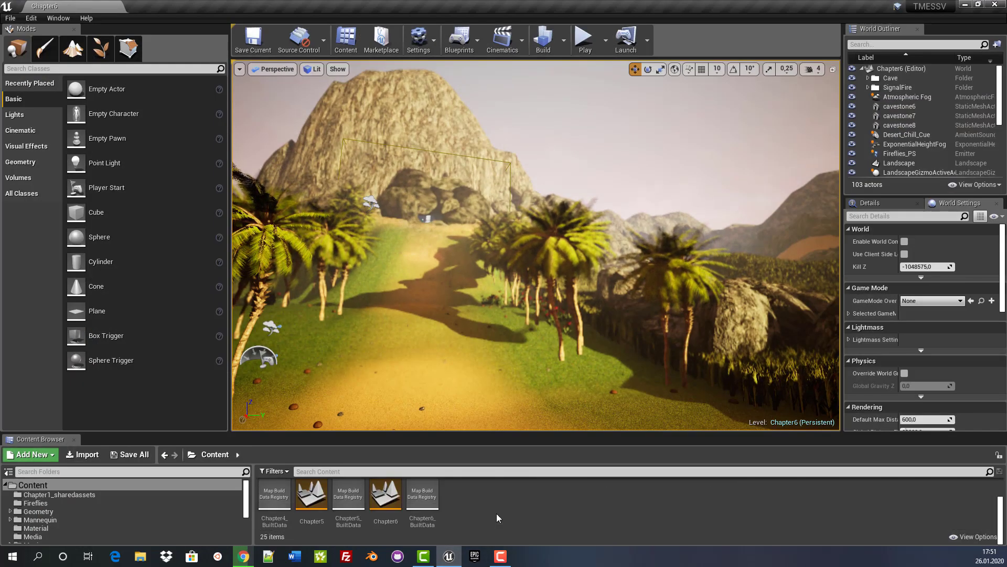
scroll(495, 509, "up", 2)
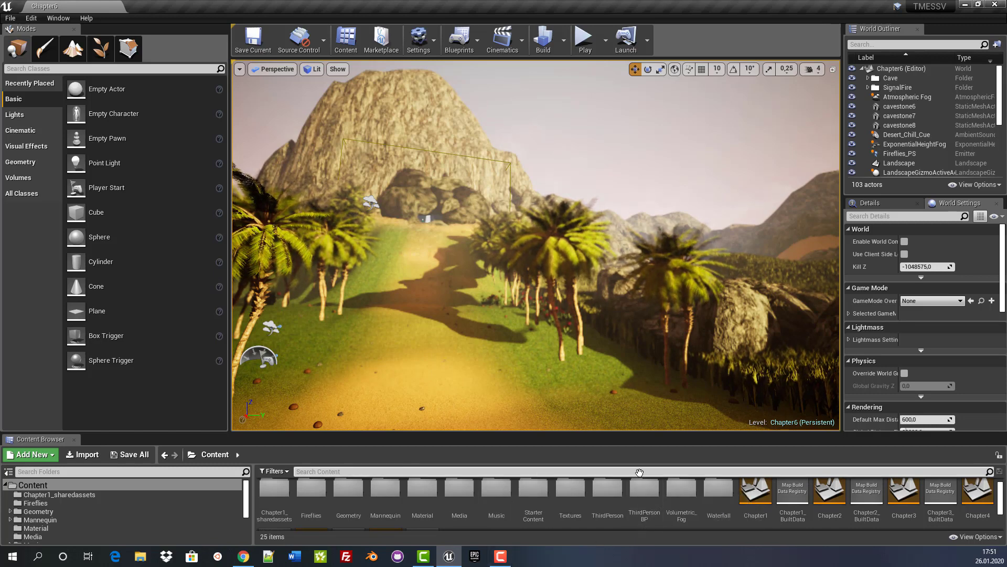
double_click(642, 490)
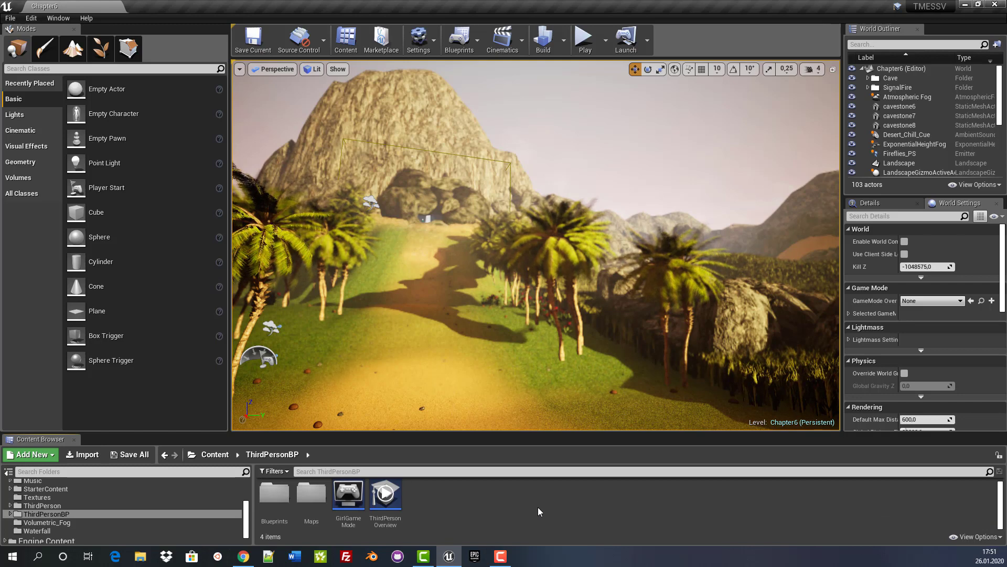
right_click(431, 499)
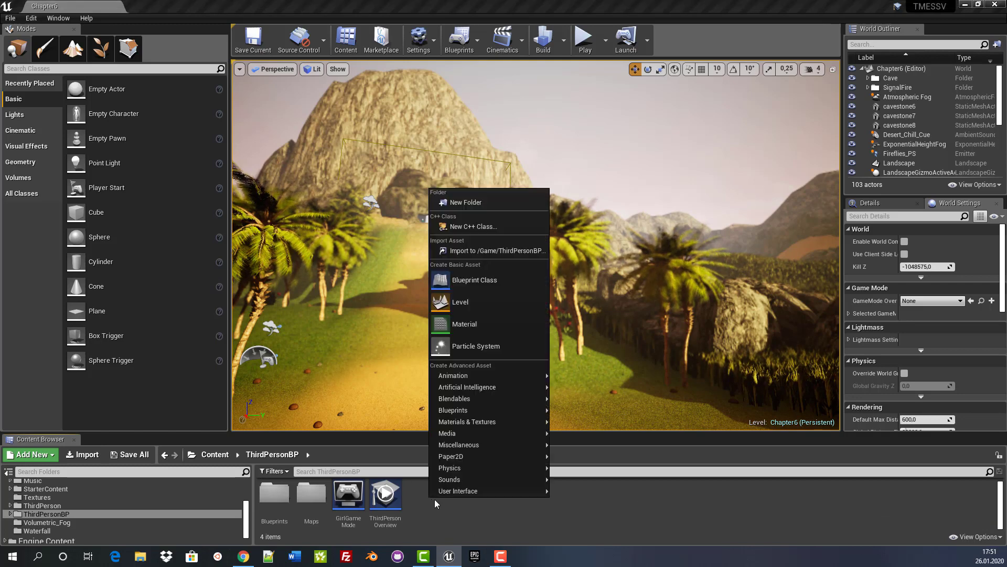
mouse_move(443, 494)
left_click(462, 202)
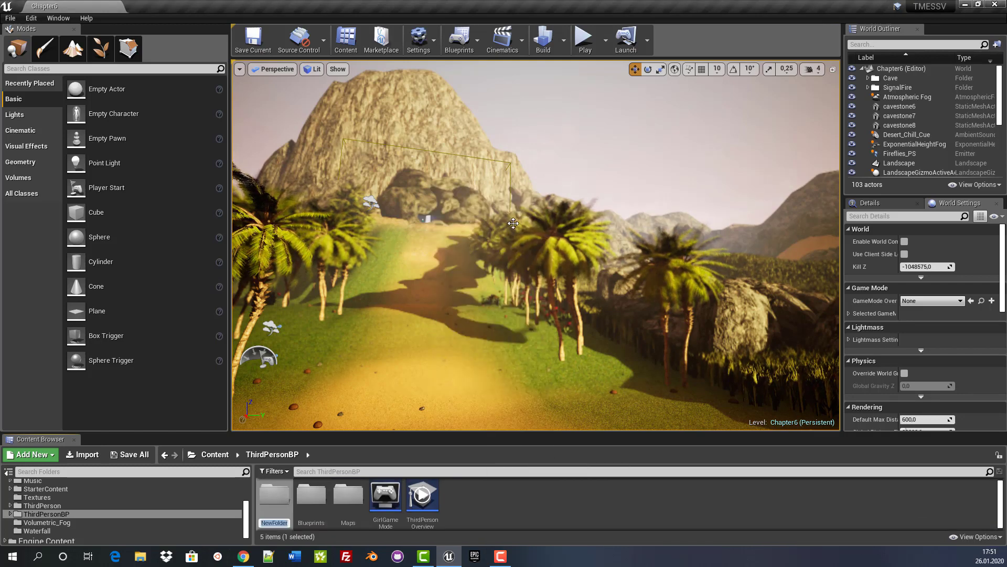
type("Mo")
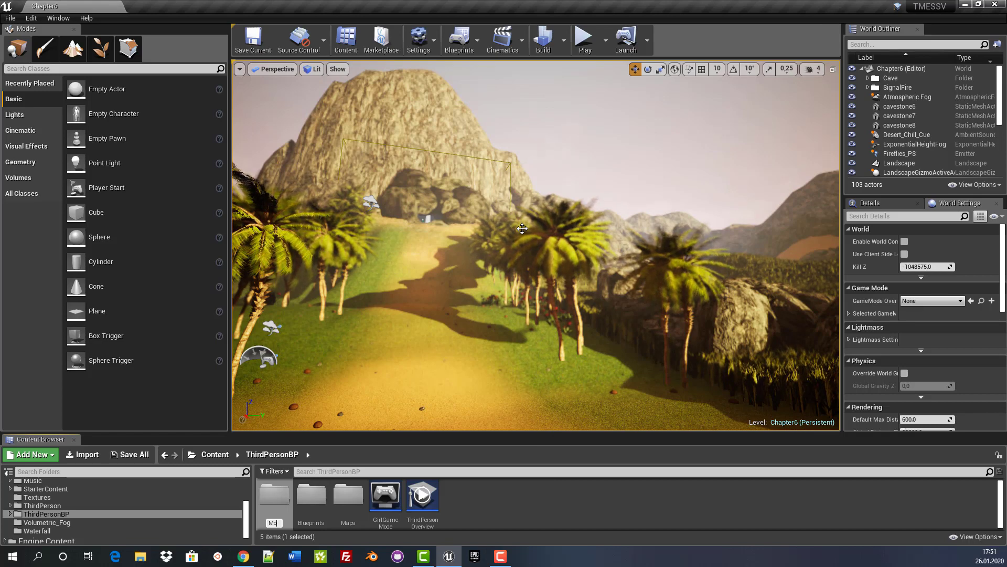
type("u")
type("se")
type("_")
type("C")
type("haract")
type("er")
key("Return")
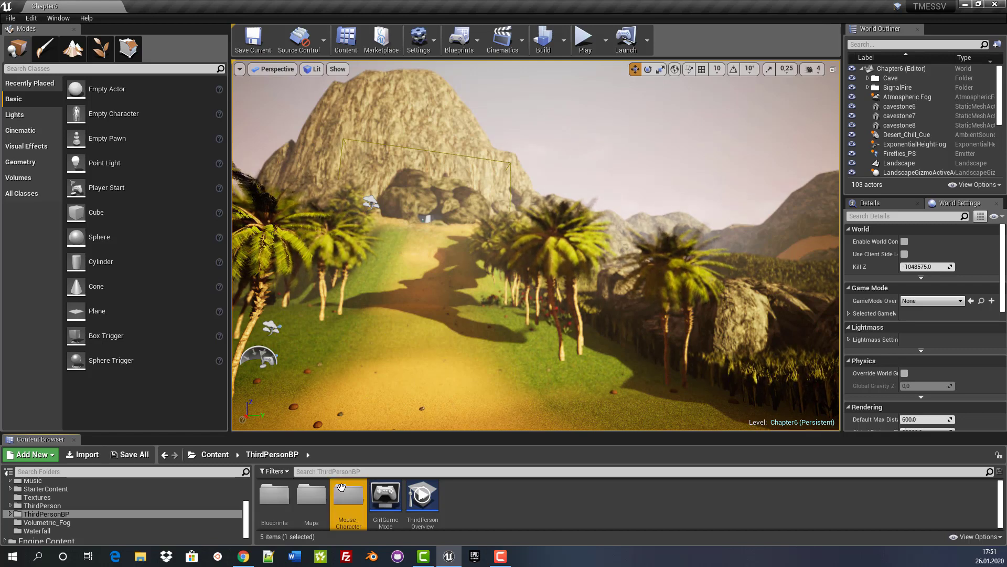
double_click(349, 497)
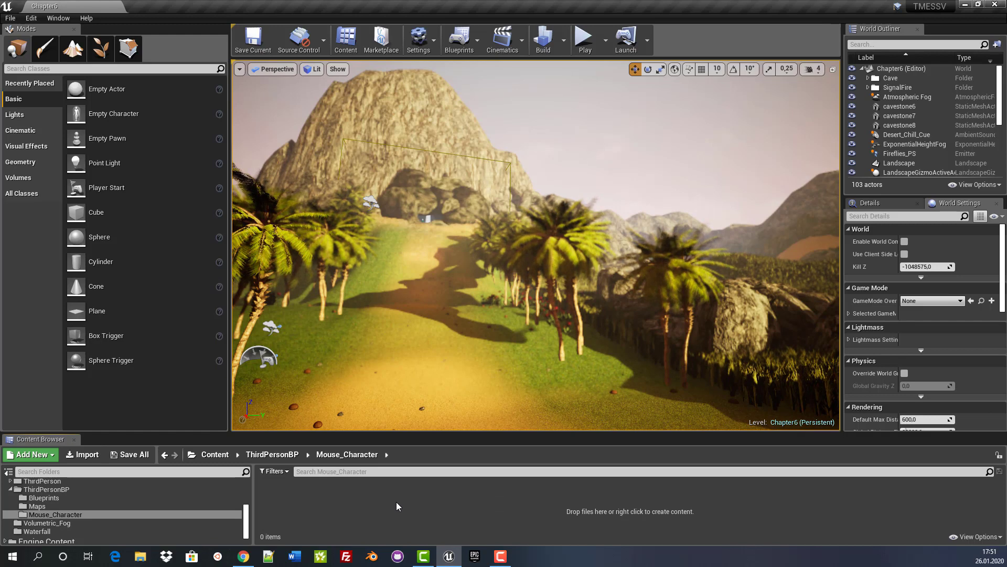
left_click(139, 557)
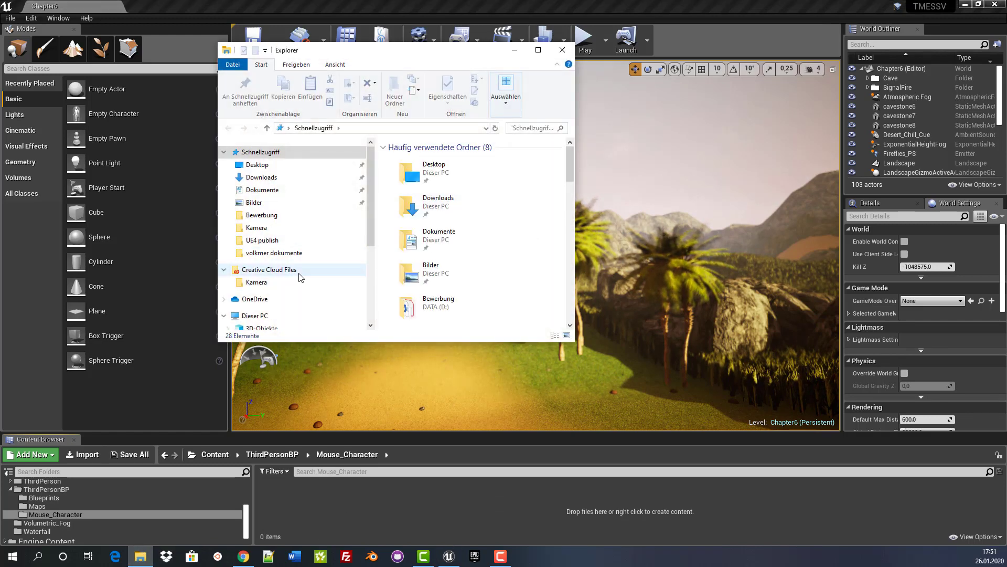
Import Ch14_nonPBR from Downloads into Mouse_Character with materials and textures enabled
left_click(271, 178)
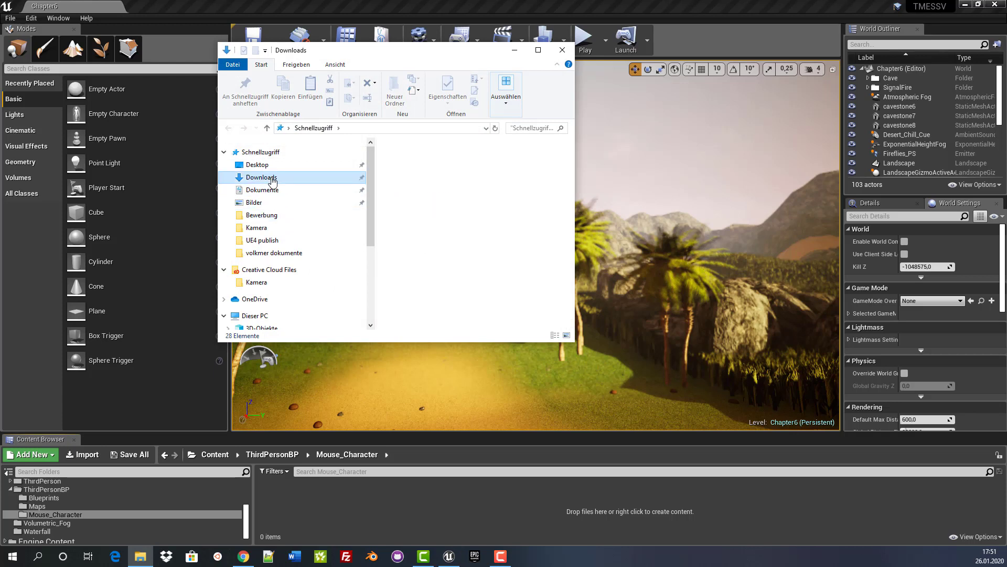
mouse_move(418, 174)
left_mouse_down()
mouse_move(311, 556)
mouse_move(319, 492)
left_mouse_up()
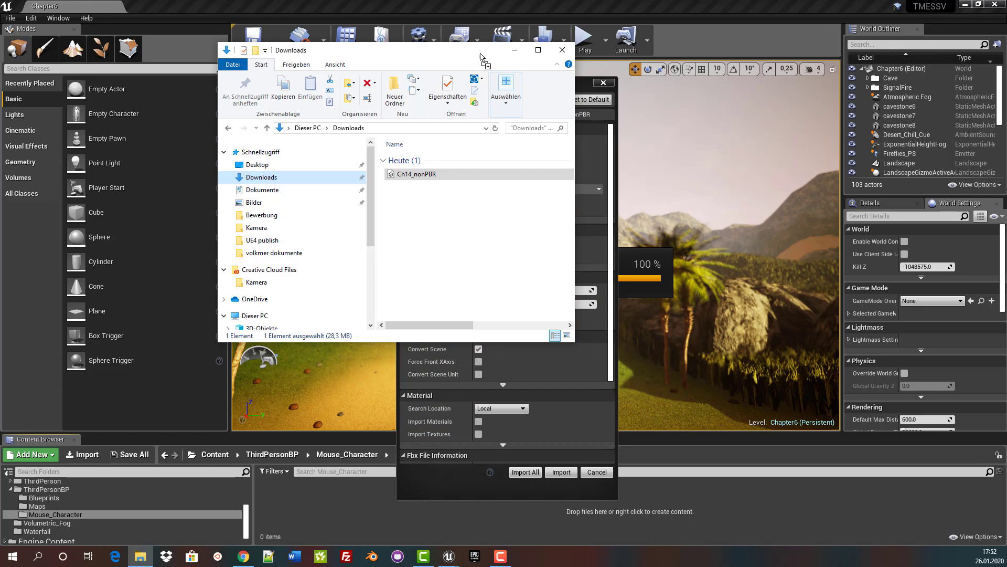
left_click(680, 194)
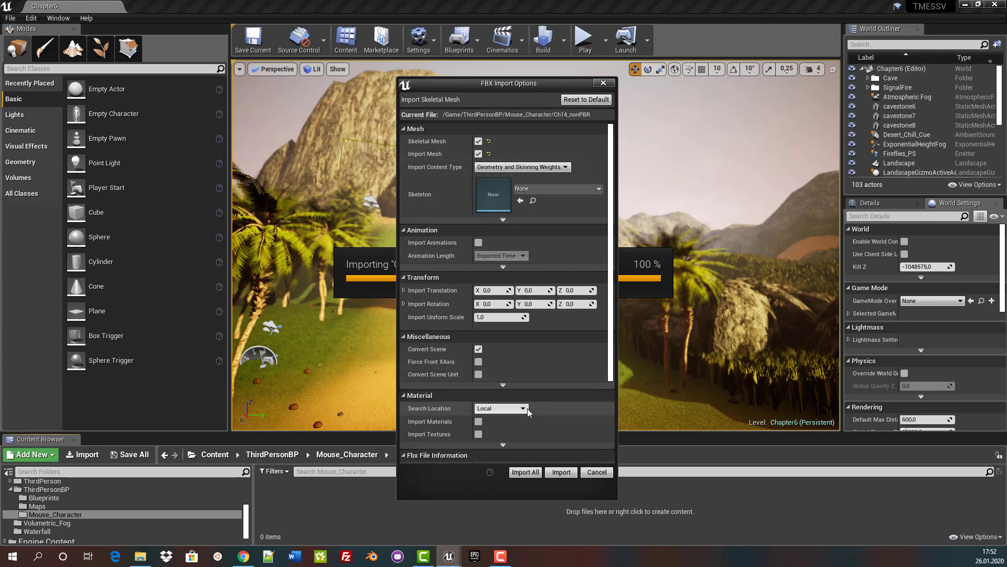
scroll(542, 423, "down", 1)
scroll(541, 419, "down", 1)
scroll(541, 414, "down", 1)
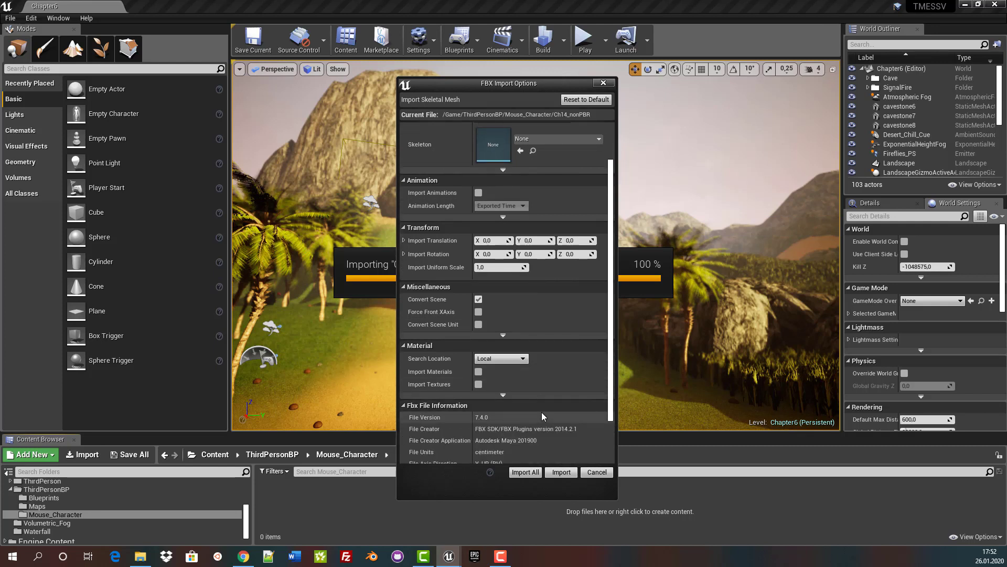
left_click(478, 372)
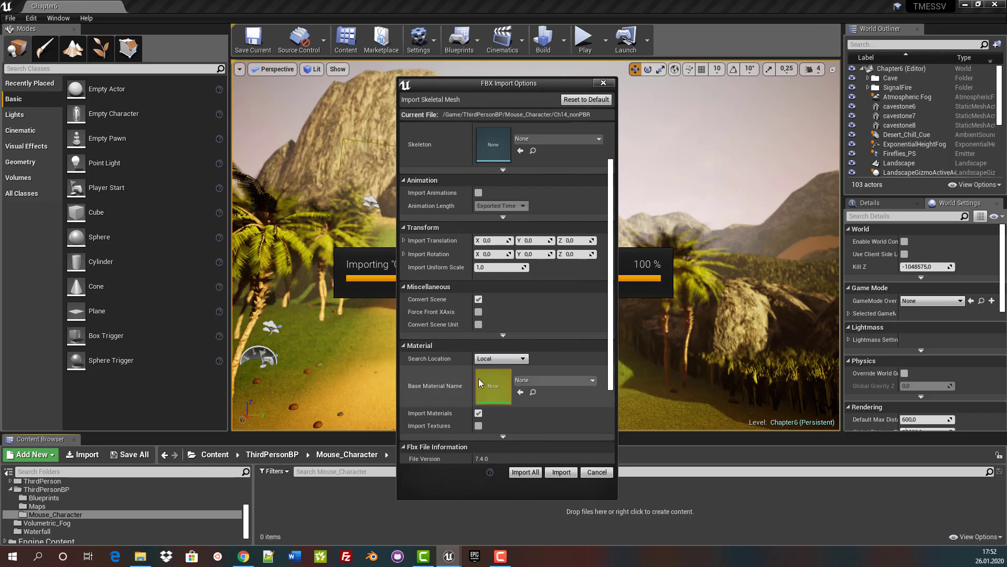
left_click(478, 425)
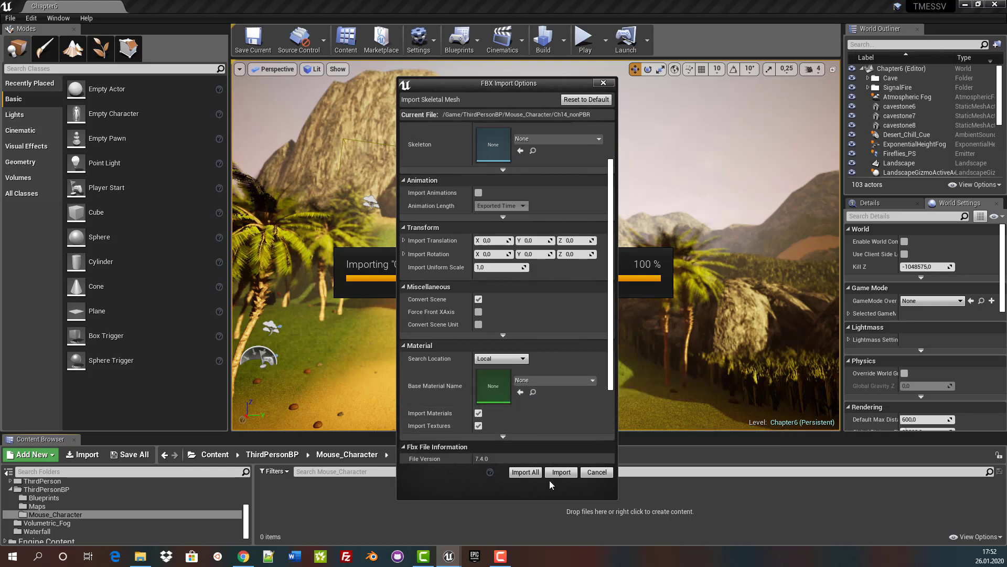
left_click(561, 471)
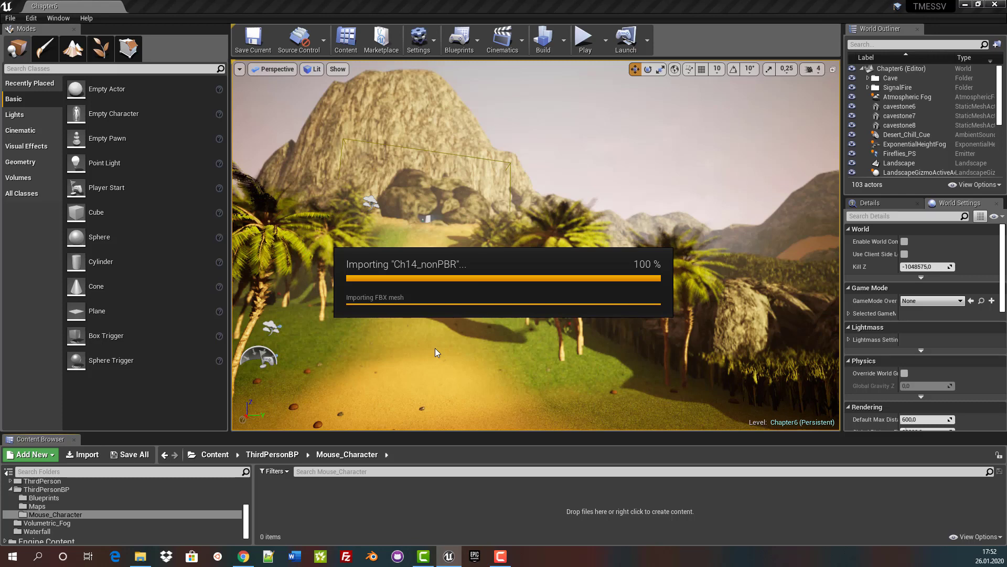
Close the import message log and add an Animations folder in Mouse_Character
scroll(436, 353, "up", 5)
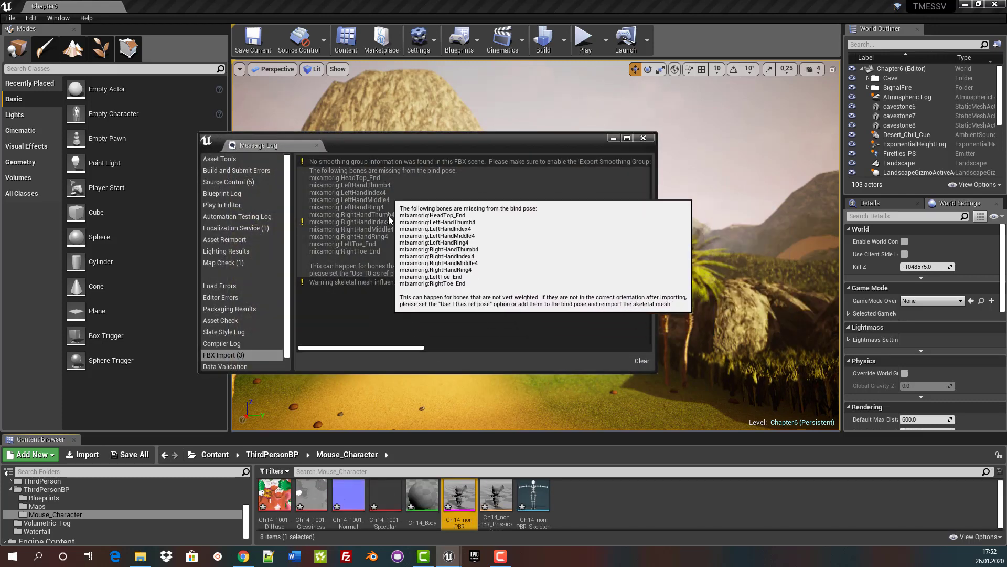
left_click(644, 137)
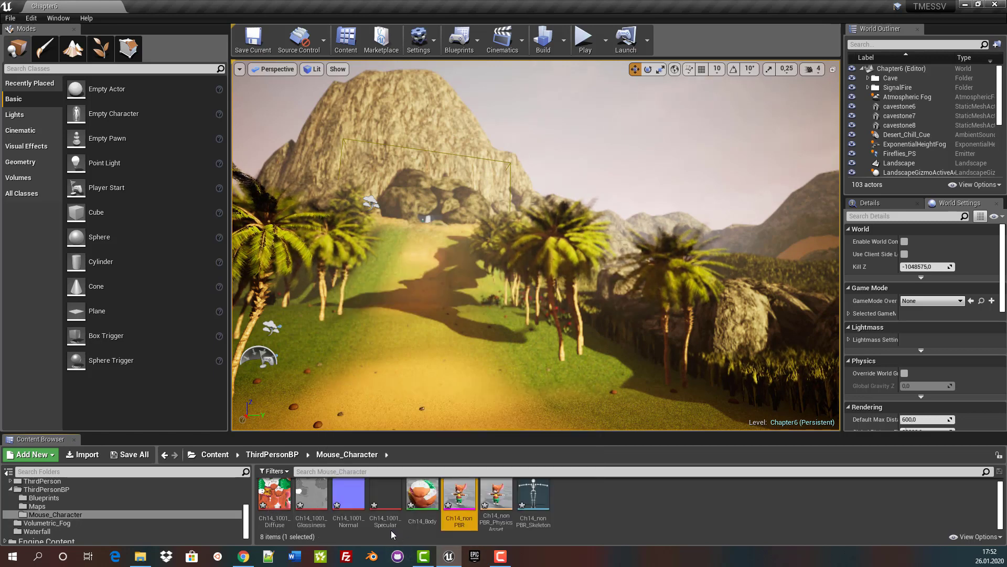
mouse_move(417, 496)
mouse_move(468, 505)
right_click(576, 493)
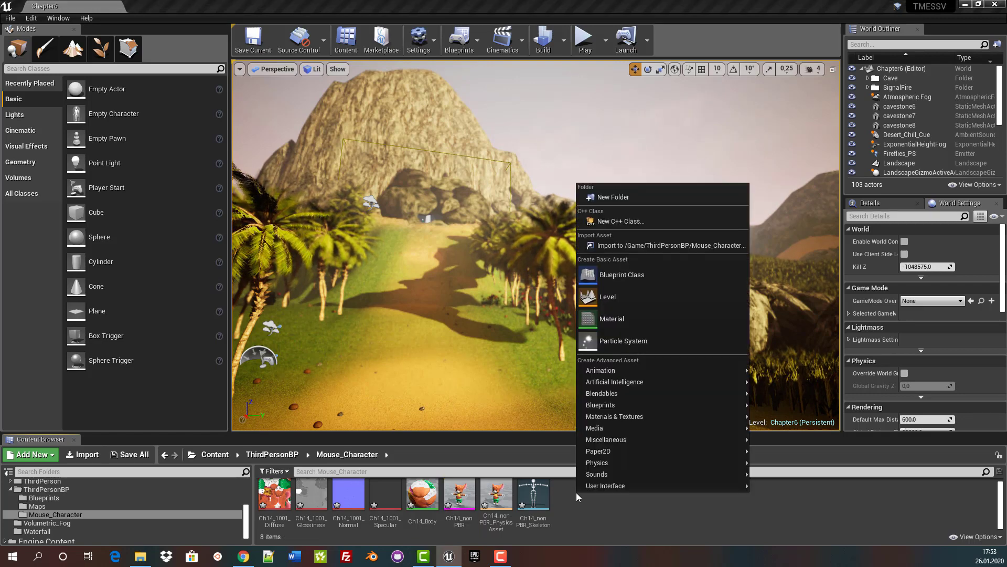
left_click(622, 199)
type("Animations")
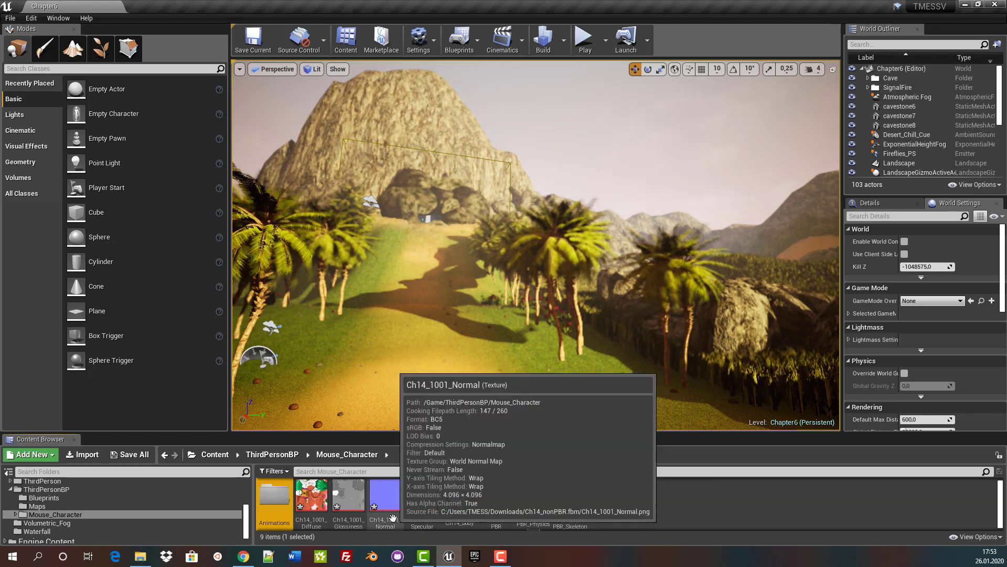
Search Mixamo's animations for 'idle' and apply an Idle animation to Mousey
left_click(243, 559)
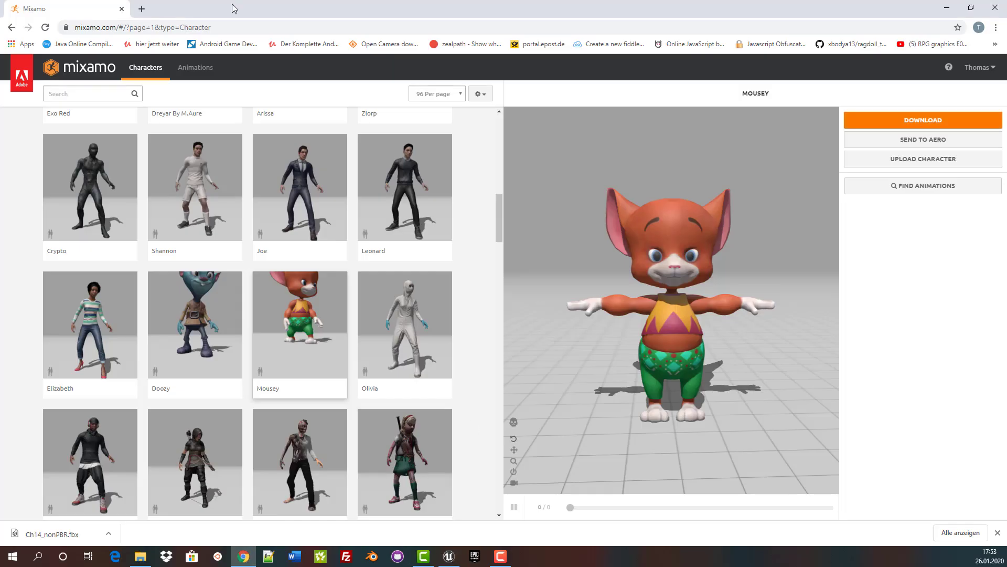
left_click(183, 70)
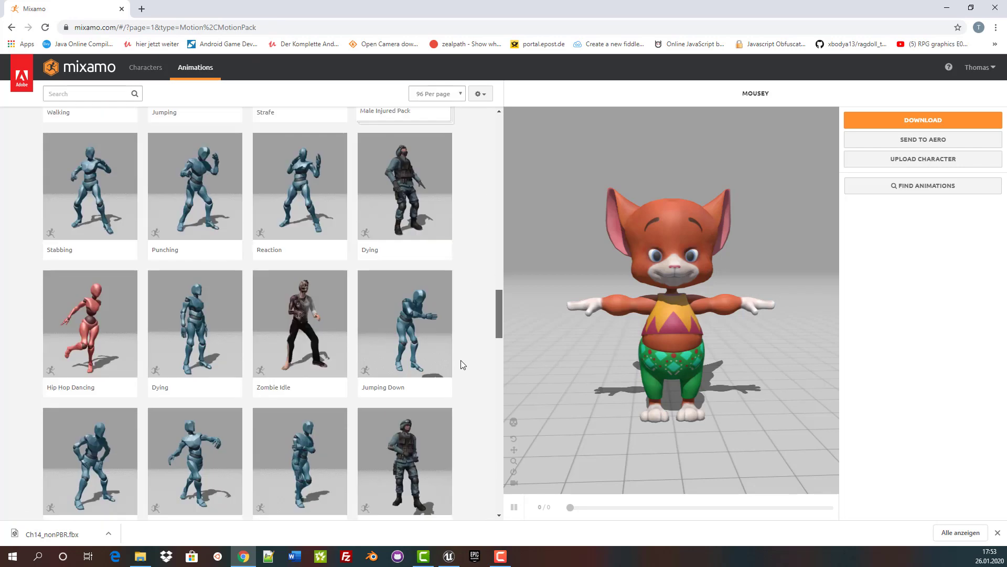
mouse_move(498, 148)
left_mouse_down()
mouse_move(450, 427)
mouse_move(483, 148)
left_mouse_up()
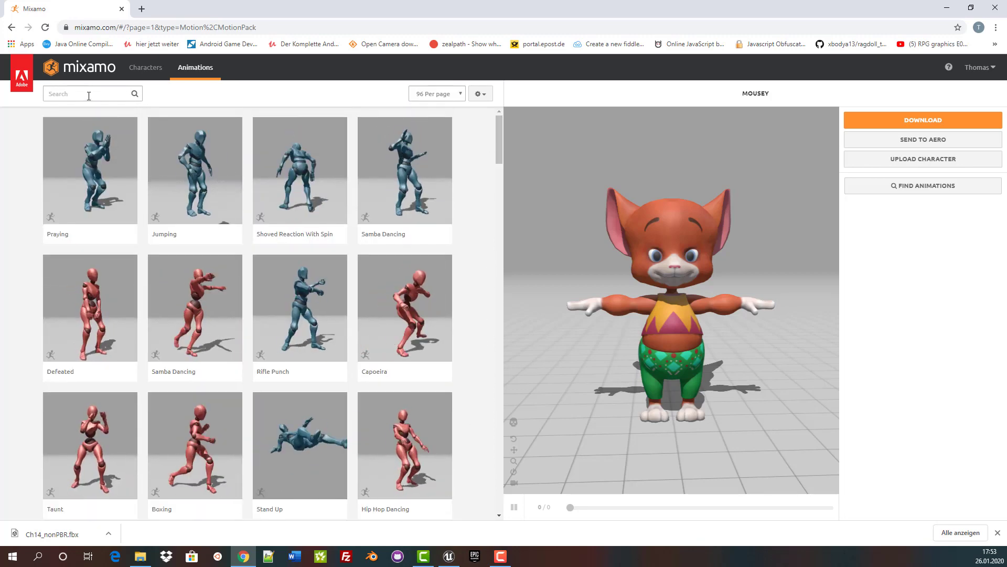
left_click(88, 95)
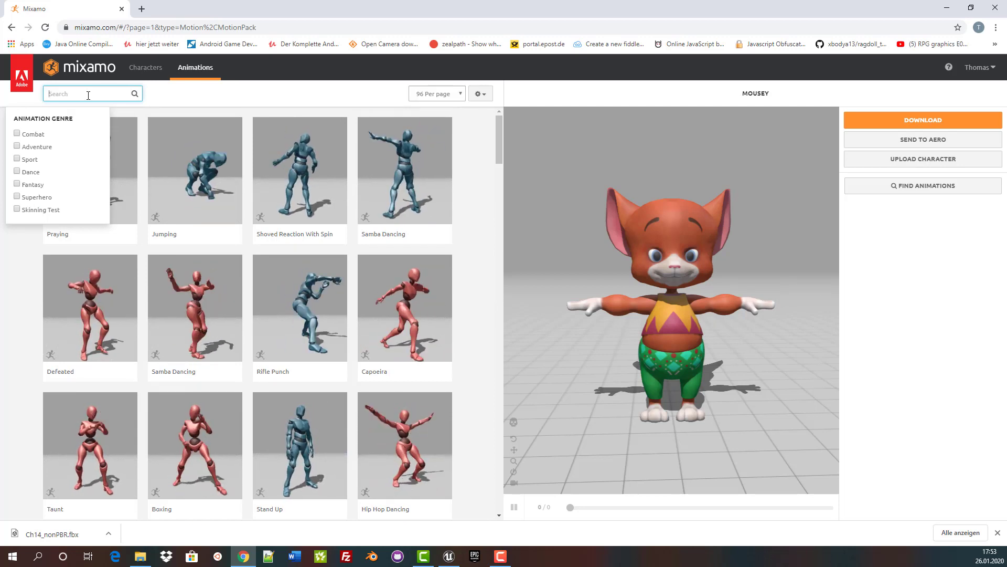
type("idle")
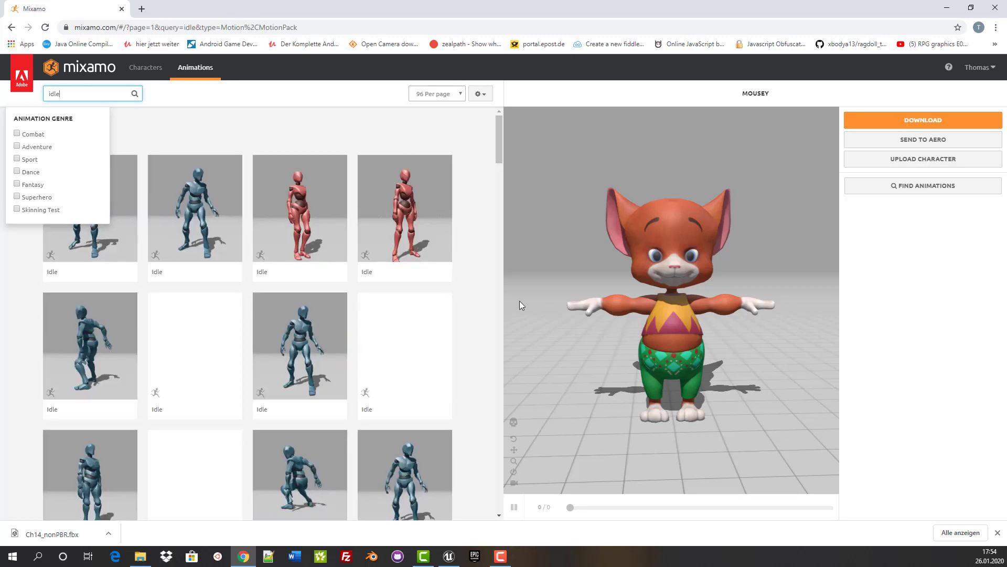
left_click(272, 146)
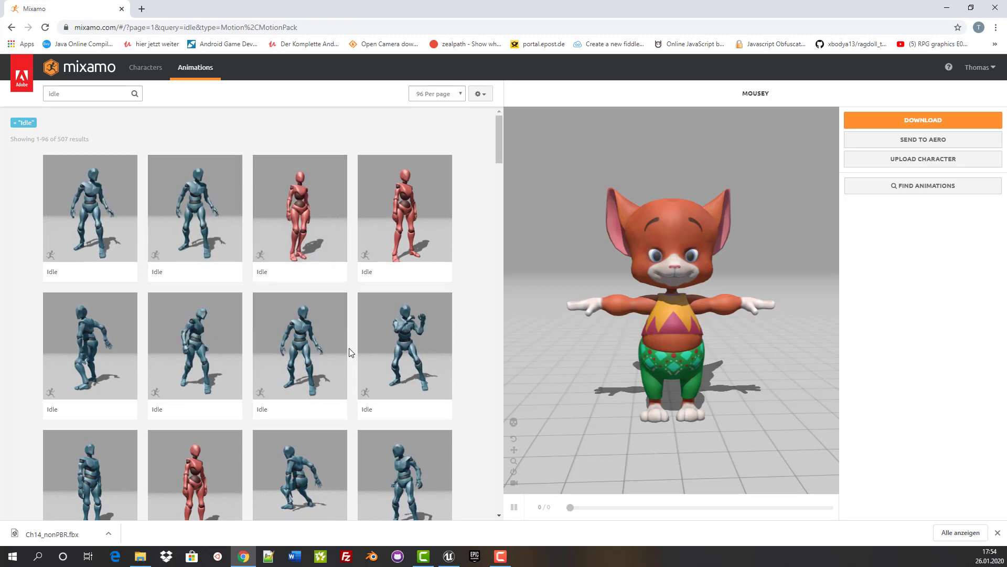
scroll(360, 388, "down", 3)
left_click(416, 310)
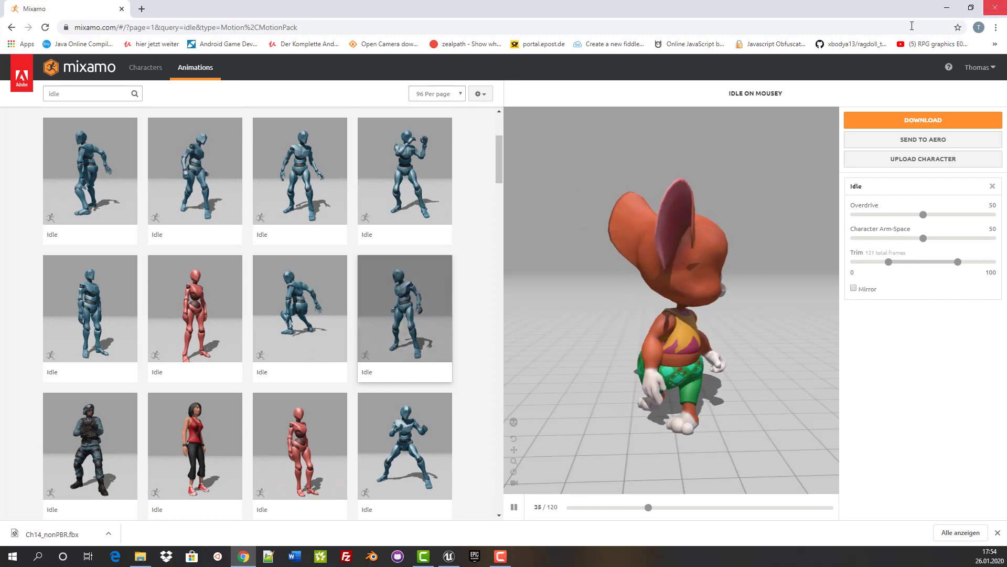
Download Mixamo's Idle animation without skin and show Idle.fbx in the Downloads folder
left_click(931, 120)
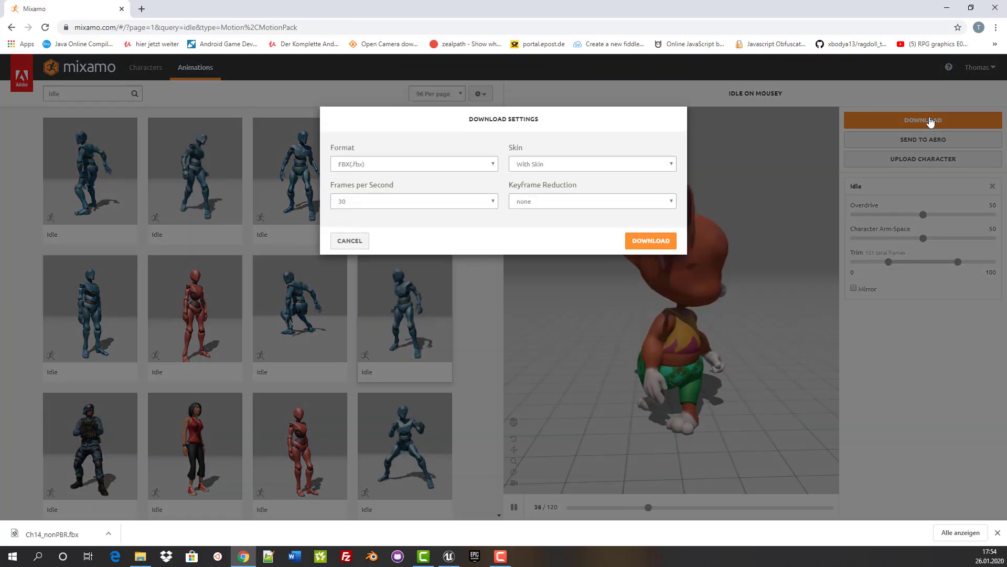
left_click(577, 165)
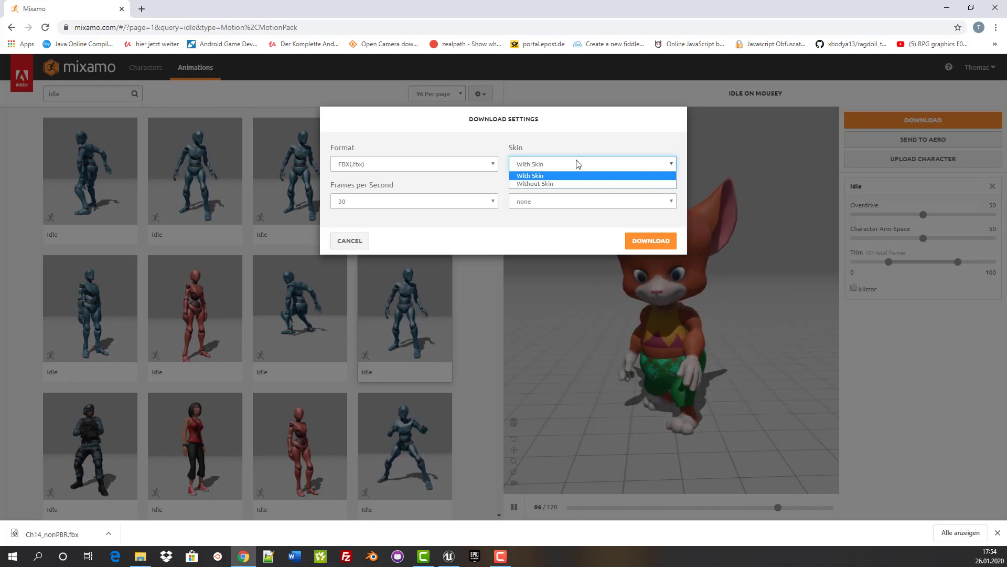
left_click(547, 184)
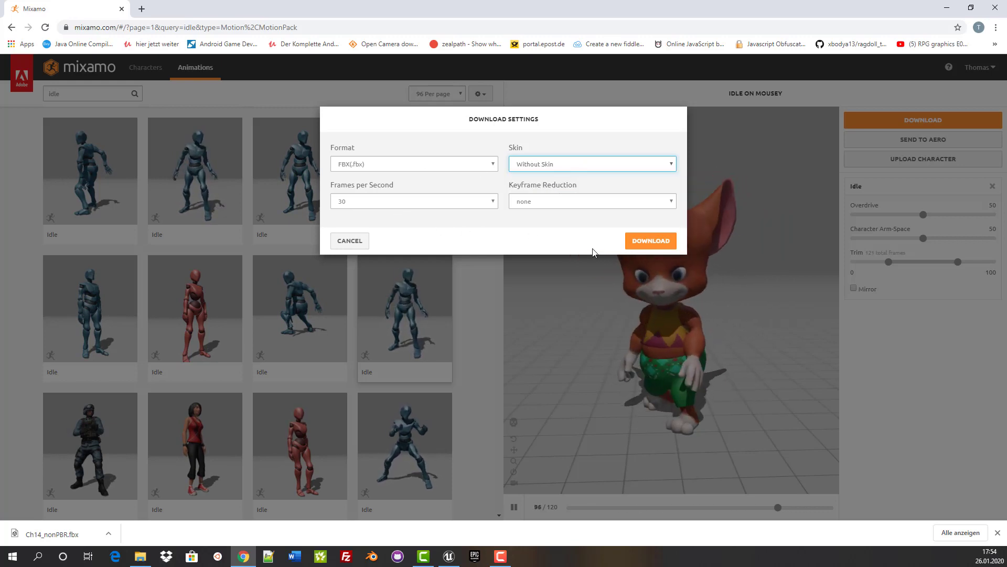
left_click(663, 241)
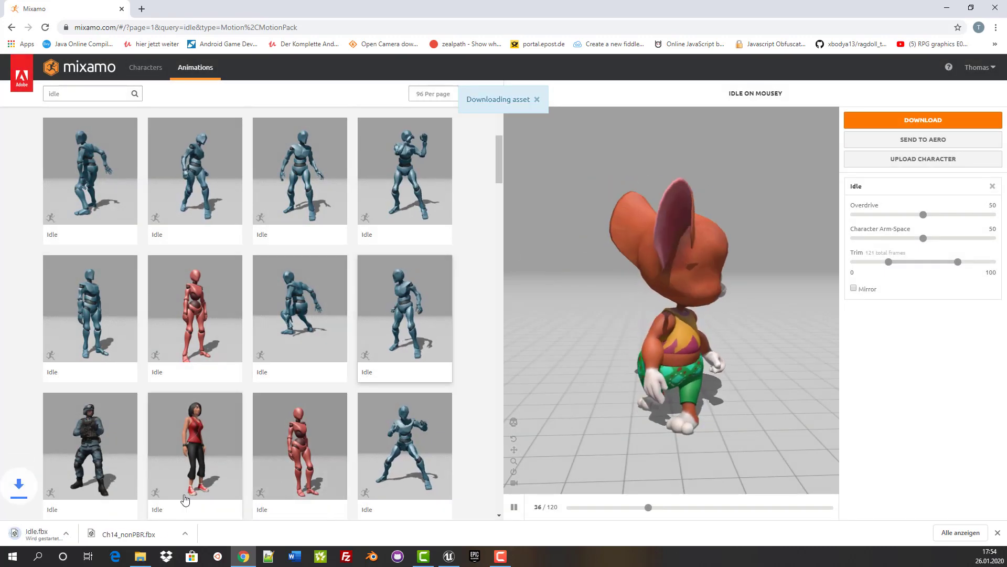
left_click(139, 557)
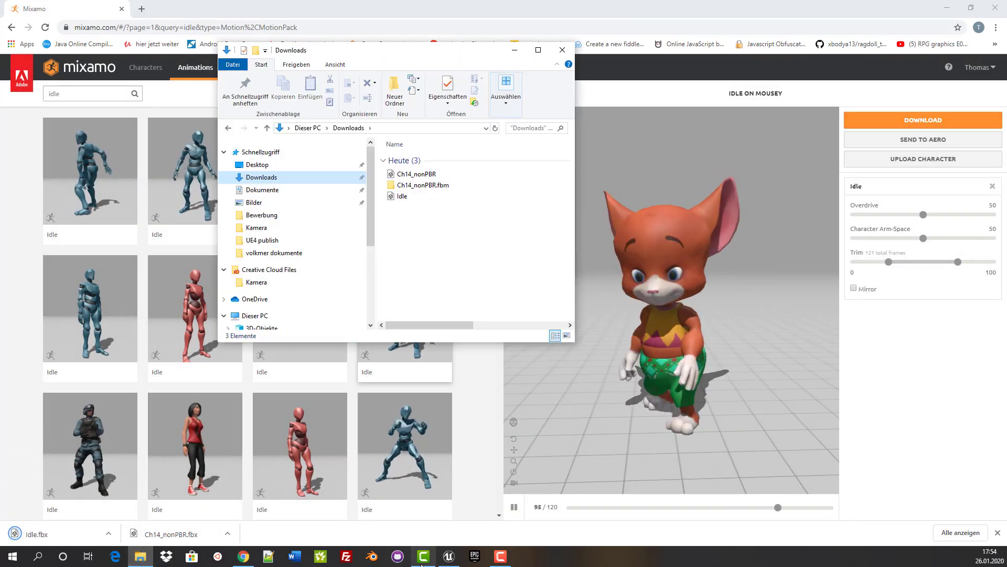
Import Idle.fbx from Downloads into the Animations folder using Ch14_nonPBR_Skeleton
left_click(449, 556)
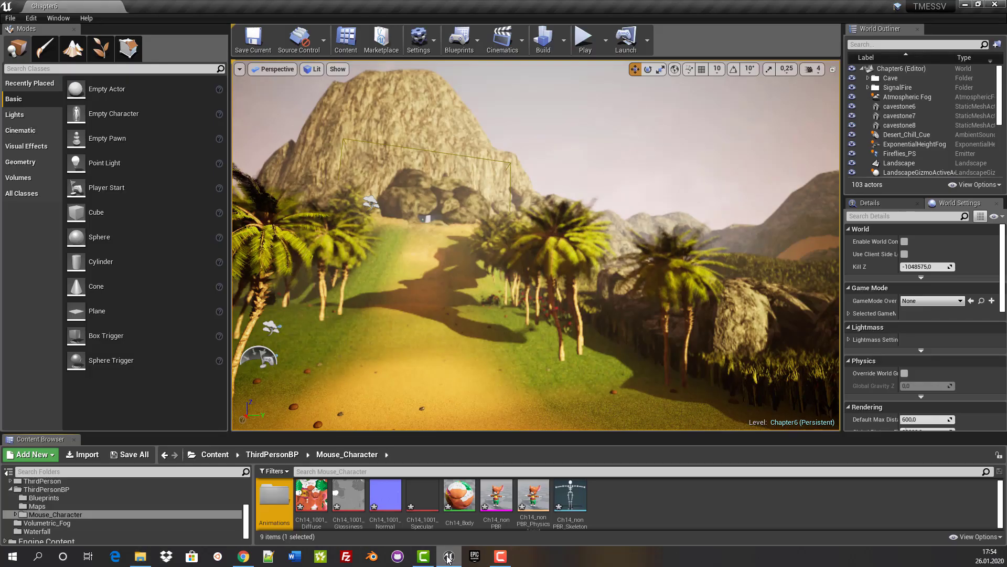
double_click(272, 494)
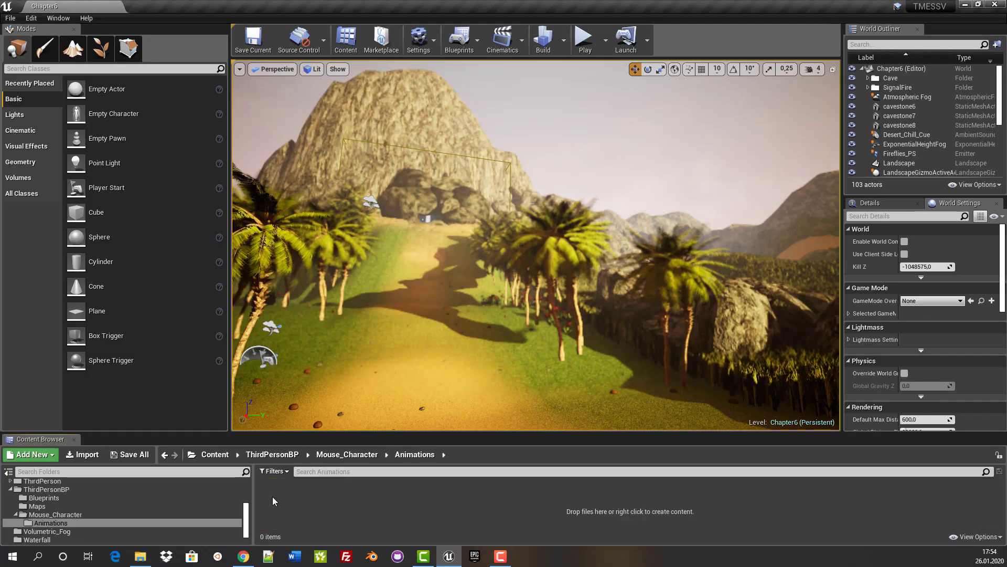
mouse_move(140, 556)
left_click(144, 503)
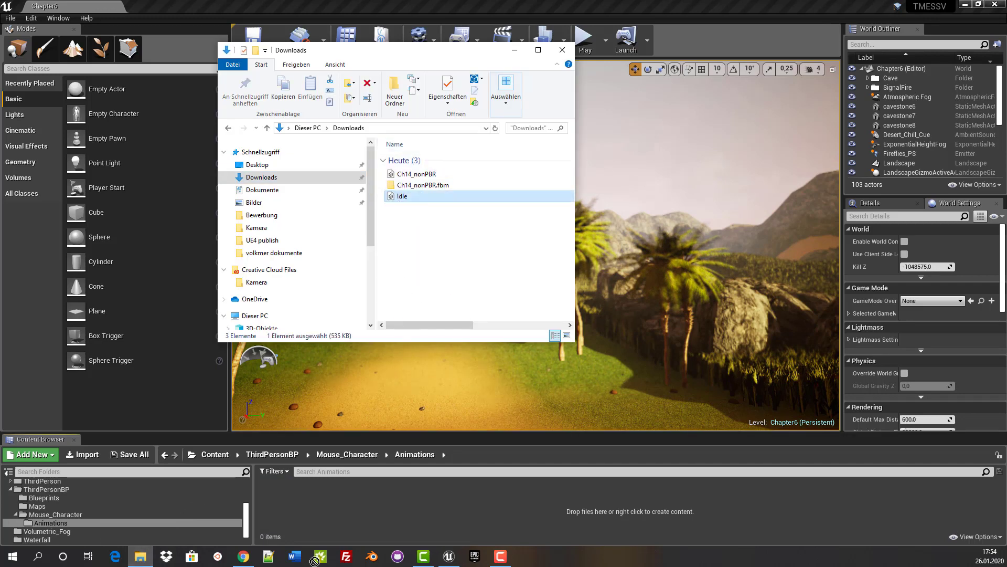
left_click_drag(307, 495, 307, 495)
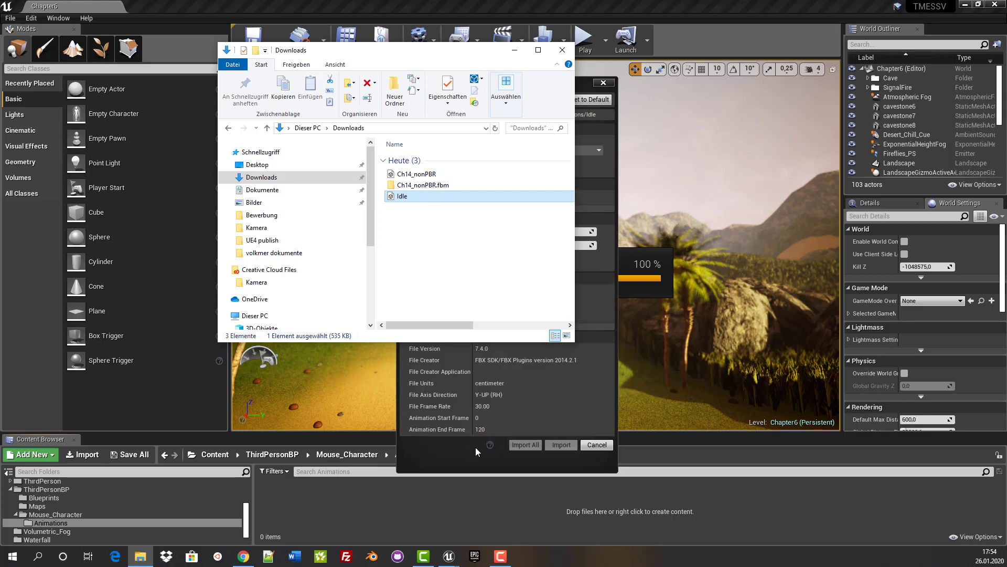
left_click(704, 336)
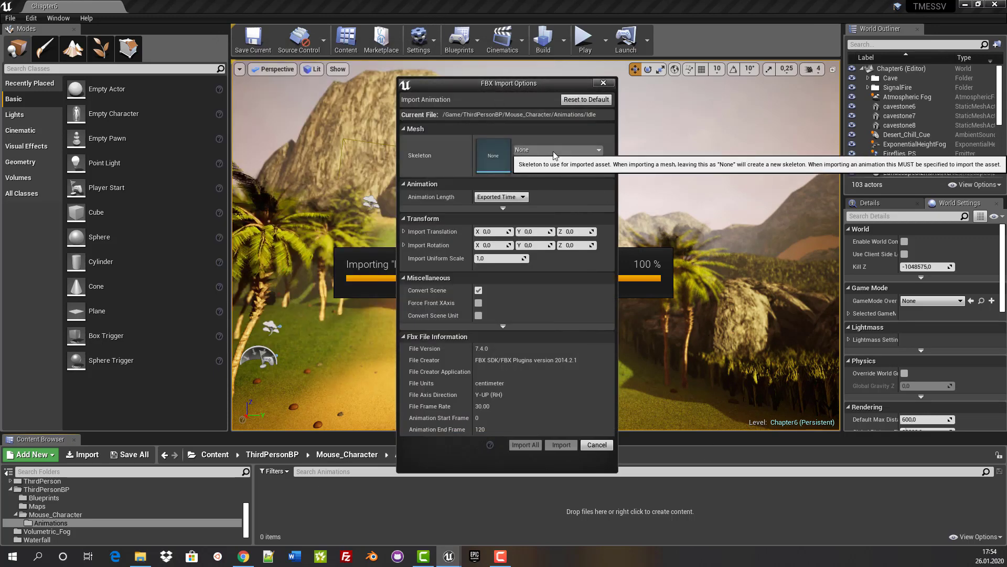
left_click(598, 150)
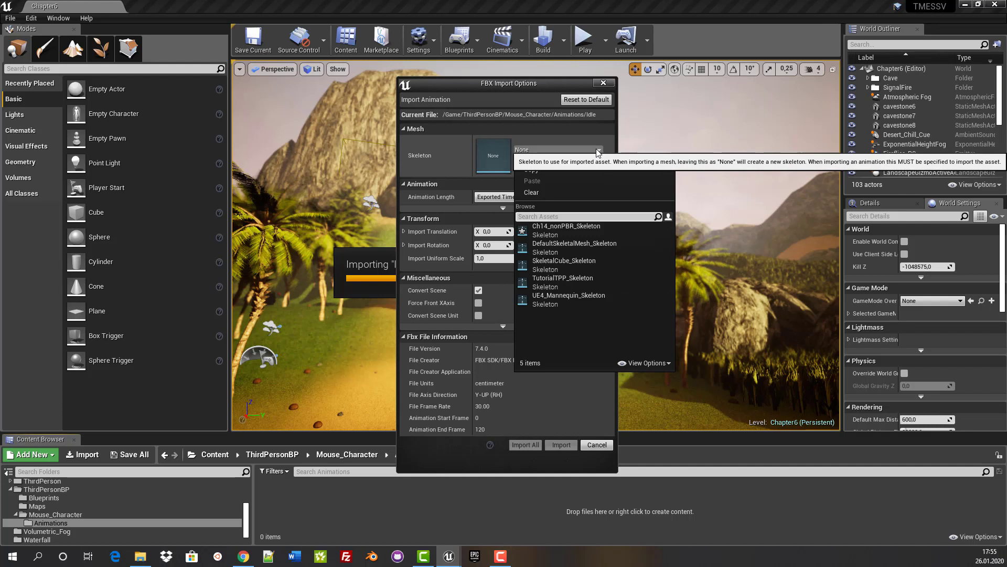
left_click(563, 231)
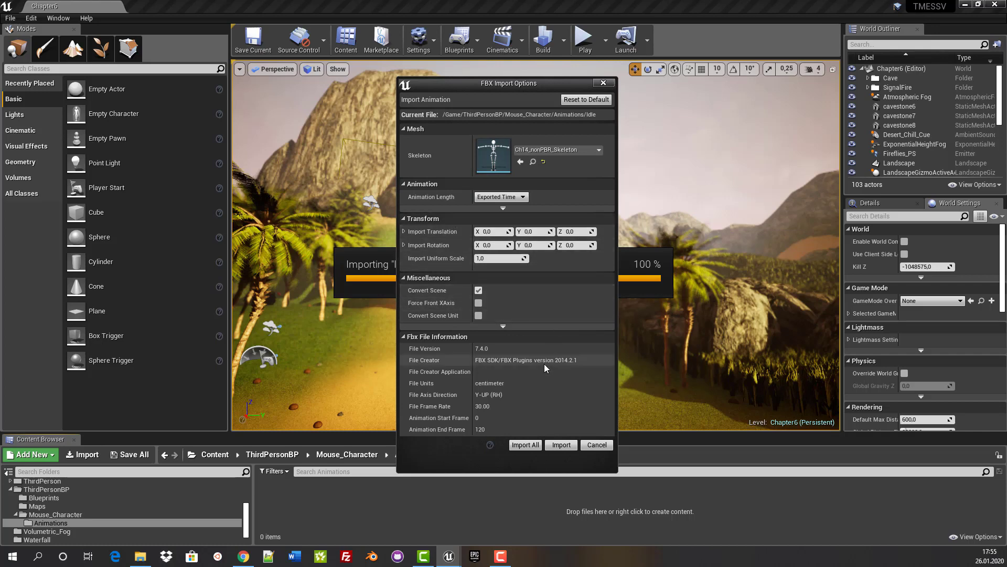
left_click(560, 445)
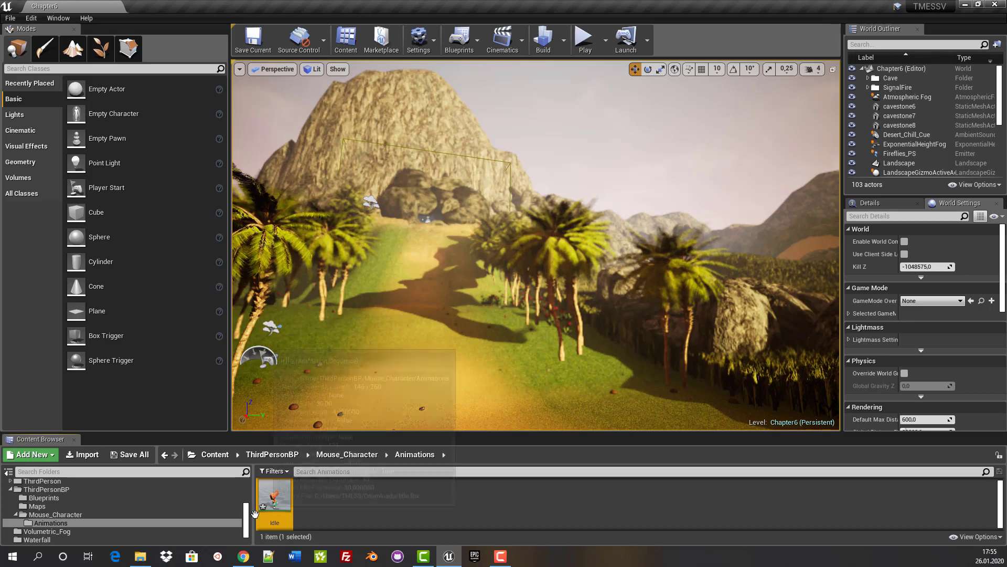
double_click(278, 501)
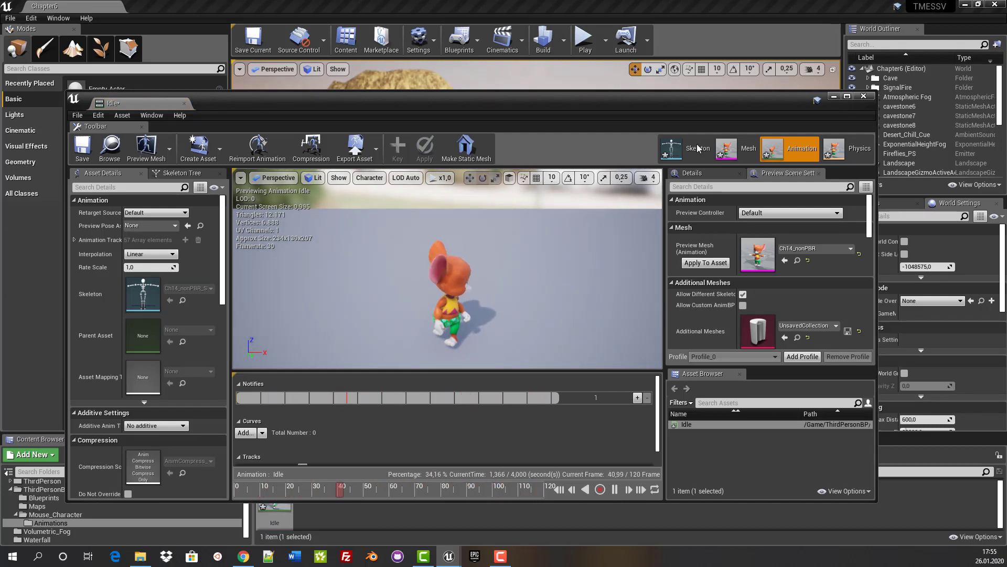
left_click(863, 97)
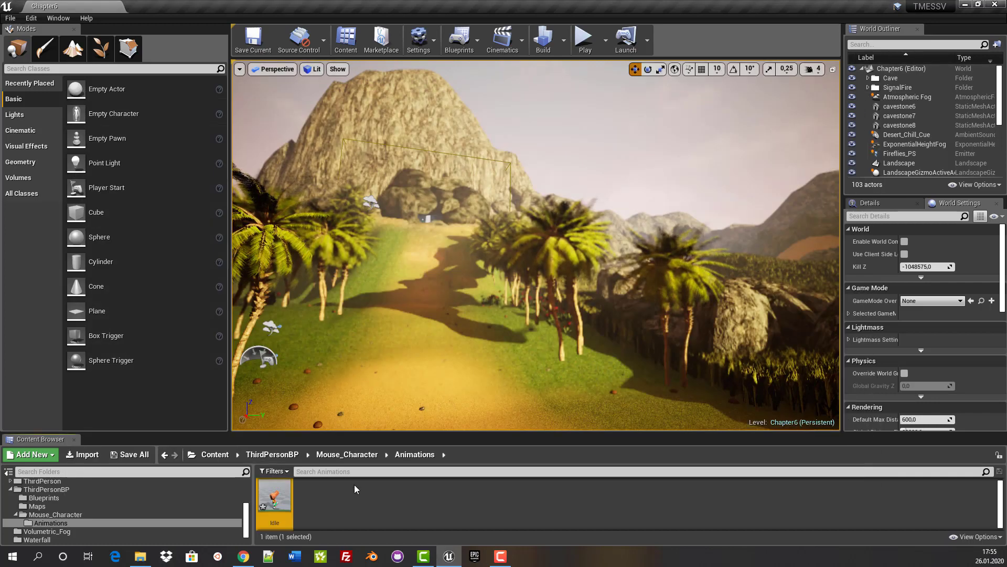
Search Mixamo for 'walking' and apply an in-place Walking animation to Mousey
left_click(248, 562)
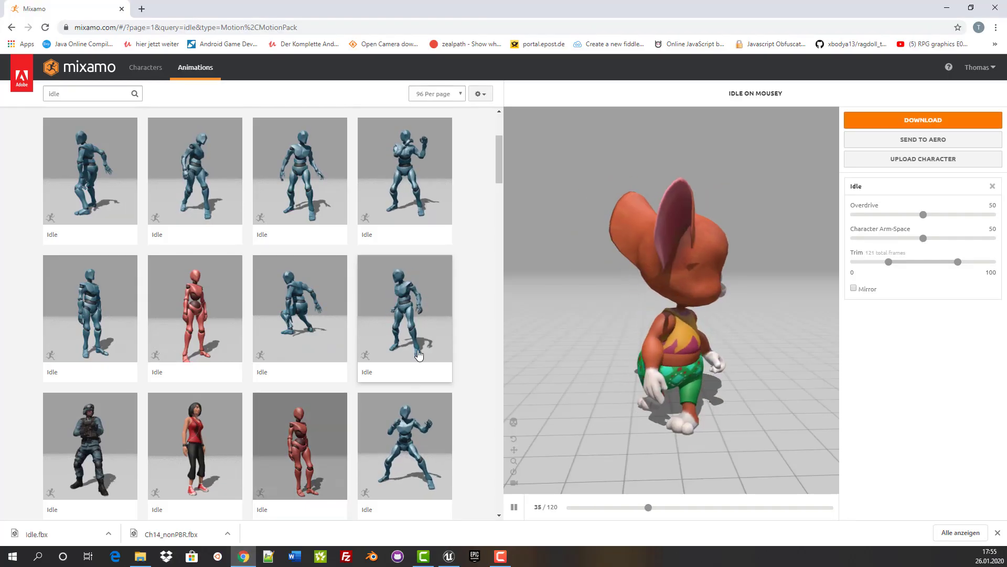
left_click(43, 88)
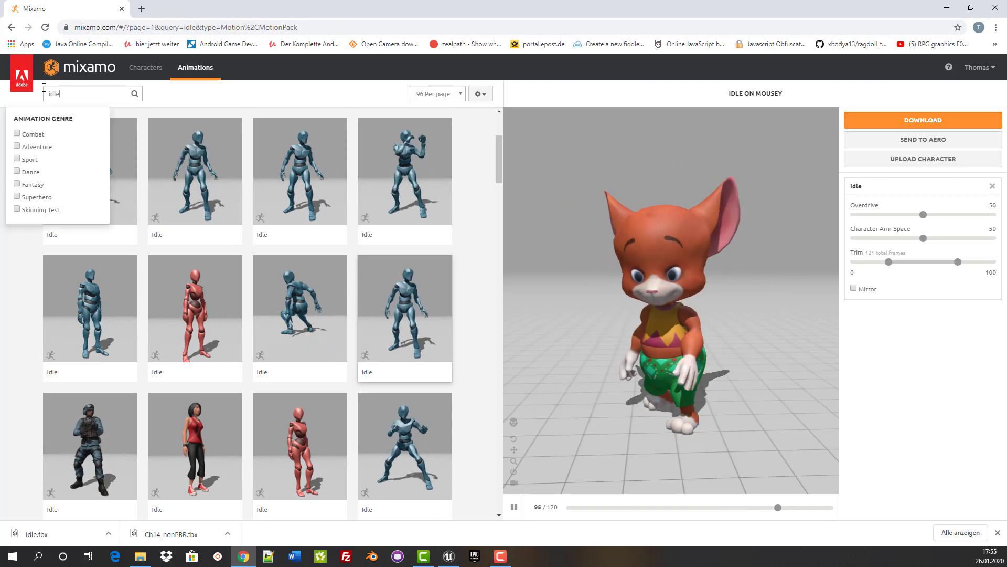
double_click(43, 88)
type("wal")
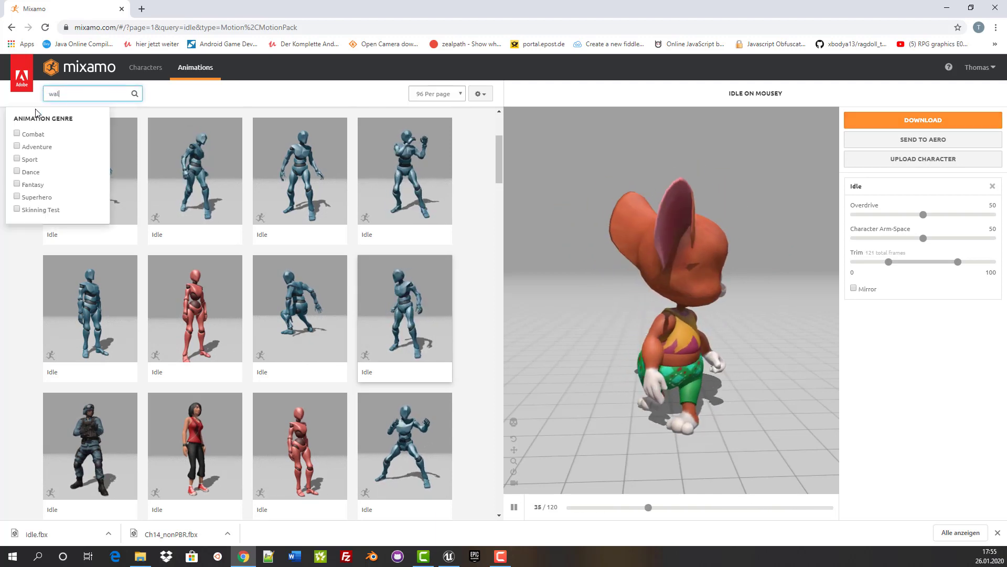
type("king")
key("Return")
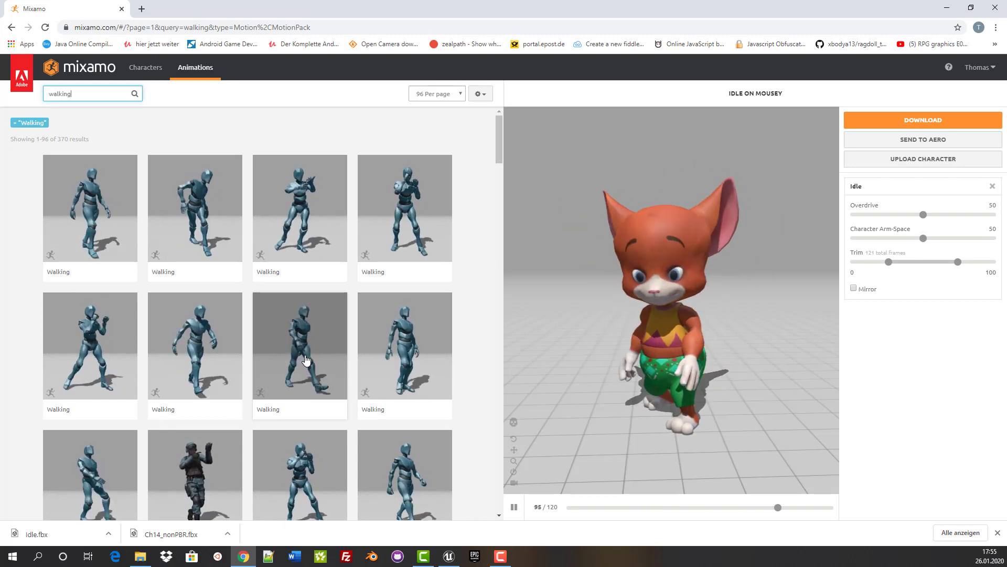
left_click(306, 360)
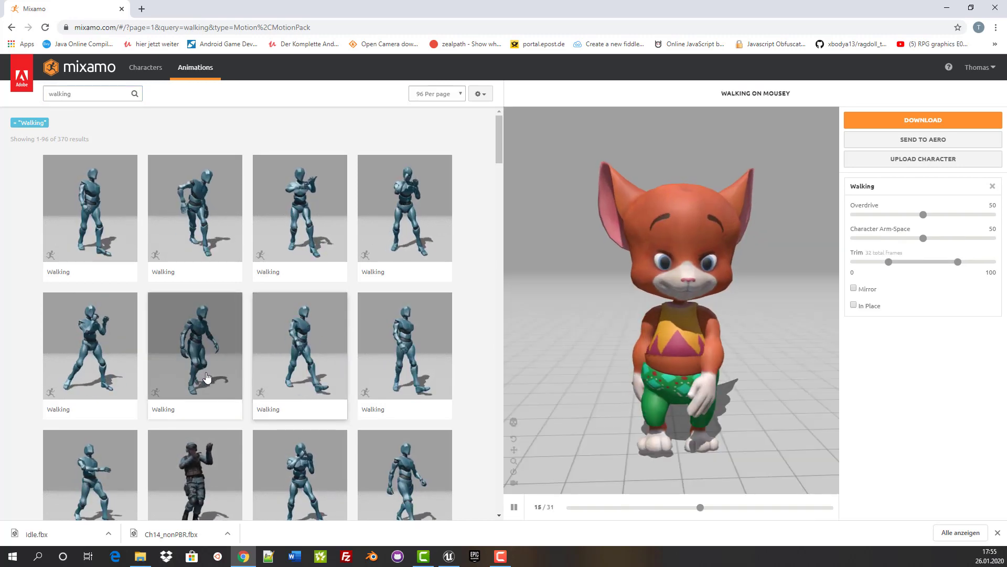
left_click(854, 306)
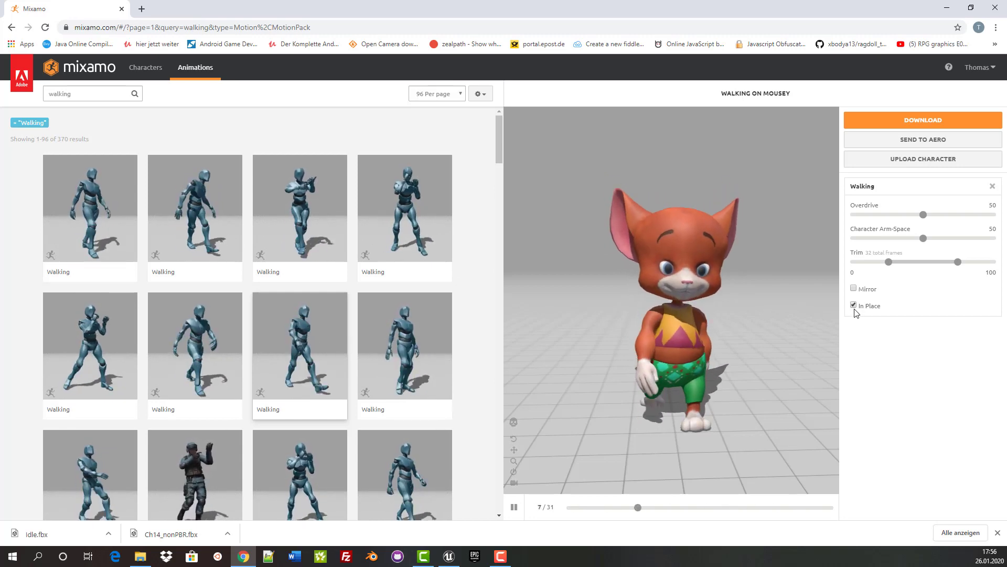
Download the Walking animation as FBX without skin at 30 fps
left_click(915, 120)
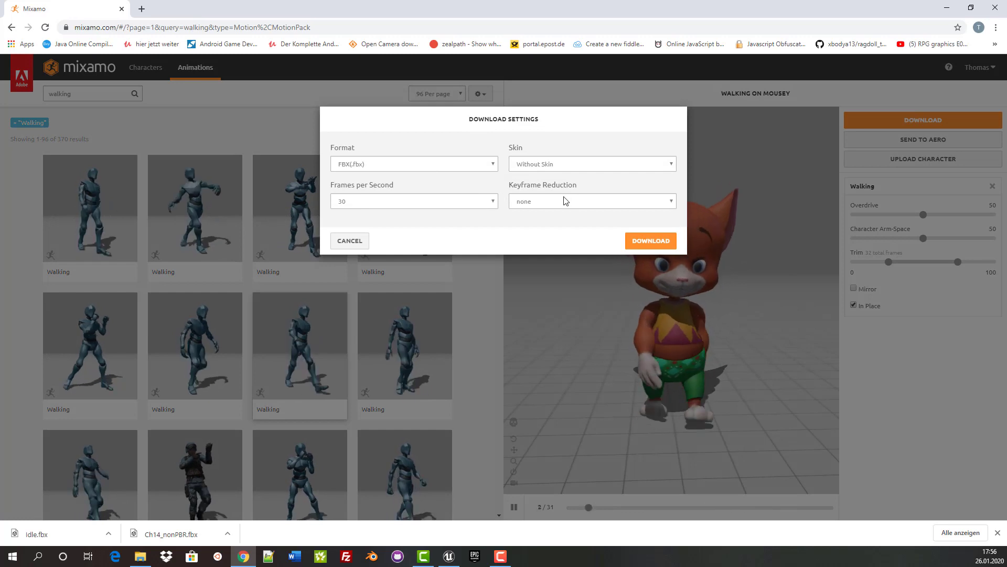
left_click(651, 242)
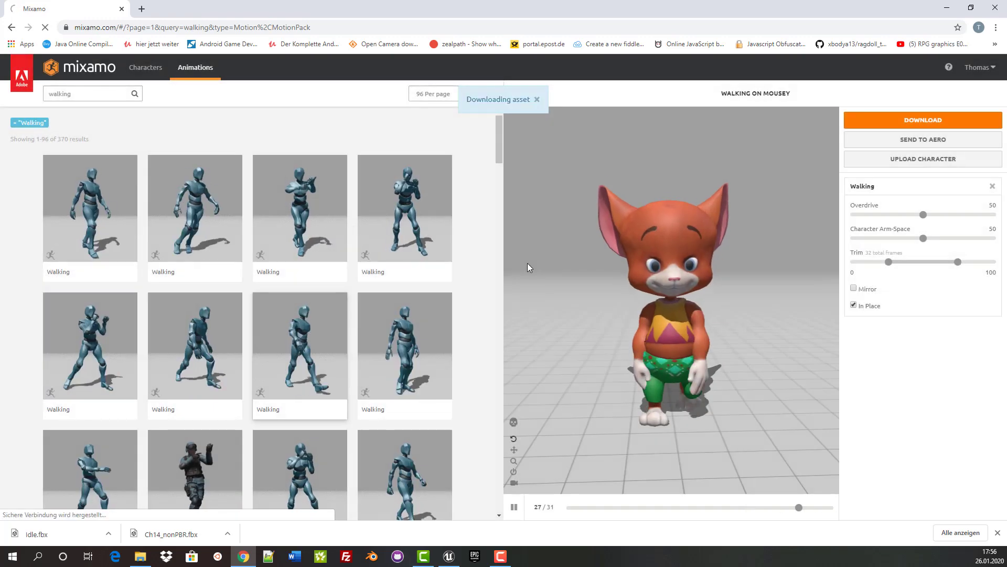
left_click(448, 558)
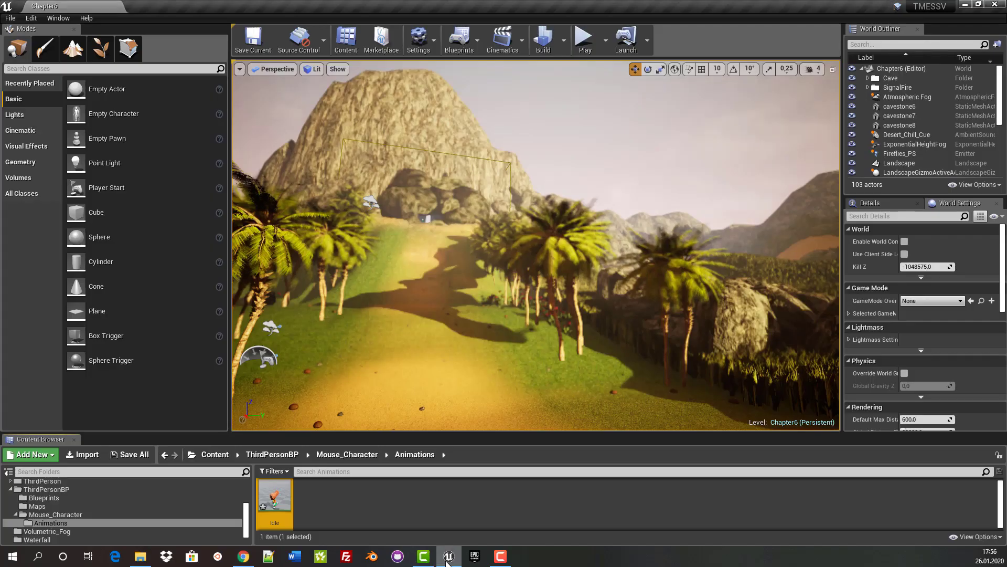
Import Walking.fbx from Downloads into the Animations folder on Ch14_nonPBR_Skeleton
left_click(140, 560)
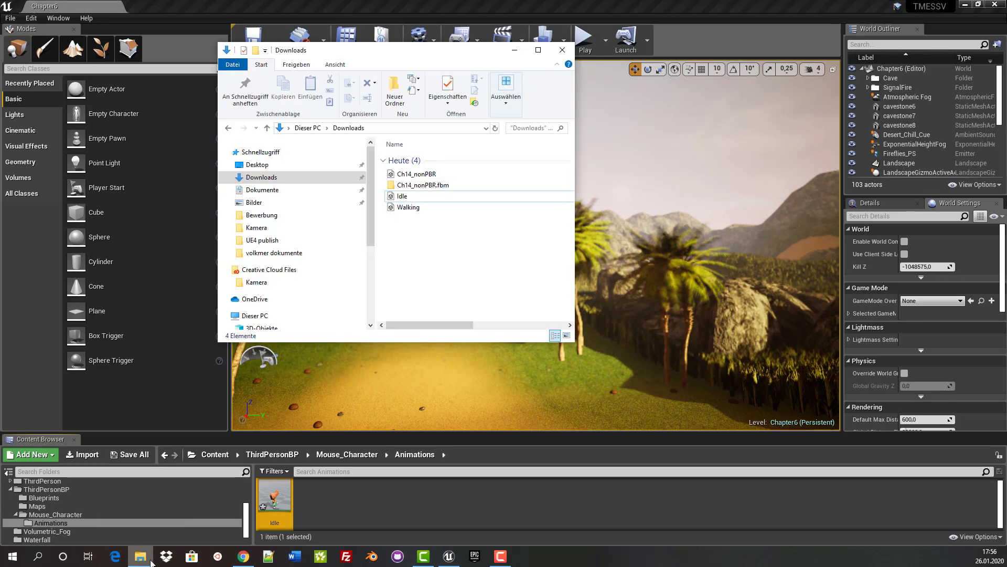
left_click(417, 209)
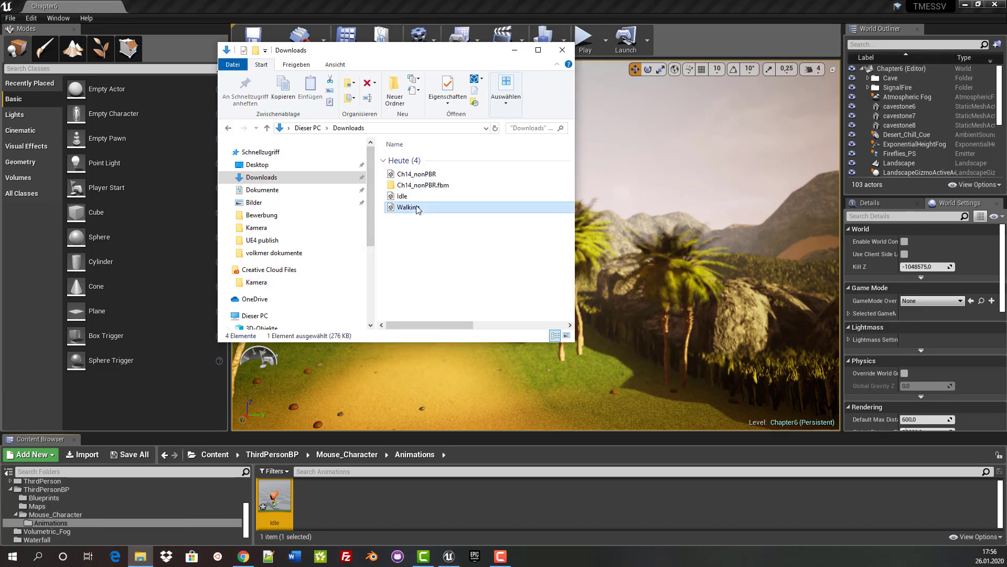
left_click_drag(438, 257, 398, 547)
left_click_drag(345, 511, 348, 508)
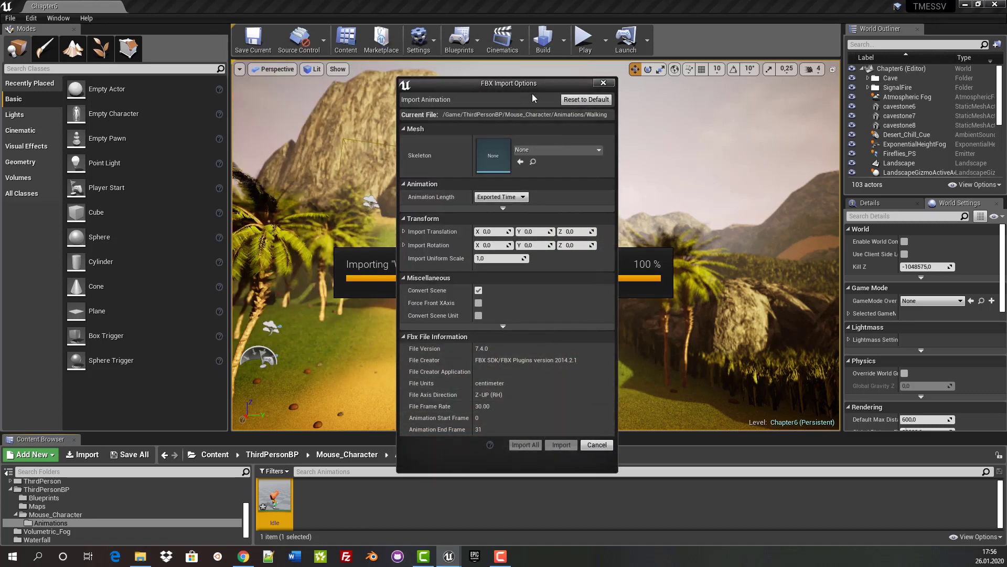
left_click(556, 150)
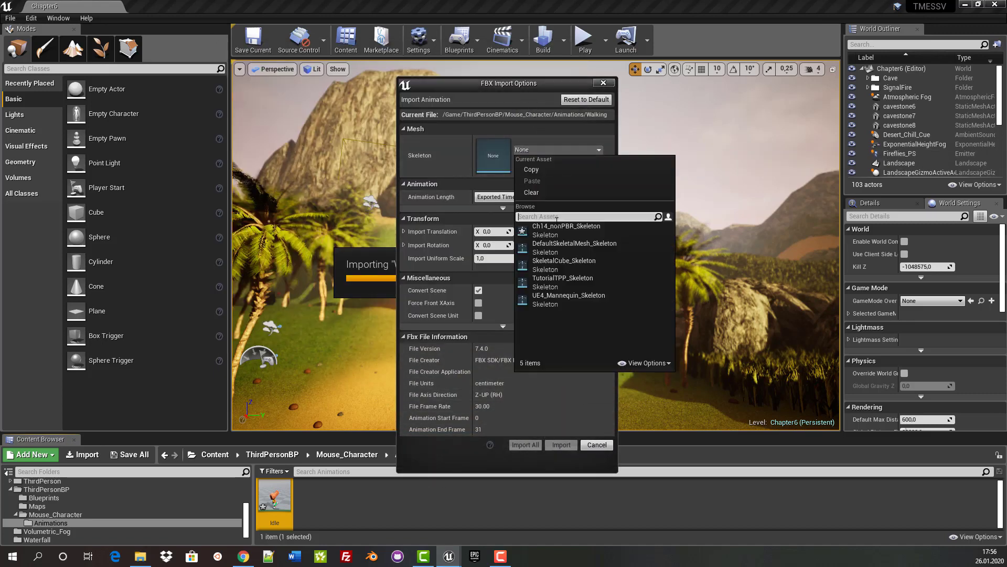
left_click(585, 231)
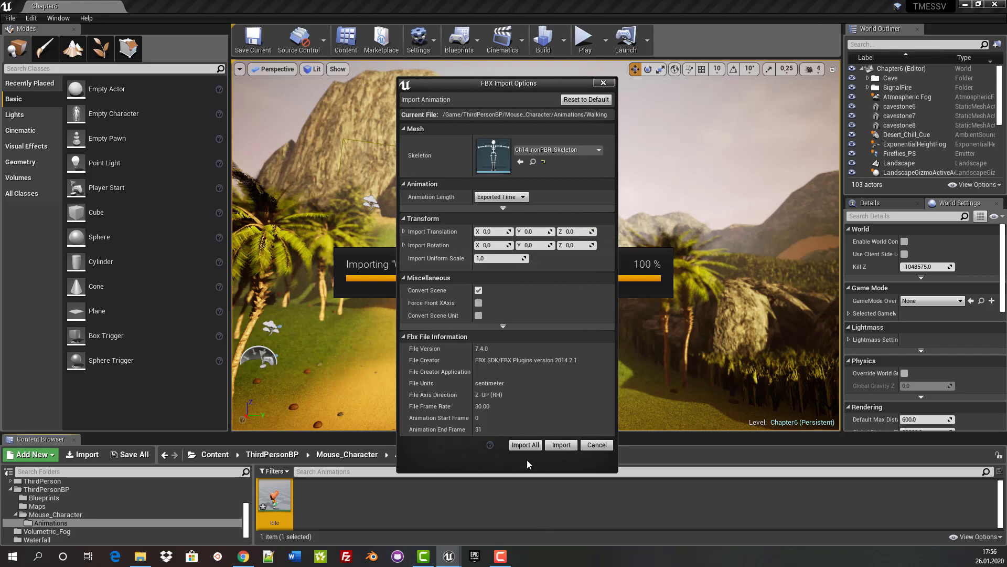
left_click(566, 446)
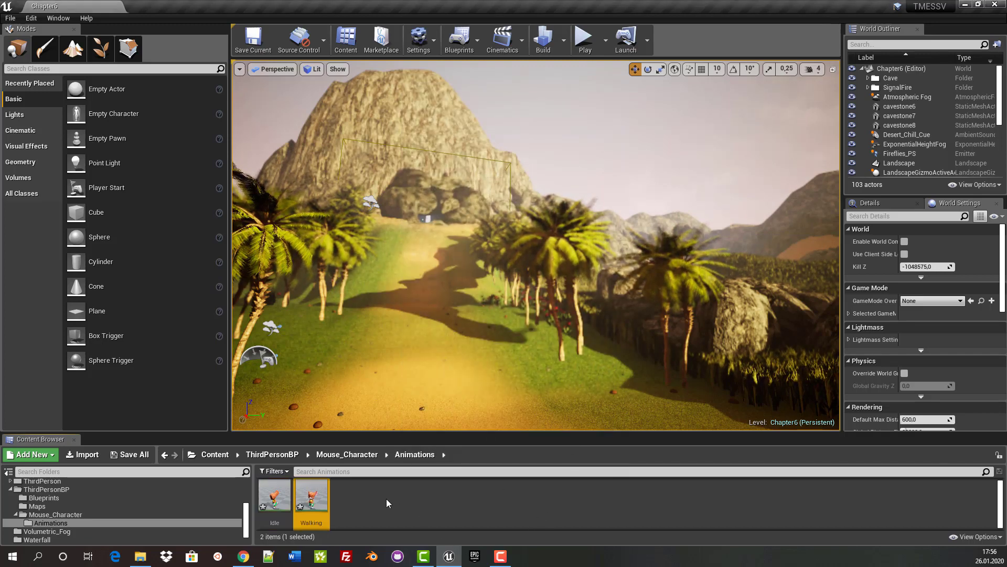
Replace the Mixamo search term with 'running' and run the search
left_click(243, 557)
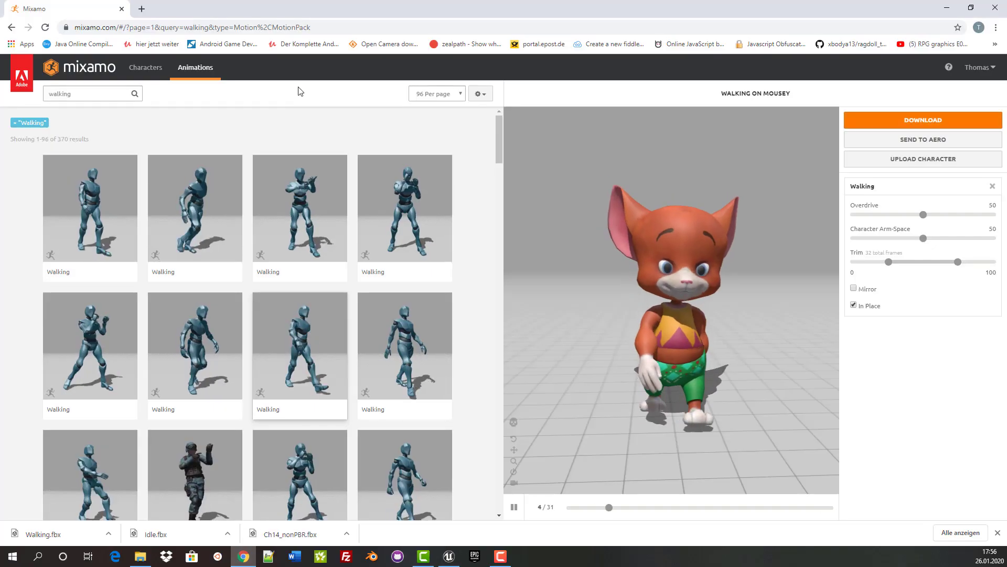
left_click(90, 93)
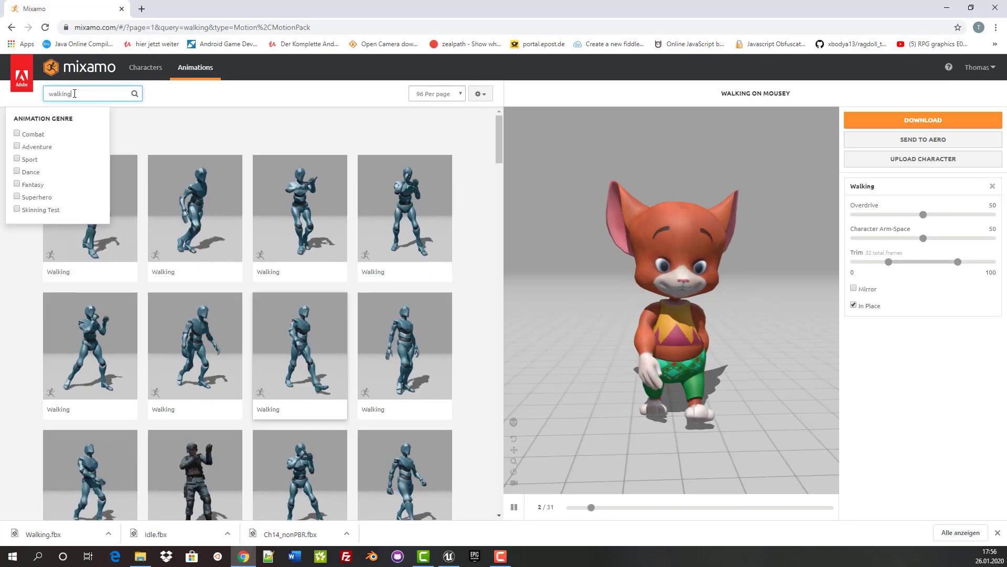
left_click_drag(90, 93, 40, 88)
type("running")
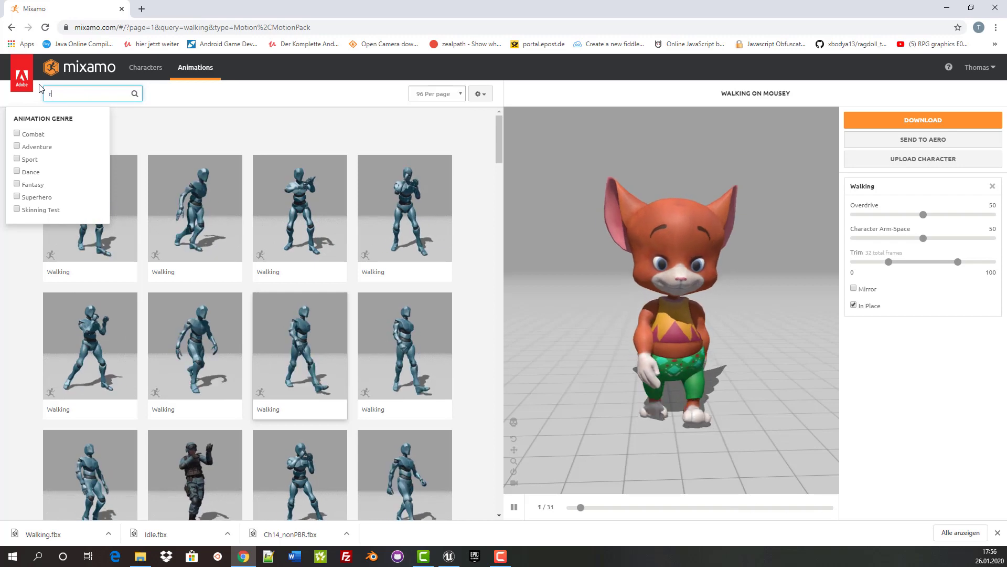
key("Return")
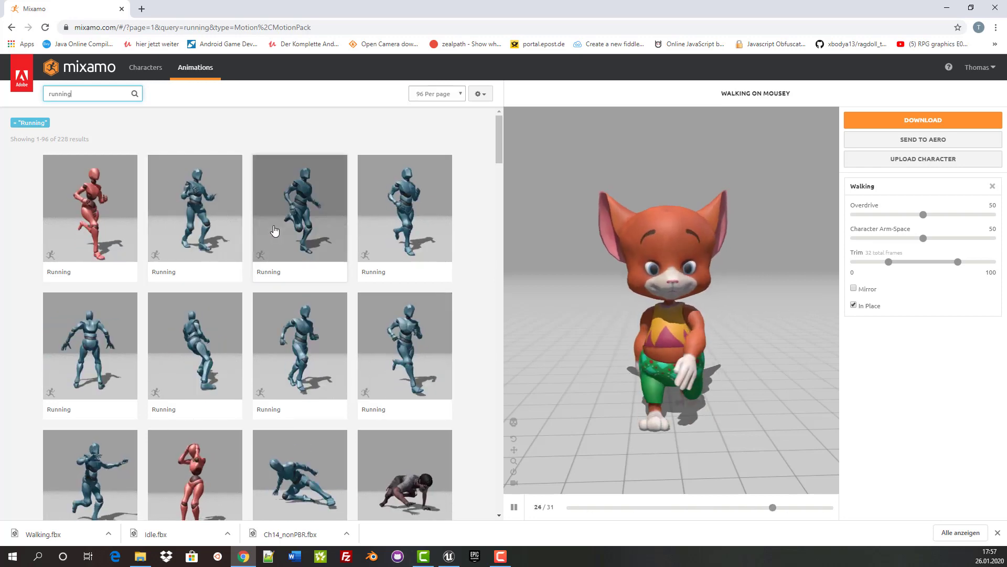
Pick a Running animation for Mousey with In Place enabled
left_click(302, 230)
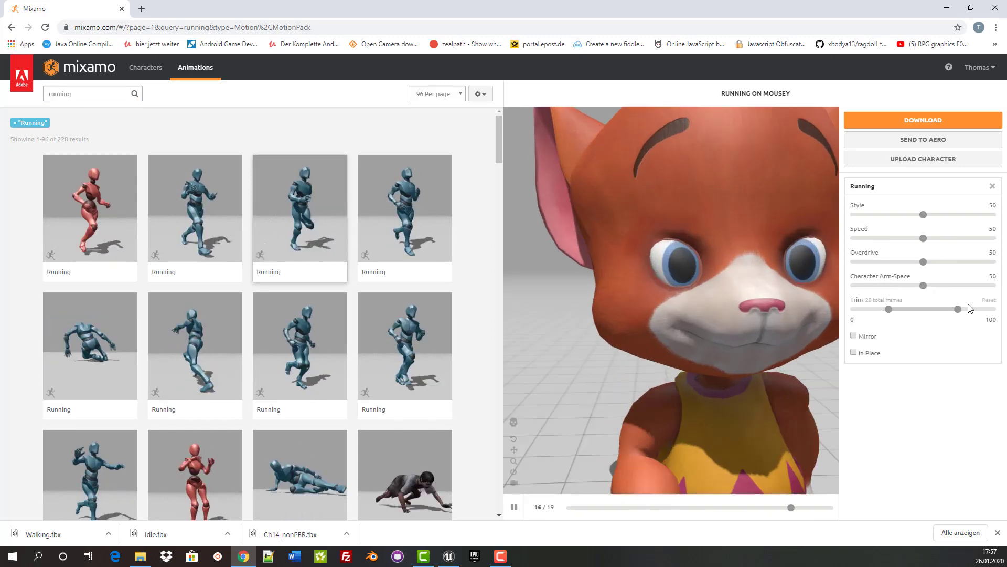
left_click(854, 352)
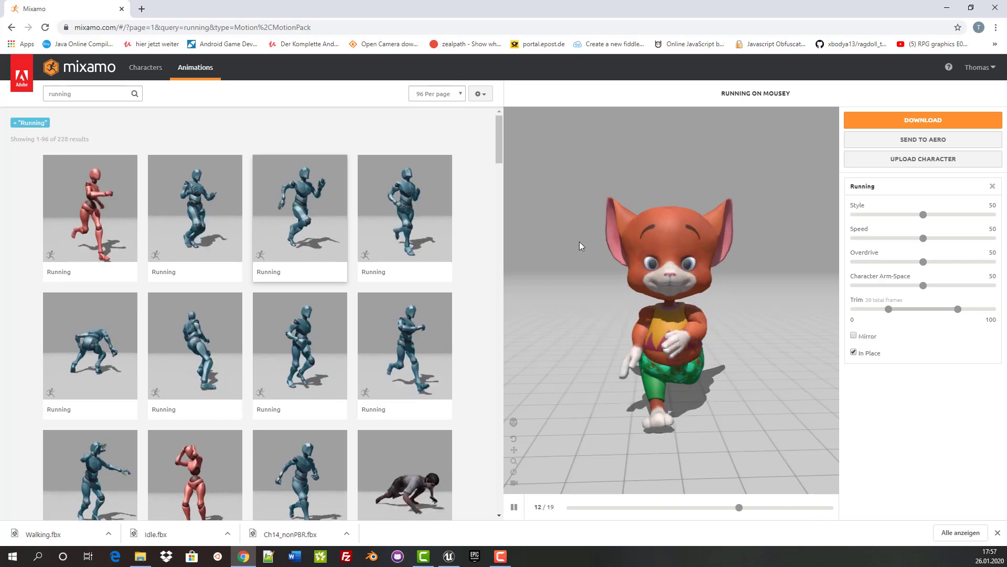
left_click(409, 209)
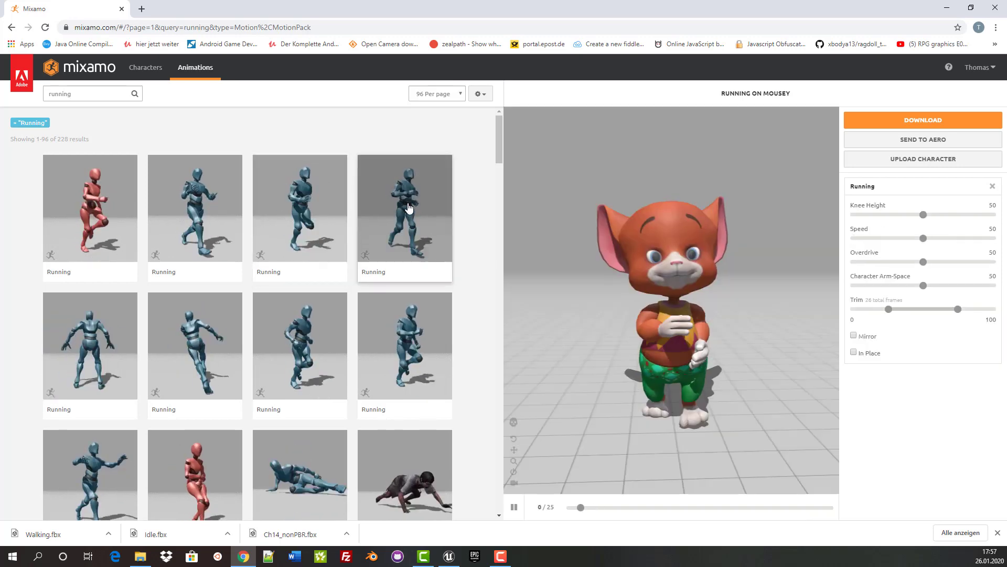
left_click(854, 352)
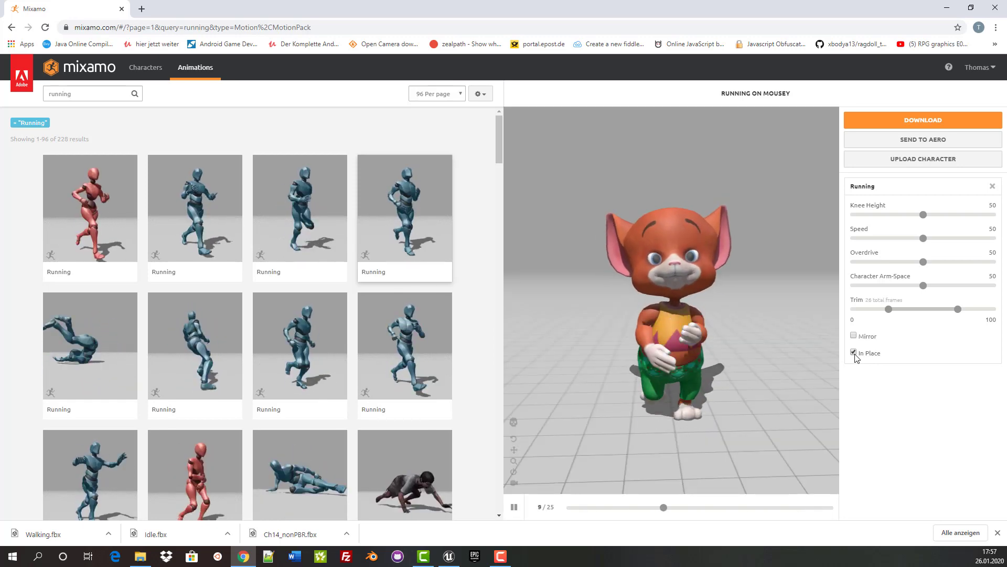
Download the in-place Running animation as FBX without skin
left_click(910, 121)
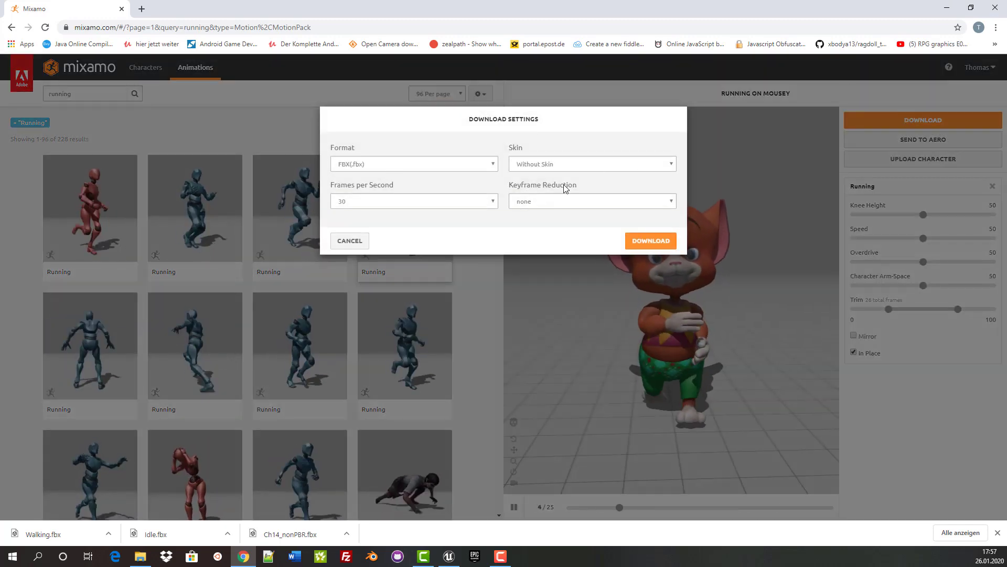
left_click(656, 239)
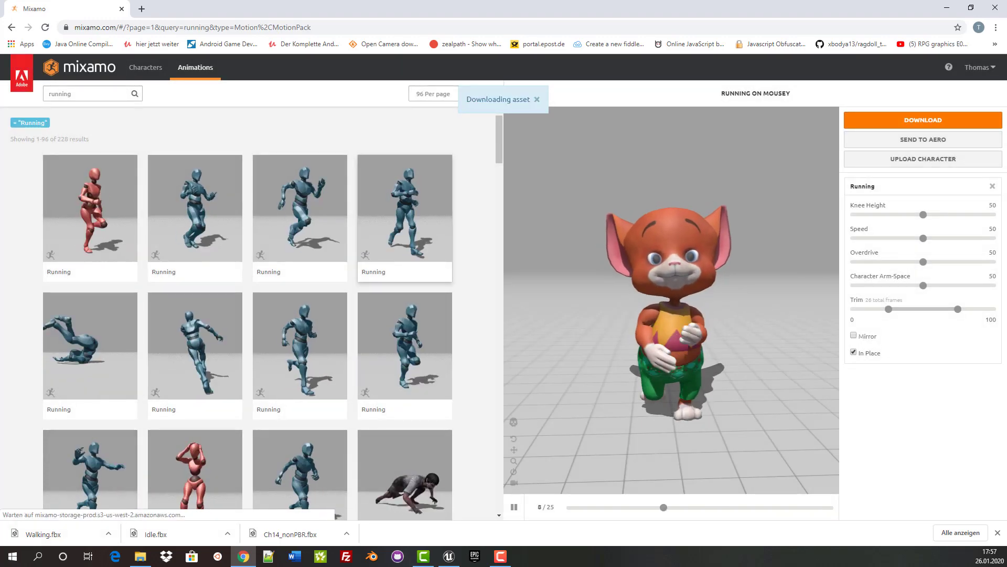
left_click(450, 558)
Import Running.fbx into the Animations folder with Ch14_nonPBR_Skeleton as its skeleton
left_click(142, 559)
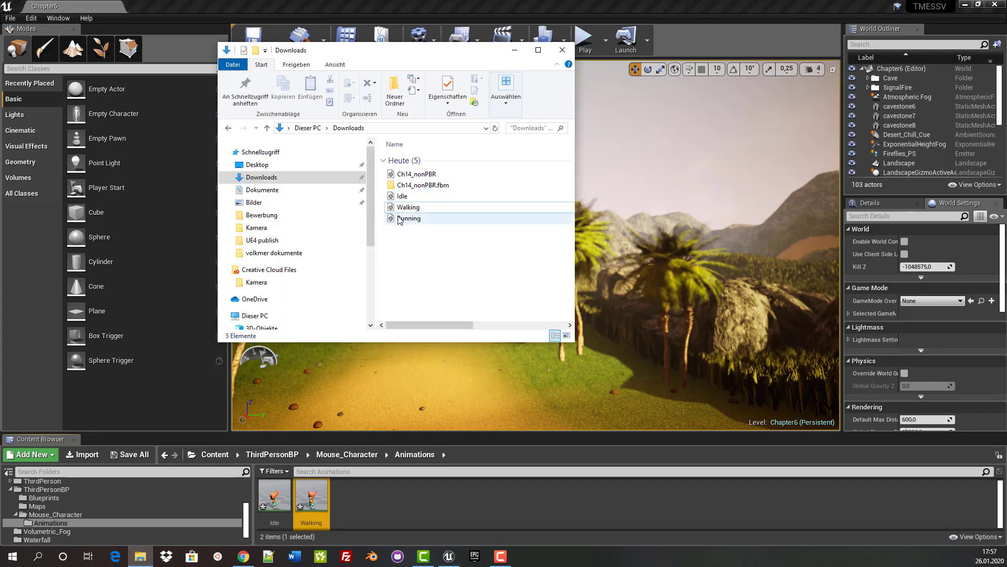
left_click_drag(405, 223, 362, 518)
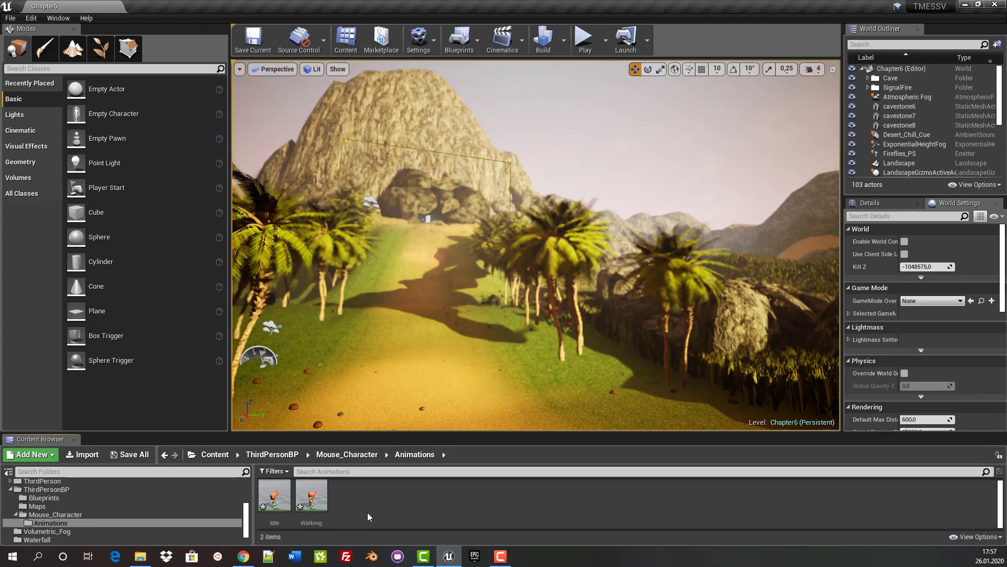
left_click(140, 556)
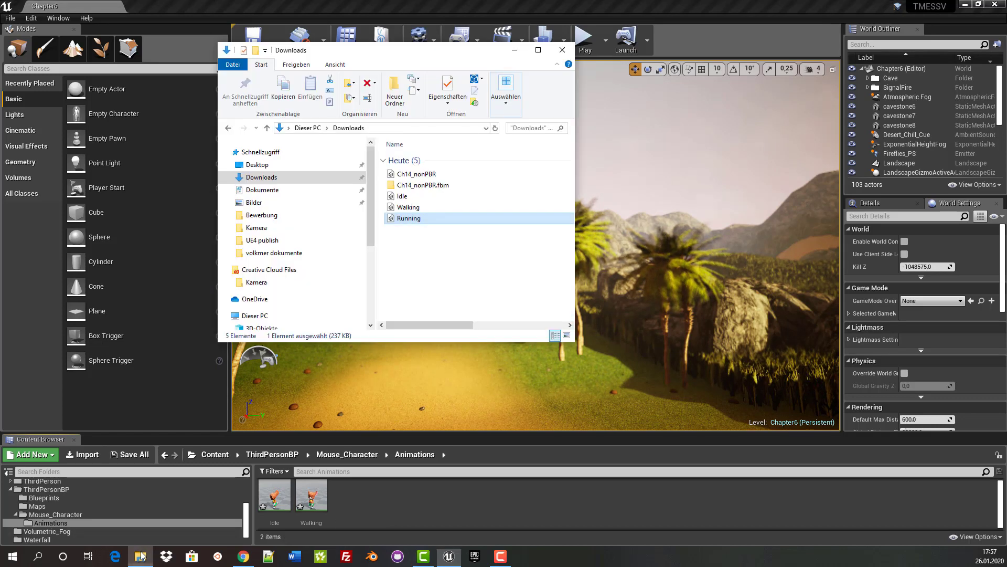
left_click_drag(415, 224, 425, 315)
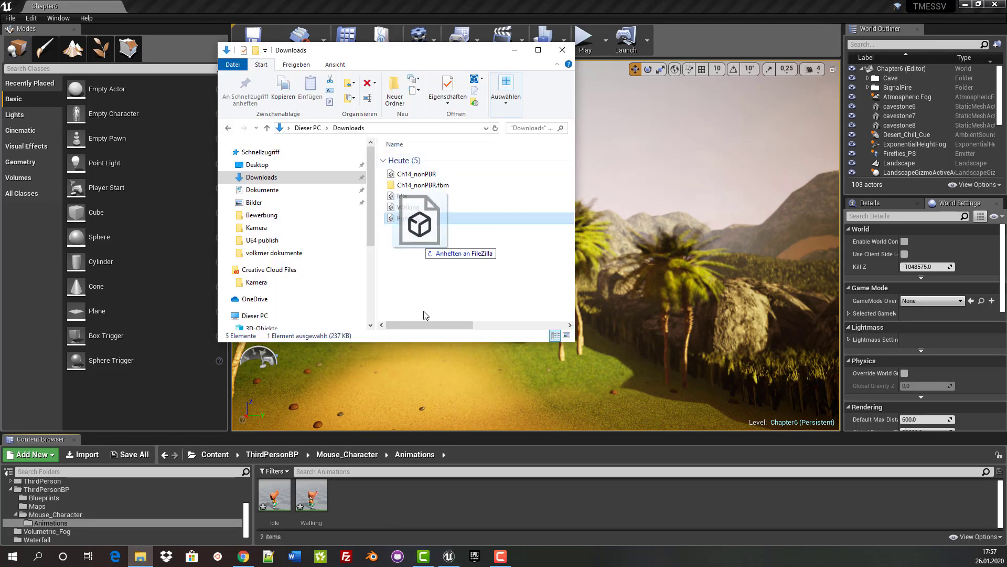
left_click_drag(360, 506, 358, 489)
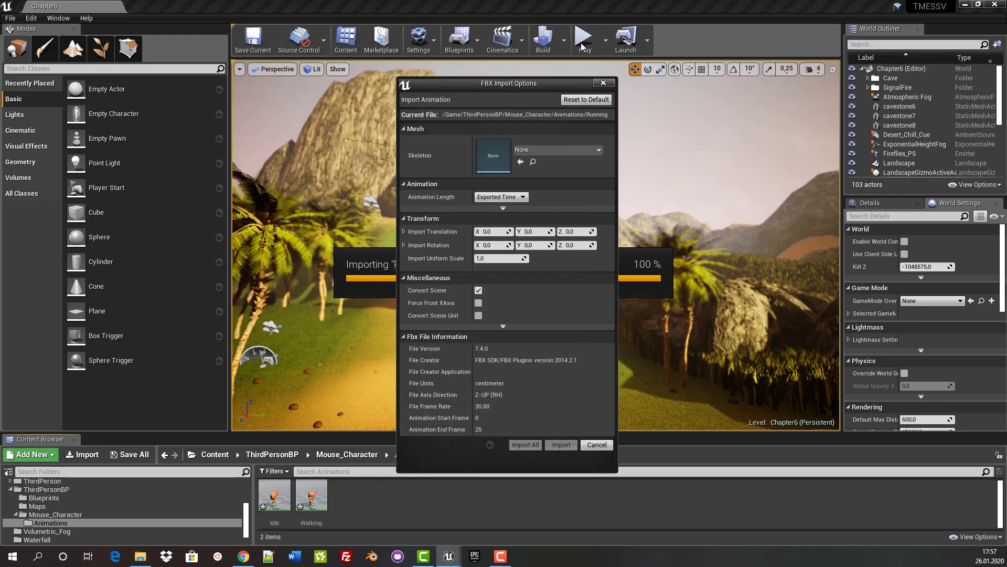
left_click(559, 149)
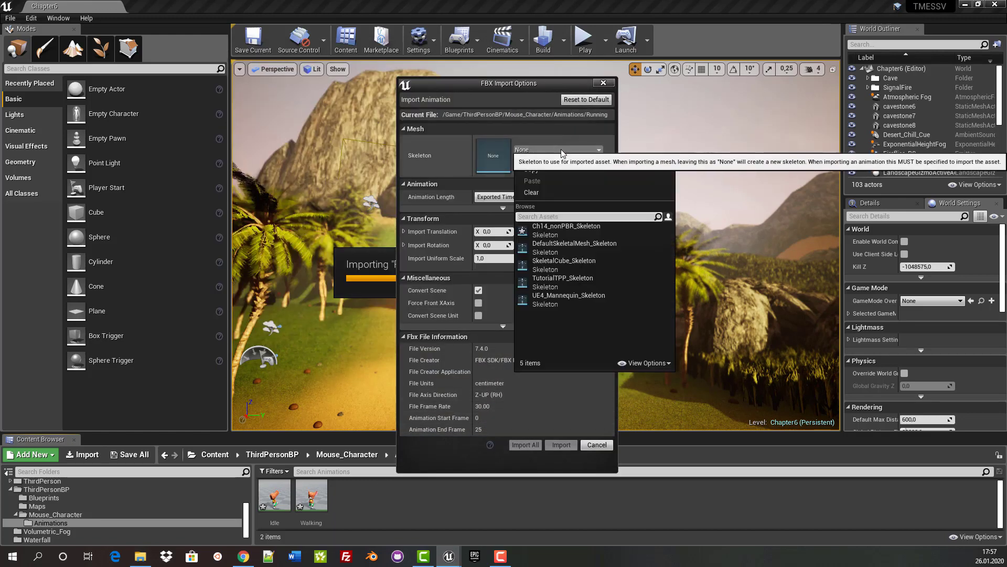
left_click(577, 231)
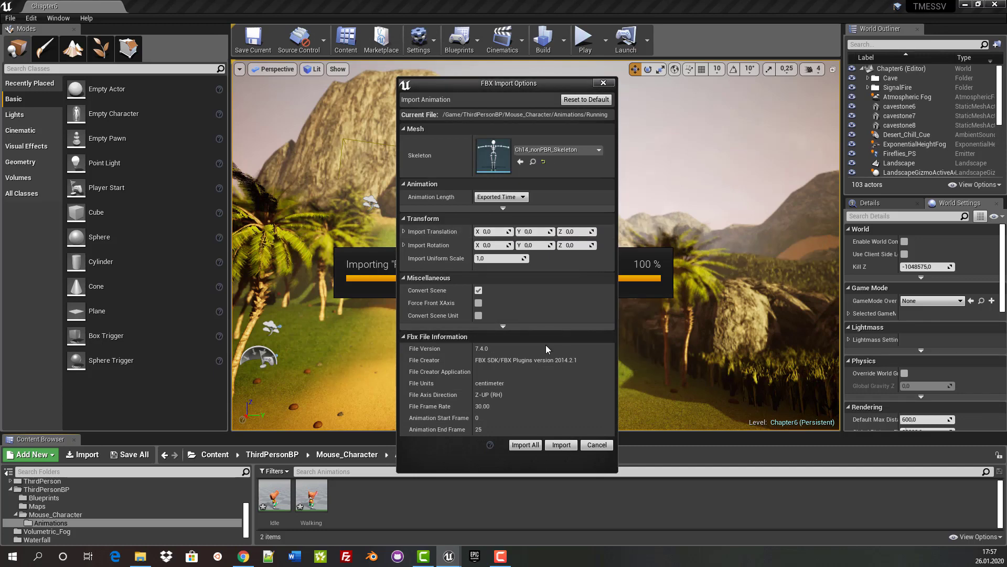
left_click(562, 444)
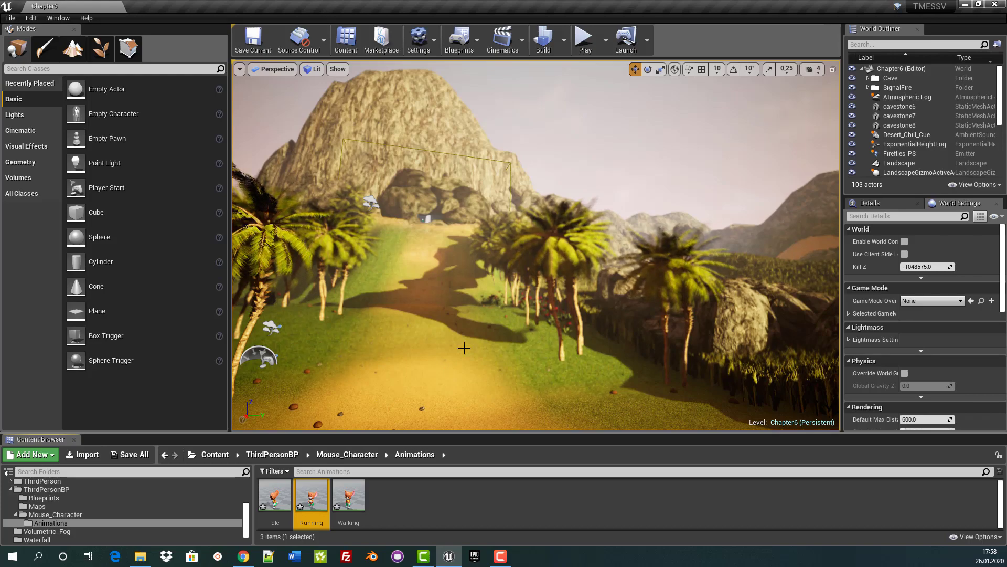
left_click(587, 44)
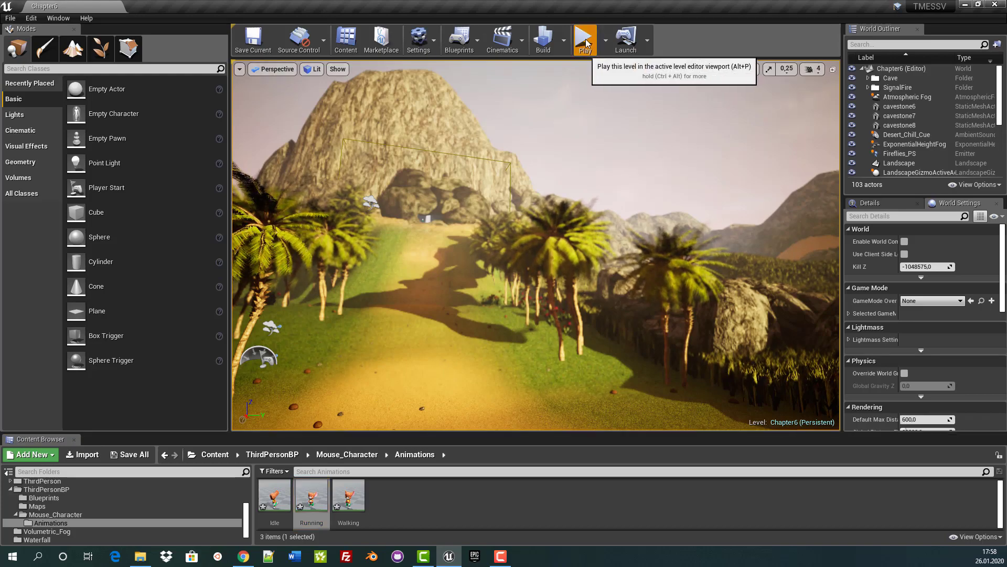
Run the character forward with W along the grassy path during the test play
key("w")
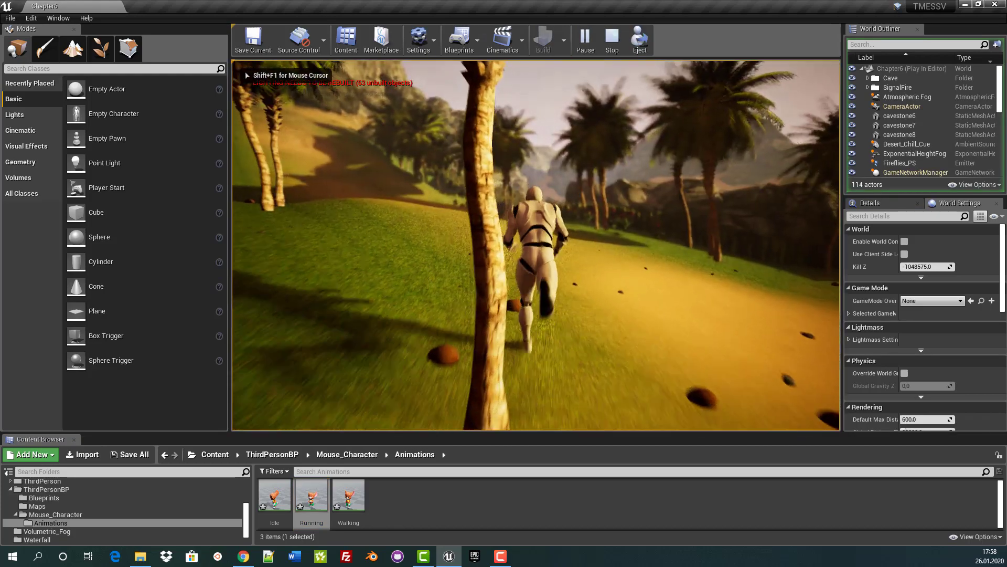
key("w")
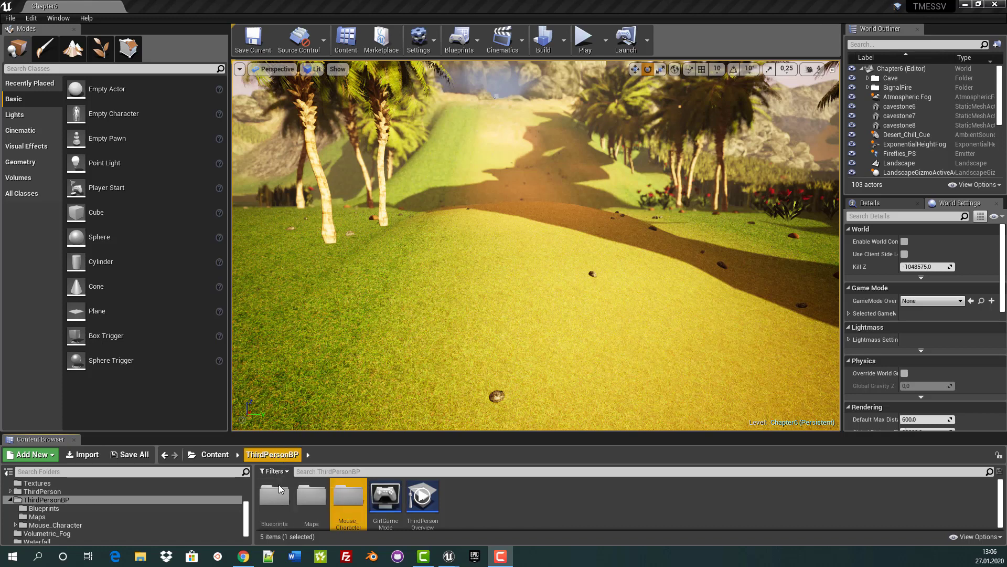
Open the ThirdPersonCharacter blueprint from Blueprints and select its Mesh component
double_click(273, 497)
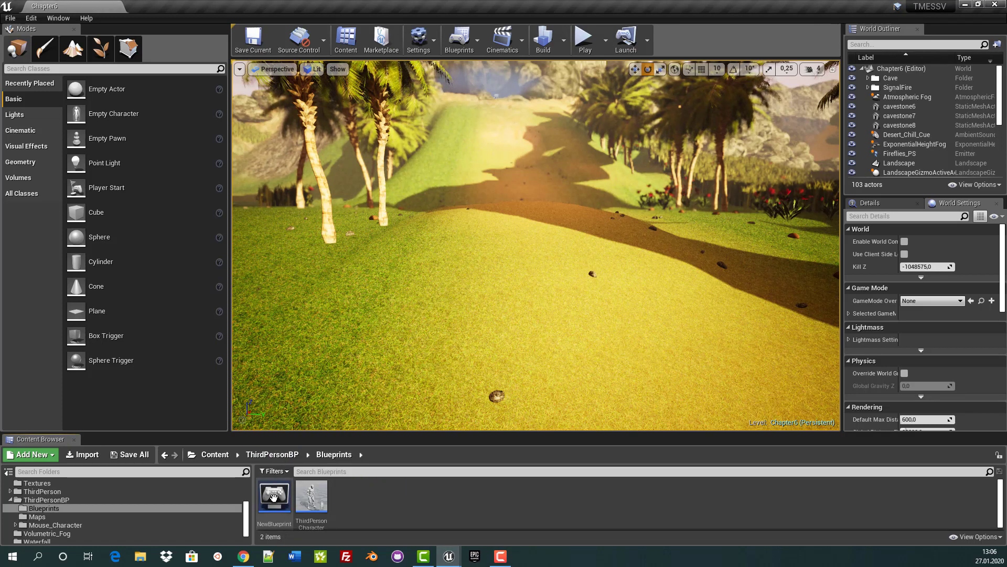
left_click(316, 499)
double_click(316, 500)
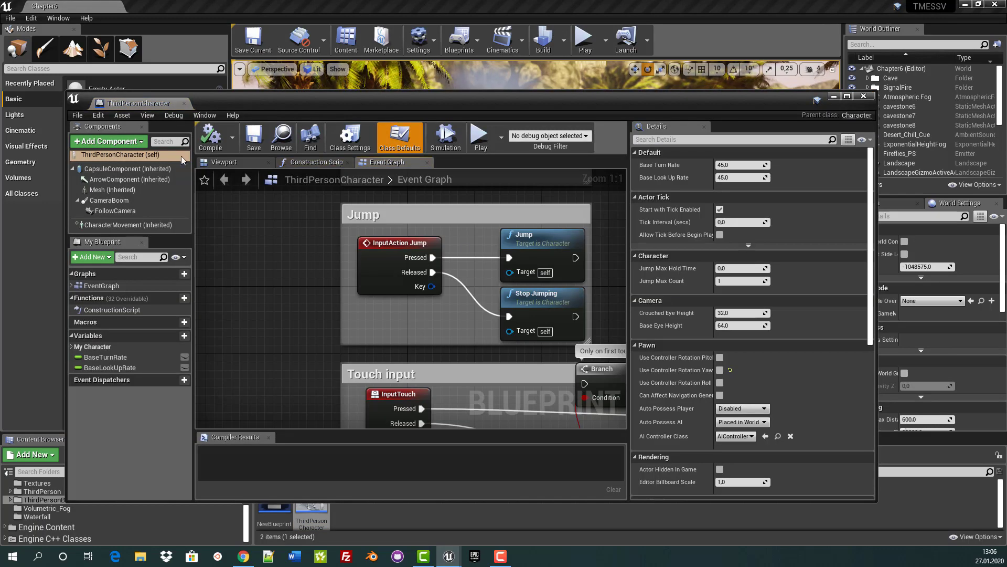
left_click(101, 155)
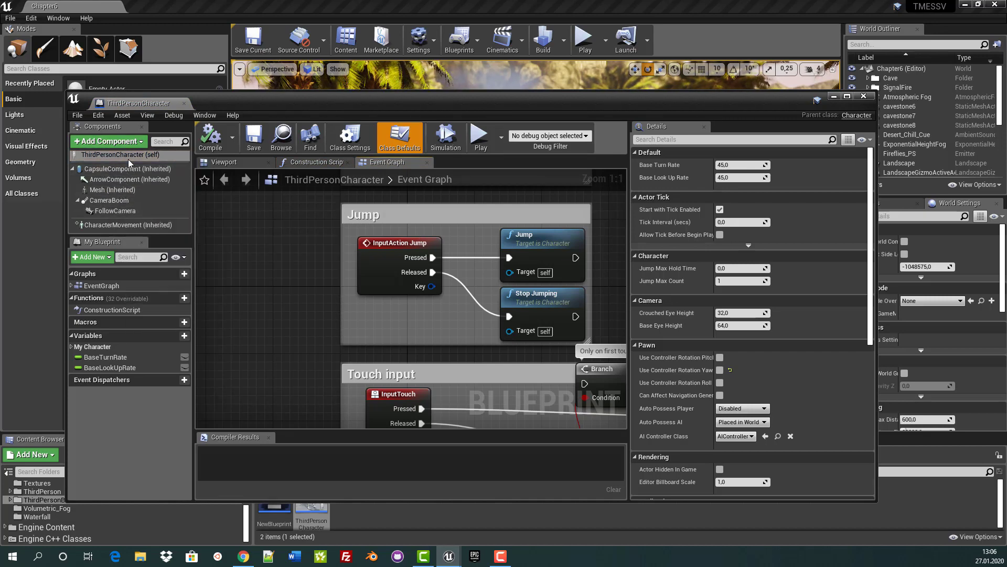
left_click(113, 189)
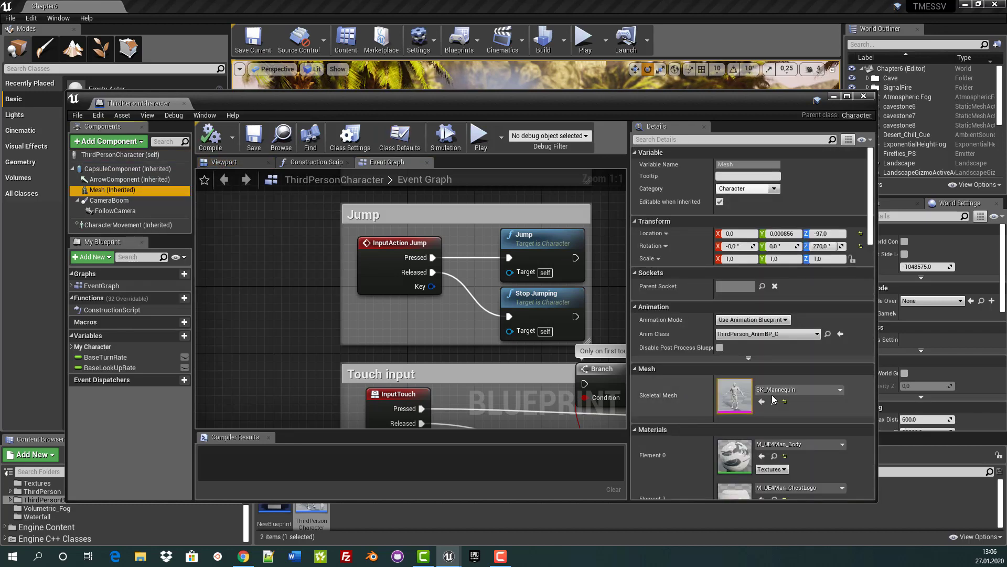
Set the Mesh's Skeletal Mesh to Ch14_nonPBR, then compile and save the blueprint
left_click(814, 389)
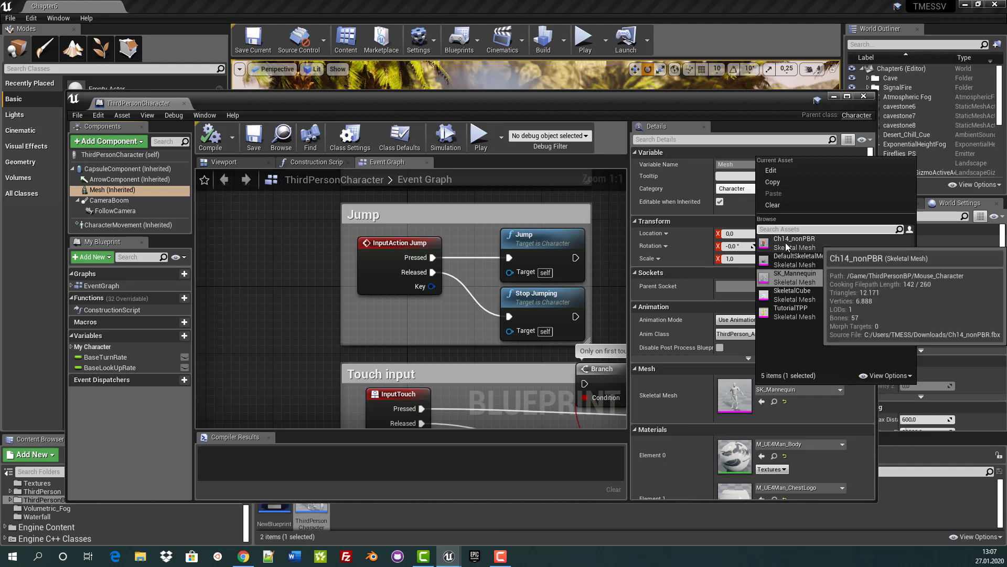
left_click(787, 246)
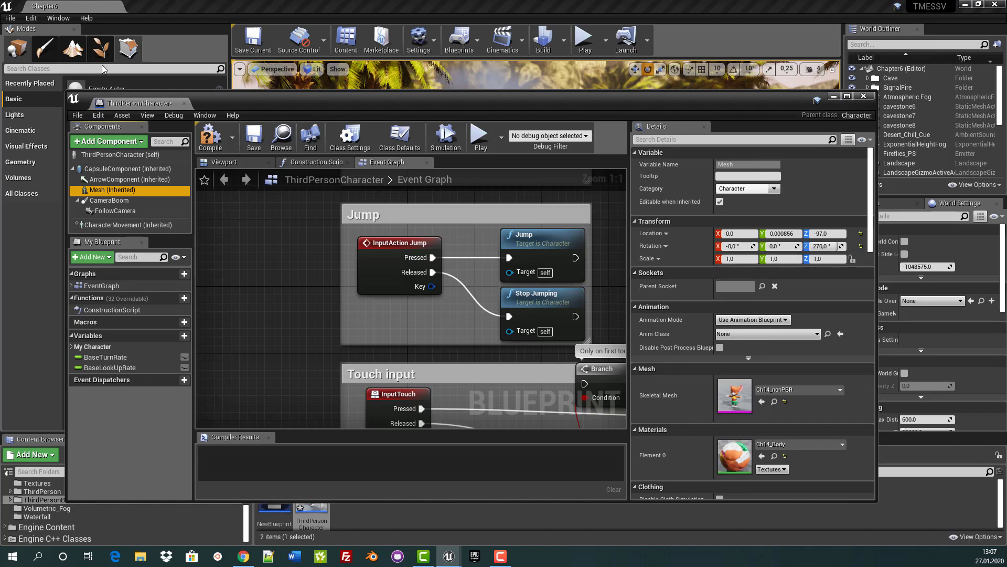
left_click(217, 142)
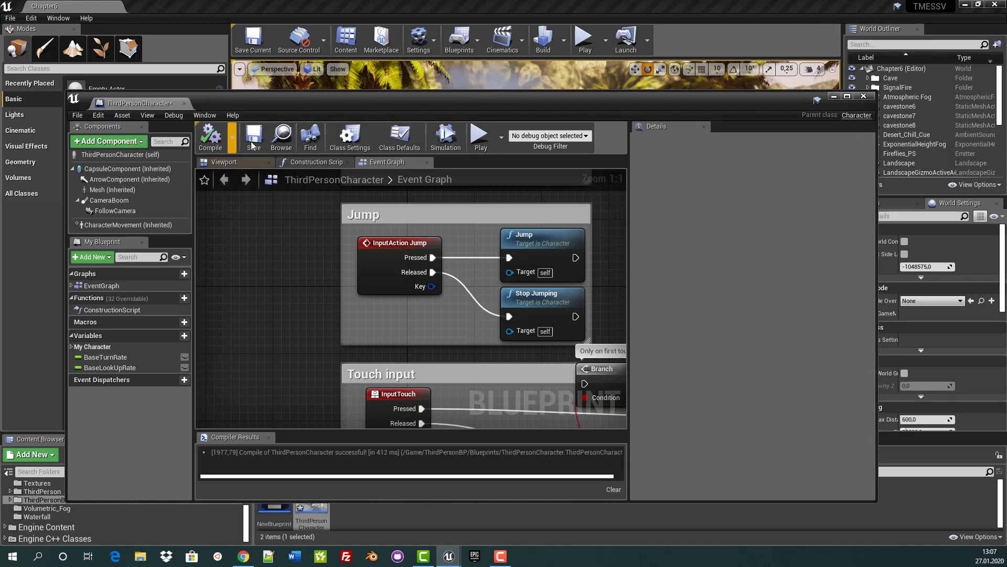
left_click(255, 146)
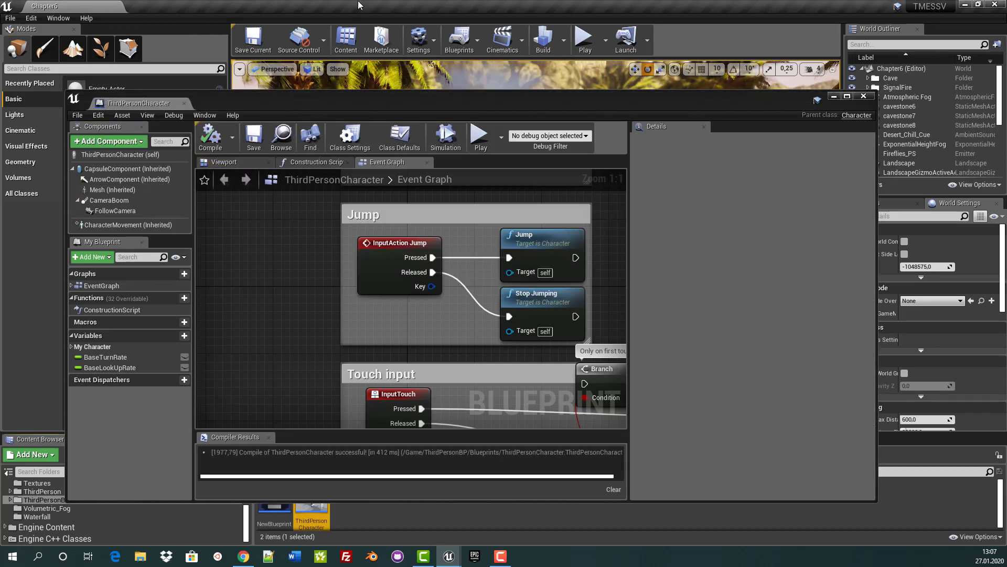
Dock the character blueprint as a tab, then play-test Chapter6 and stop with Esc
left_click_drag(173, 104, 204, 7)
left_click(76, 5)
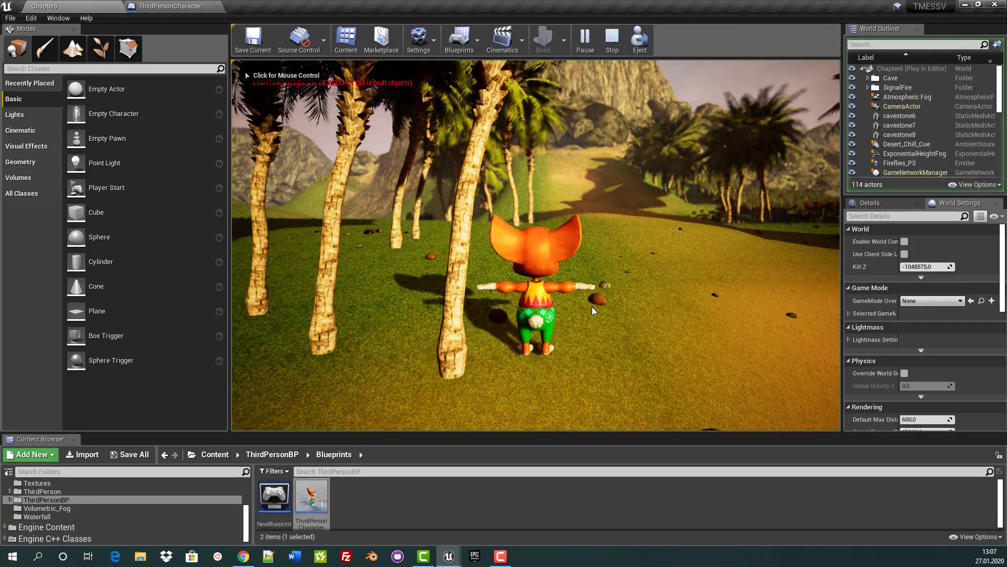
left_click(592, 307)
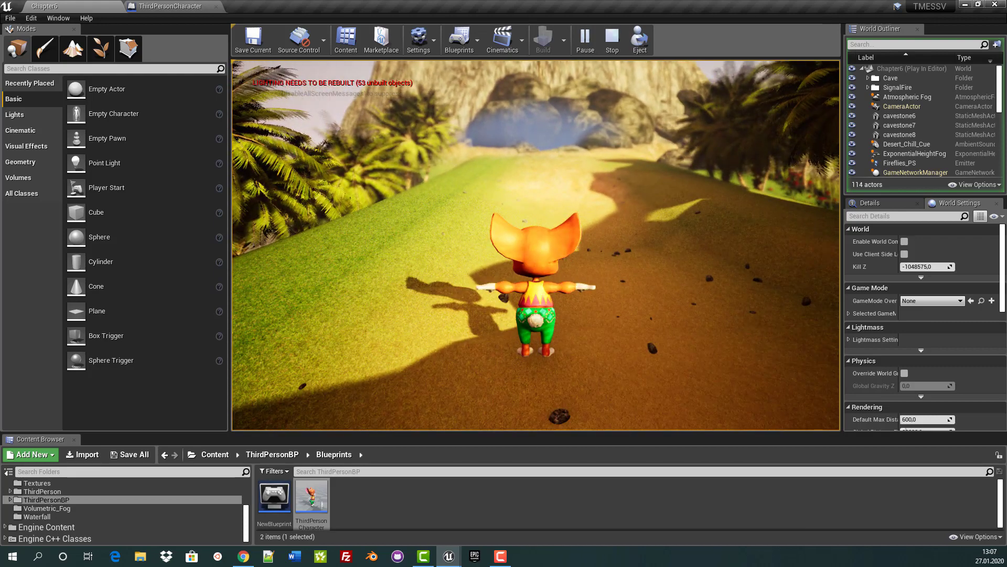
key("Escape")
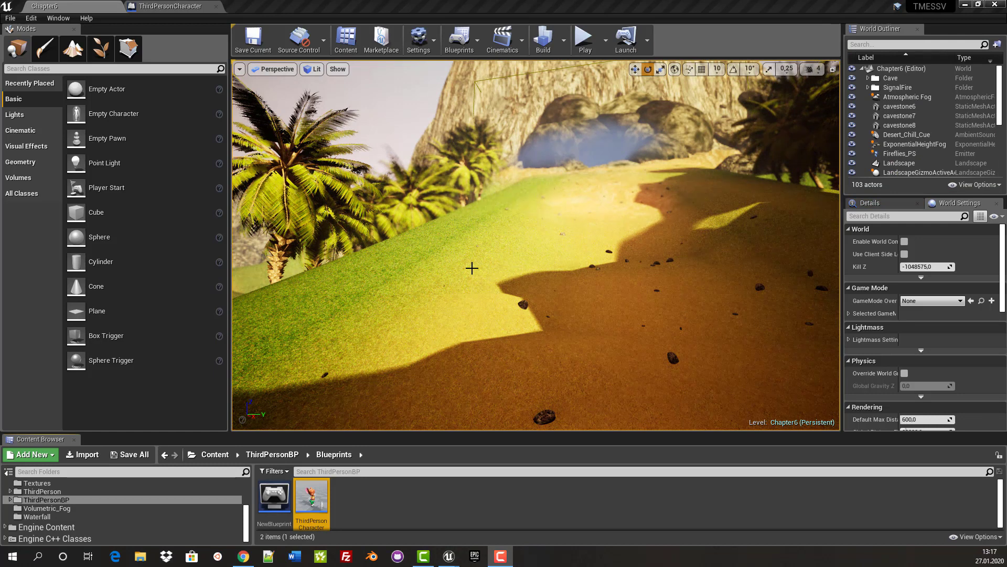
Create a new Animation Blueprint in Mouse_Character targeting Ch14_nonPBR_Skeleton
left_click(273, 455)
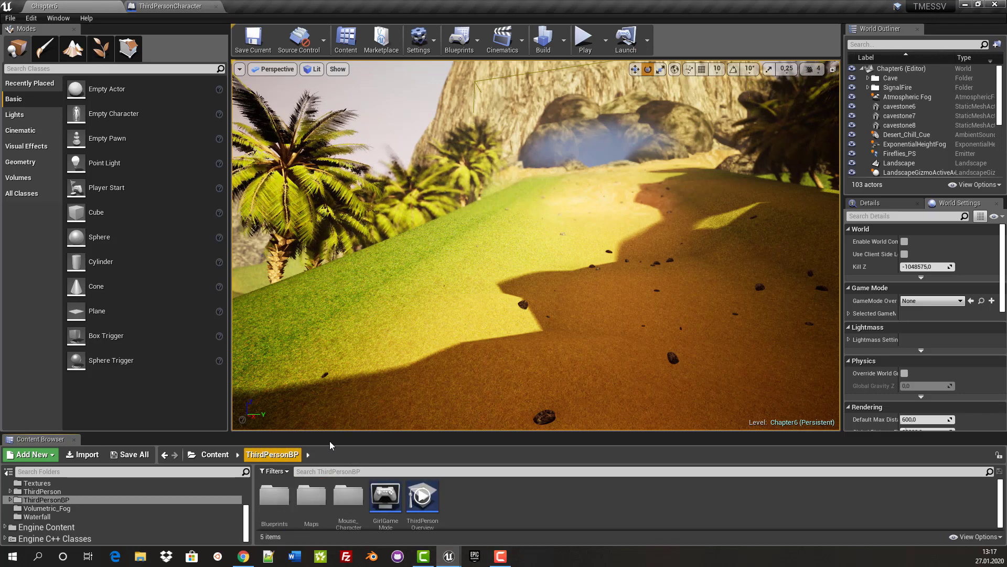
double_click(349, 501)
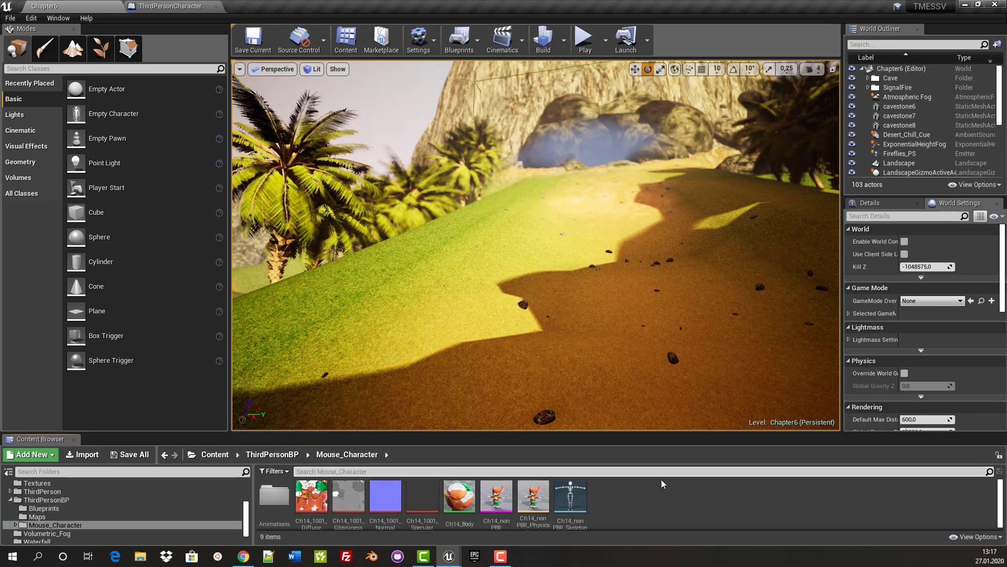
right_click(615, 504)
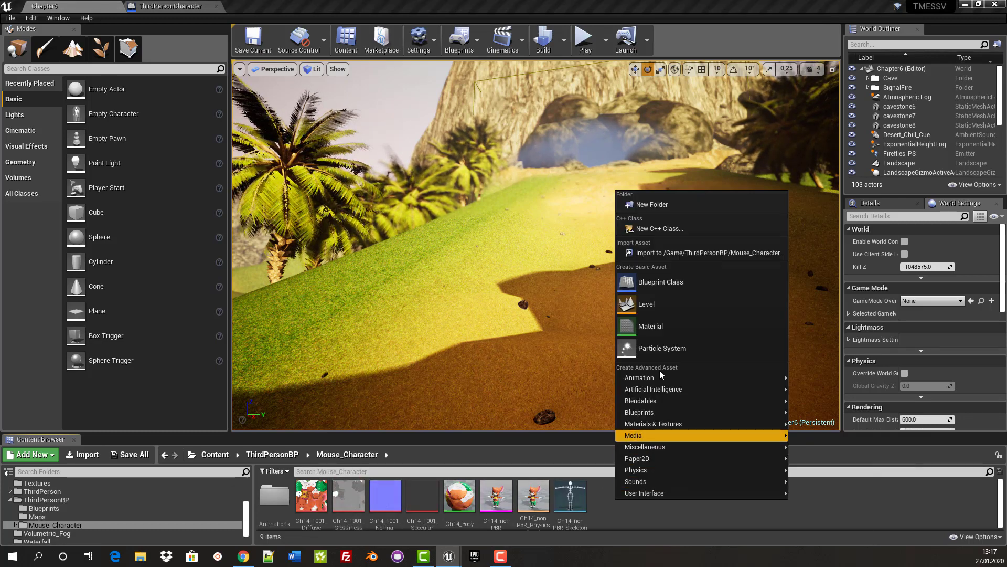
mouse_move(656, 378)
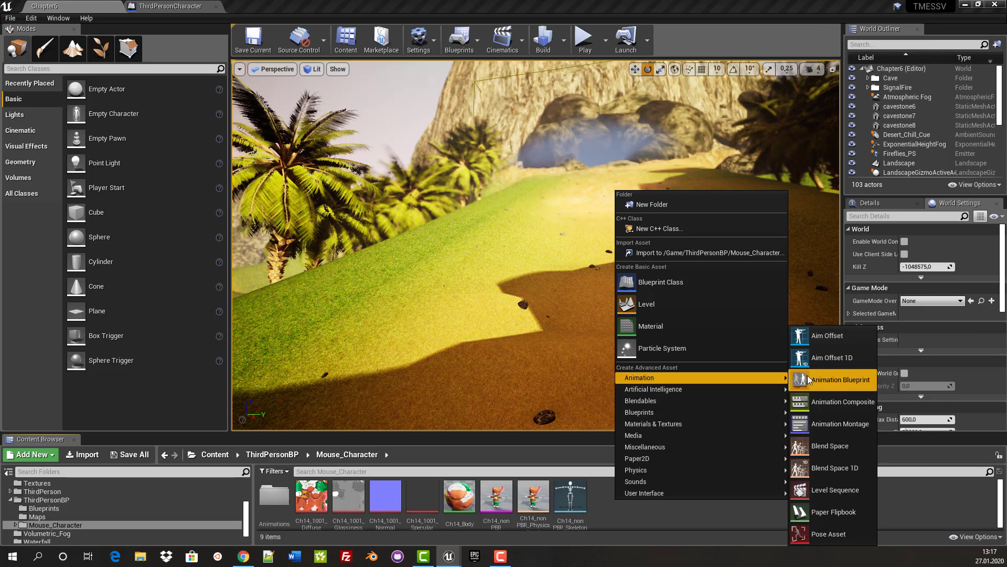
left_click(838, 382)
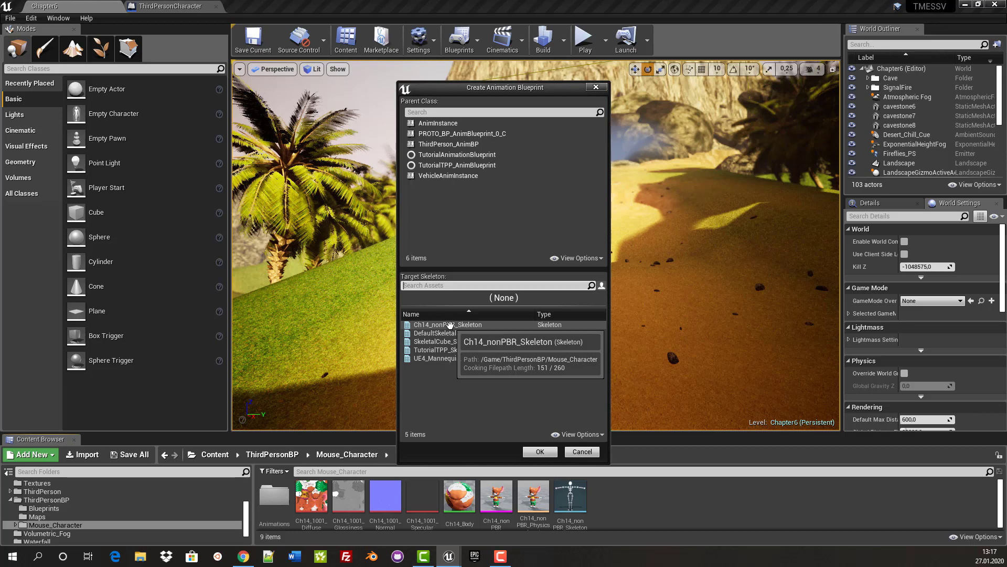
left_click(449, 325)
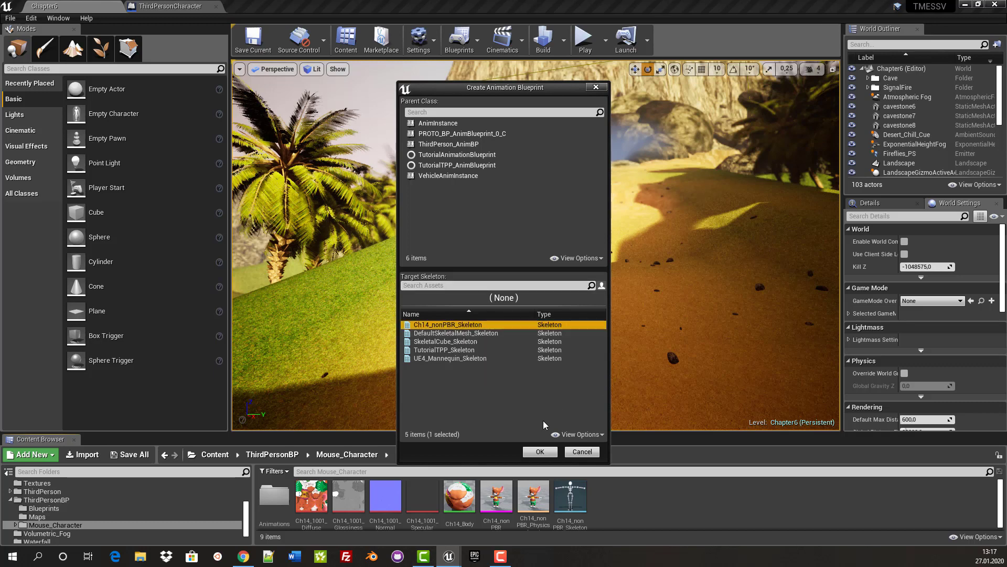
left_click(539, 451)
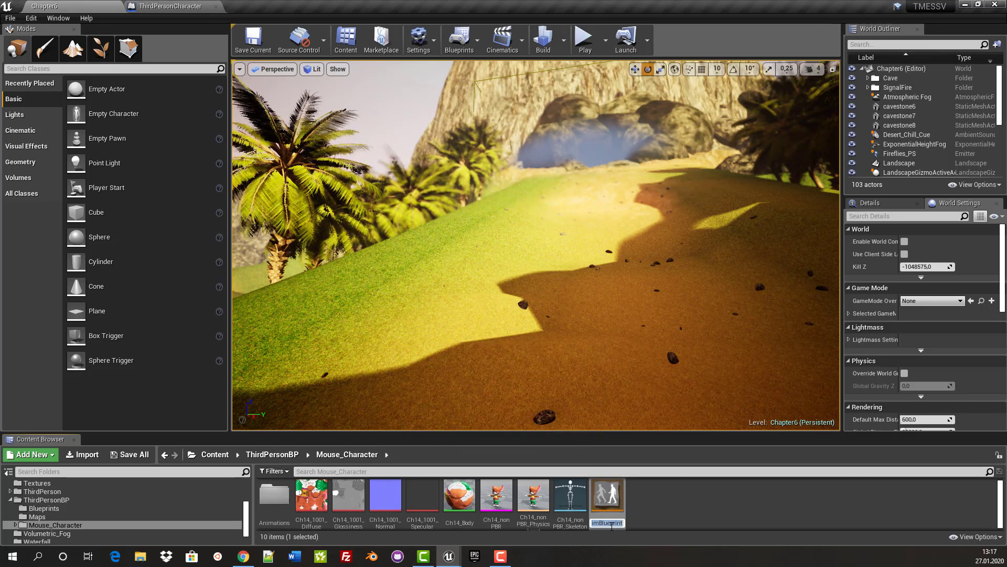
Rename the new animation blueprint to MouseAnimBlueprint
key("Return")
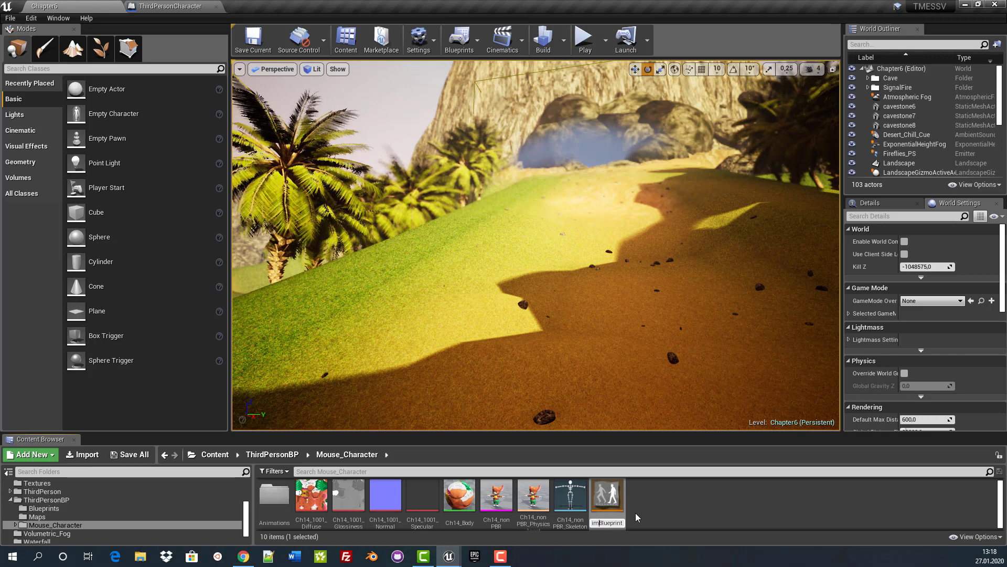
key("BackSpace")
key("BackSpace")
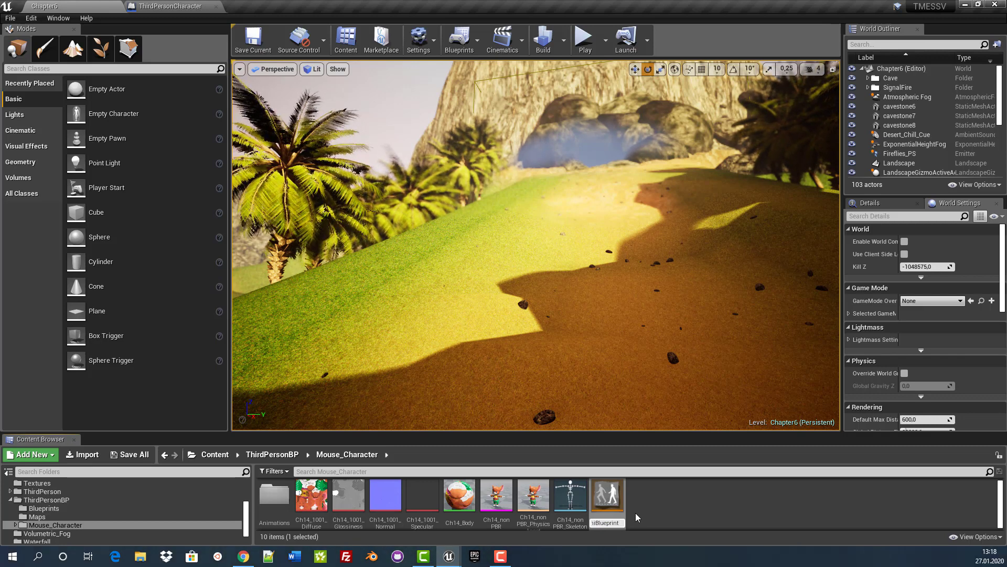
type("MouseAB")
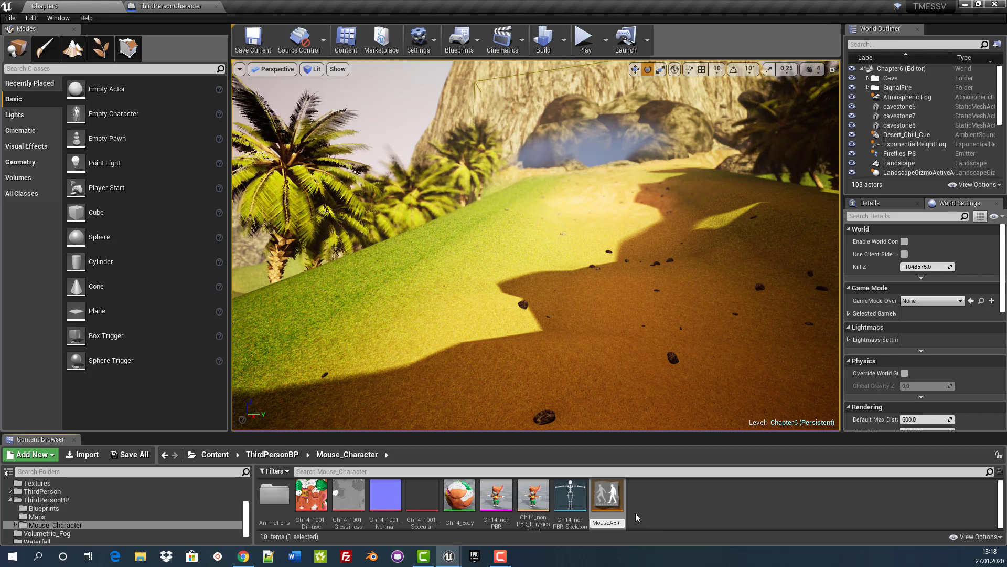
type("Anim")
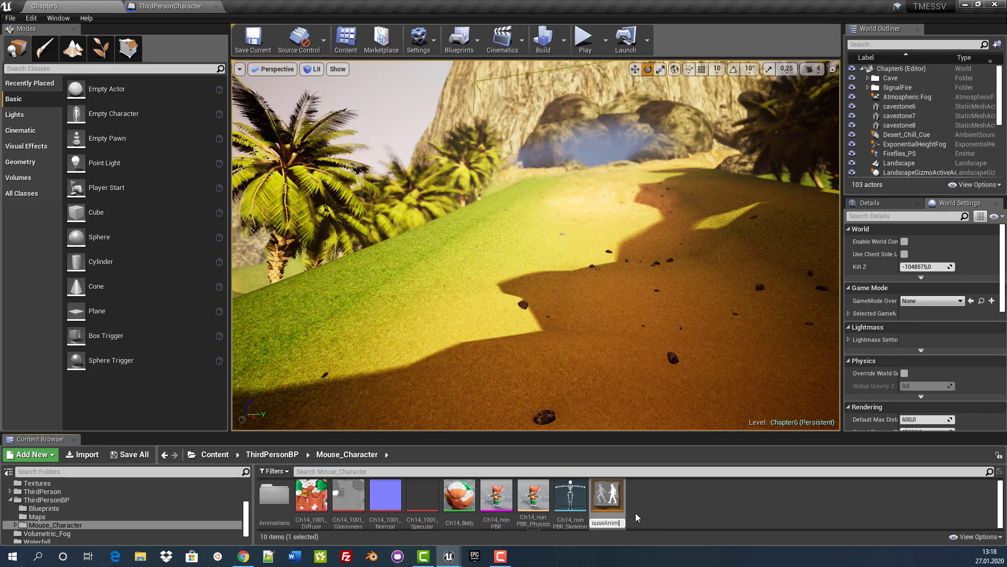
key("Return")
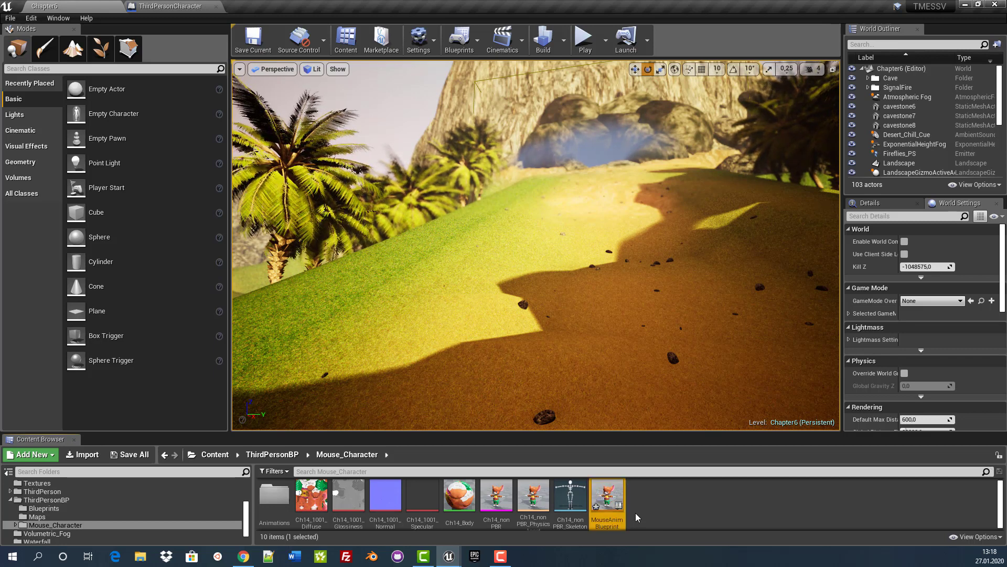
Open MouseAnimBlueprint and move its Final Animation Pose node up and right
double_click(608, 498)
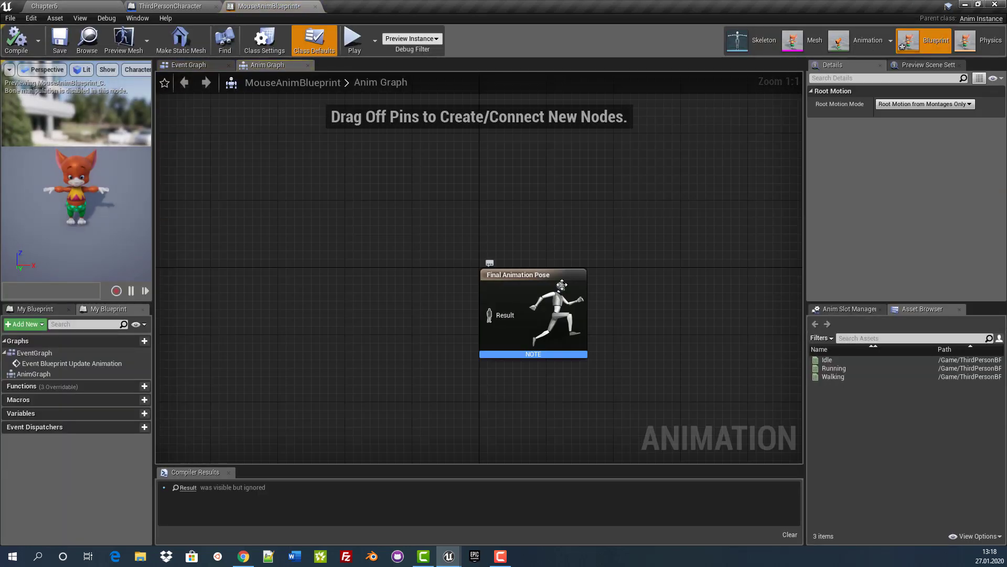
left_click_drag(553, 277, 620, 242)
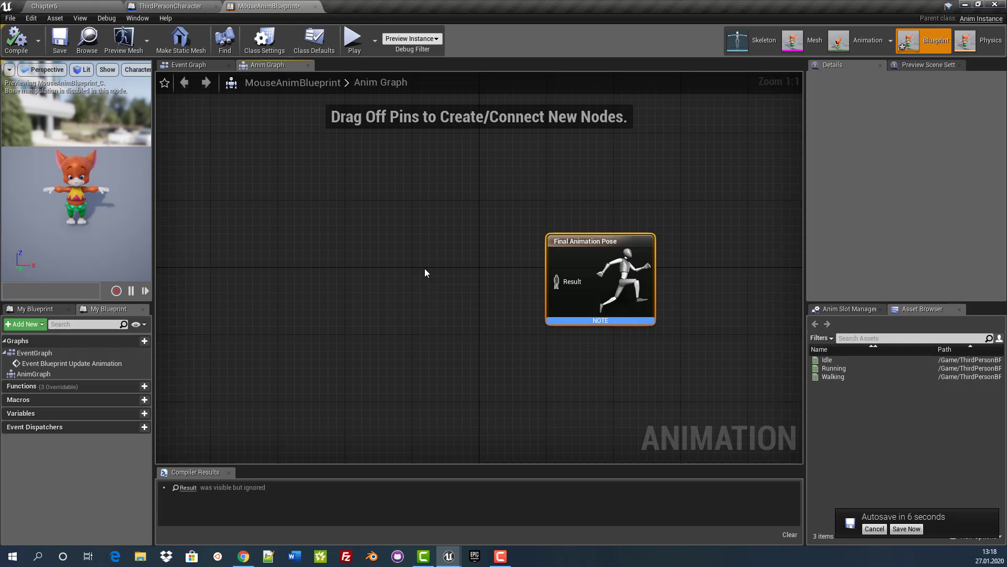
right_click_drag(378, 263, 379, 266)
Add a New State Machine node from the 'state machine' search and place it left of the final pose
right_click(378, 265)
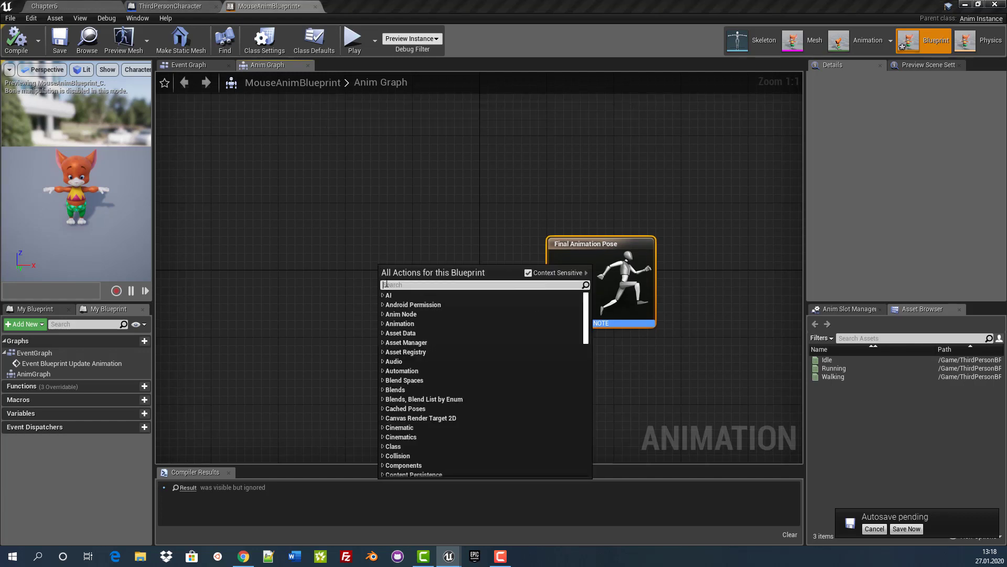
type("sta")
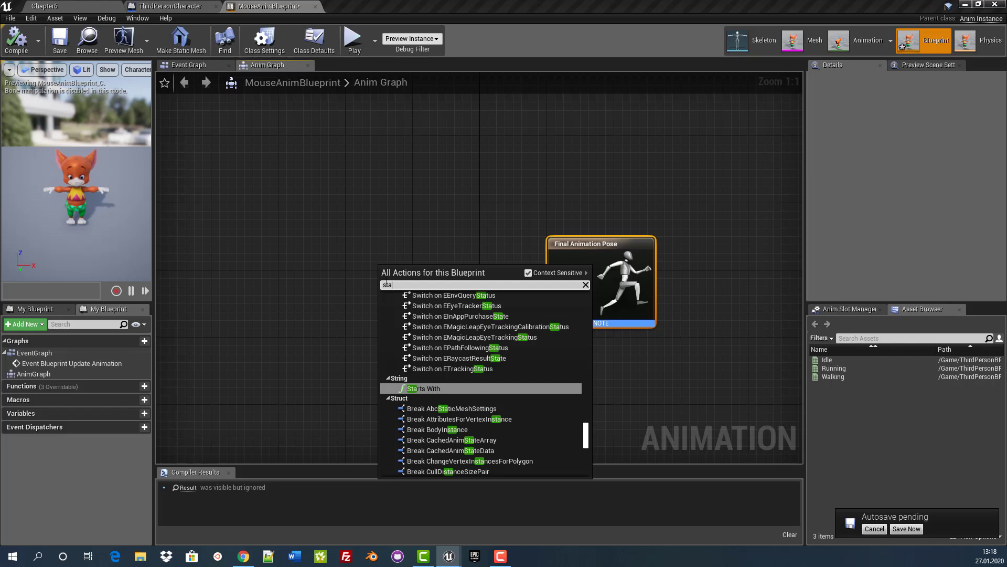
type("e")
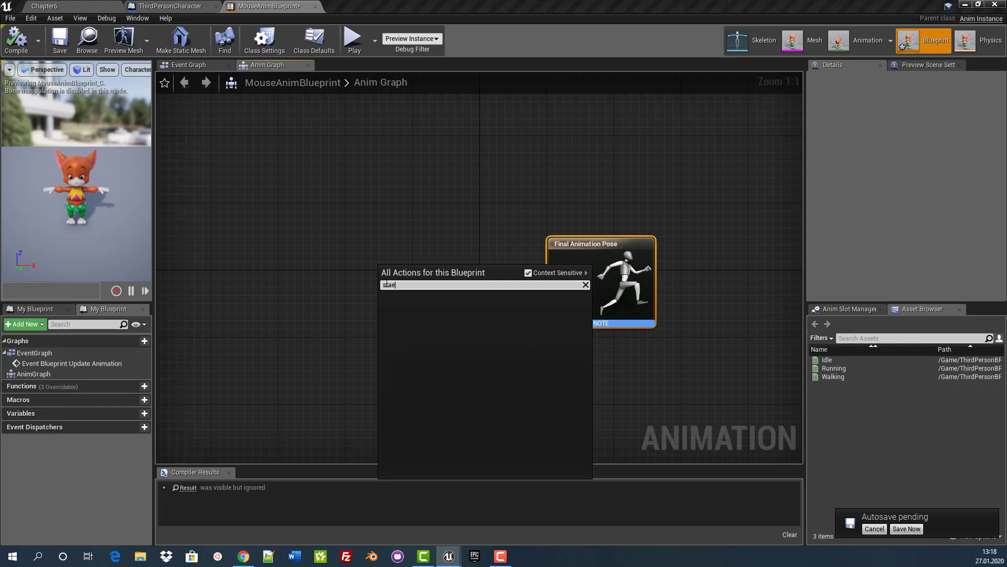
key("BackSpace")
type("te")
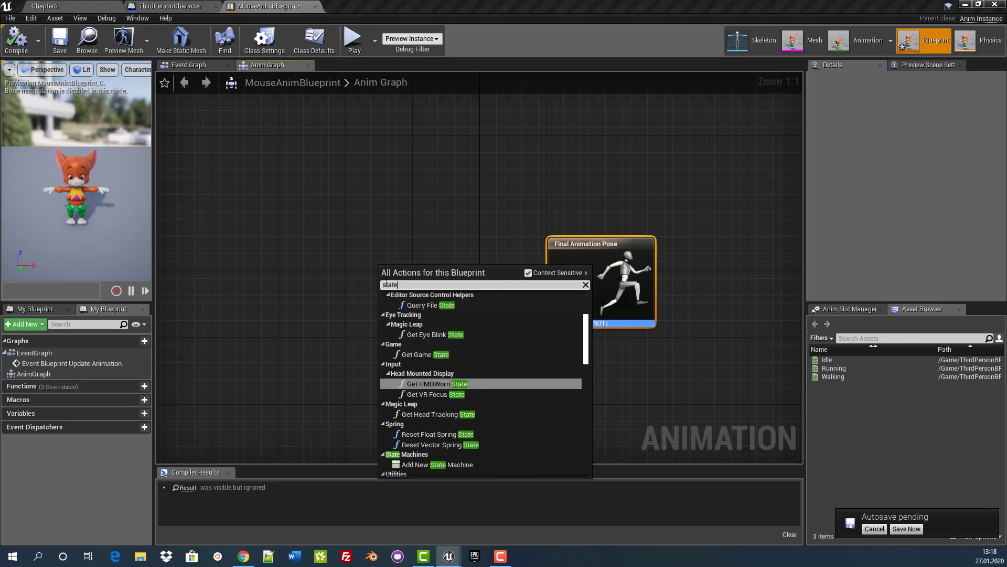
type("mach")
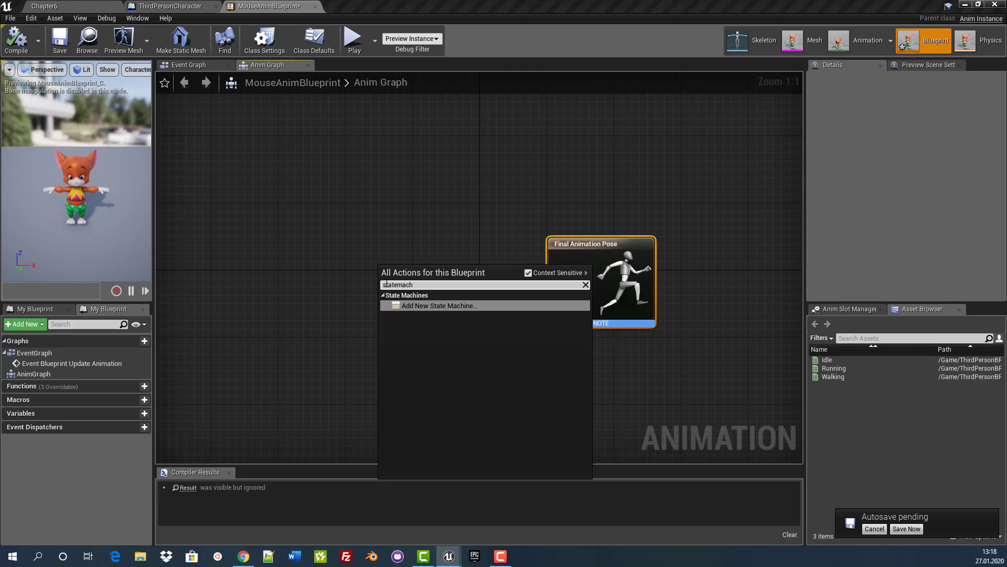
left_click(430, 310)
mouse_move(421, 267)
left_mouse_down()
mouse_move(329, 234)
mouse_move(559, 285)
left_mouse_up()
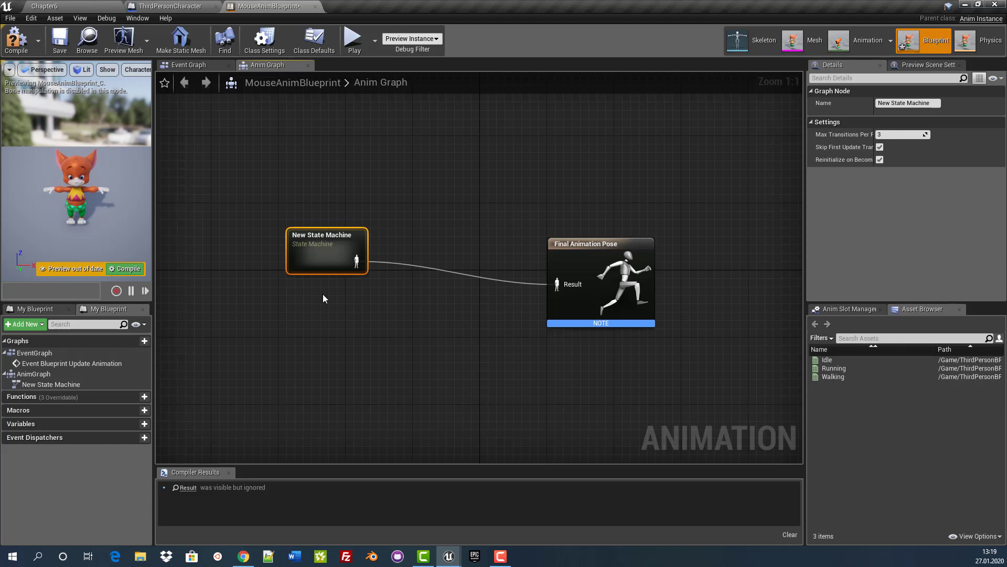
Inside New State Machine, add a state named Idle connected from Entry
double_click(312, 252)
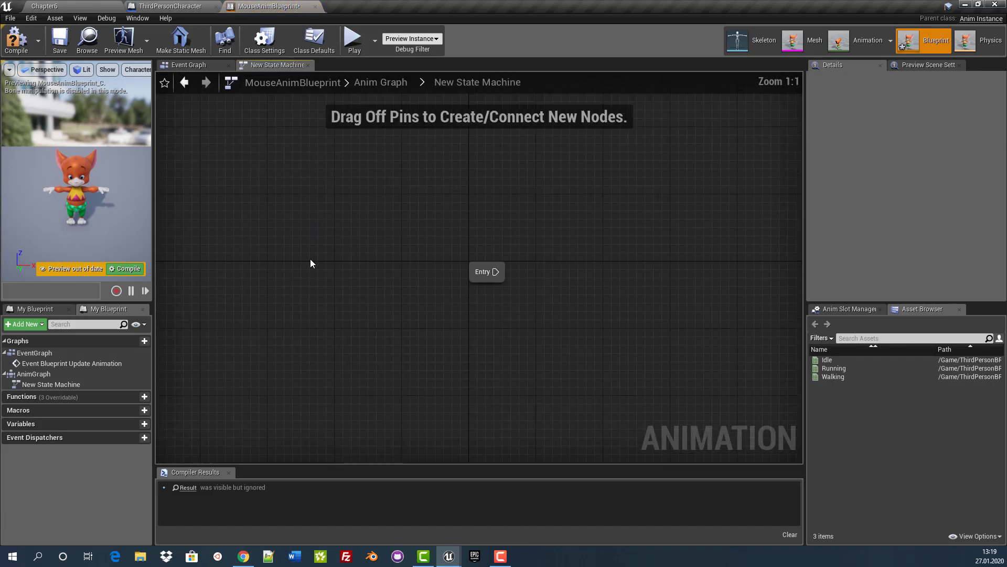
right_click_drag(550, 311, 384, 261)
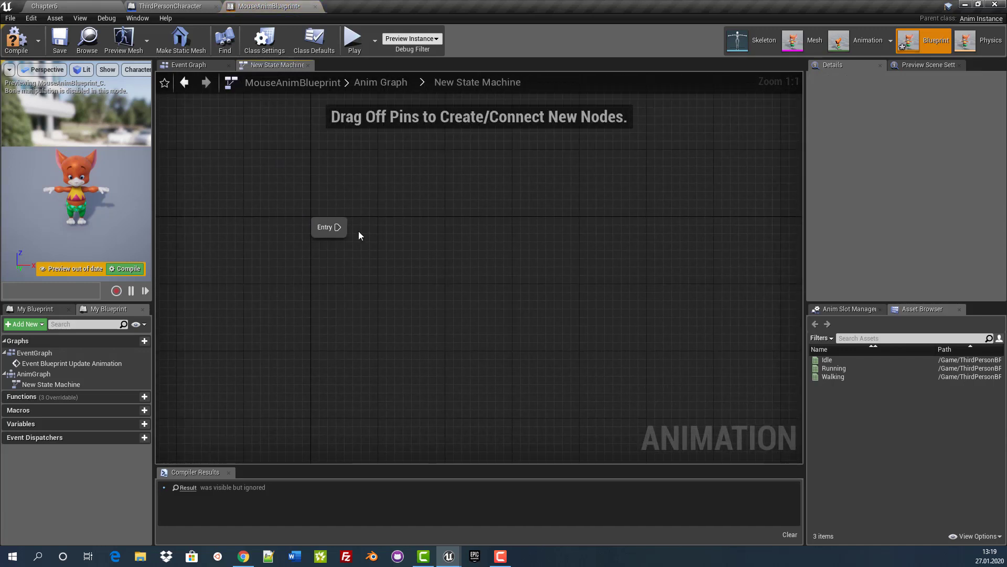
left_click_drag(339, 227, 451, 228)
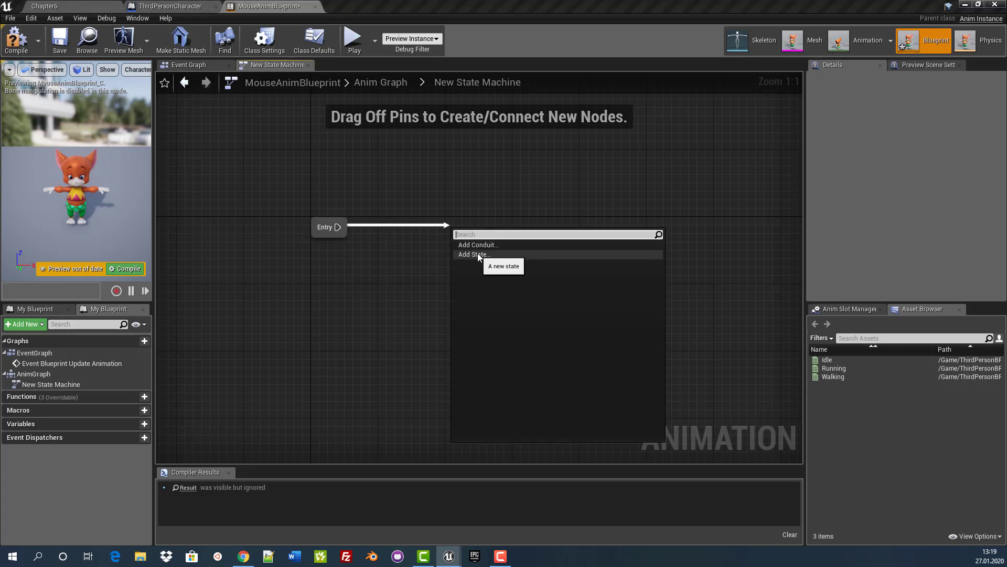
left_click(475, 255)
type("Idle")
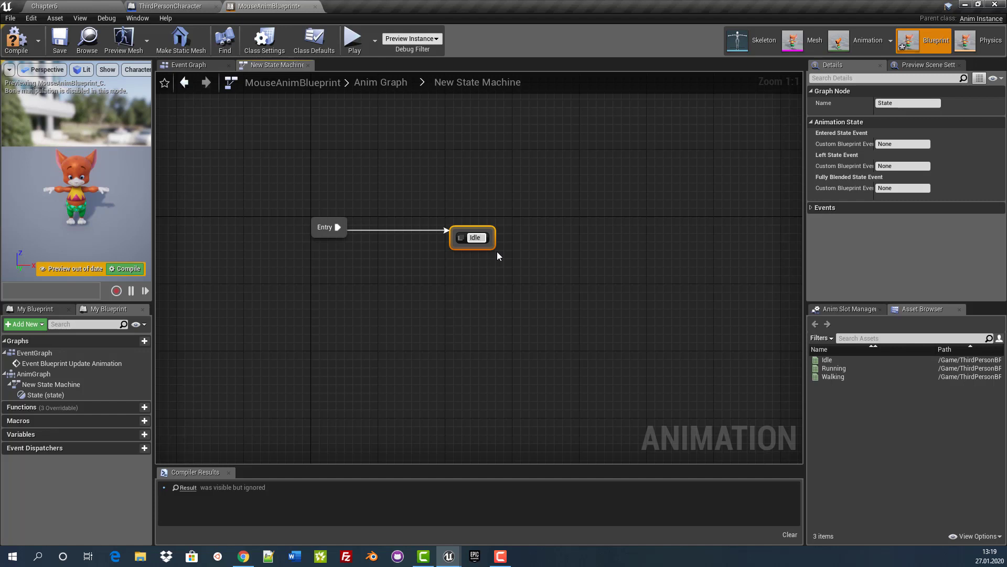
key("Return")
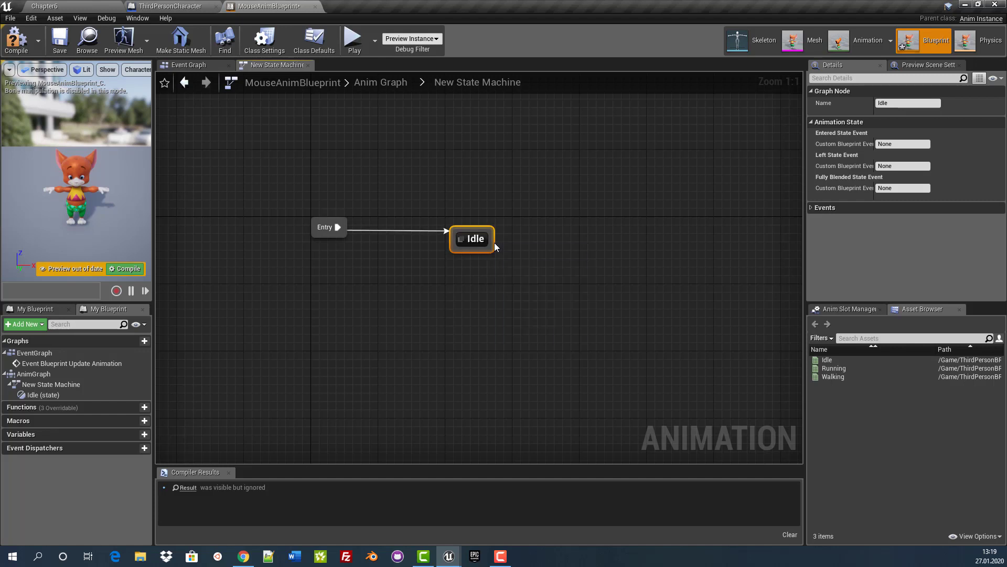
Add a Walk/Run state linked from Idle, with a transition back to Idle
left_click_drag(492, 243, 652, 232)
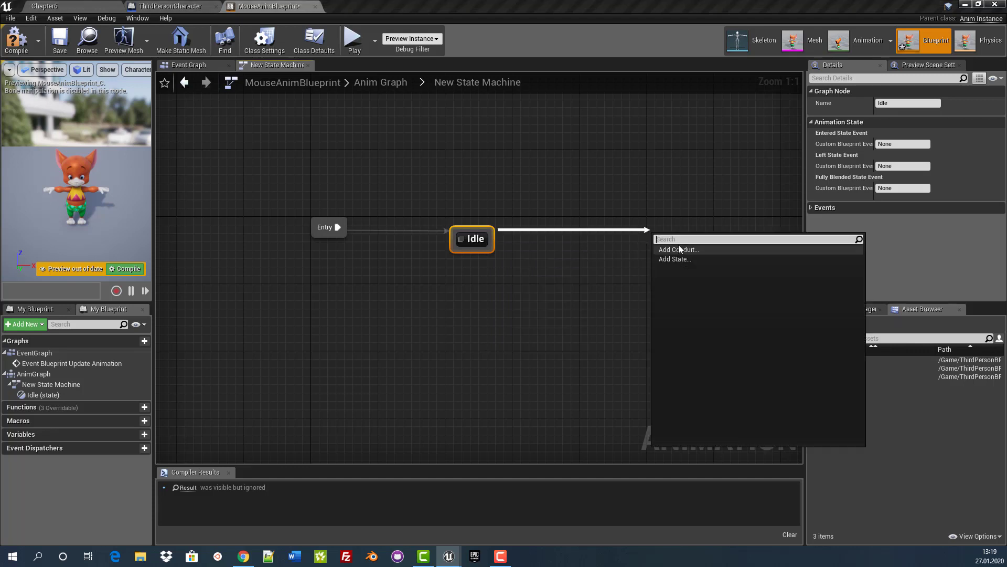
left_click(673, 259)
type("Walk")
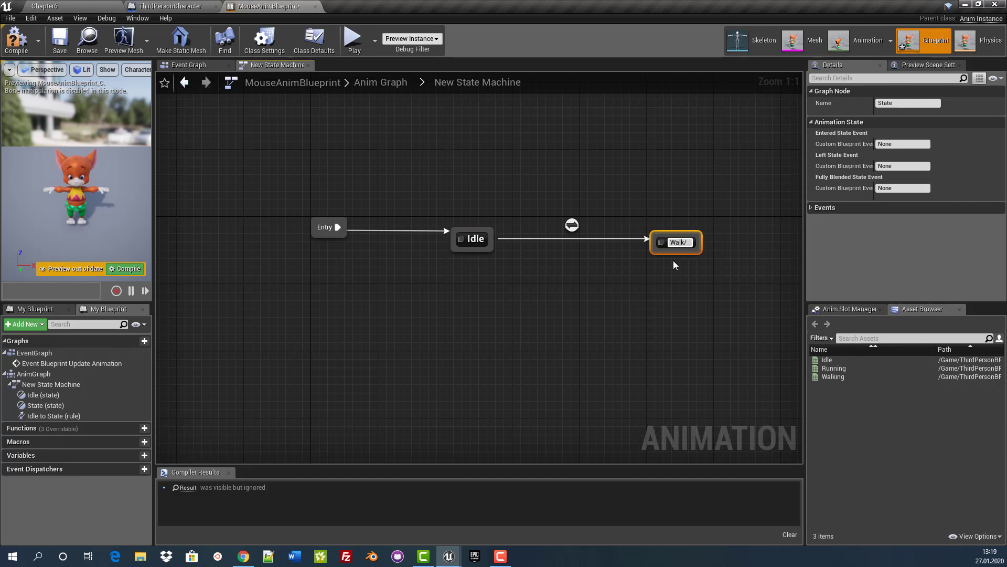
type("Run")
key("Return")
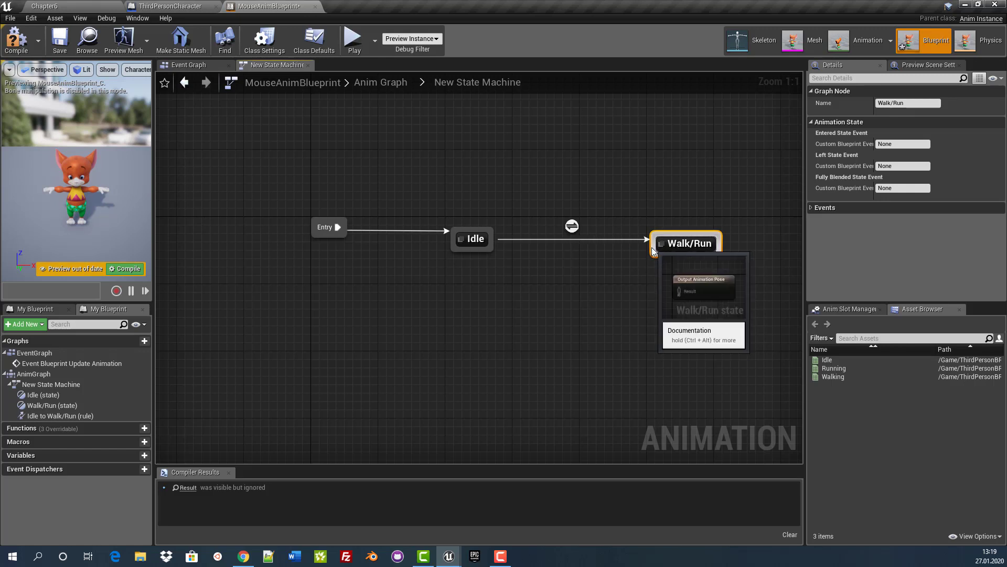
left_click_drag(676, 255, 484, 245)
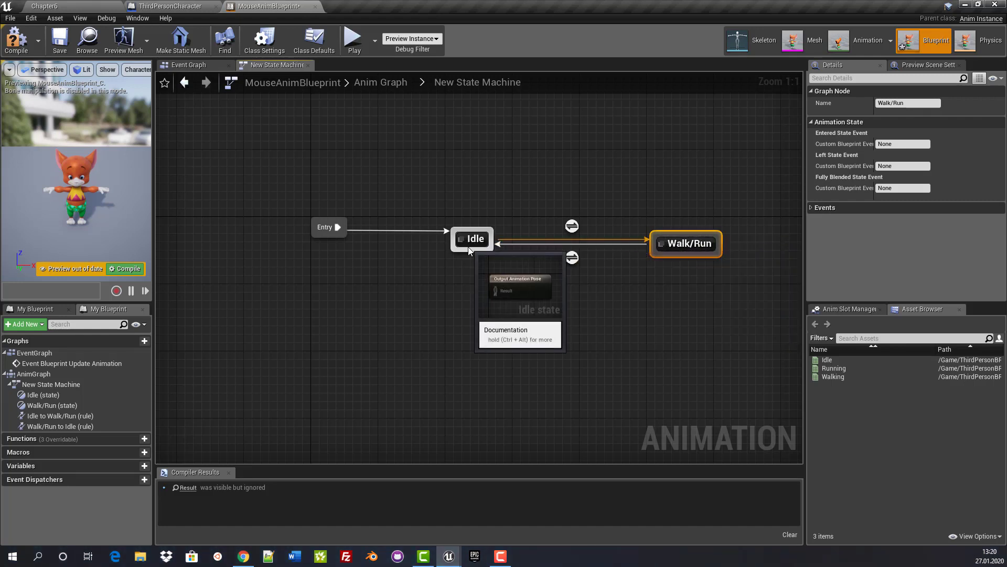
Open the Idle state's graph and nudge its Output Animation Pose node right
double_click(683, 243)
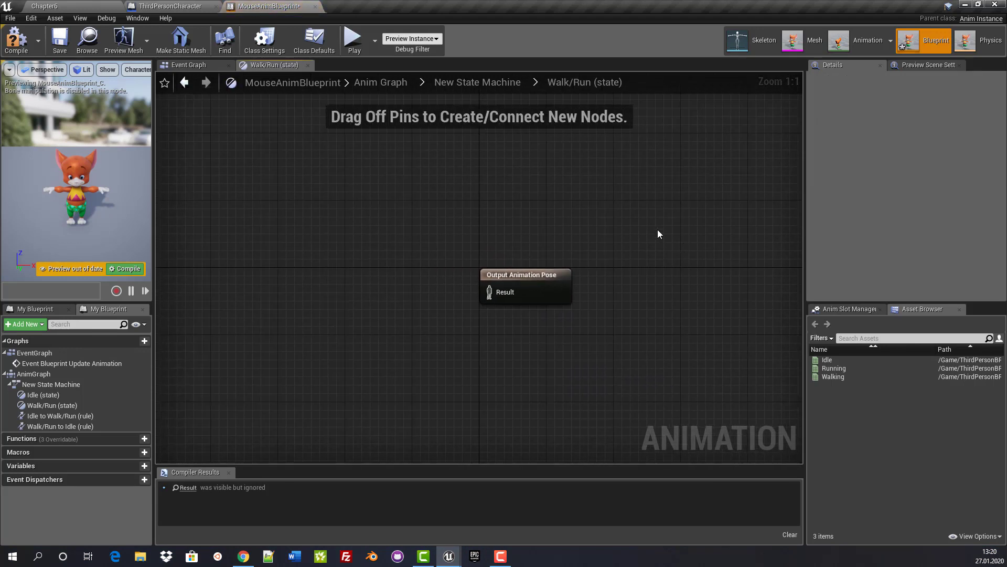
left_click(479, 84)
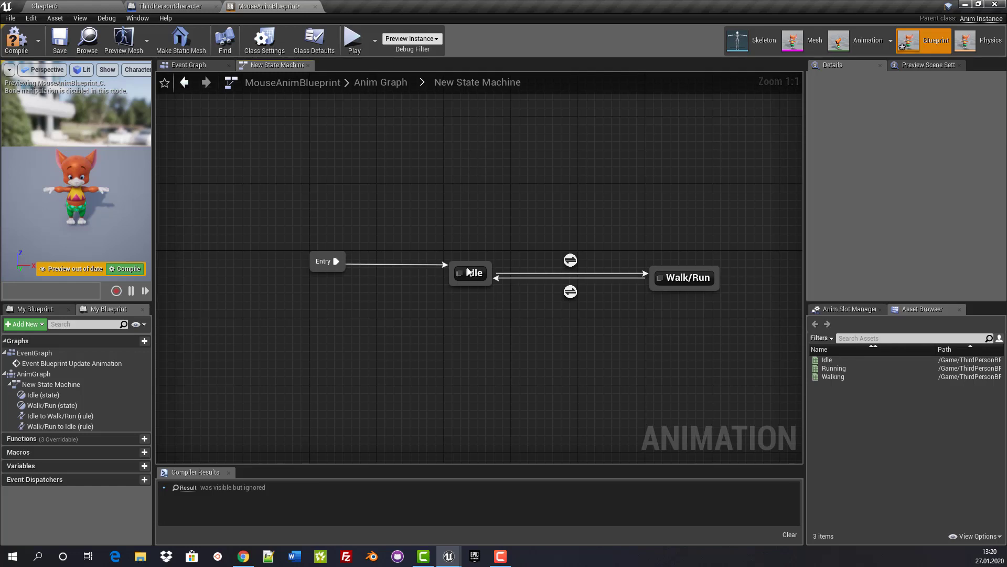
double_click(467, 274)
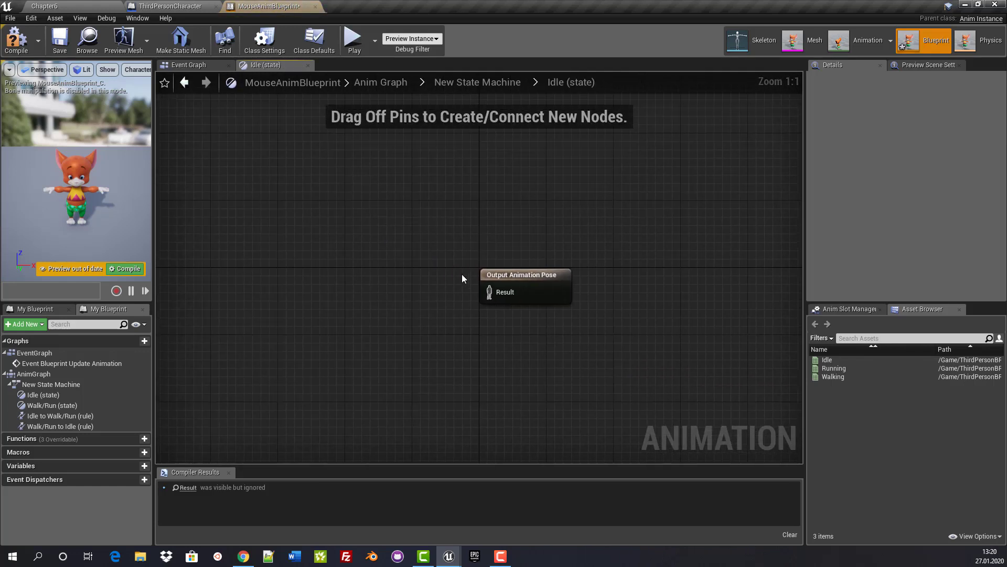
left_click(522, 267)
left_click_drag(523, 267, 531, 268)
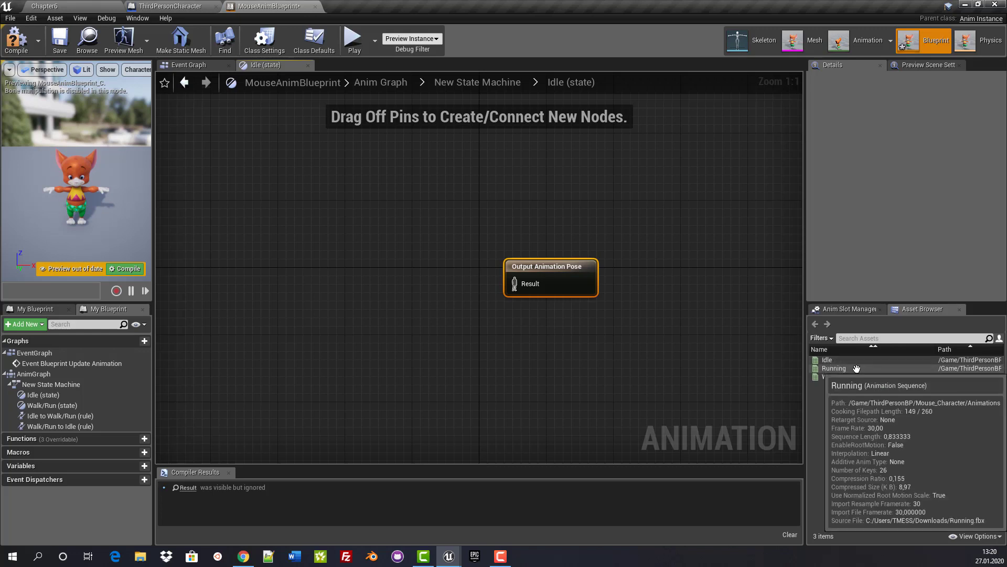
Wire the Idle animation into the Output Animation Pose, then compile and save the blueprint
mouse_move(829, 360)
left_mouse_down()
mouse_move(338, 252)
mouse_move(515, 284)
left_mouse_up()
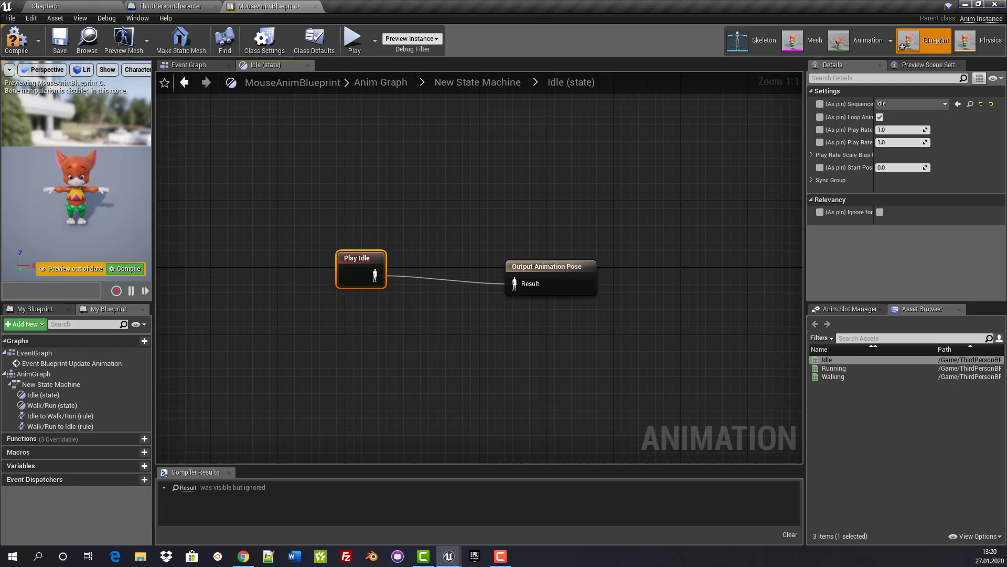
left_click(17, 39)
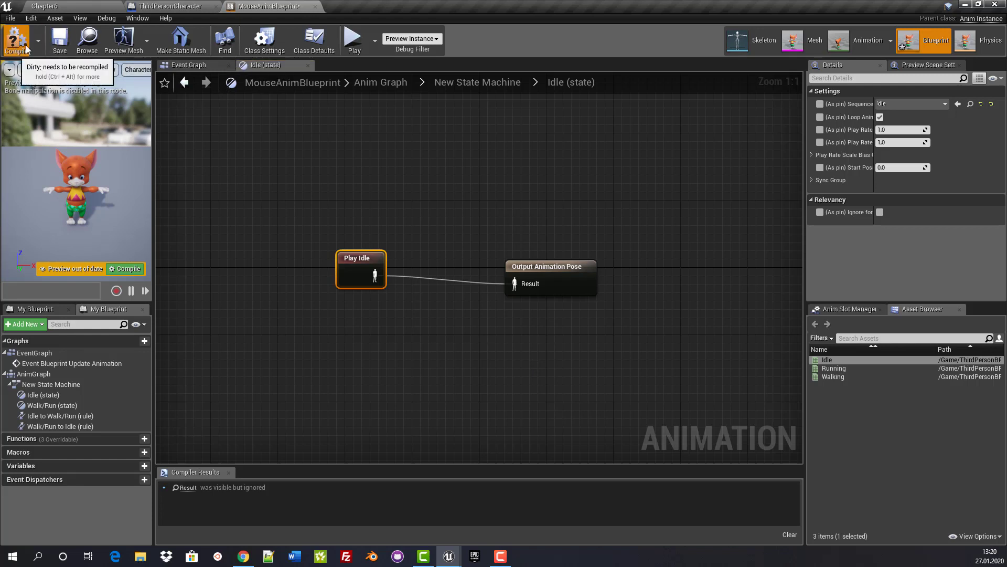
left_click(57, 47)
Test-play the Chapter6 level and stop the session
left_click(44, 6)
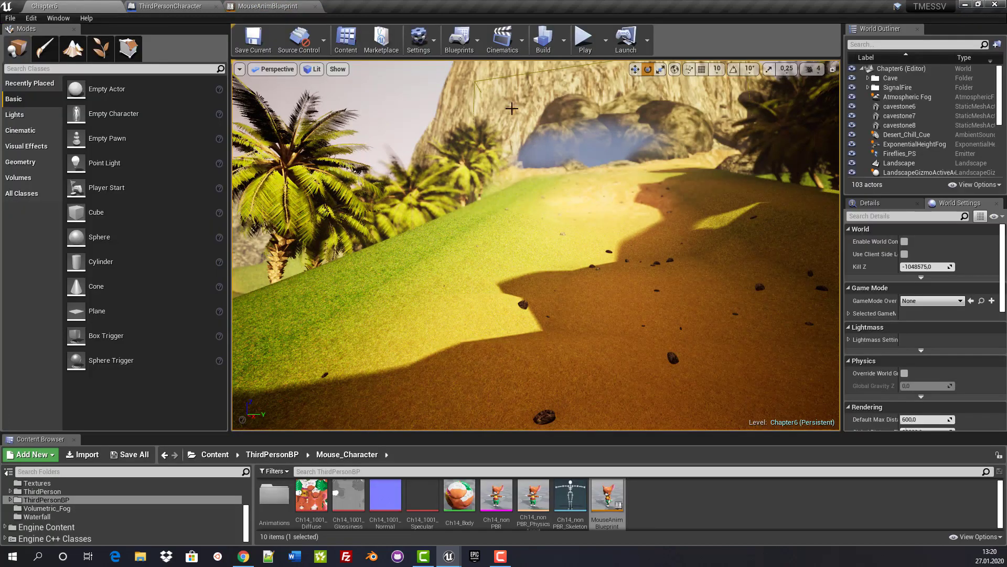
left_click(584, 38)
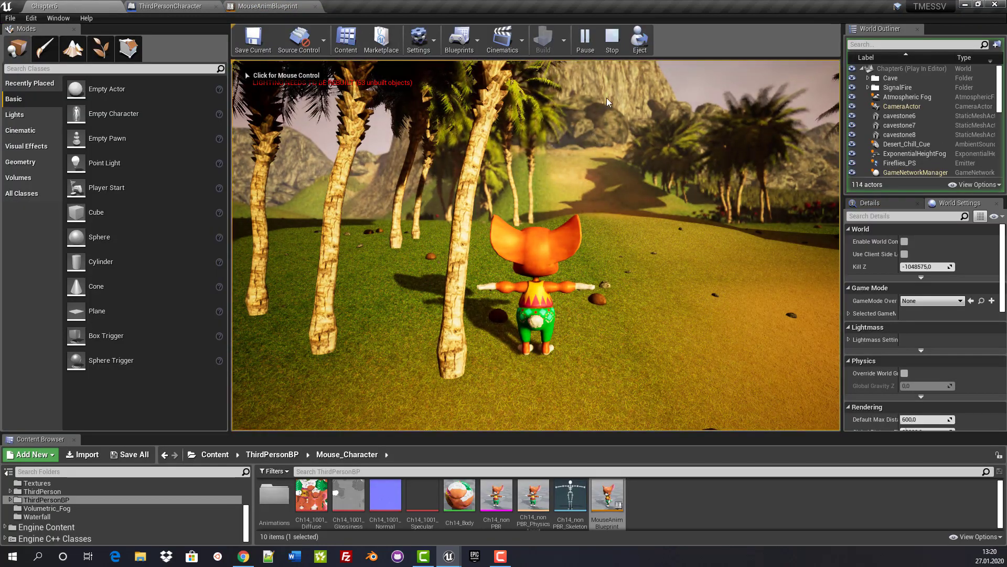
left_click(617, 36)
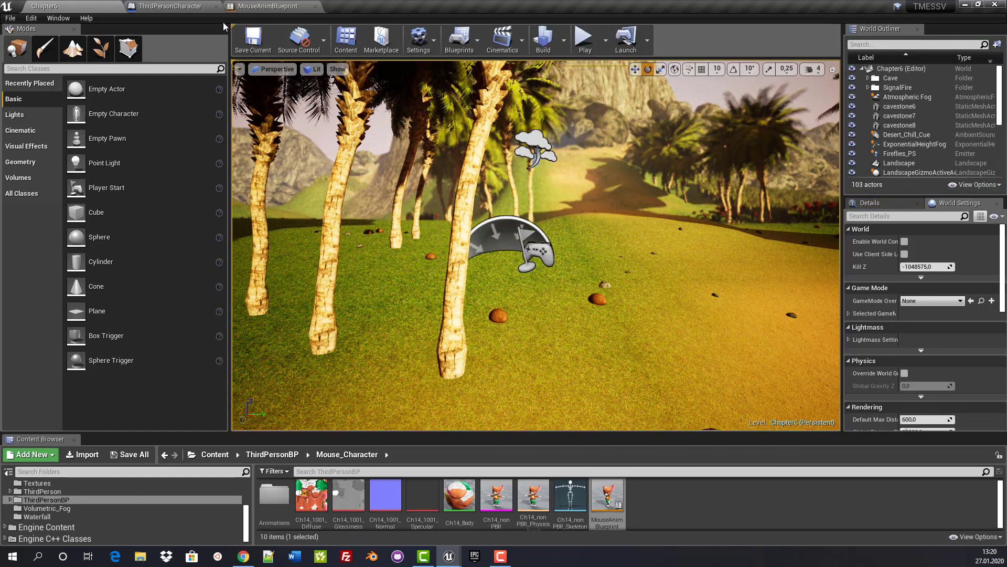
Inspect the ThirdPersonCharacter blueprint's Mesh component properties
left_click(196, 5)
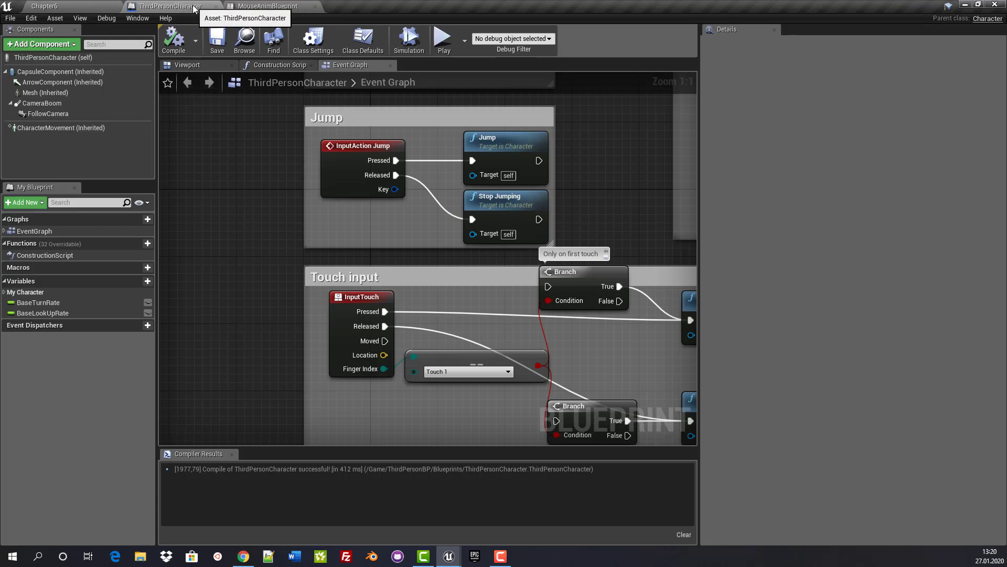
left_click(268, 7)
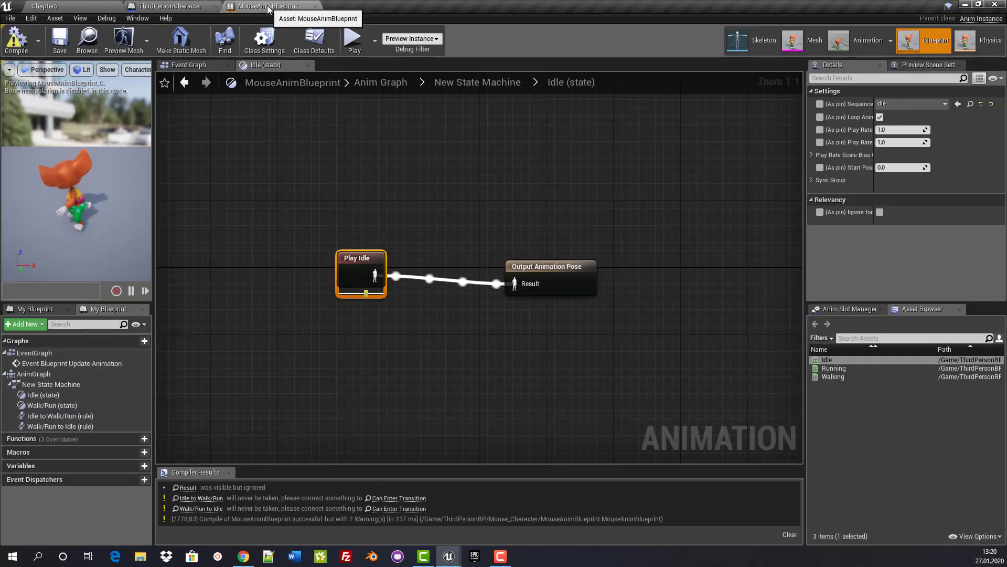
left_click(173, 5)
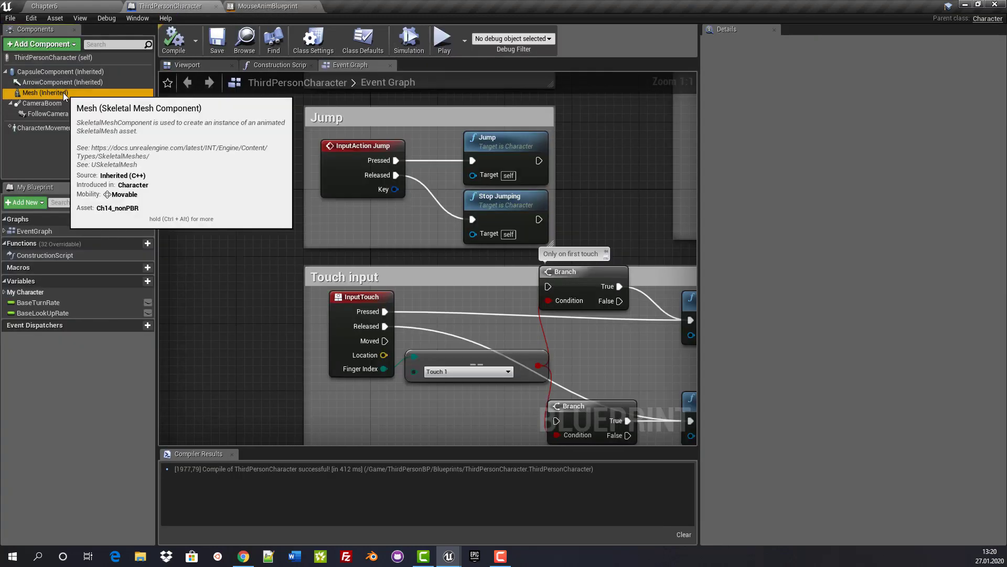
left_click(42, 92)
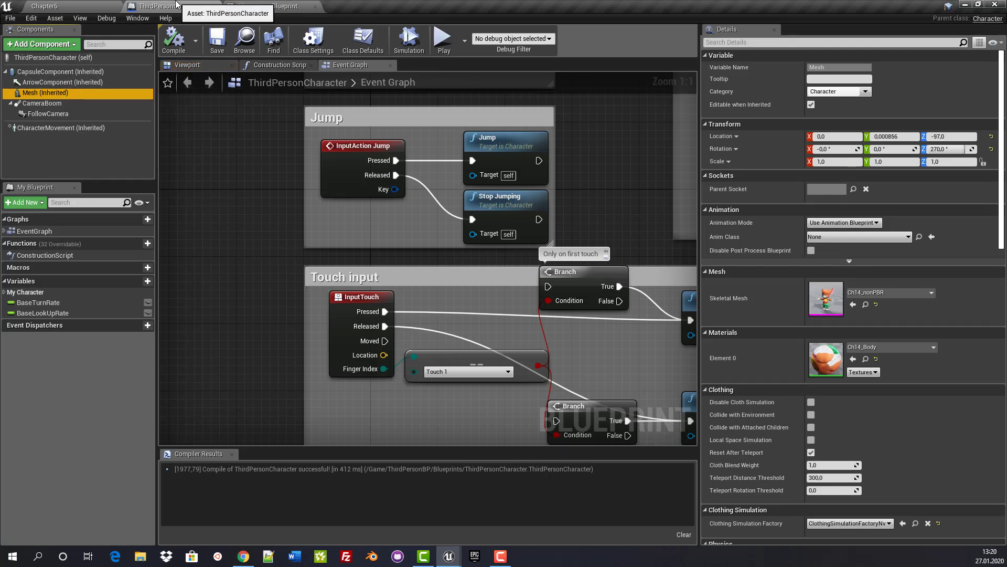
Back in Chapter6, browse the Content Browser to ThirdPersonBP > Blueprints
left_click(94, 5)
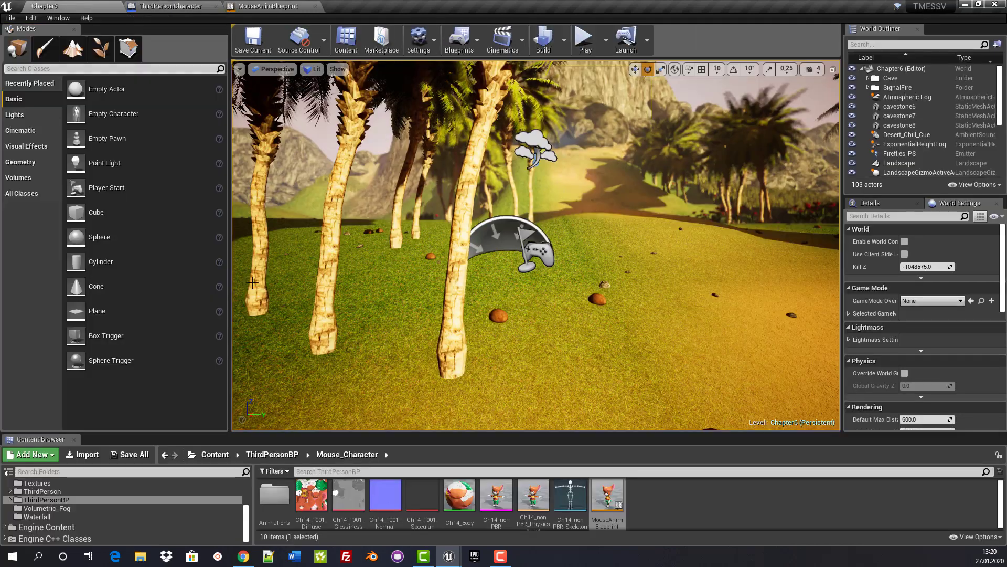
left_click(279, 456)
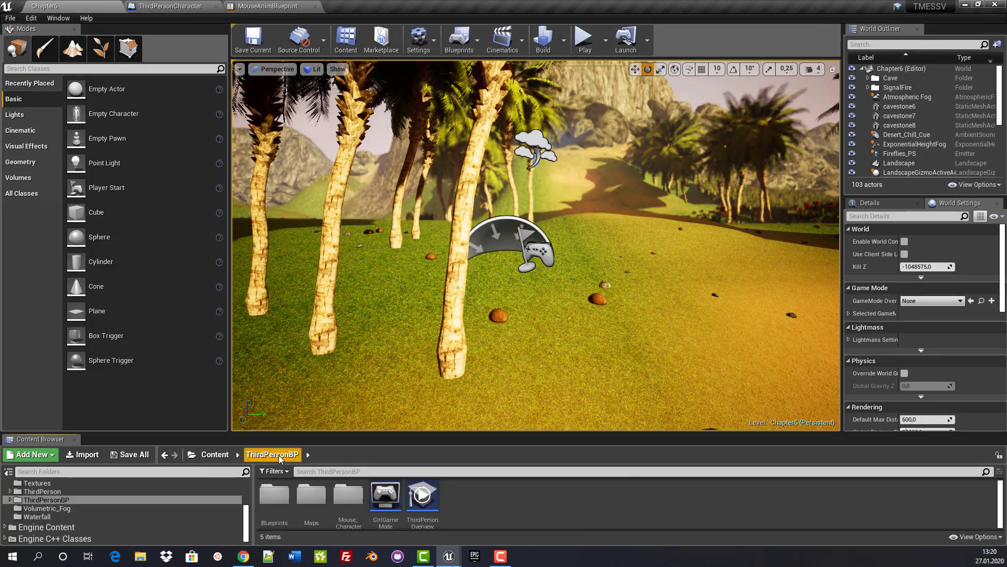
double_click(273, 496)
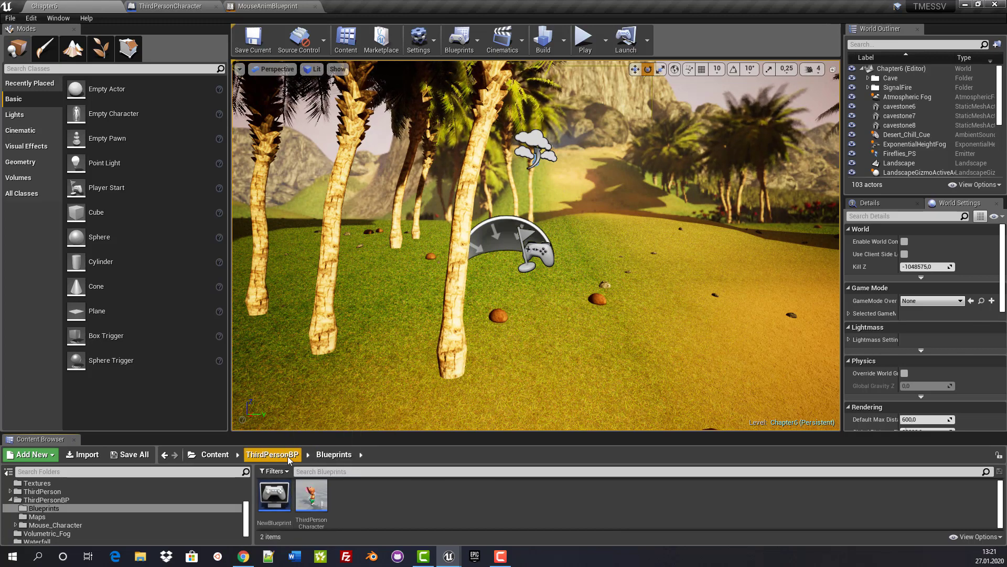
Give ThirdPersonCharacter's Mesh Use Animation Blueprint mode with Anim Class MouseAnimBlueprint_C
double_click(311, 495)
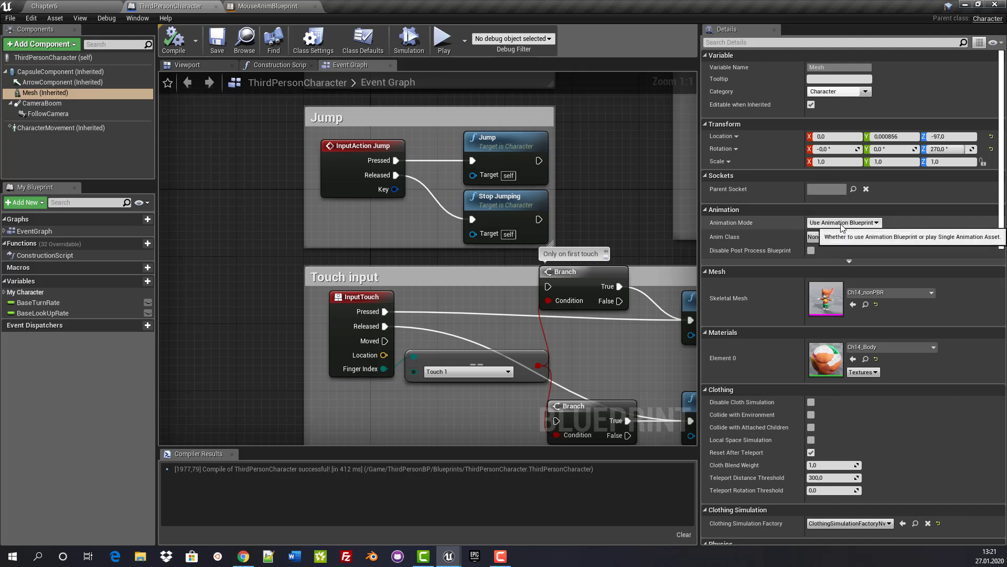
left_click(879, 222)
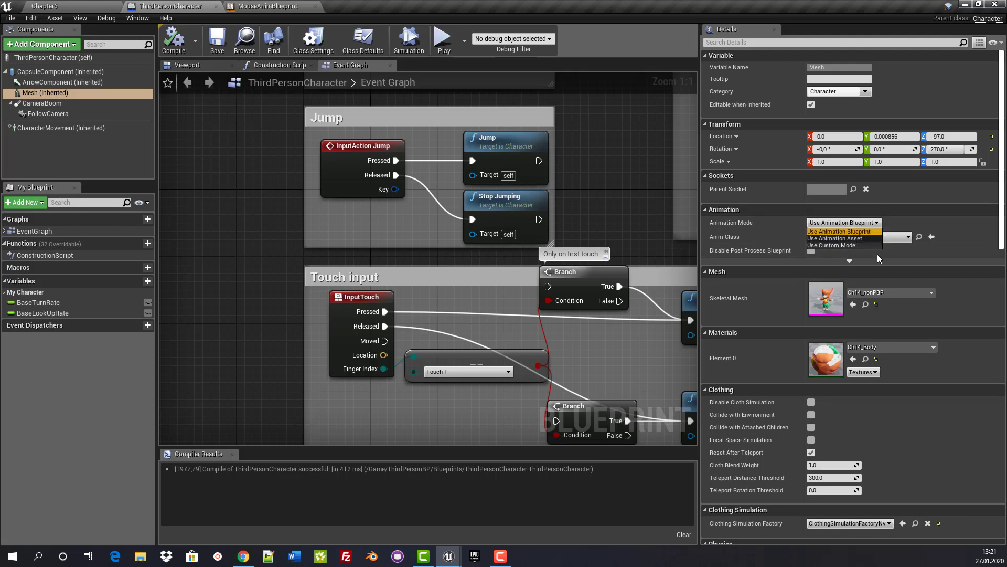
left_click(818, 232)
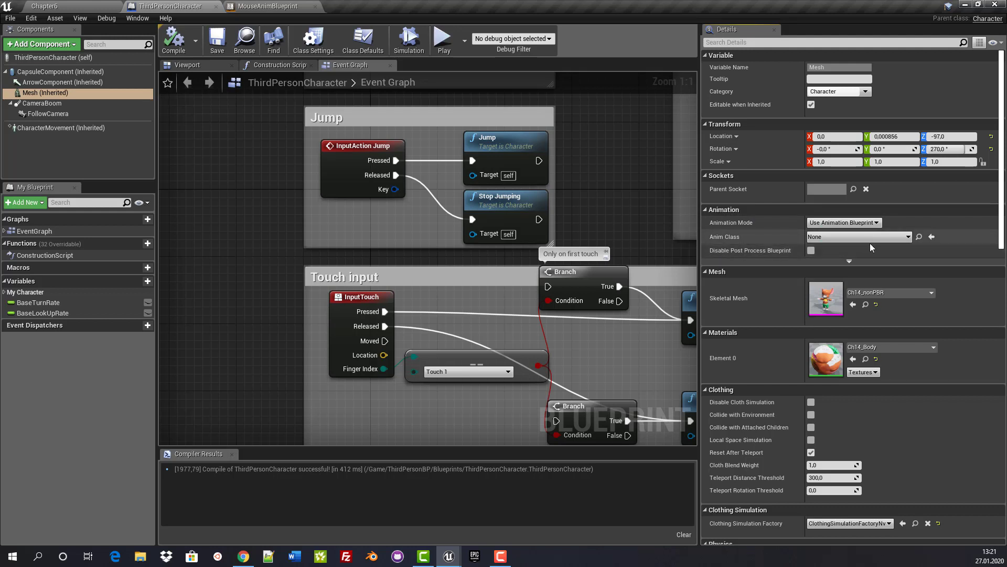
left_click(877, 237)
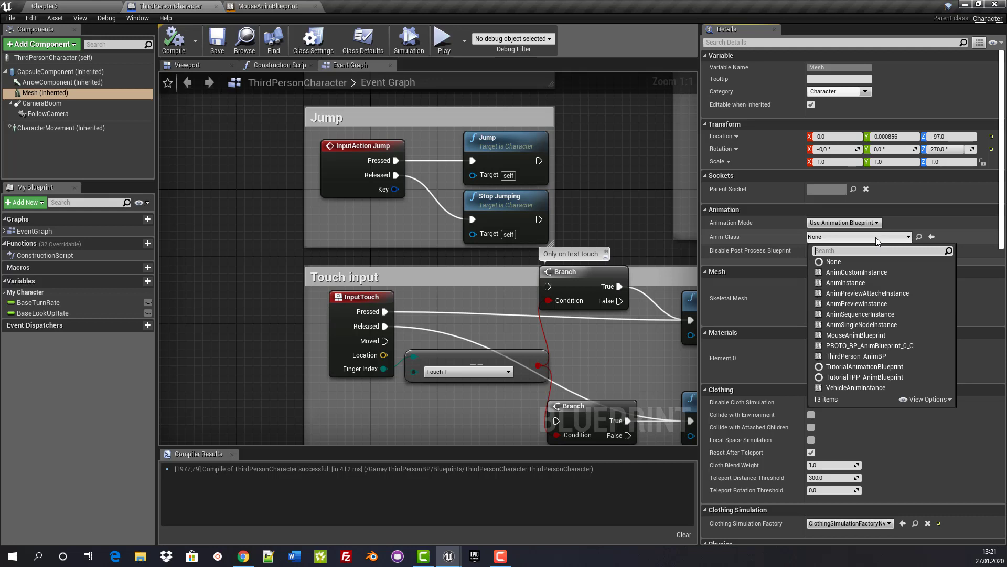
left_click(876, 336)
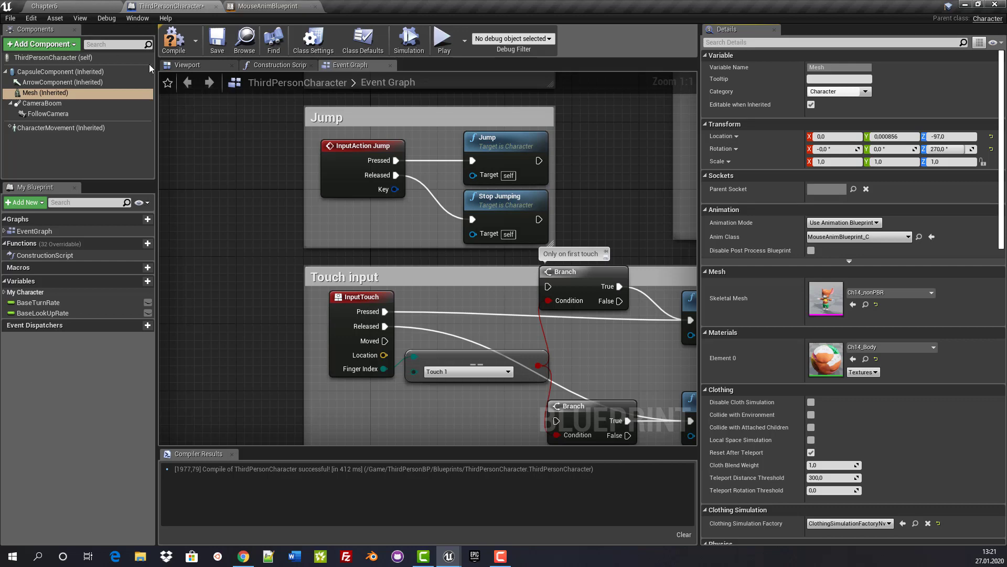
Compile and save ThirdPersonCharacter, then test-play Chapter6, running the mouse forward with W
left_click(174, 47)
left_click(217, 41)
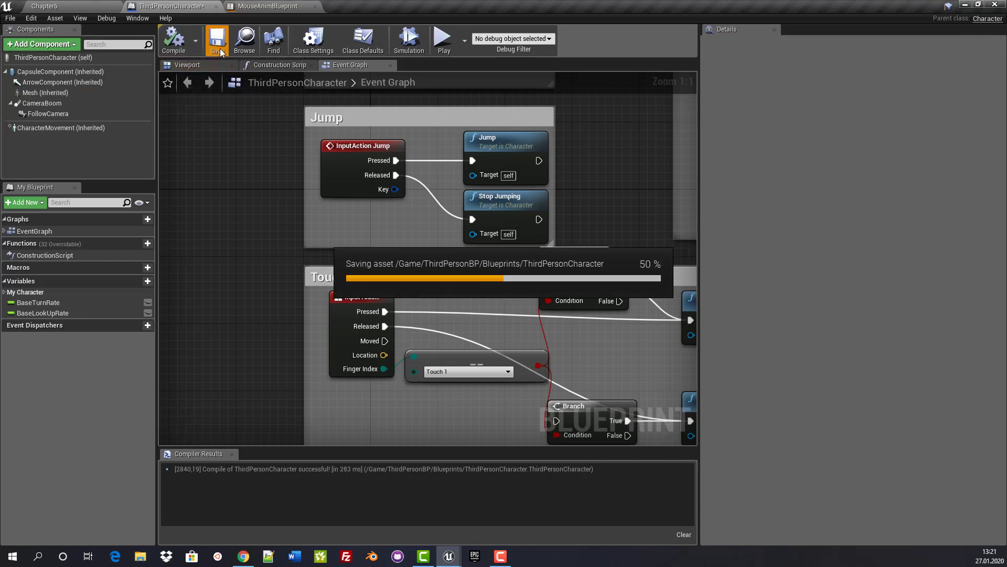
left_click(47, 5)
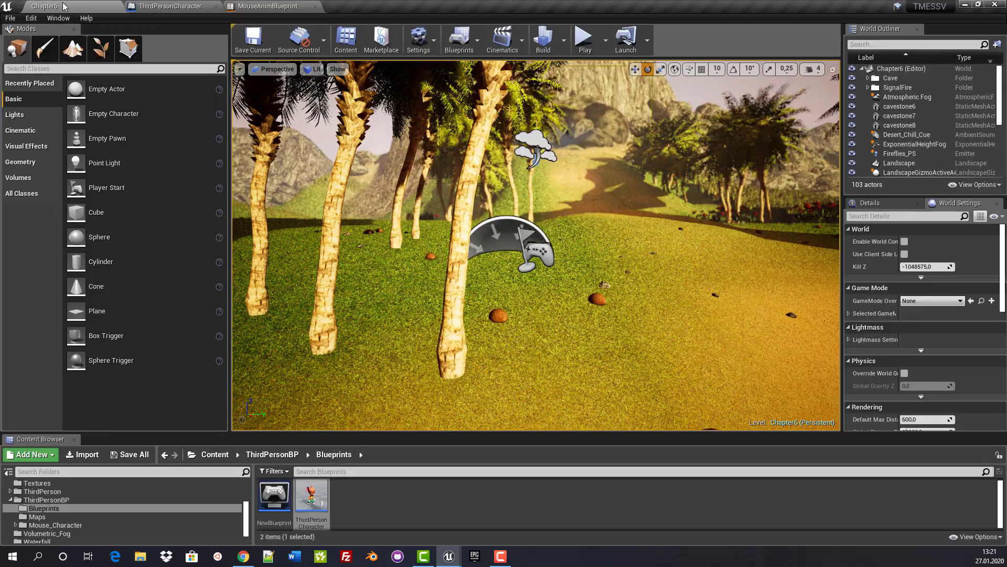
left_click(585, 42)
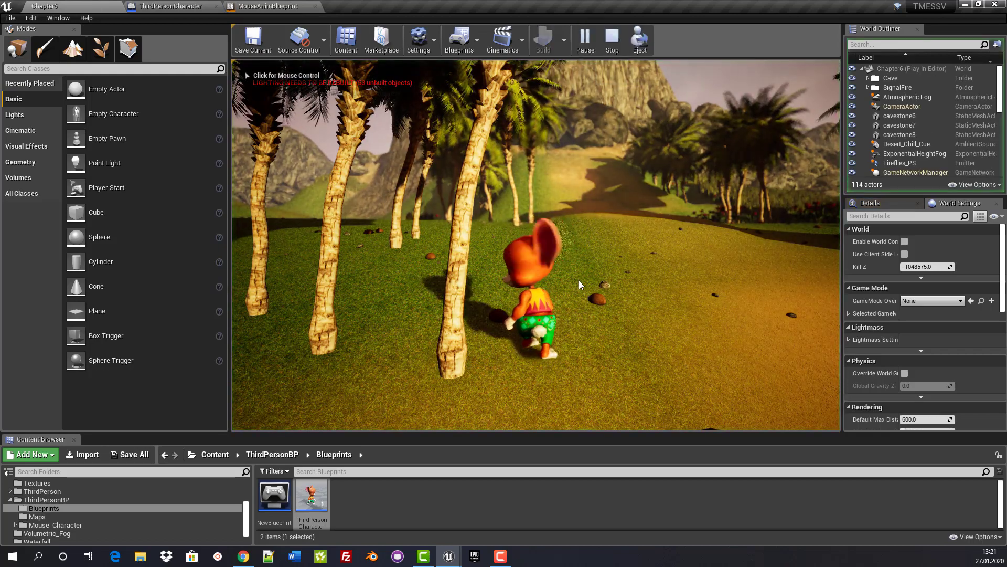
left_click(596, 333)
key("w")
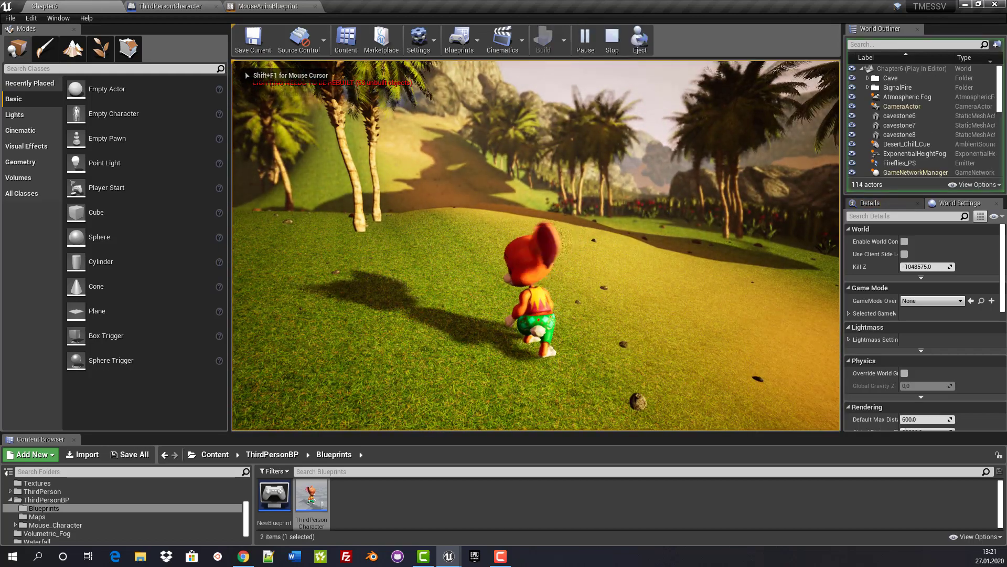
key("Escape")
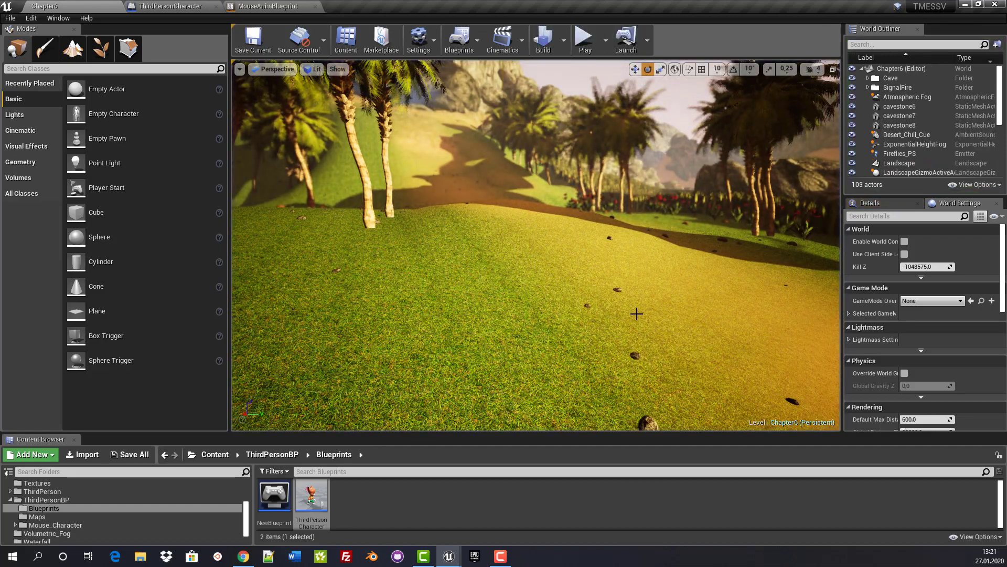
Move the Output Animation Pose node up and right in MouseAnimBlueprint's Walk/Run state
left_click(257, 13)
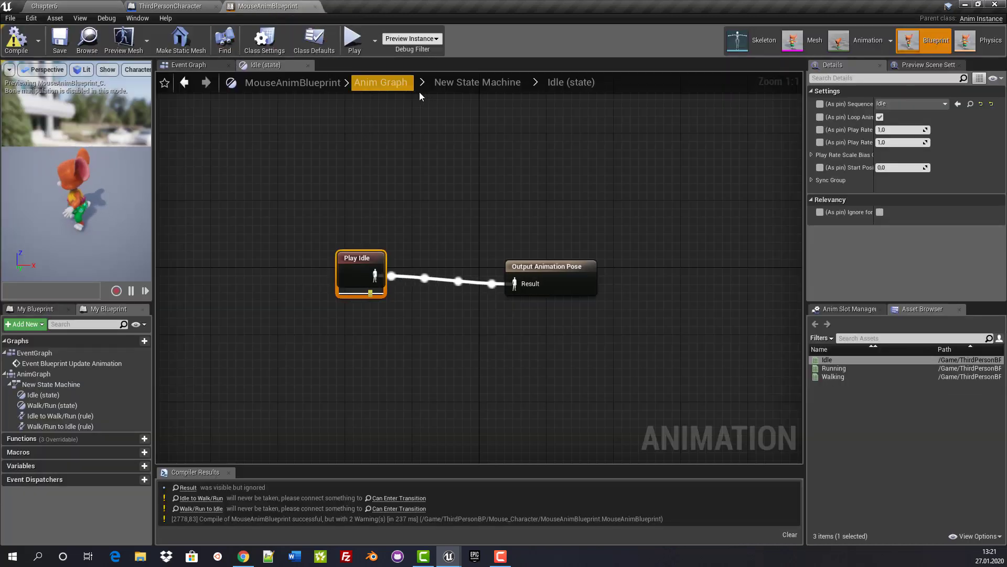
left_click(503, 84)
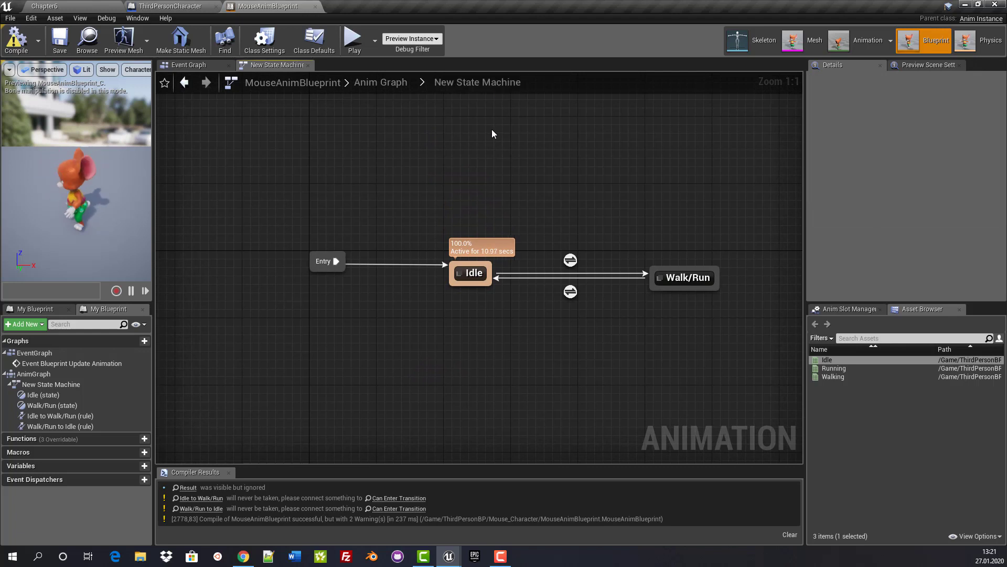
double_click(682, 278)
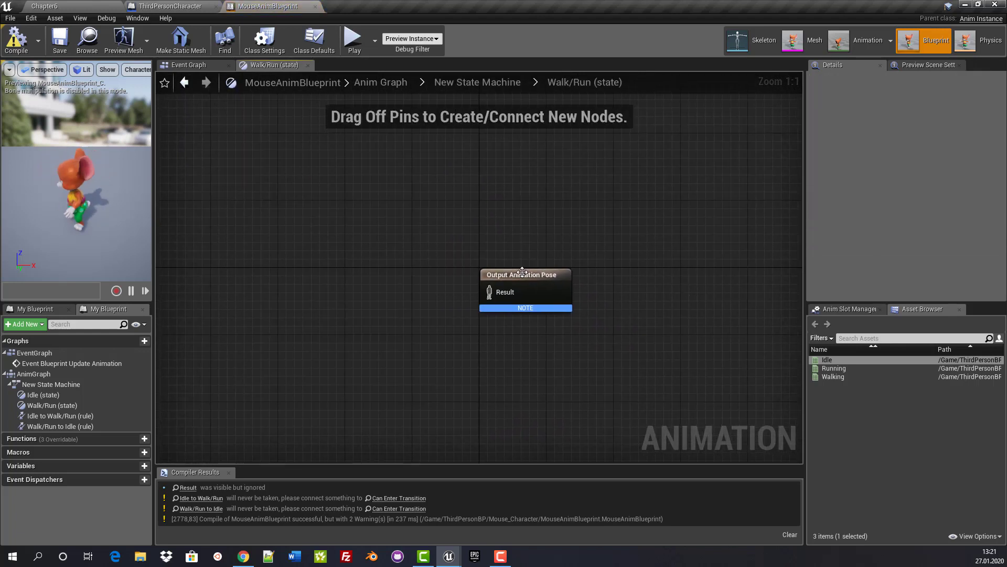
left_click_drag(522, 271, 588, 240)
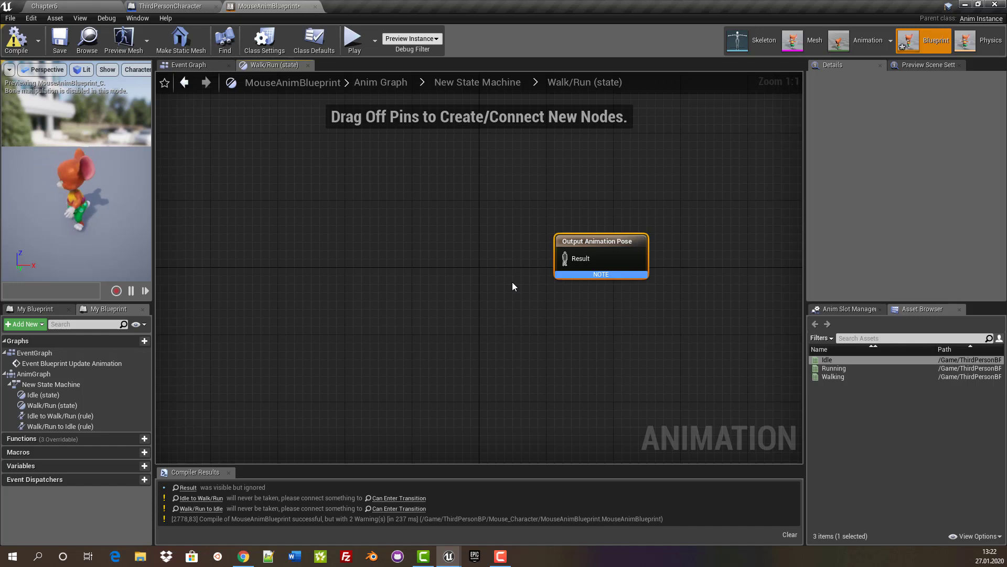
left_click(204, 69)
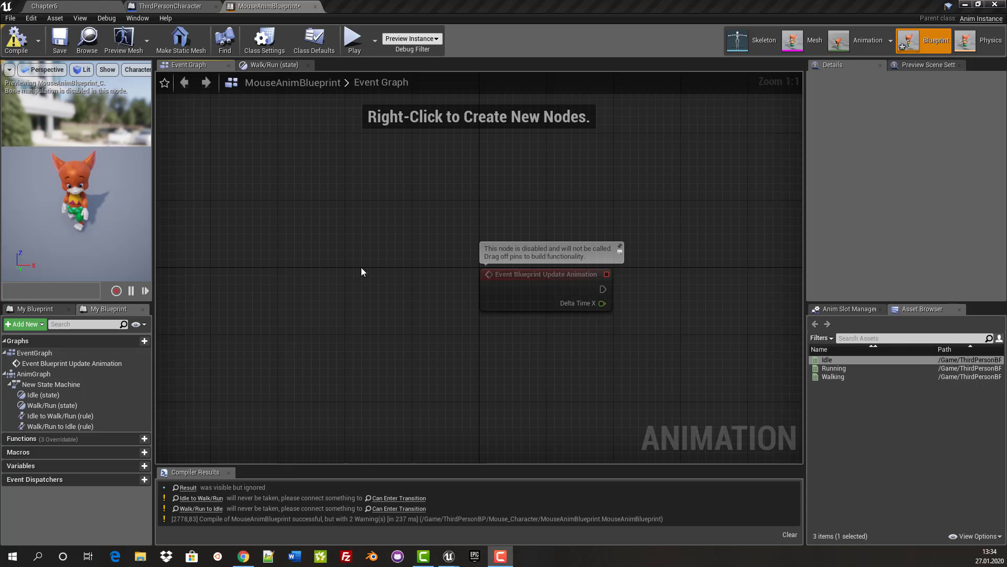
left_click(71, 5)
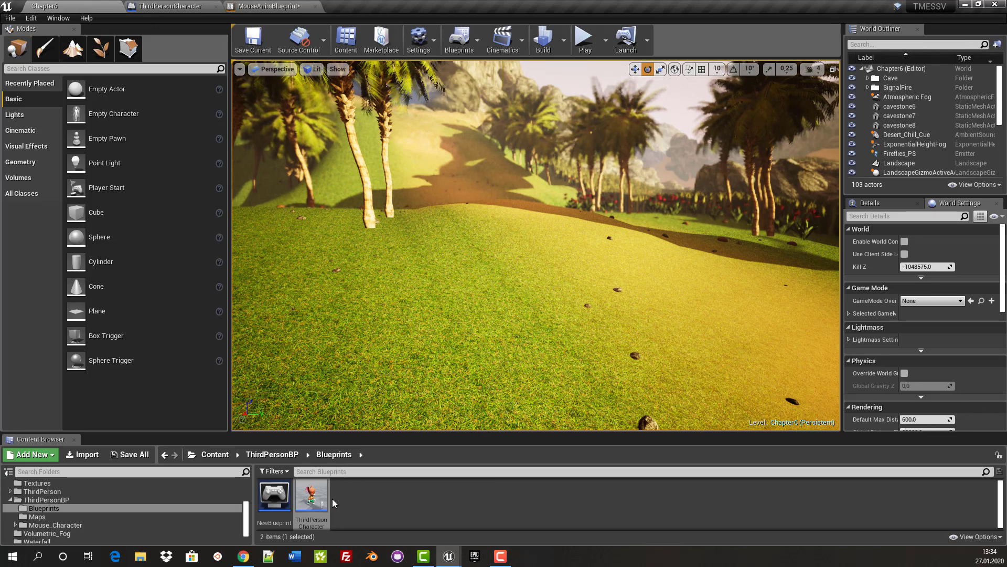
In ThirdPersonBP's Mouse_Character folder, create a Ch14_nonPBR_Skeleton Blend Space named Mouse_BS
left_click(252, 456)
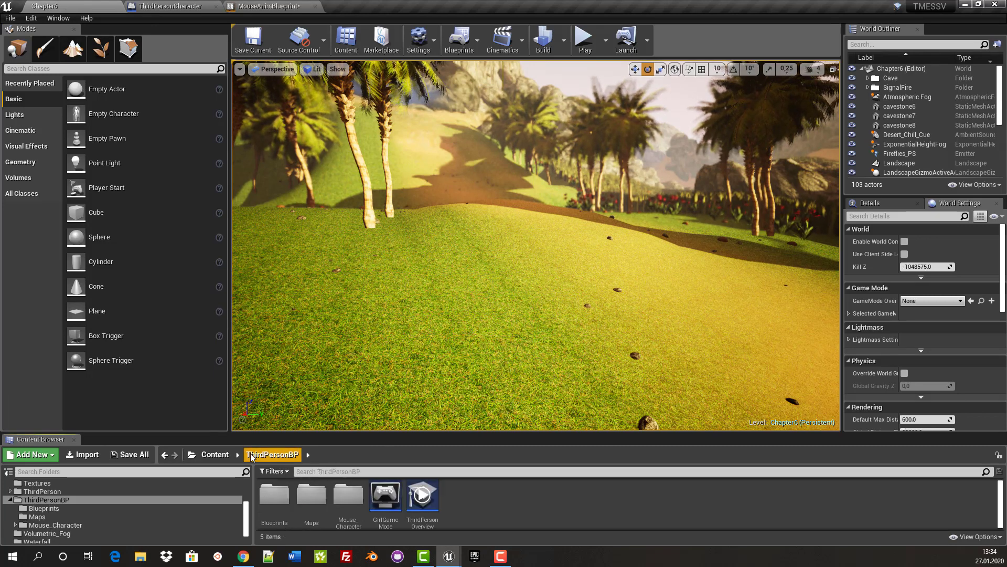
double_click(350, 498)
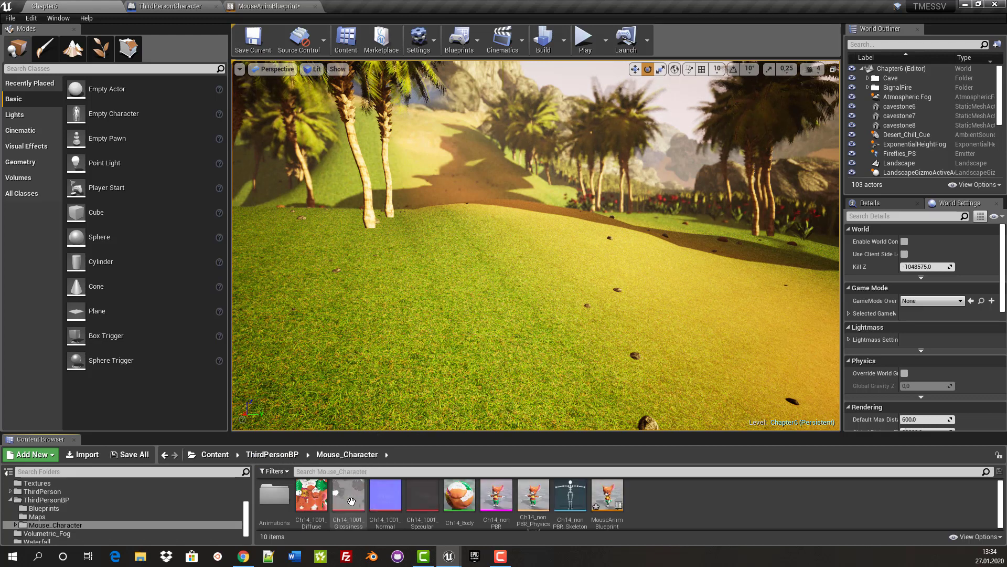
right_click(645, 493)
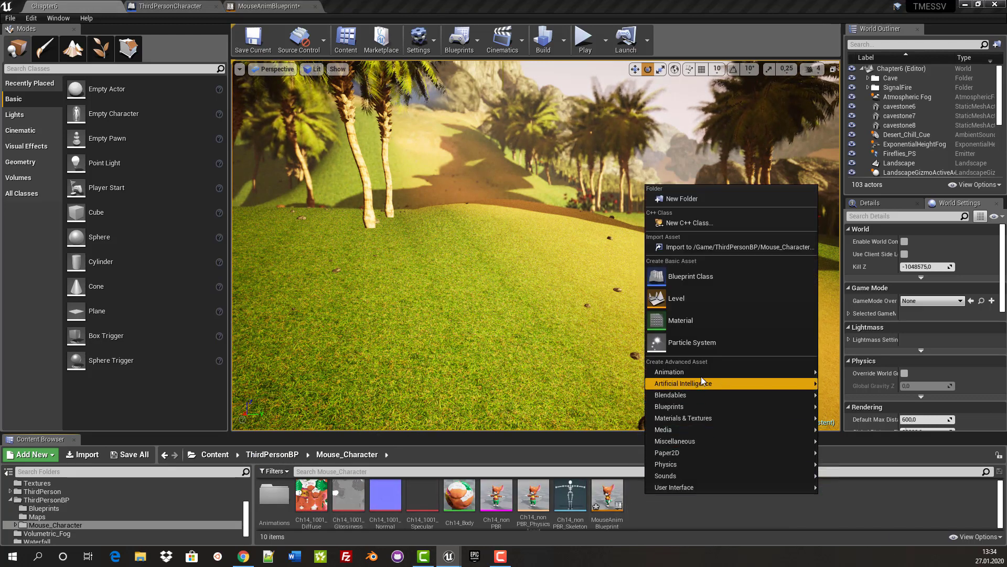
mouse_move(700, 371)
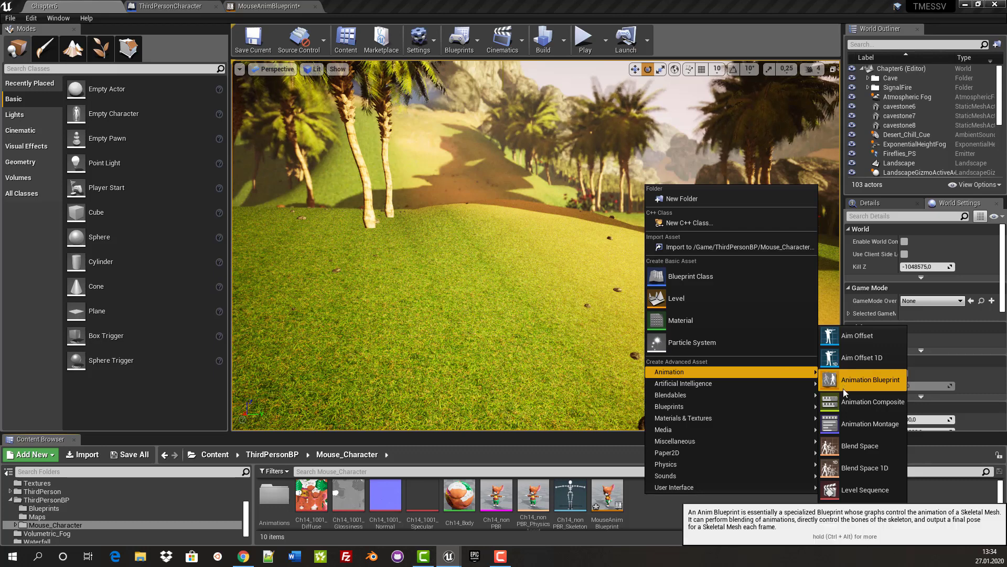
left_click(861, 450)
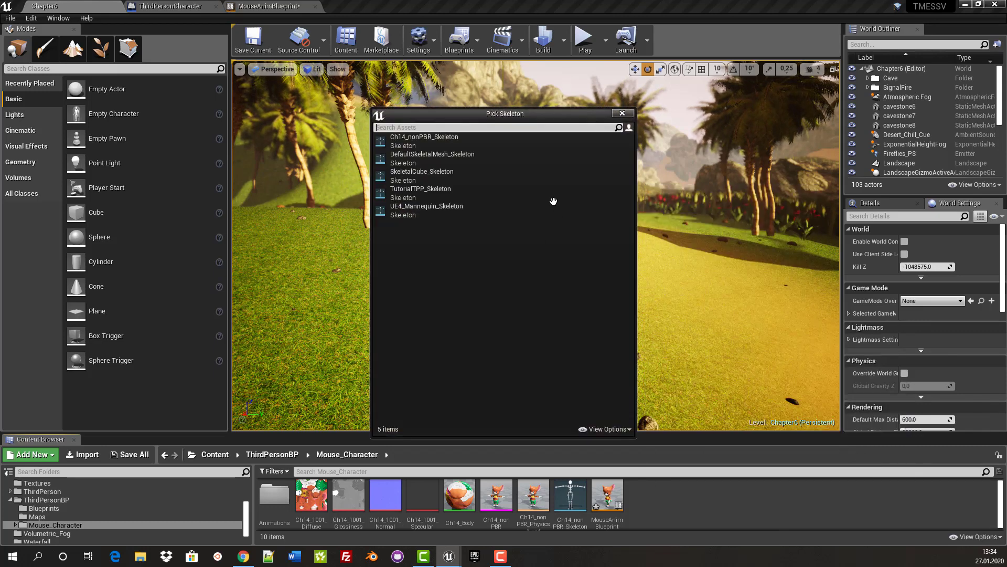
left_click(428, 138)
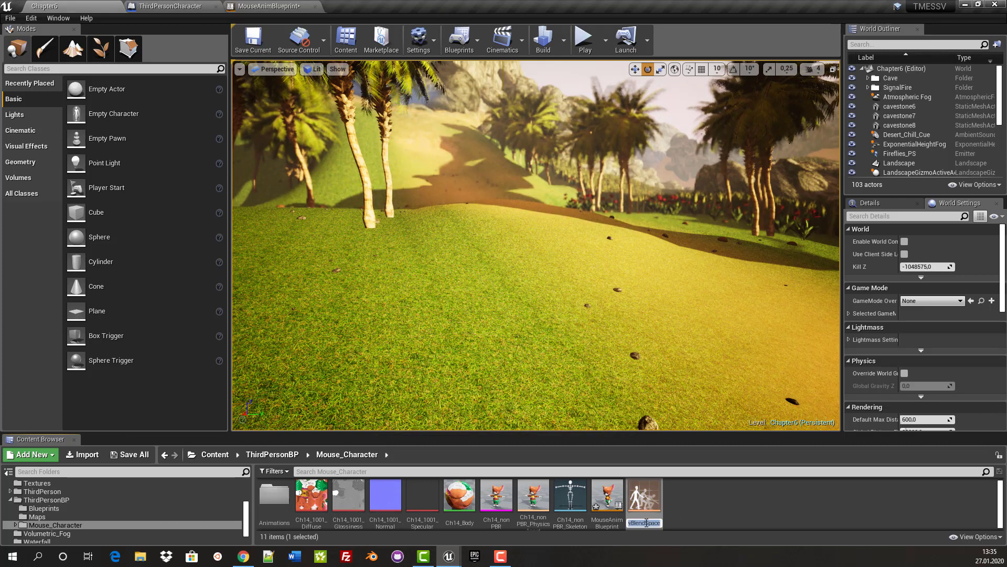
type("Mouse_")
type("BS")
key("Return")
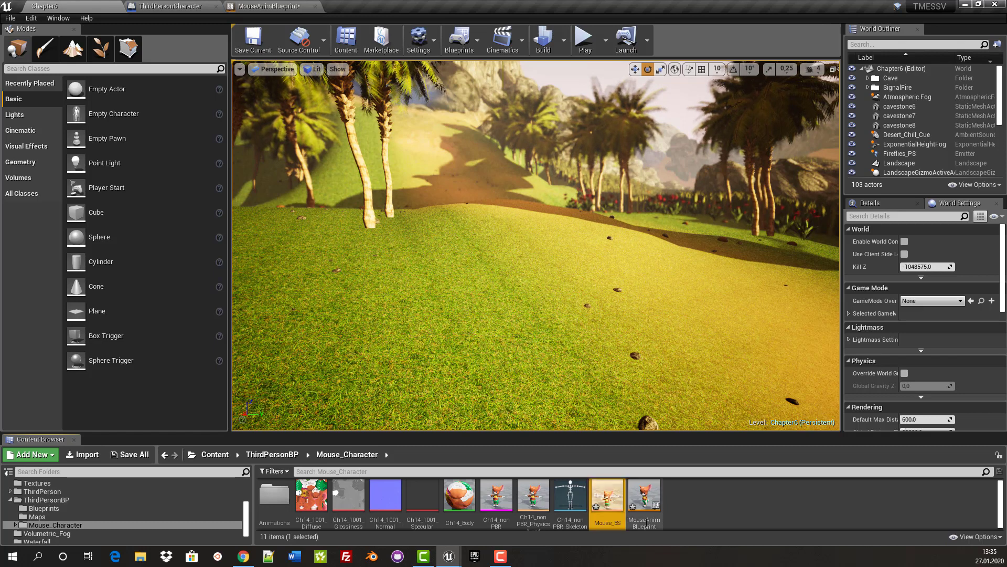
Open Mouse_BS and move the green preview point on the grid
double_click(607, 505)
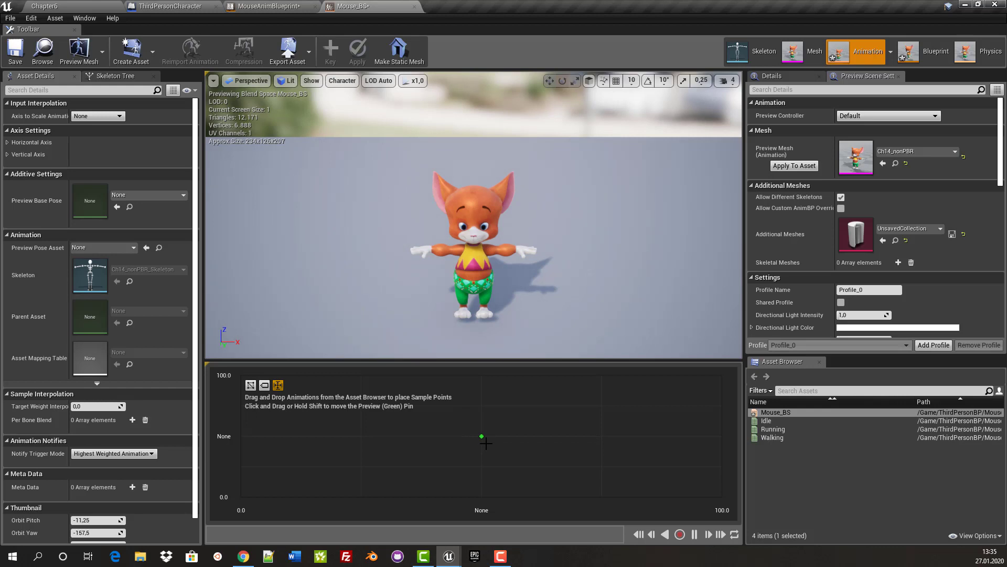
left_click(572, 435)
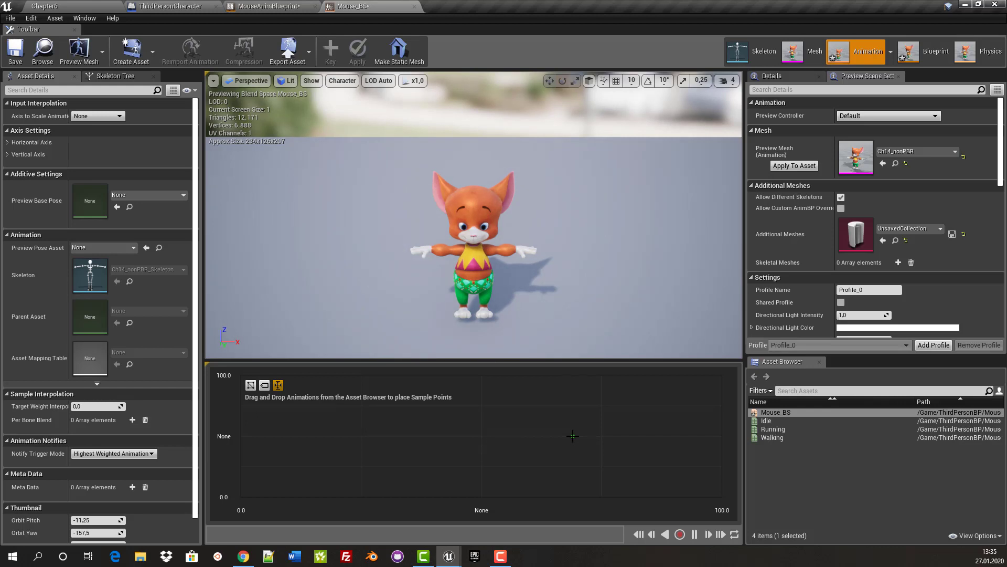
mouse_move(572, 435)
left_mouse_down()
mouse_move(576, 489)
mouse_move(285, 403)
mouse_move(481, 434)
left_mouse_up()
Name the horizontal axis Direction with a range of -180 to 180
left_click(7, 144)
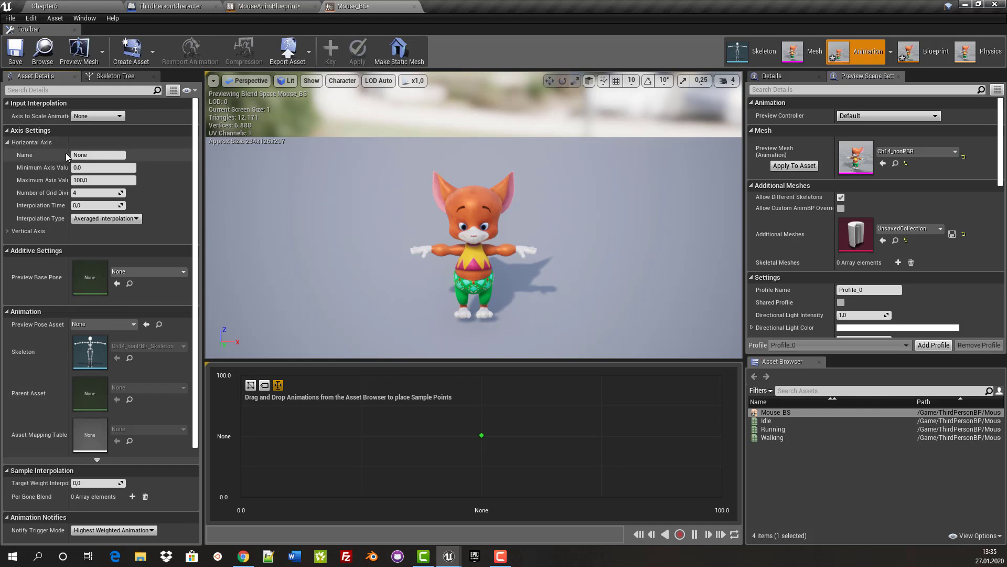
left_click(89, 155)
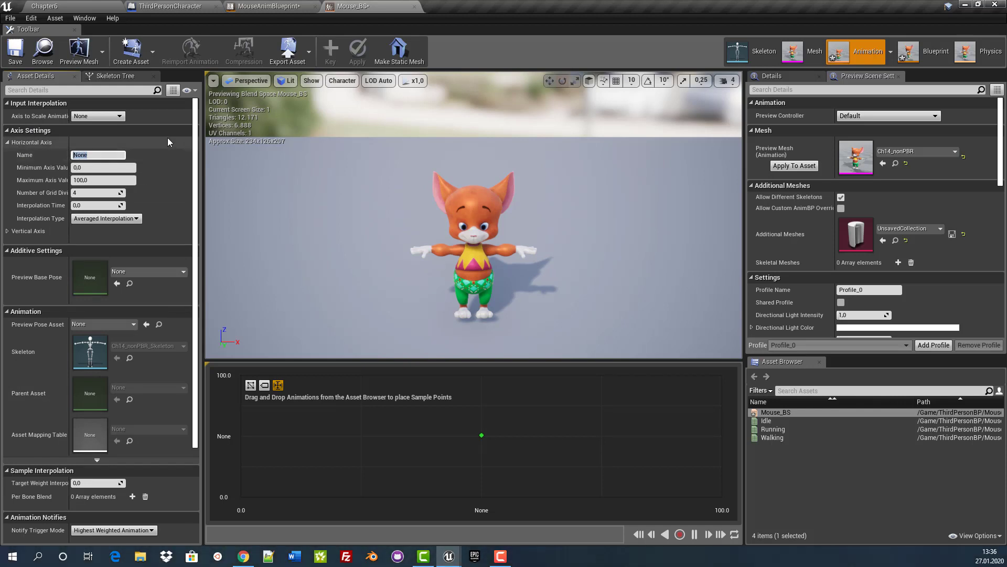
type("Di")
type("rection")
left_click(95, 168)
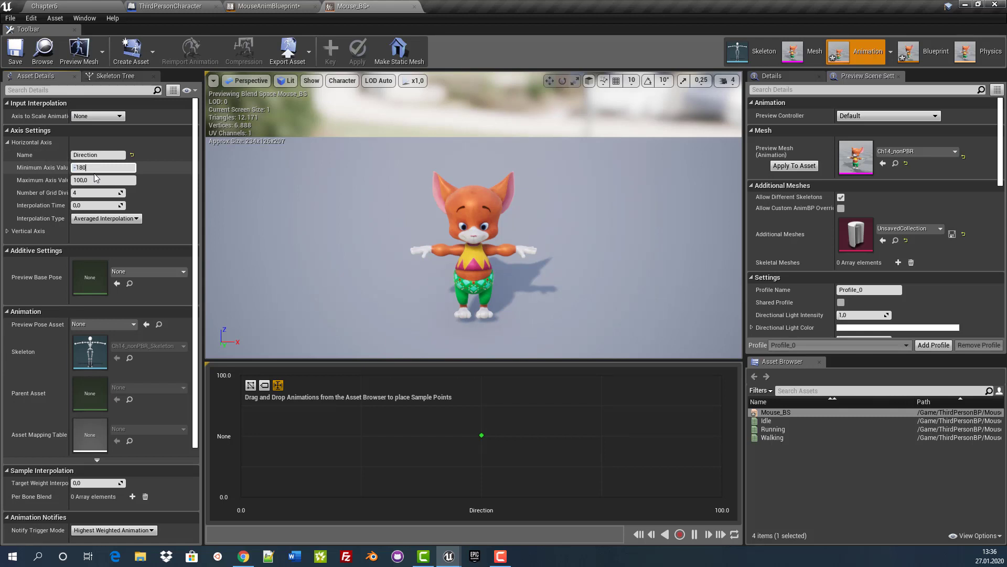
type("-180")
left_click(94, 179)
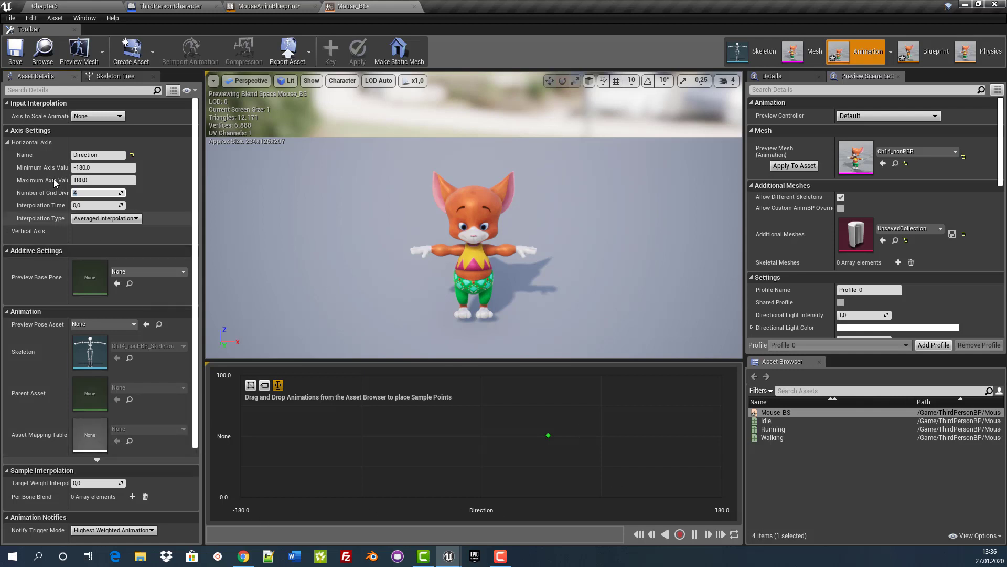
Name the vertical axis Speed with a maximum of 600
left_click(7, 231)
type("Speed")
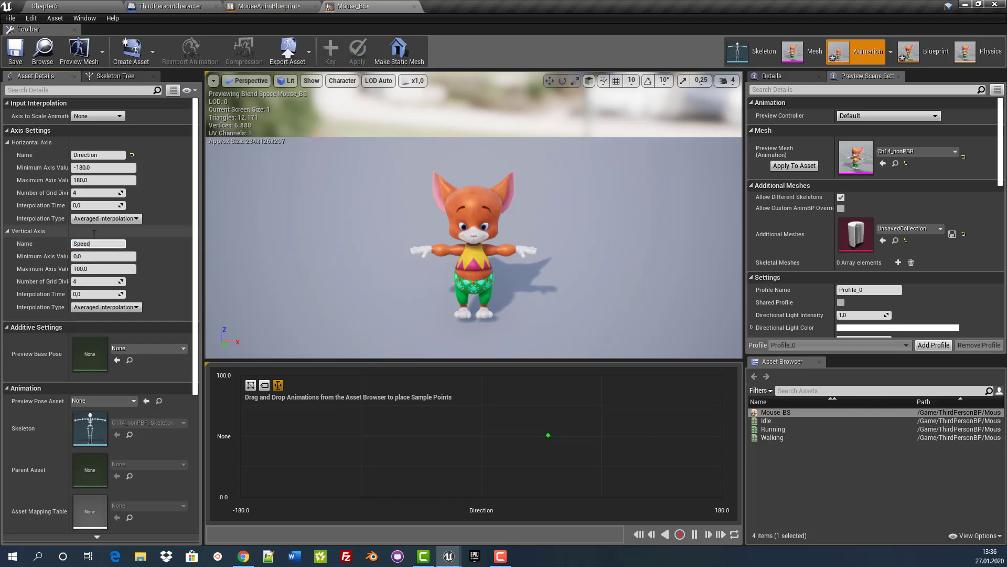
left_click(93, 267)
type("600")
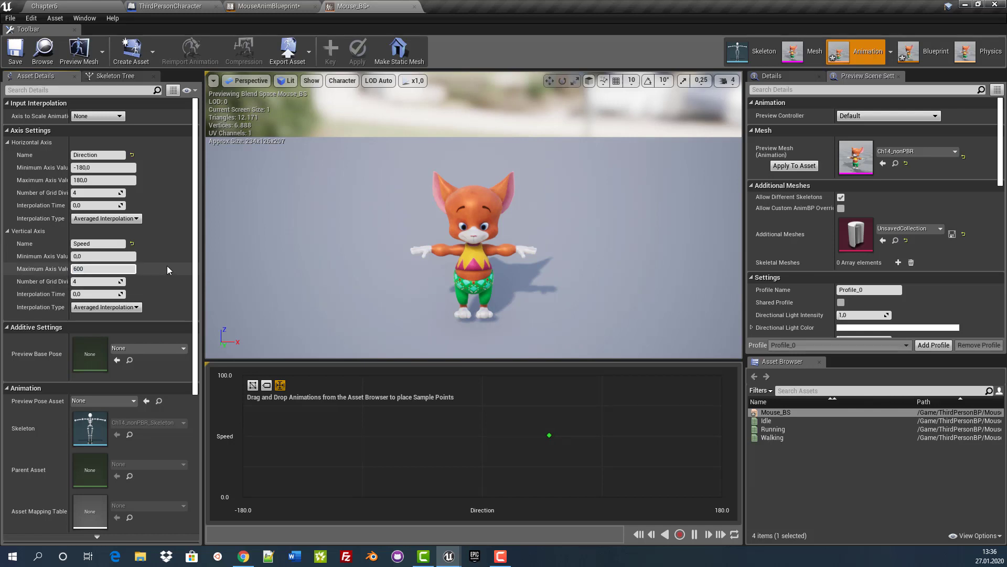
key("Return")
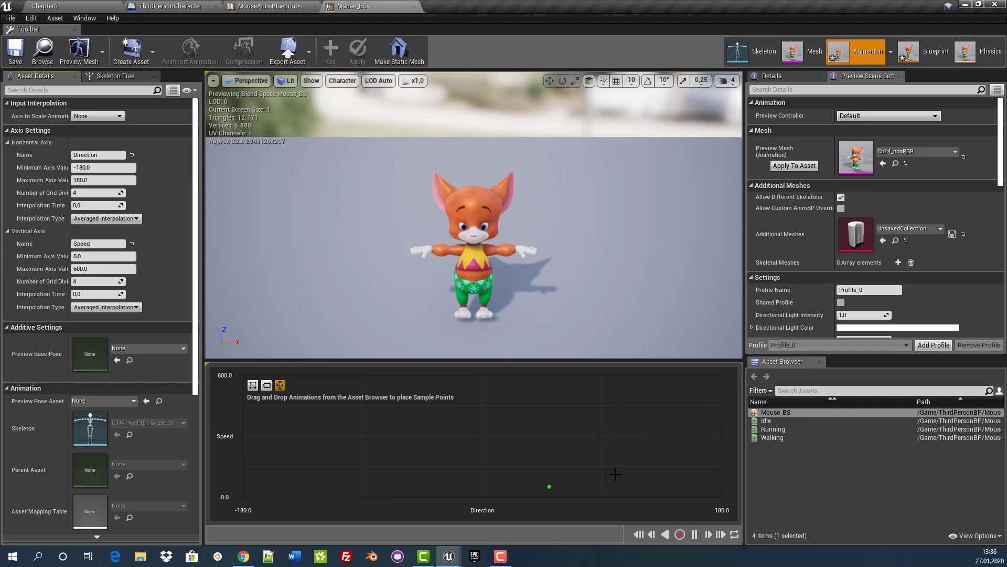
Place Idle samples along the Speed 0 row, from Direction 180 through 0 and -90 to -180
mouse_move(765, 420)
left_mouse_down()
mouse_move(748, 451)
mouse_move(712, 450)
mouse_move(723, 498)
left_mouse_up()
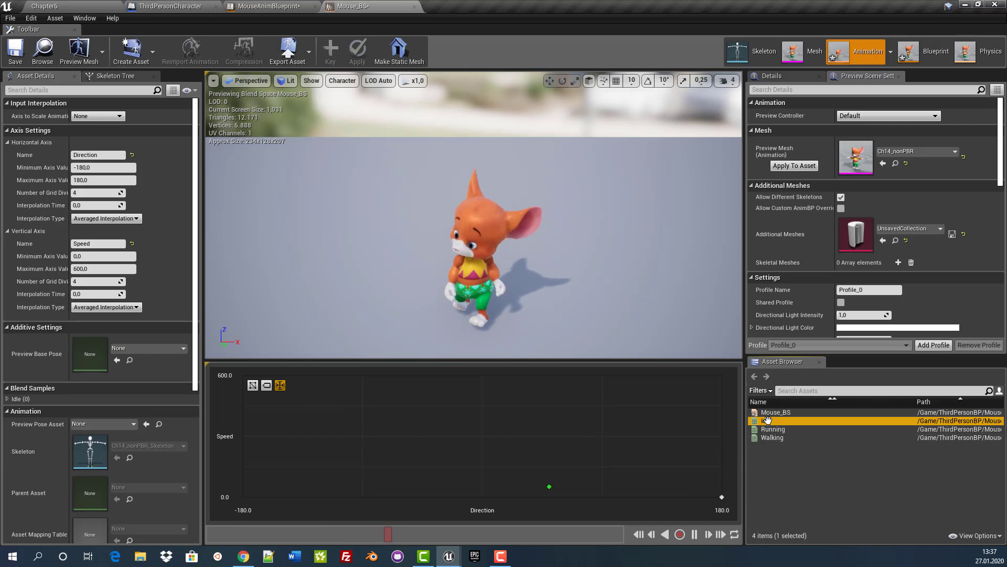
mouse_move(766, 420)
left_mouse_down()
mouse_move(706, 417)
mouse_move(603, 499)
left_mouse_up()
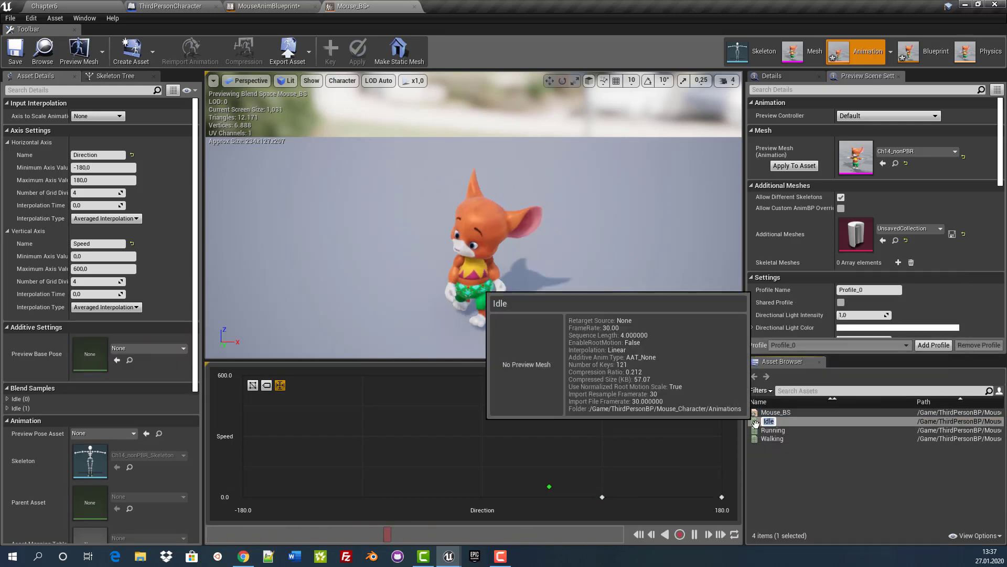
mouse_move(767, 421)
left_mouse_down()
mouse_move(660, 436)
mouse_move(481, 498)
left_mouse_up()
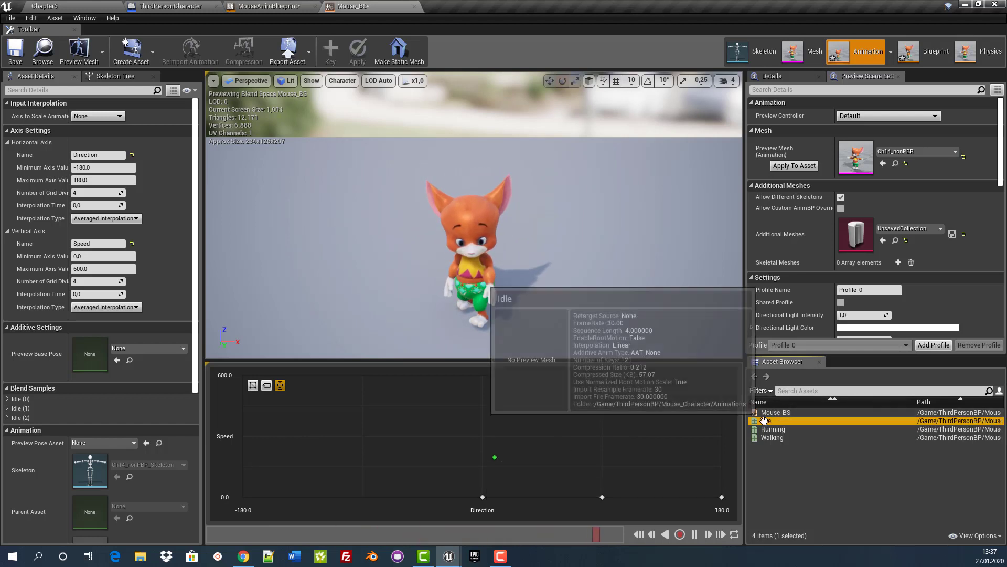
left_click_drag(707, 407, 362, 496)
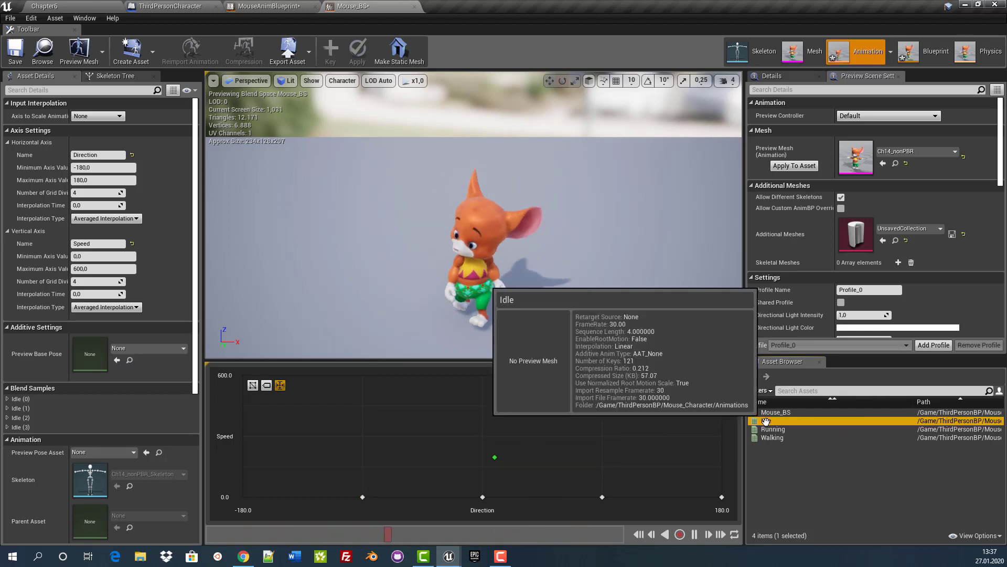
left_click(766, 422)
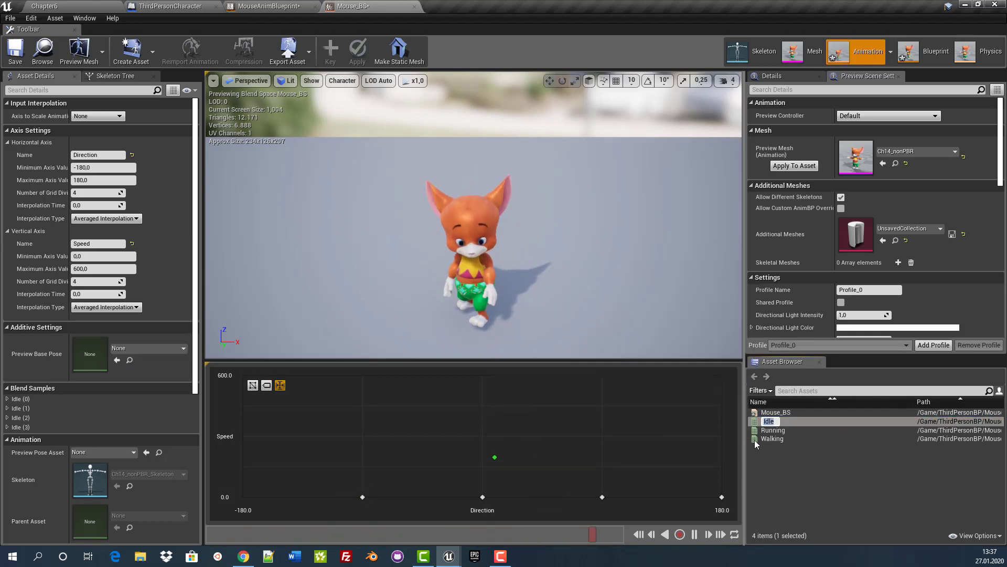
left_click_drag(766, 420, 248, 491)
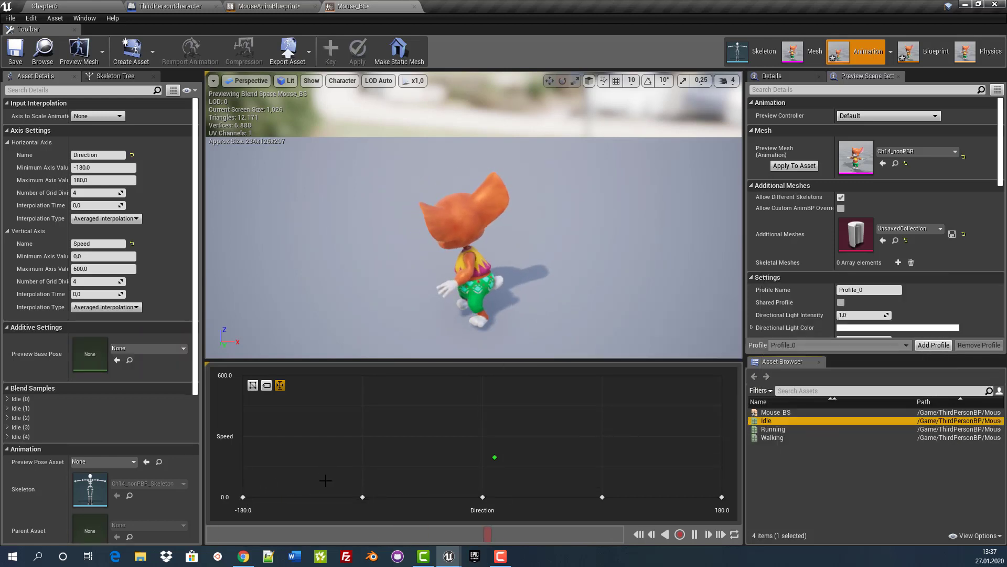
left_click(399, 425)
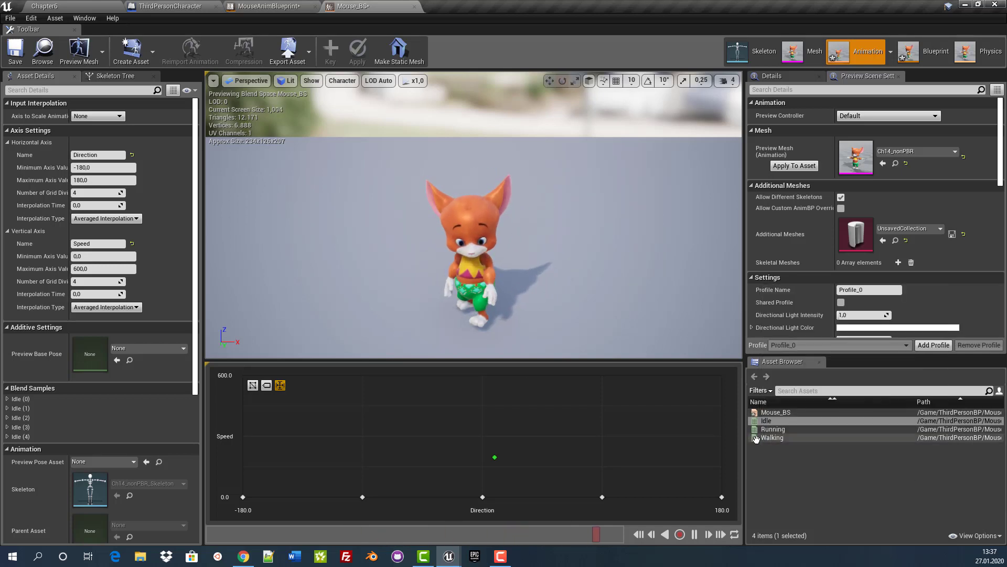
Place Walking at Direction 0, Speed 300 and Running at Direction 0, Speed 600, then preview the blend
left_click_drag(755, 438, 482, 436)
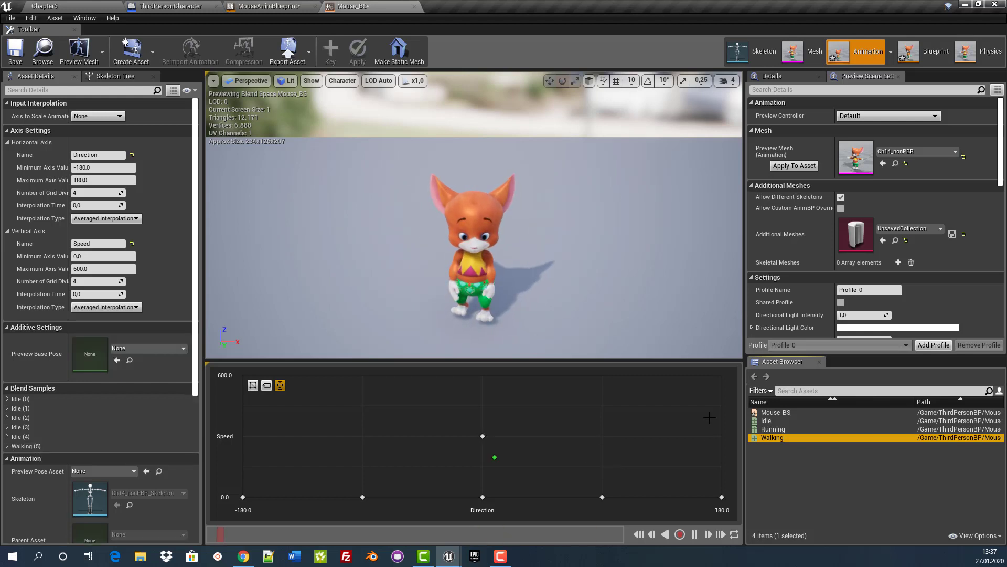
mouse_move(773, 429)
left_mouse_down()
mouse_move(453, 373)
mouse_move(482, 376)
left_mouse_up()
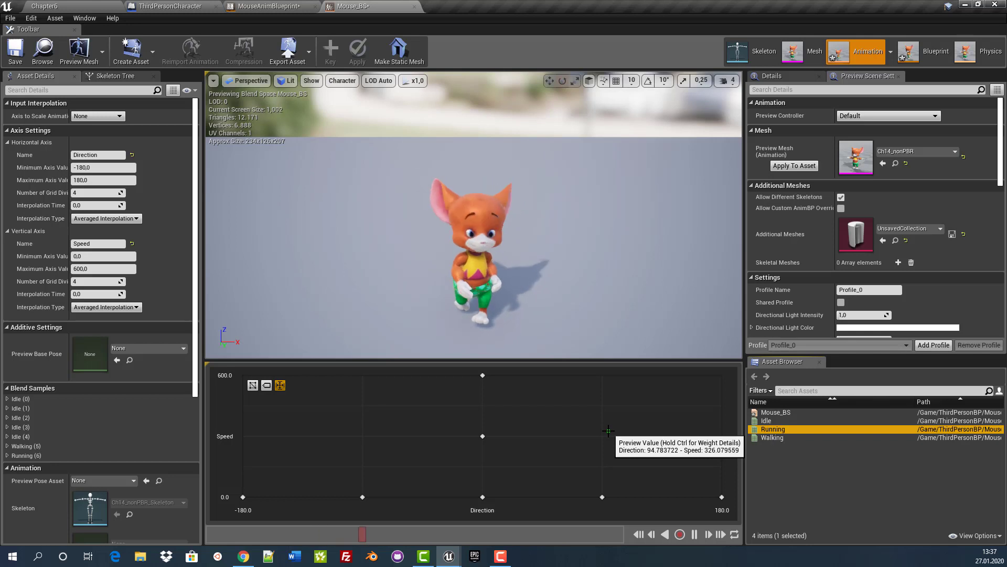
left_click_drag(609, 430, 642, 381)
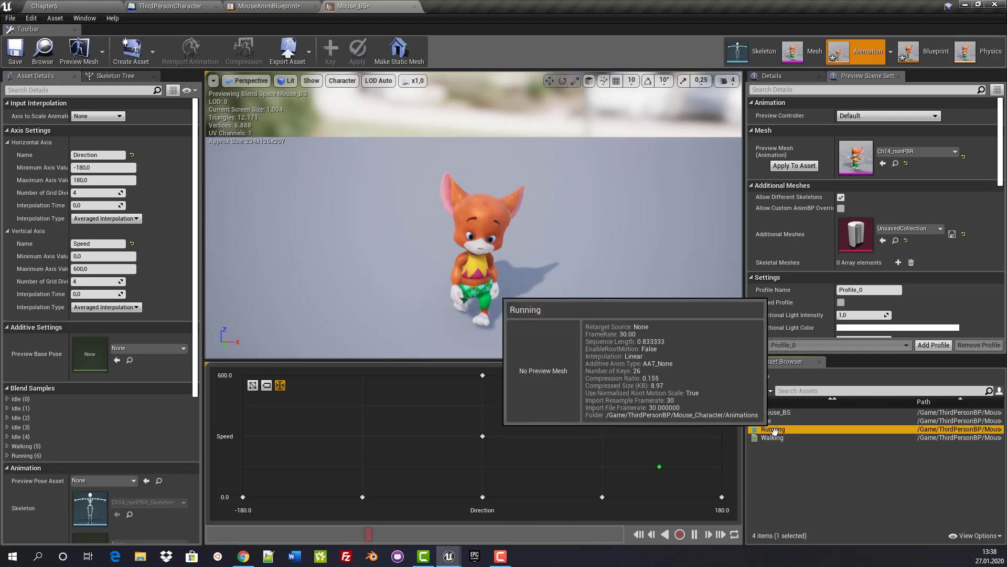
Fill the rest of the Speed 600 row with Running samples at Directions 90, 180, -90 and -180
left_click_drag(771, 429, 647, 394)
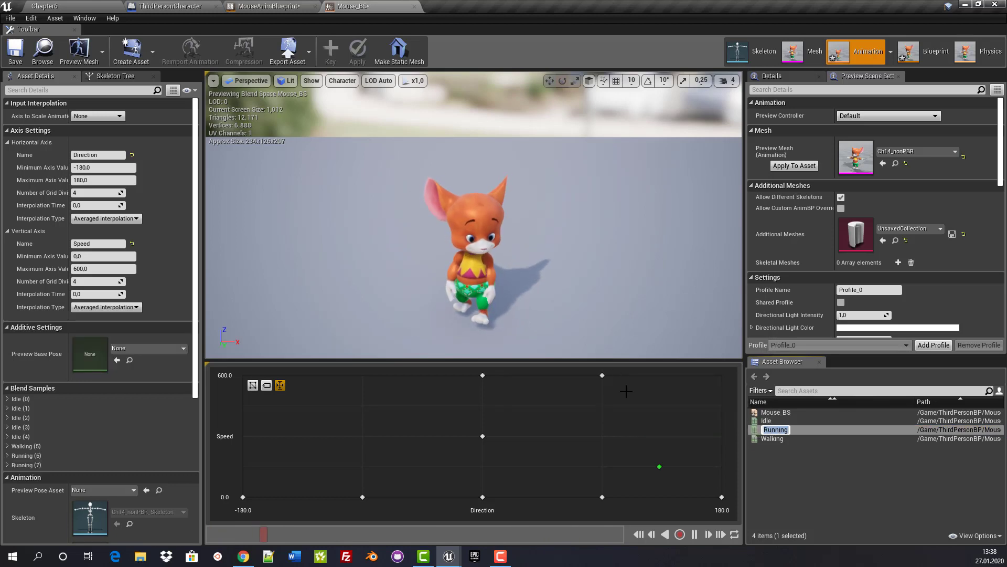
left_click_drag(756, 430, 722, 375)
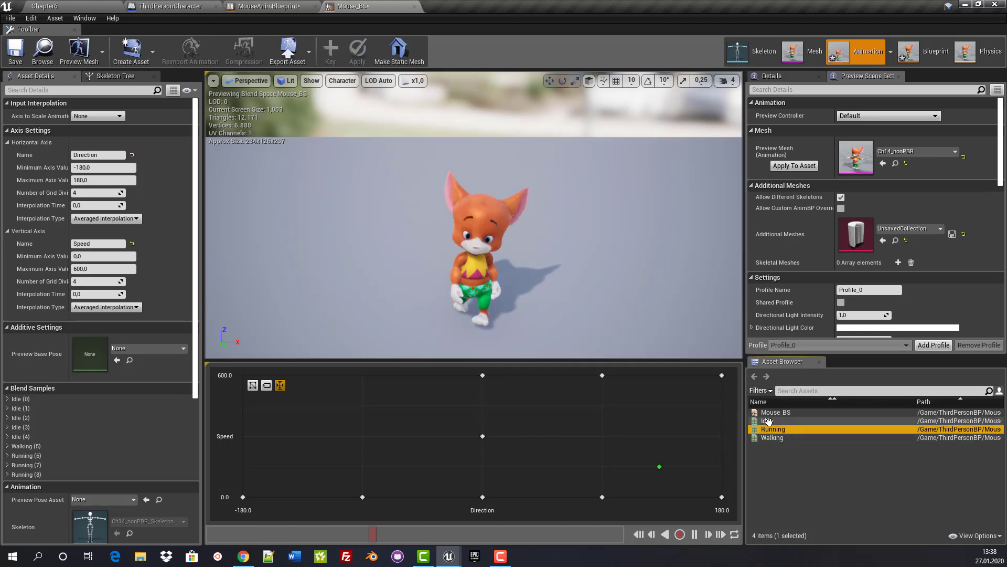
left_click_drag(754, 442, 358, 374)
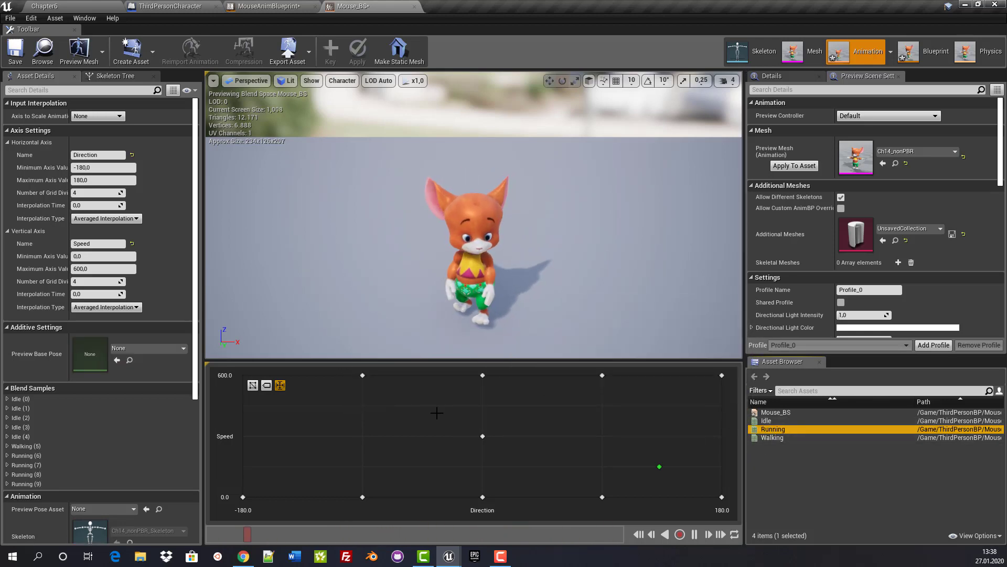
left_click_drag(773, 429, 243, 374)
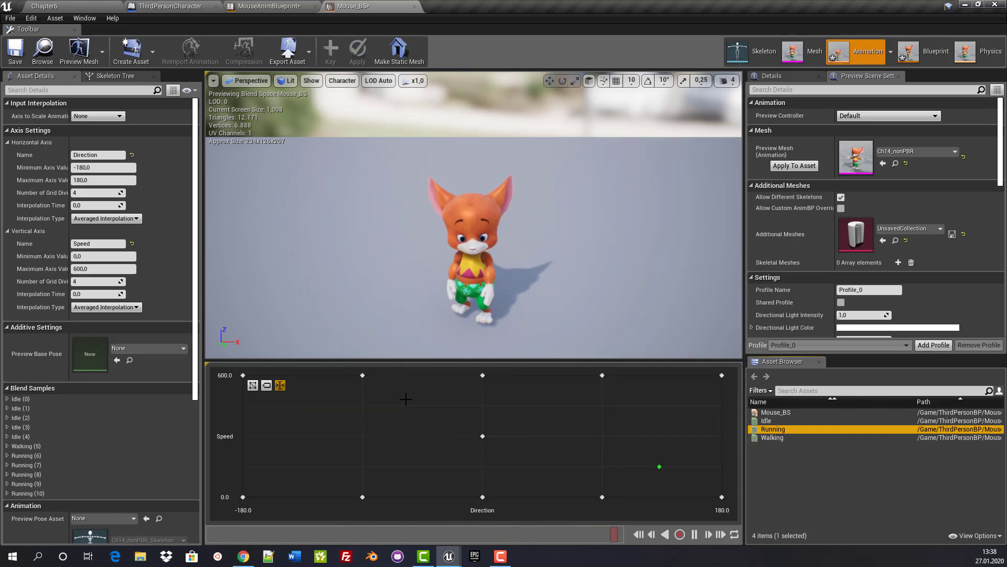
Add Walking samples on the Speed 300 row at Directions 180 and -180, plus one more point
left_click(753, 438)
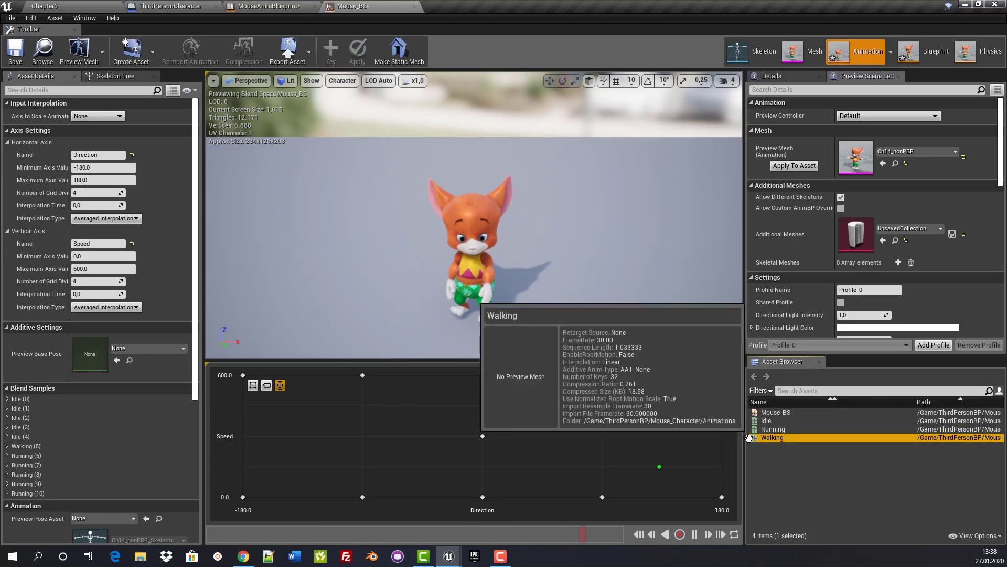
left_click_drag(754, 439, 618, 442)
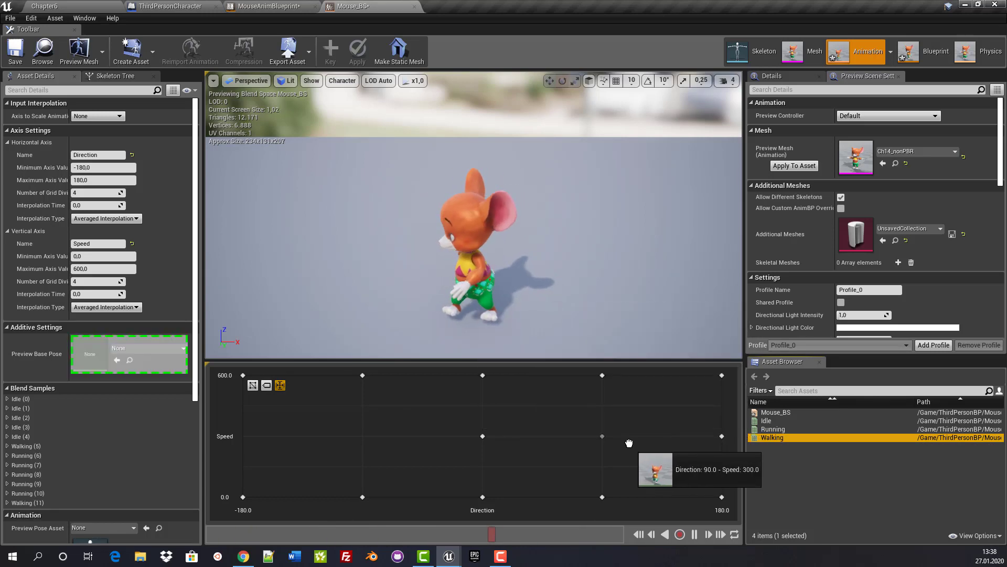
left_click_drag(754, 437, 704, 434)
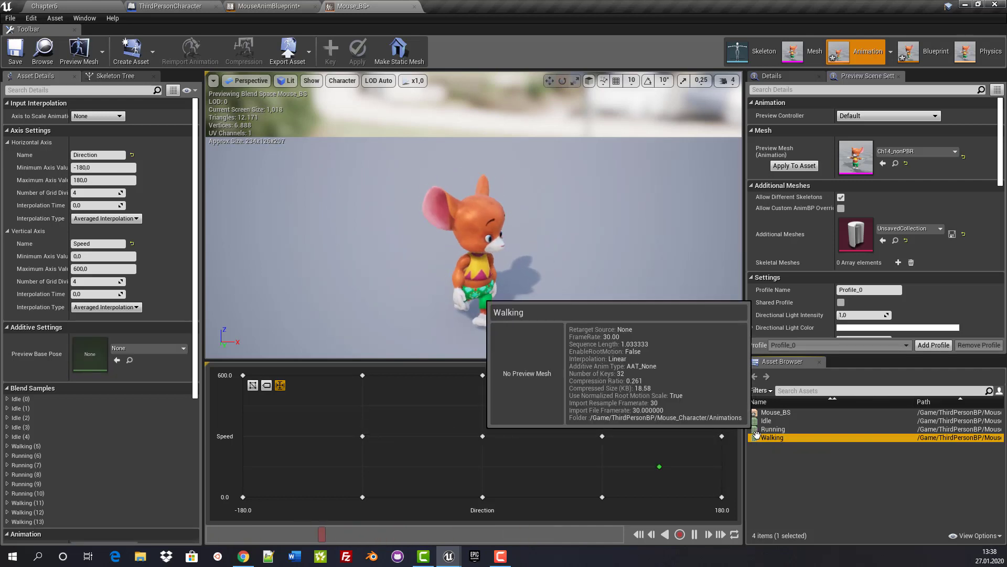
mouse_move(766, 438)
left_mouse_down()
mouse_move(263, 443)
mouse_move(362, 437)
left_mouse_up()
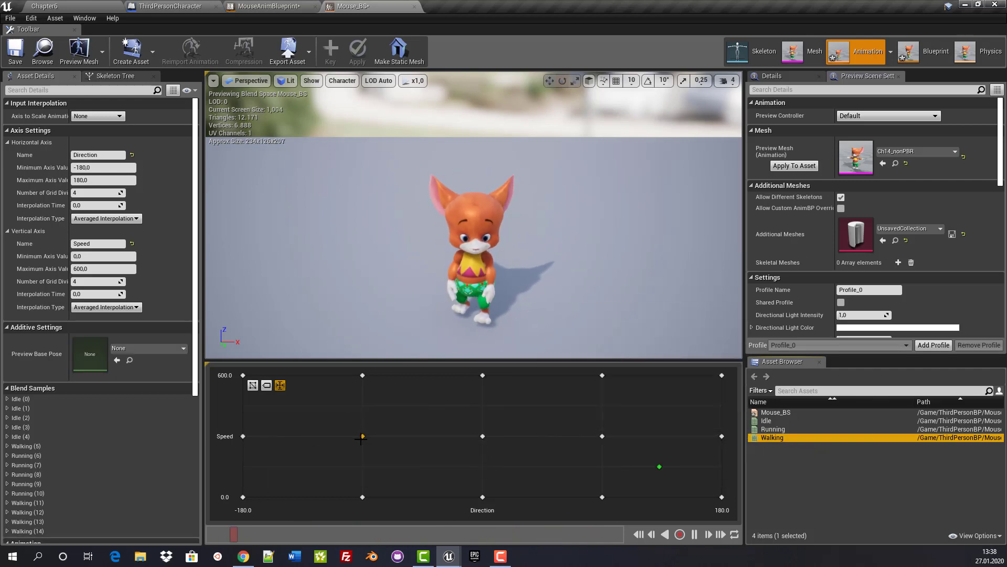
Preview the walk-to-run blend by moving the preview point, then save Mouse_BS
left_click(418, 451)
mouse_move(444, 470)
left_mouse_down()
mouse_move(686, 397)
mouse_move(298, 479)
mouse_move(372, 387)
mouse_move(486, 396)
left_mouse_up()
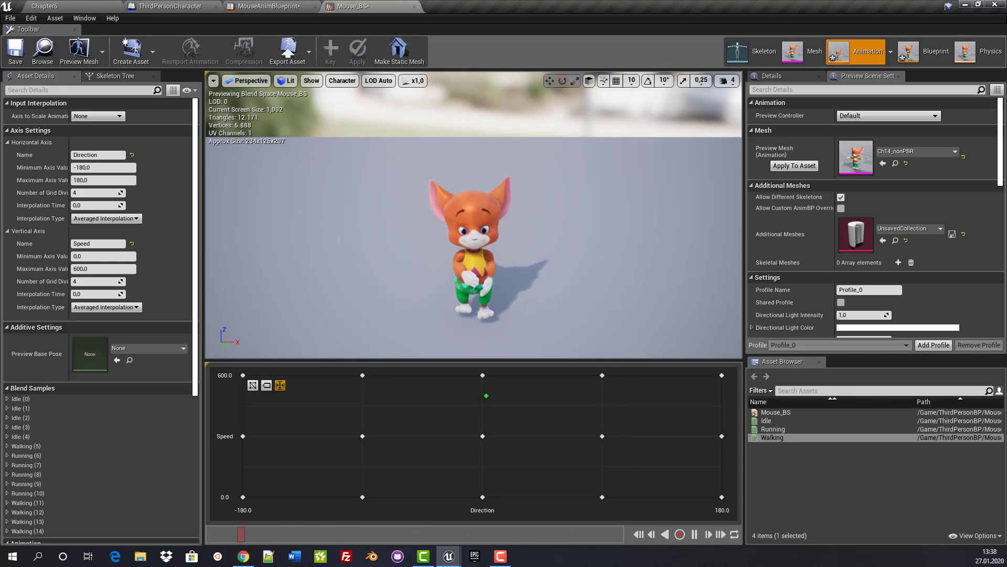
left_click(15, 60)
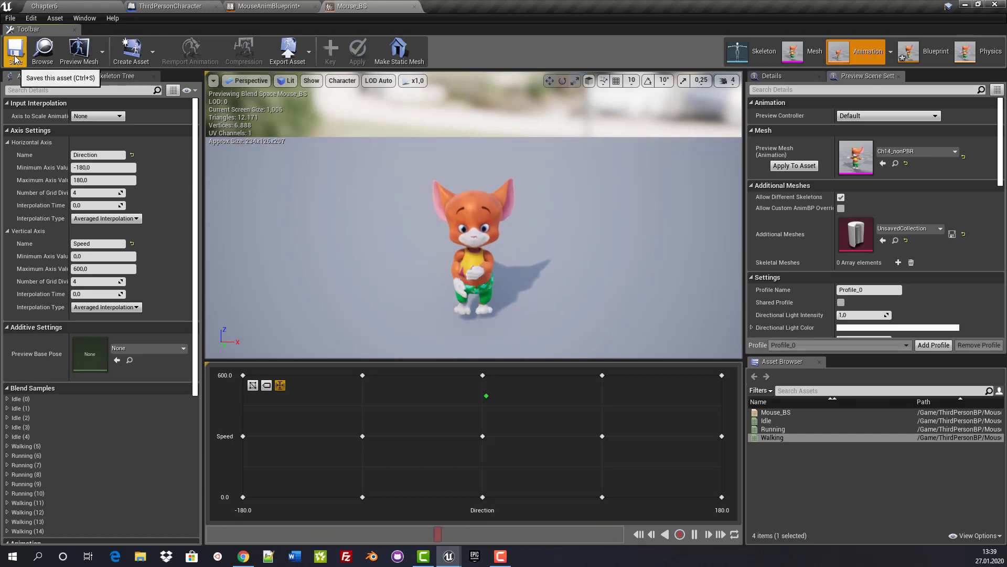
Save the Chapter6 level, then go back to the Mouse_BS blend space editor
left_click(53, 6)
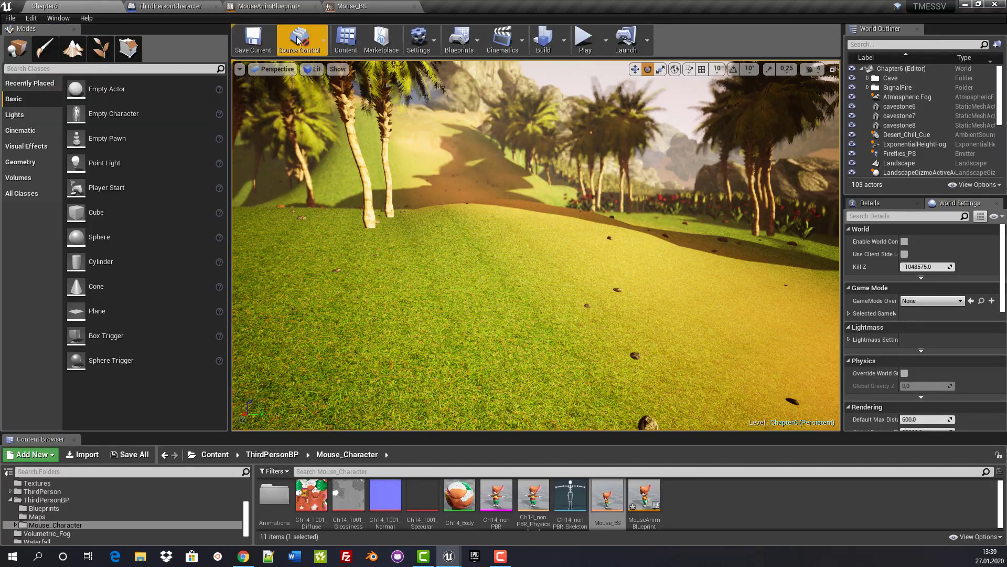
left_click(254, 40)
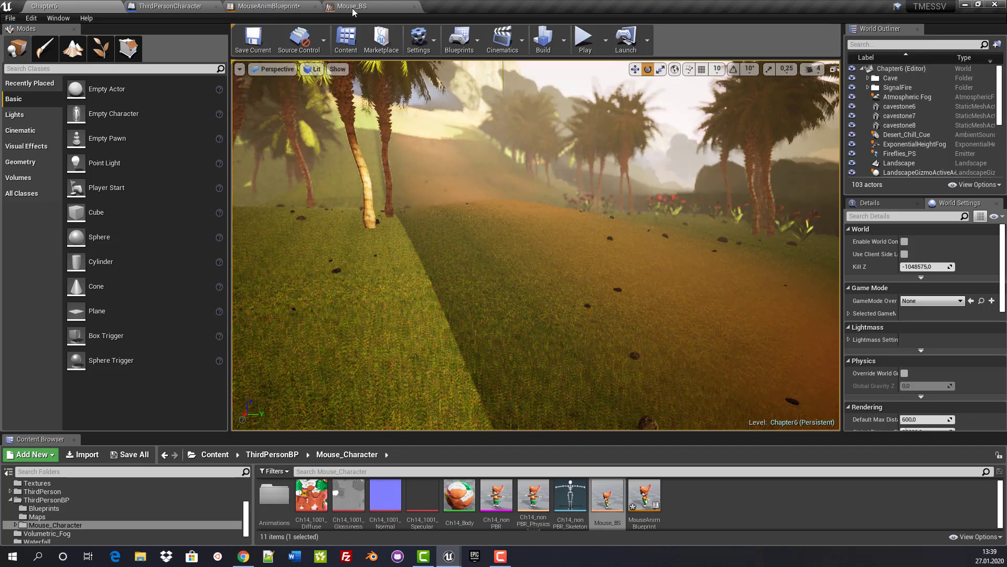
left_click(355, 6)
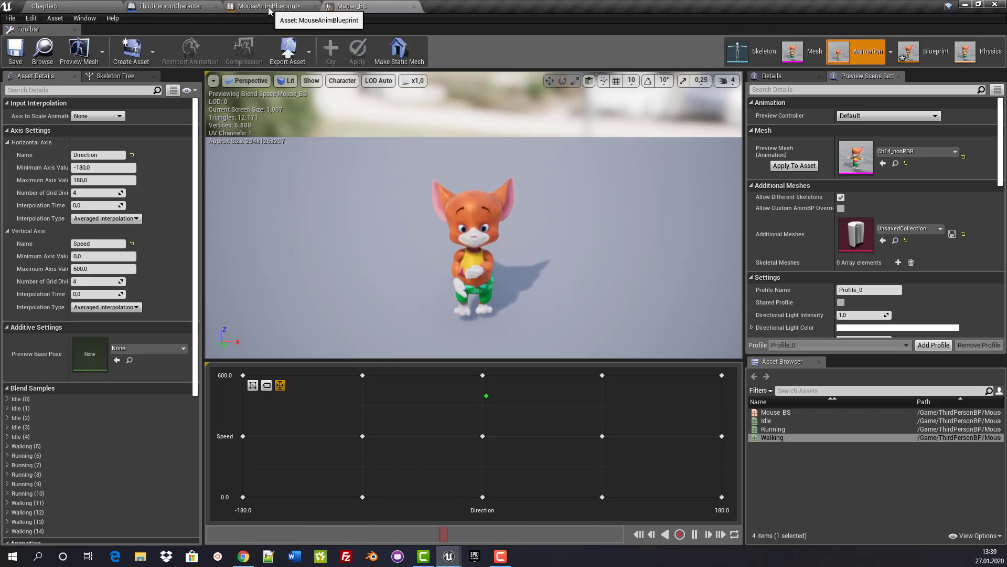
In MouseAnimBlueprint, navigate to the New State Machine, inspect the Idle state, then open Walk/Run
left_click(261, 6)
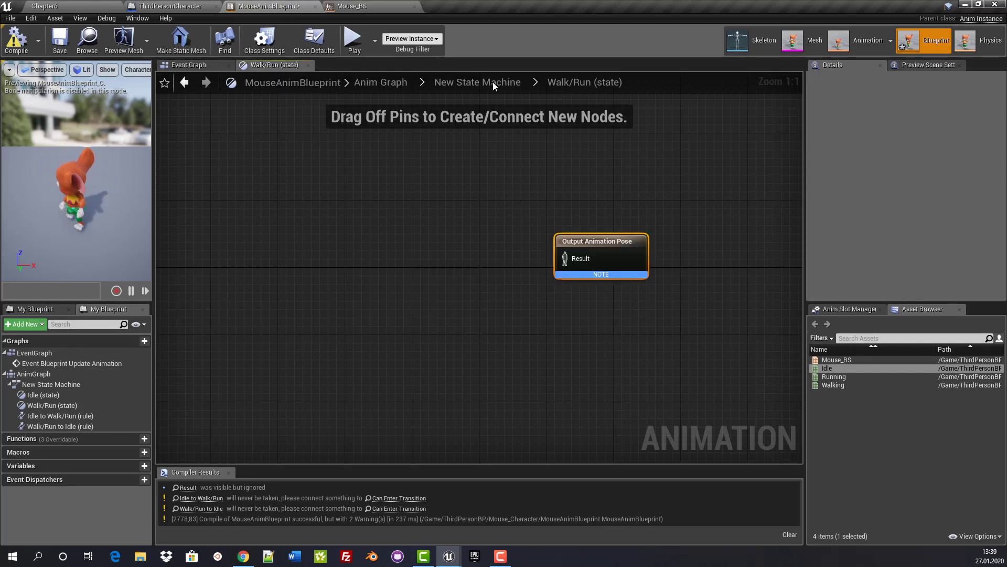
left_click(480, 85)
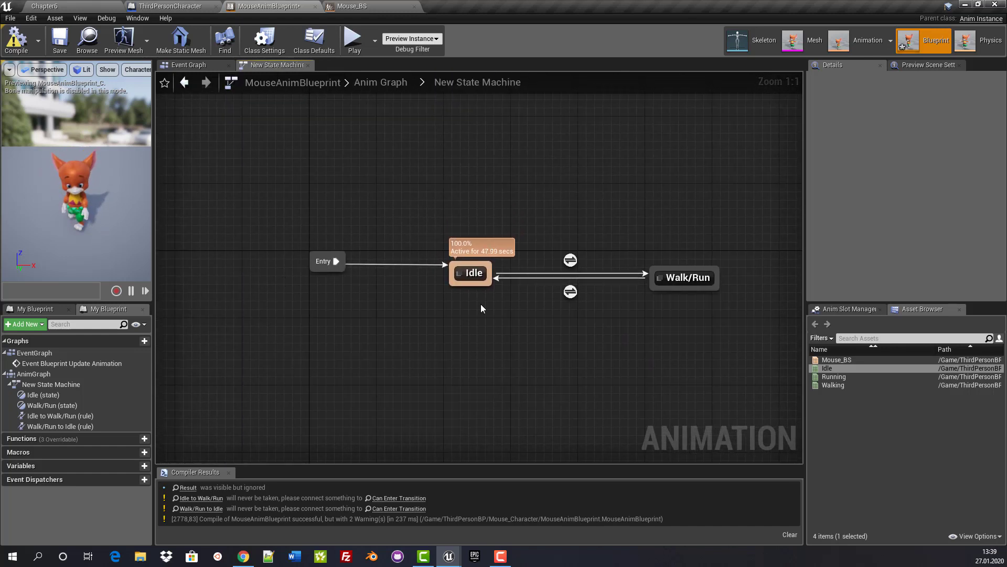
left_click(396, 79)
double_click(382, 300)
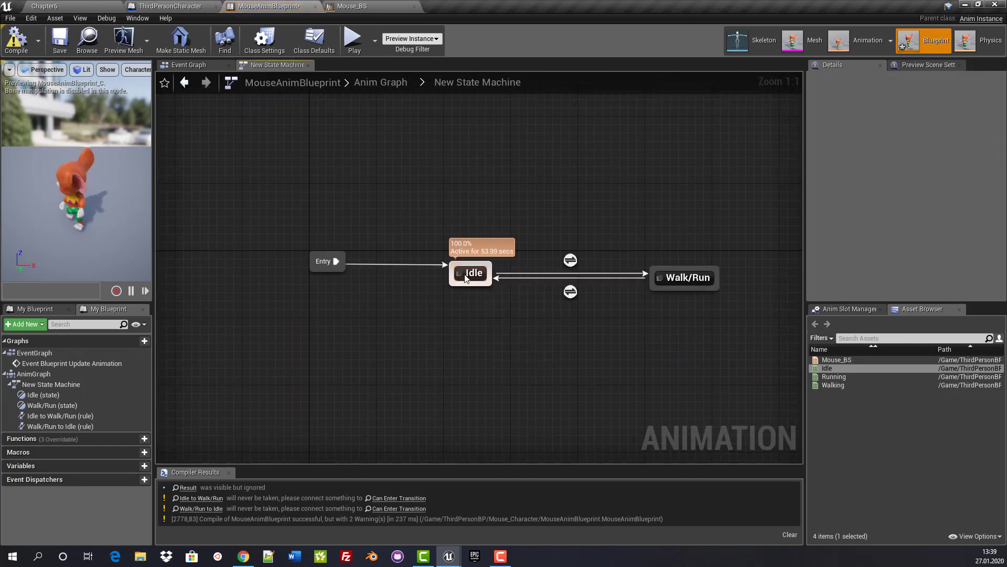
double_click(466, 278)
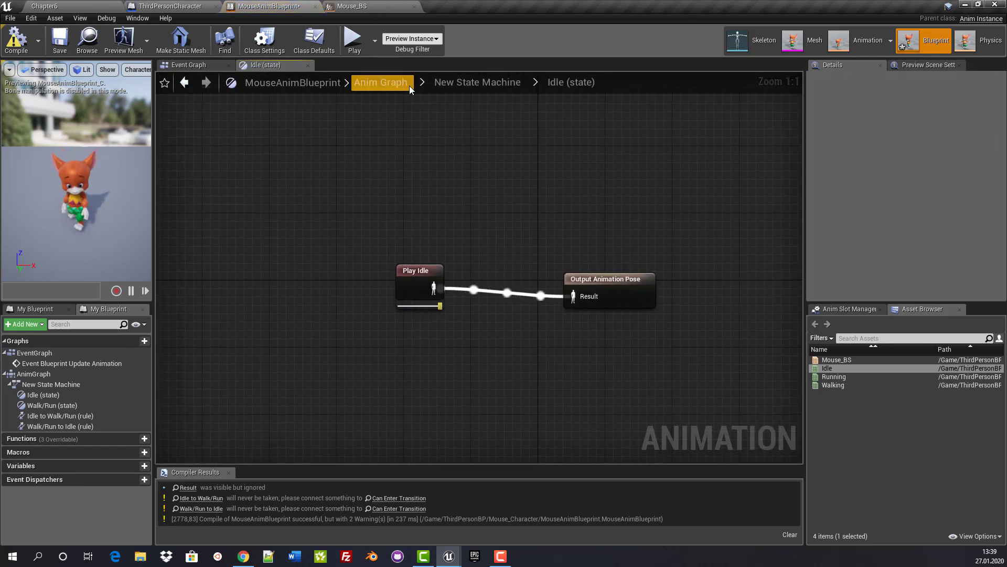
left_click(501, 84)
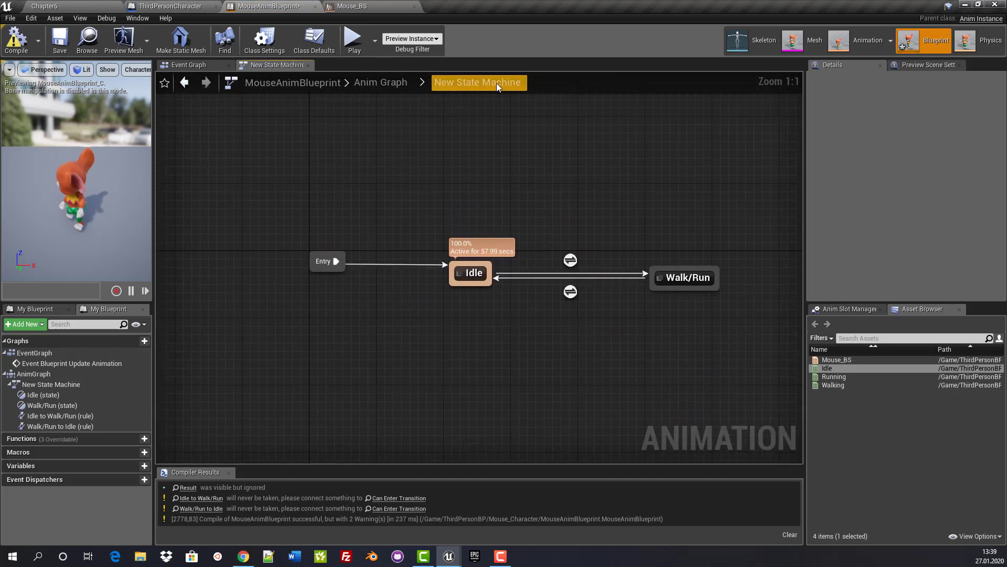
double_click(682, 281)
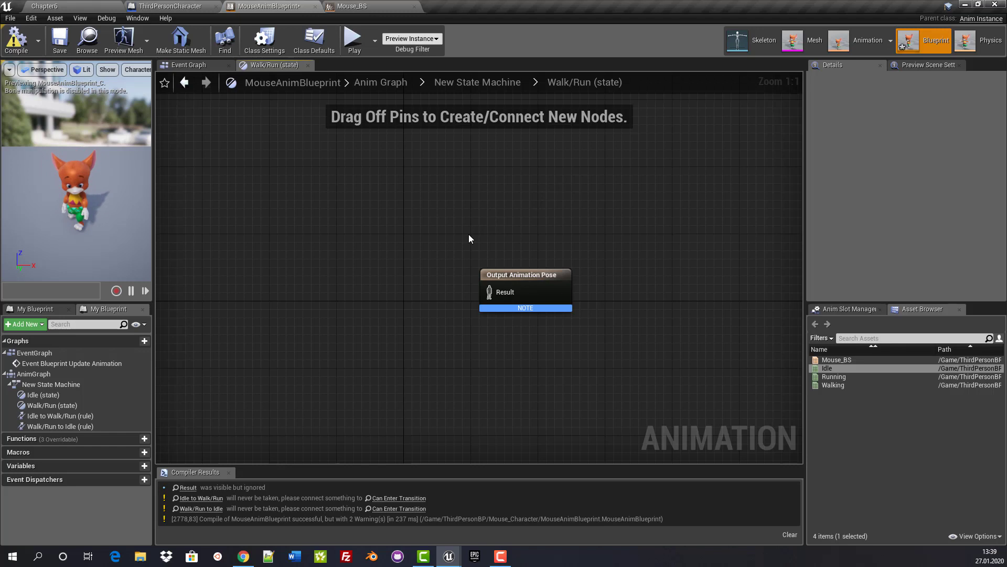
Feed a Mouse_BS blendspace player into Walk/Run's Output Animation Pose and add a Float Direction variable
left_click_drag(837, 359, 311, 259)
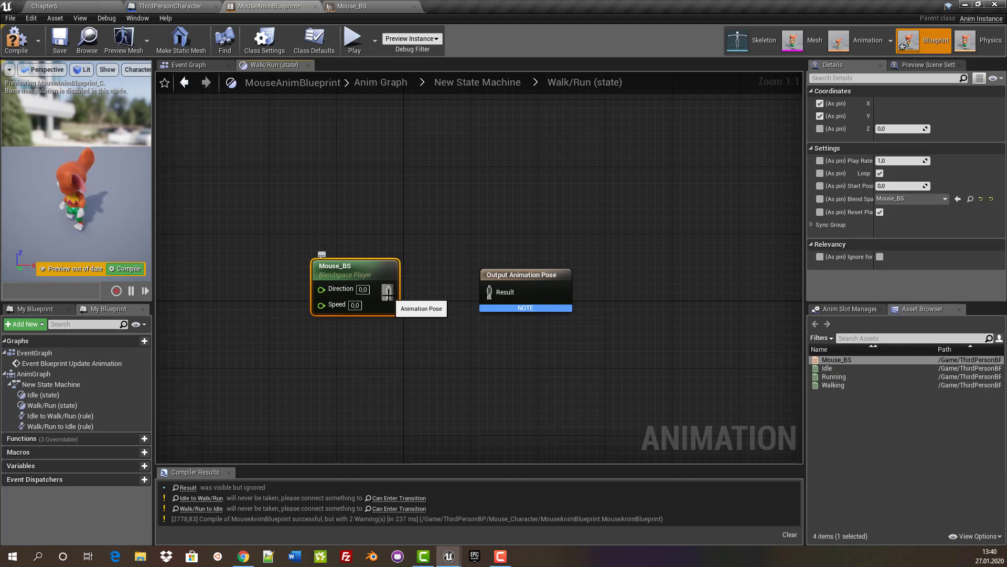
left_click_drag(388, 294, 483, 295)
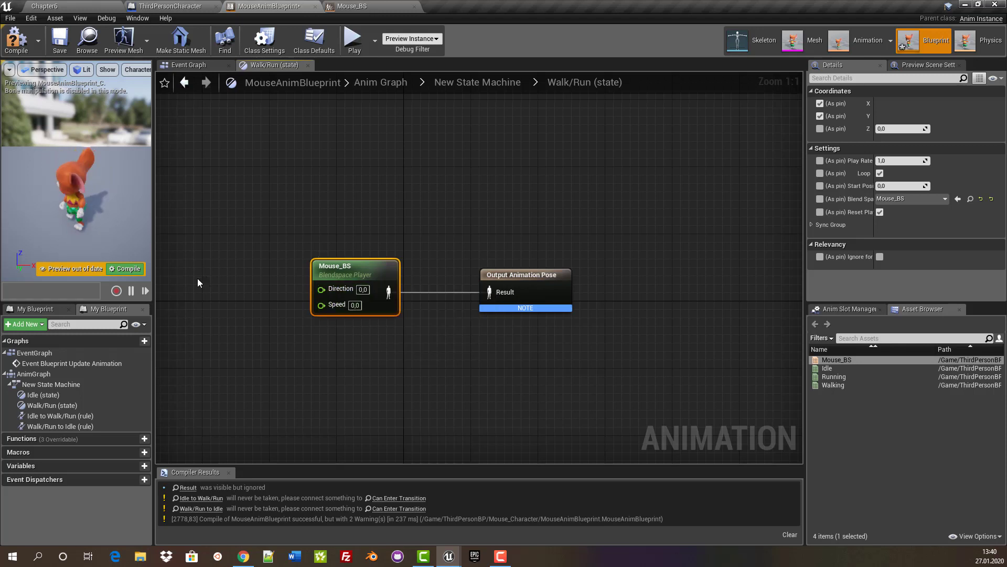
left_click(138, 467)
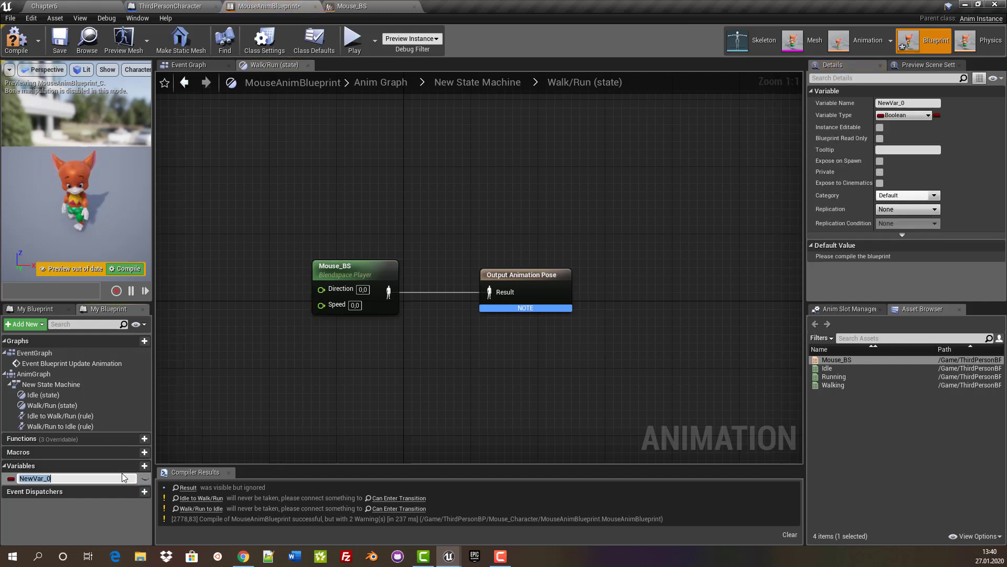
type("D")
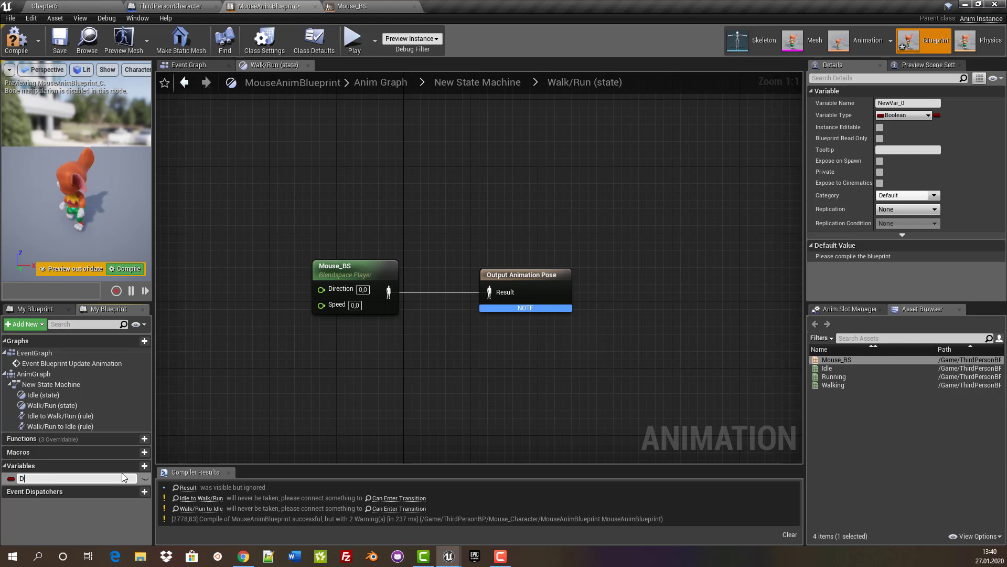
type("irect")
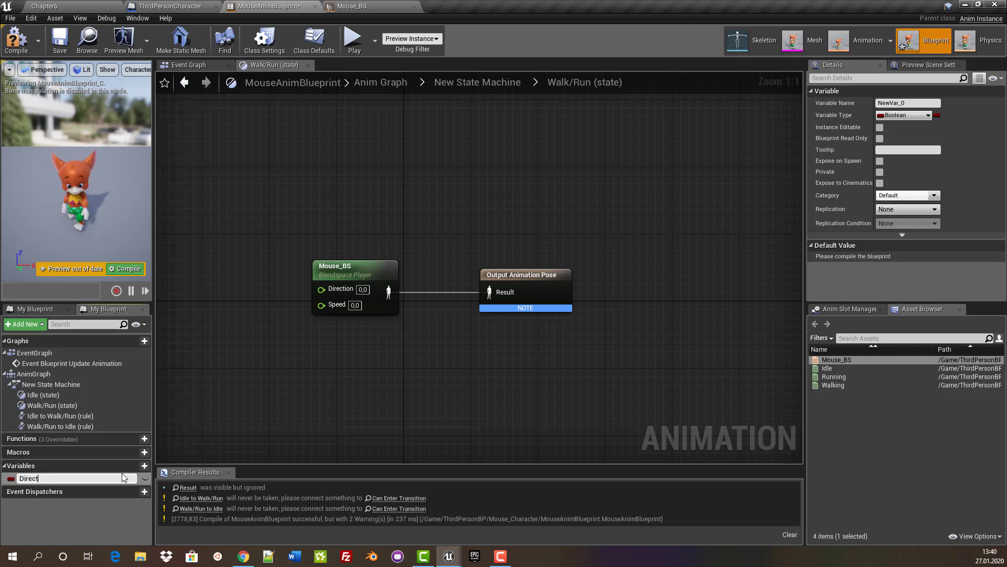
type("ion")
key("Return")
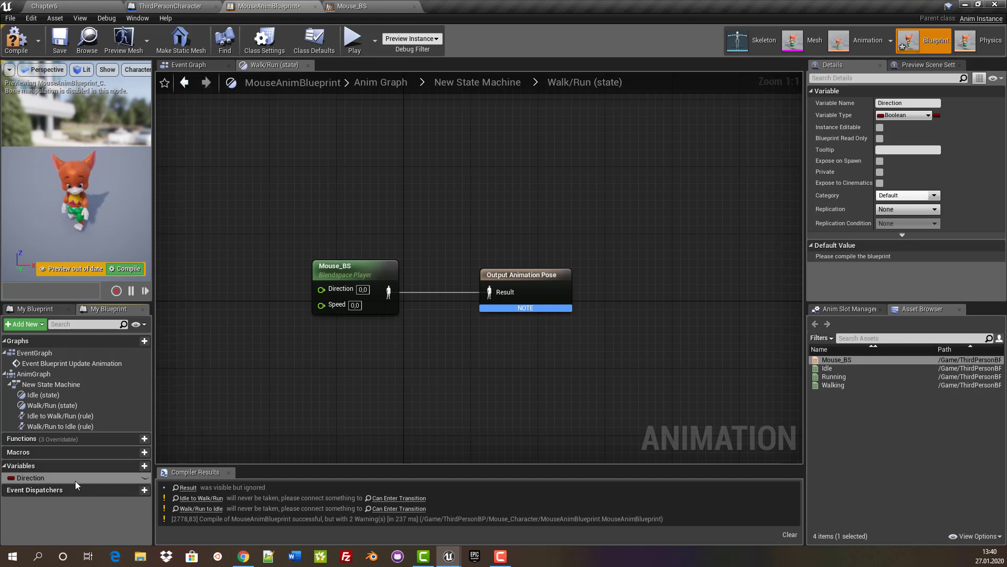
left_click(13, 477)
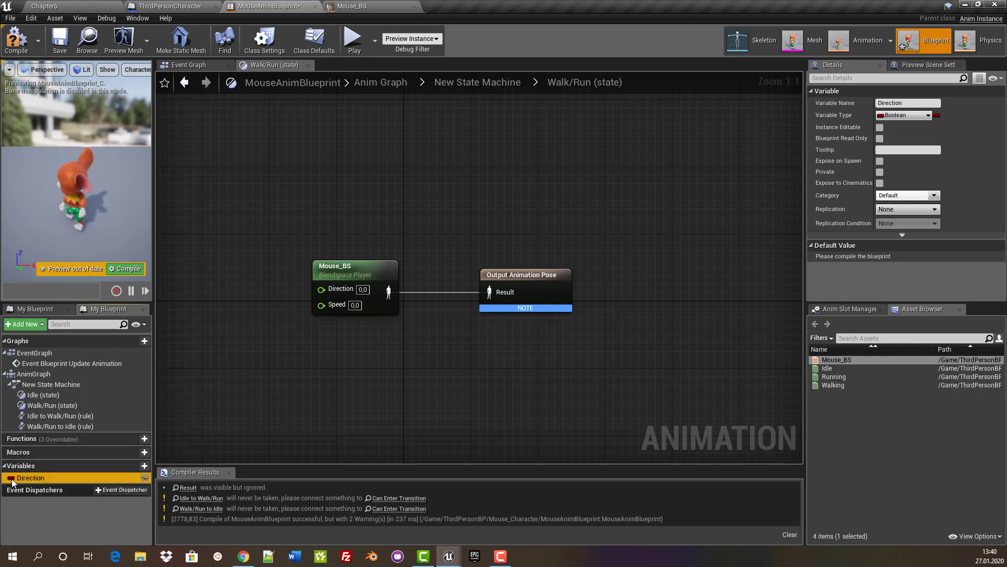
left_click(11, 478)
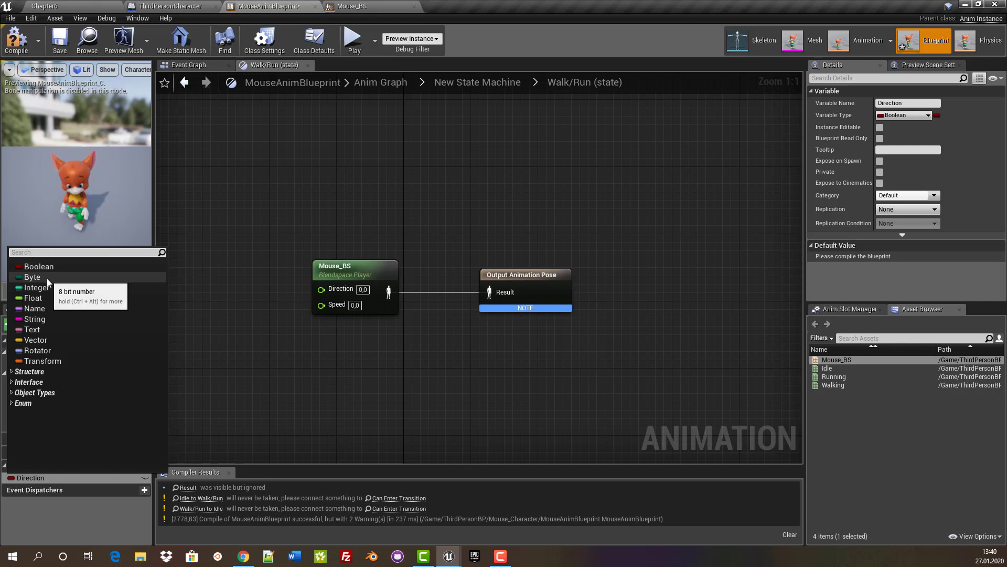
left_click(42, 297)
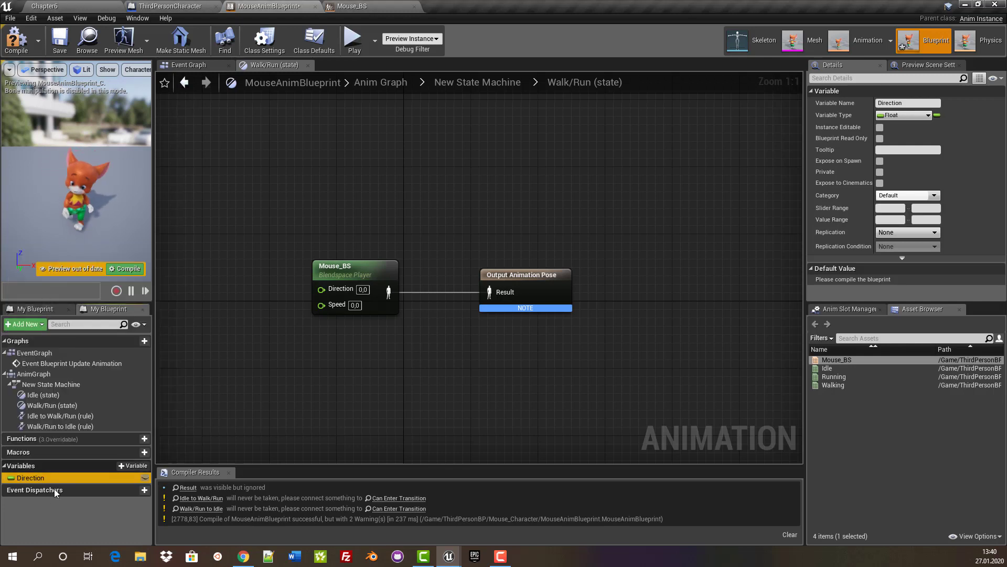
Add a Speed variable and tidy the Mouse_BS and Output Animation Pose nodes
left_click(134, 466)
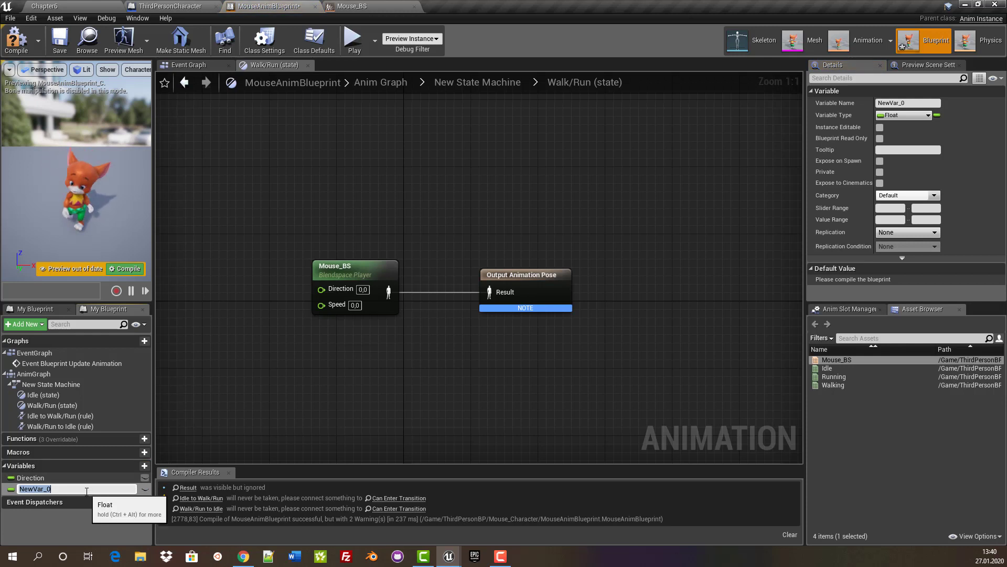
type("Speed")
key("Return")
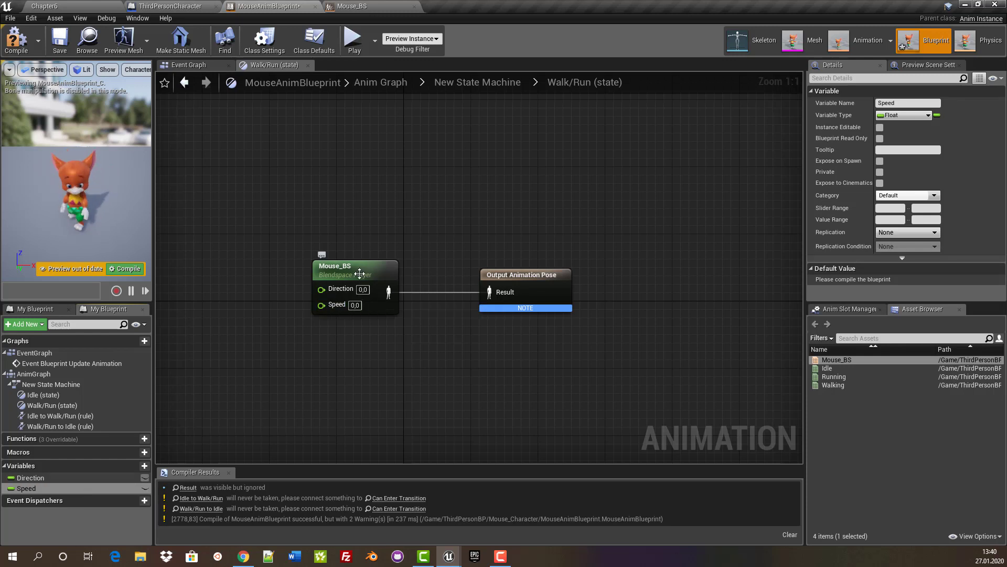
left_click_drag(356, 270, 330, 271)
left_click_drag(531, 276, 555, 268)
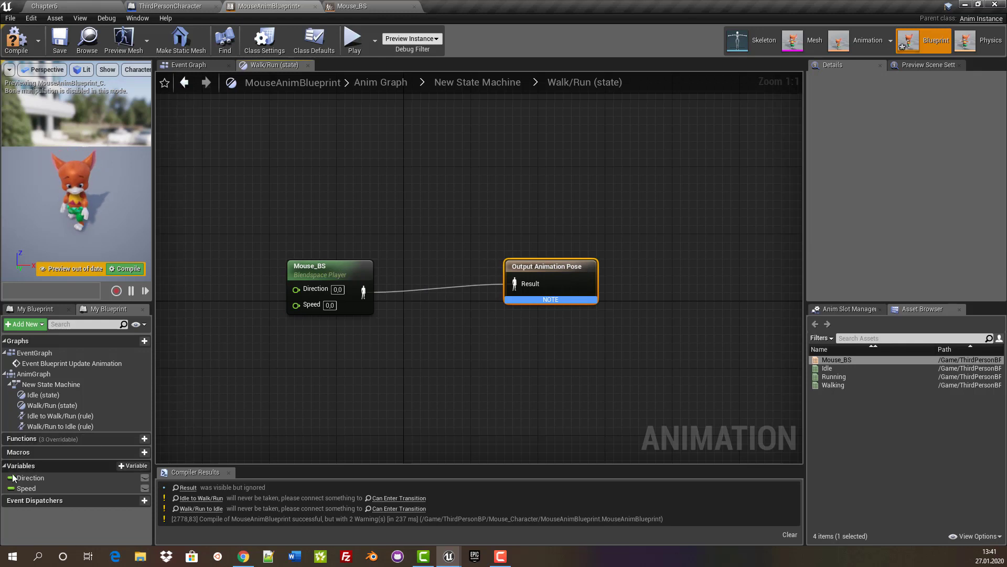
Add a Direction getter and connect it to Mouse_BS's Direction input
left_click_drag(22, 478, 207, 234)
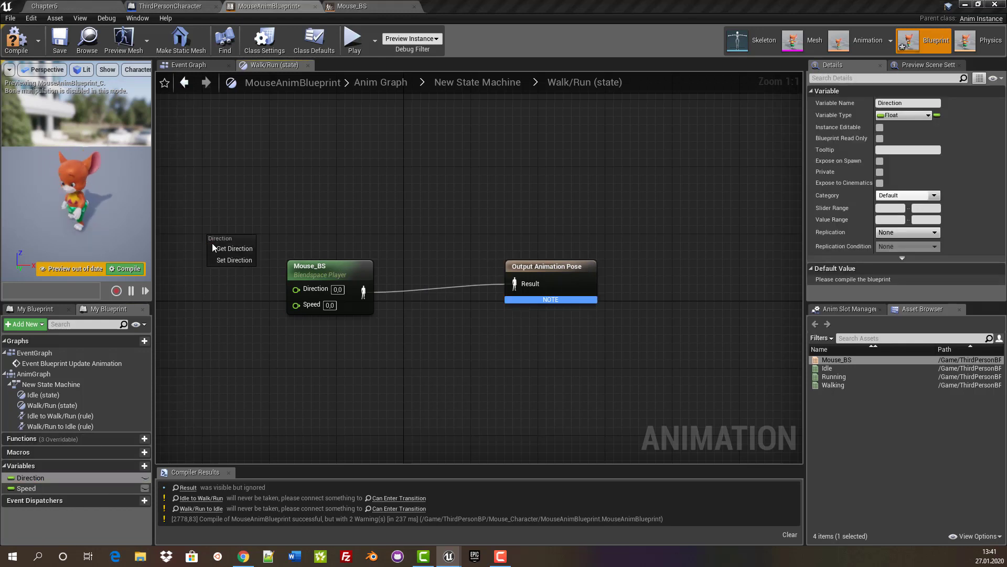
left_click(234, 248)
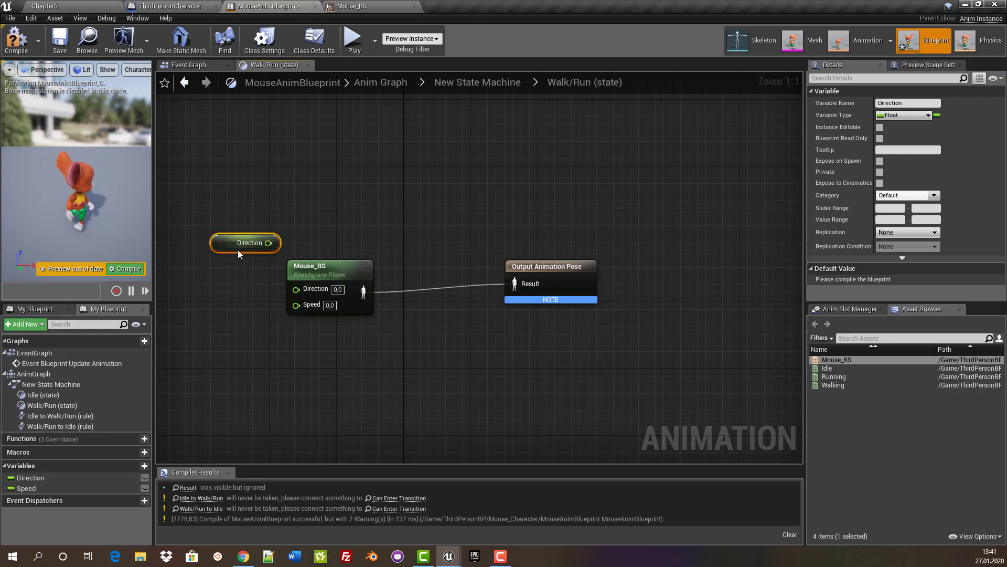
mouse_move(228, 244)
left_mouse_down()
mouse_move(208, 243)
mouse_move(296, 290)
mouse_move(336, 270)
left_mouse_up()
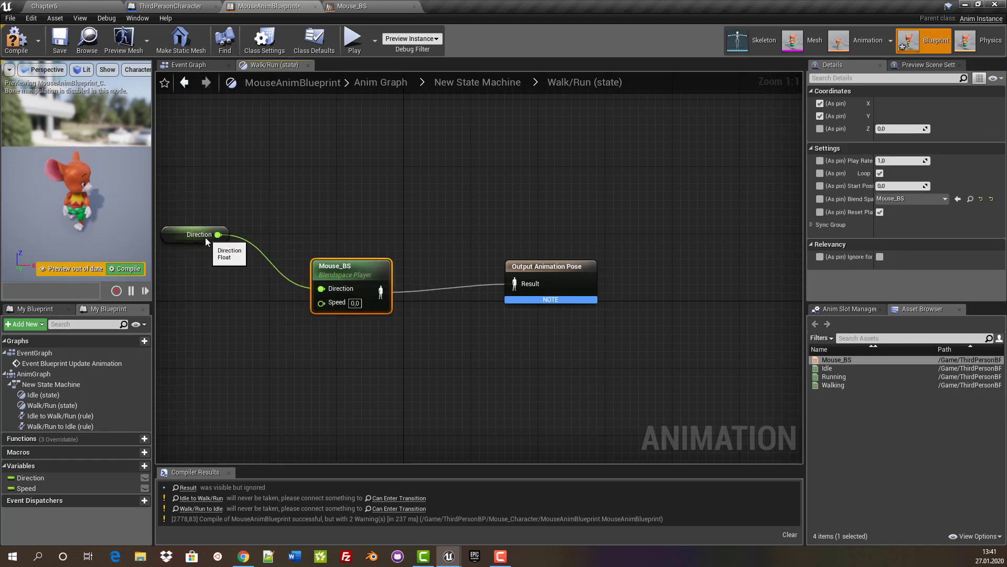
mouse_move(218, 234)
left_mouse_down()
mouse_move(226, 231)
mouse_move(201, 233)
left_mouse_up()
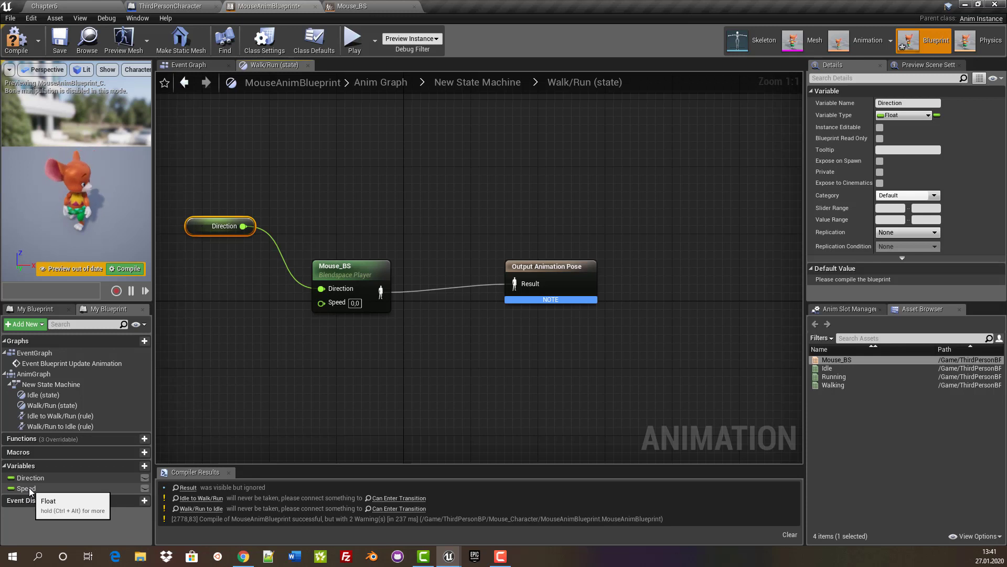
Connect a Speed getter to Mouse_BS's Speed input and compile the blueprint (2 warnings)
mouse_move(29, 488)
left_mouse_down()
mouse_move(218, 320)
mouse_move(206, 316)
left_mouse_up()
left_click(231, 330)
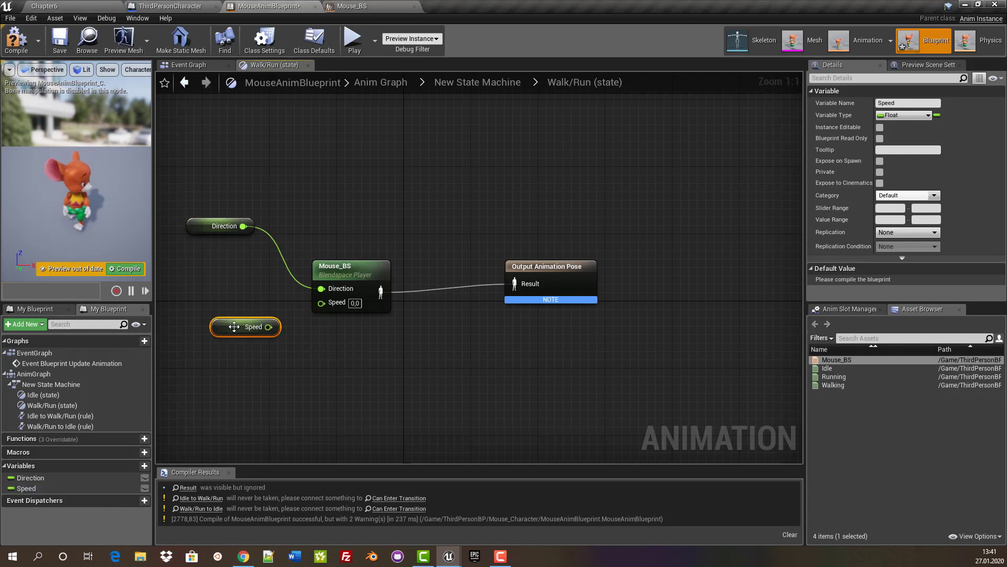
left_click_drag(269, 327, 322, 304)
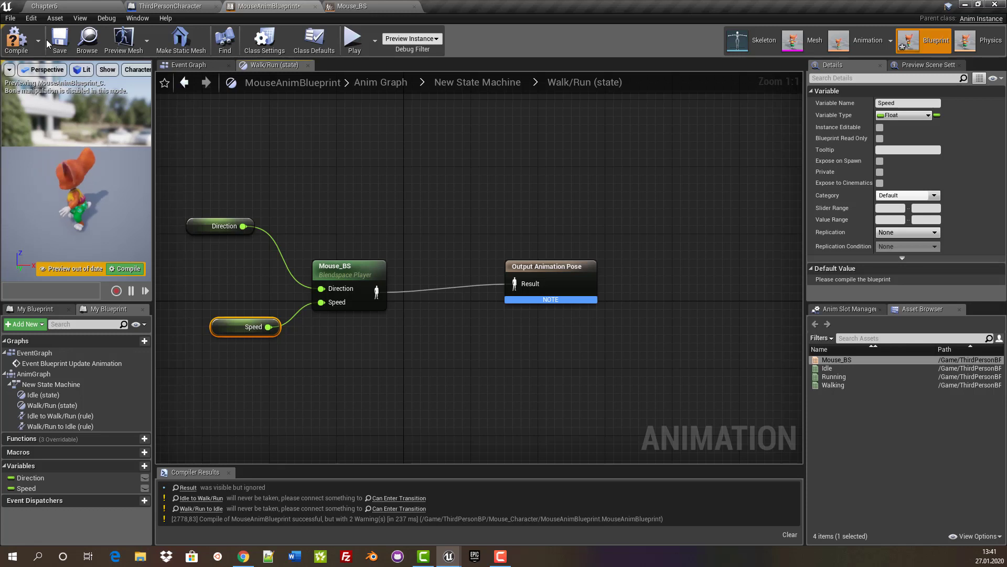
left_click(24, 44)
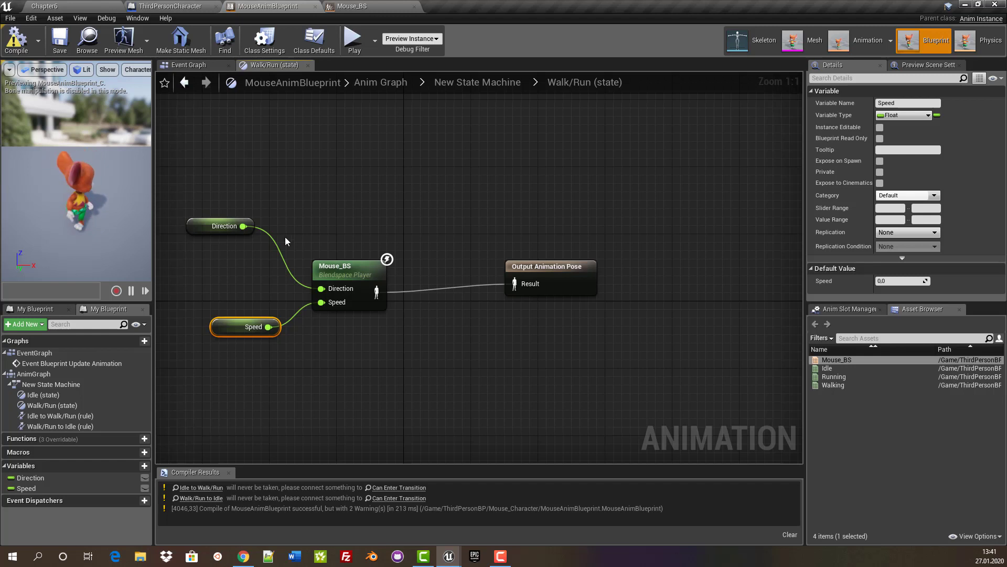
mouse_move(386, 260)
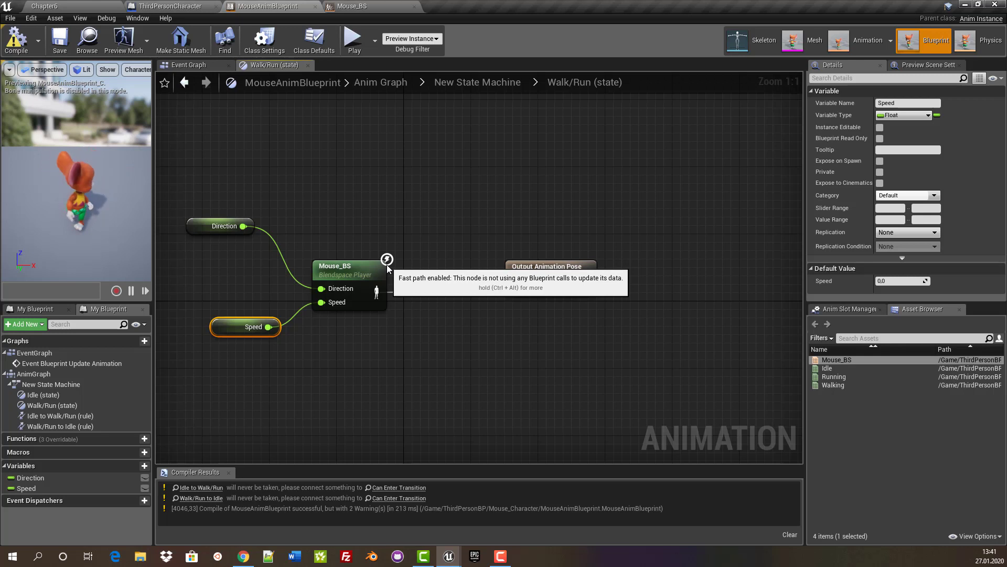
In the Event Graph, run a Cast To ThirdPersonCharacter from the Update Animation event
left_click(190, 65)
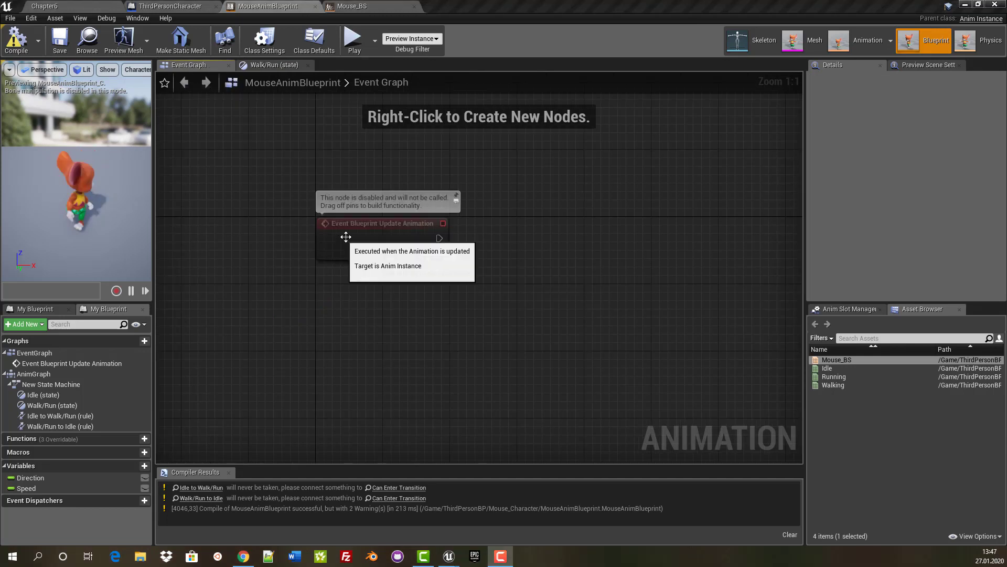
left_click_drag(398, 224, 297, 207)
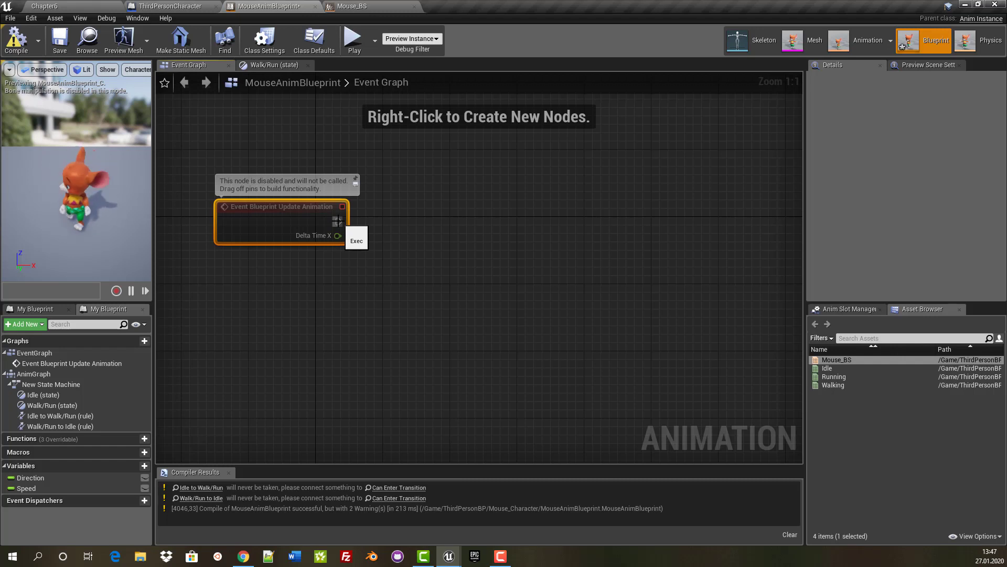
left_click_drag(337, 221, 433, 234)
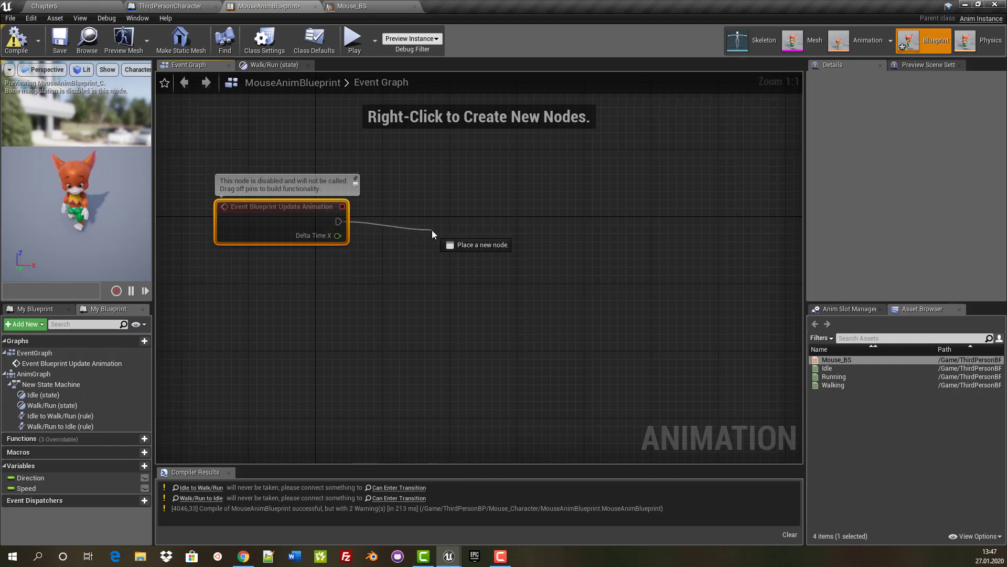
left_click_drag(433, 234, 450, 232)
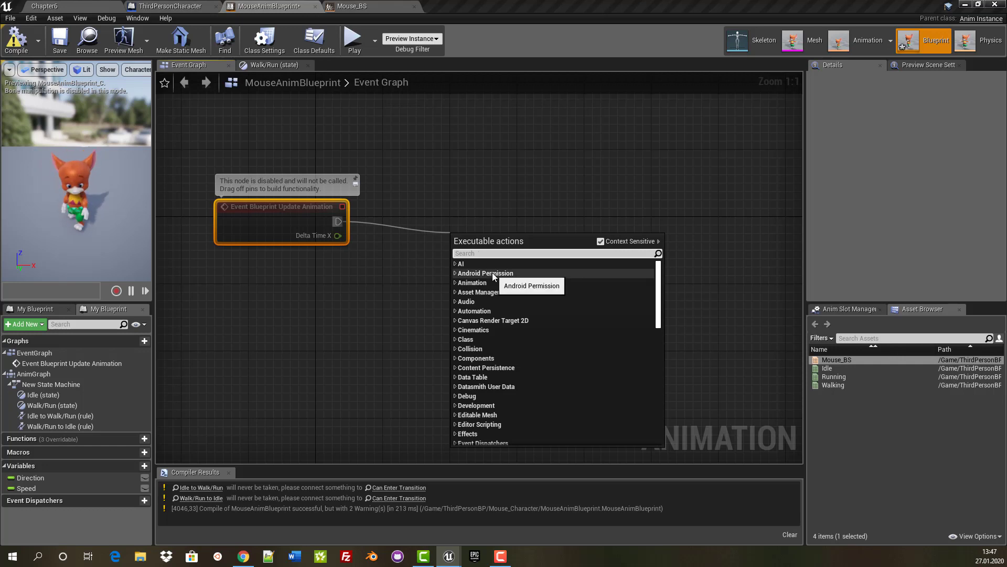
type("cast ")
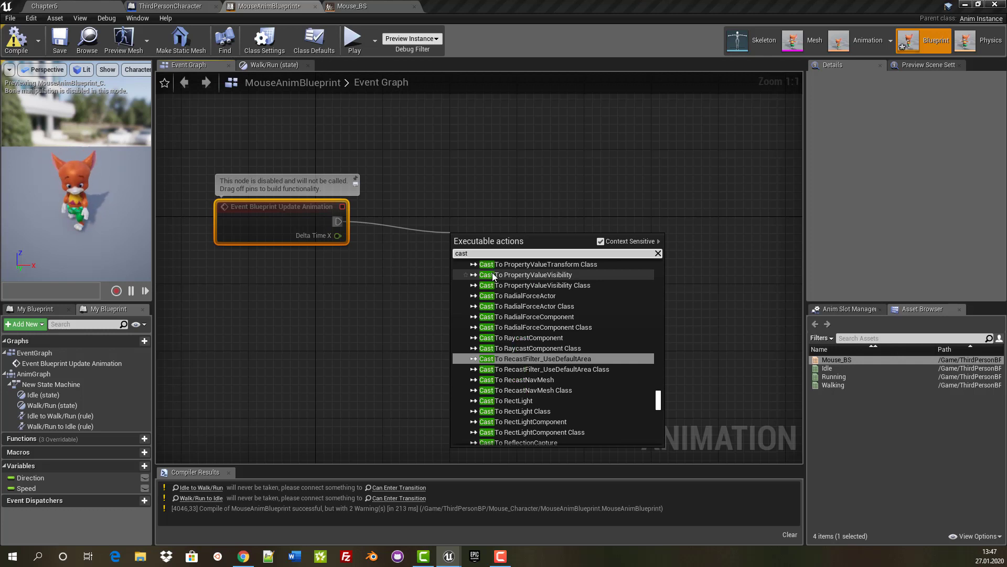
type("to")
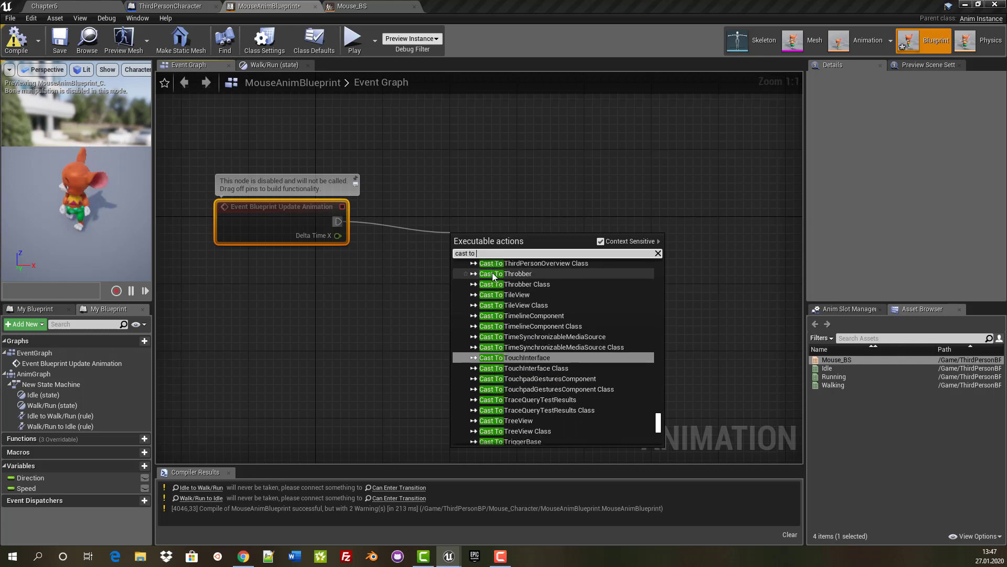
type(" third")
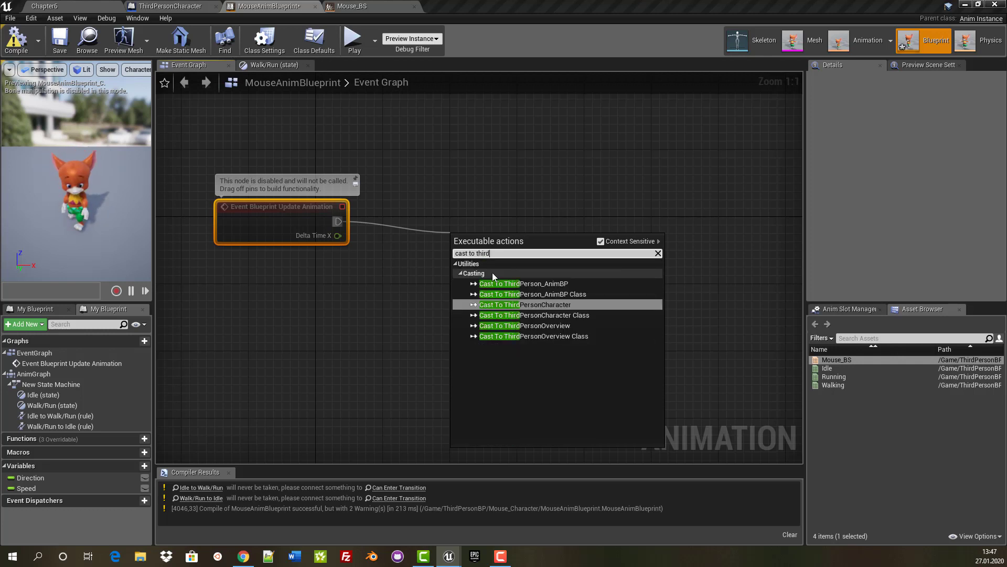
left_click(532, 303)
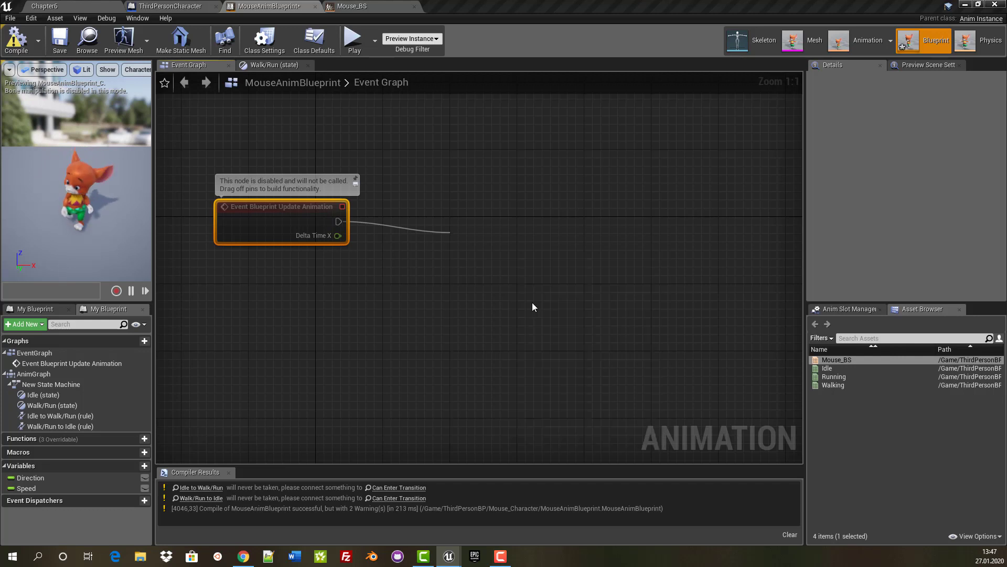
left_click_drag(510, 238, 484, 247)
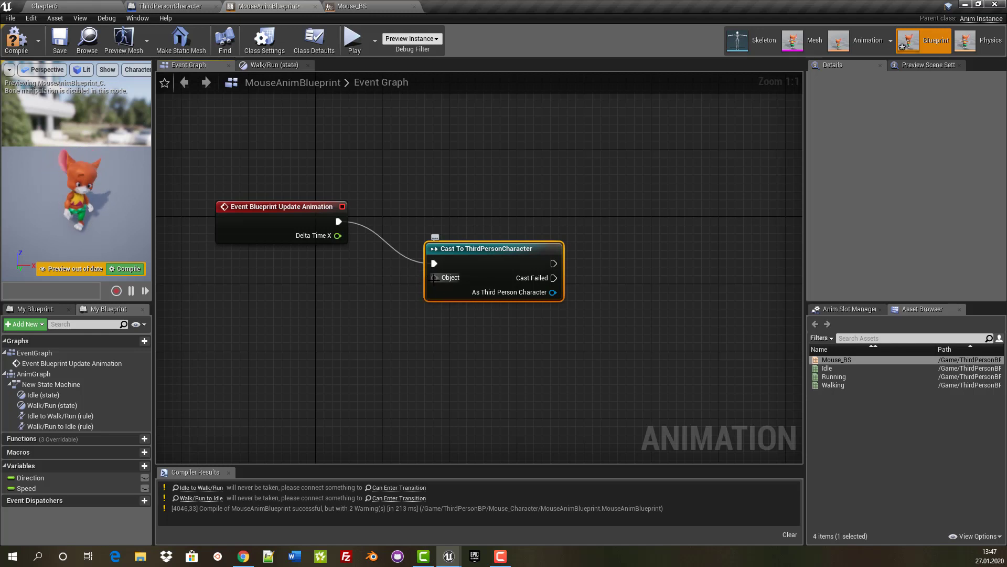
Feed the cast's Object input from a Try Get Pawn Owner node and align the nodes
mouse_move(434, 279)
left_mouse_down()
mouse_move(408, 181)
mouse_move(266, 329)
left_mouse_up()
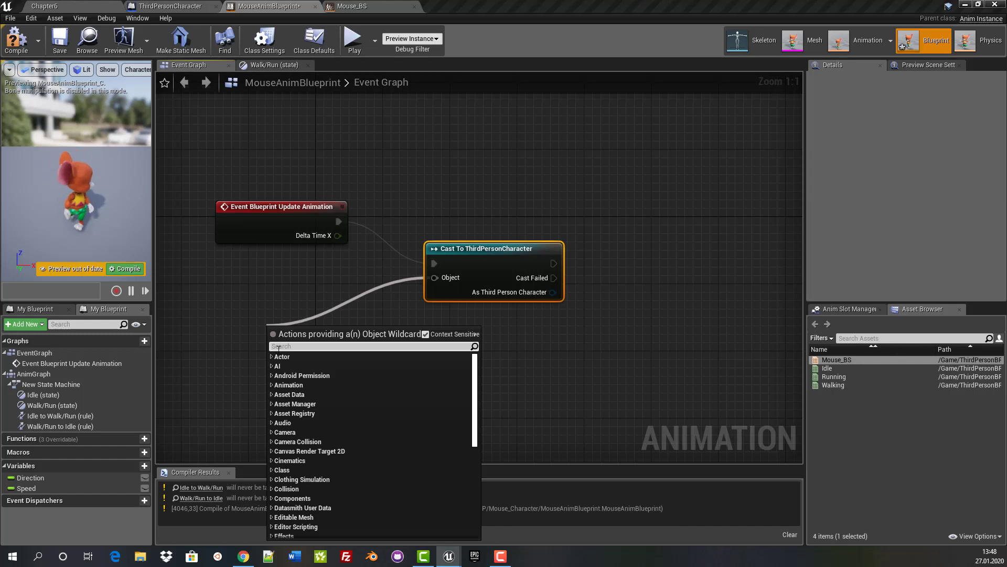
type("try")
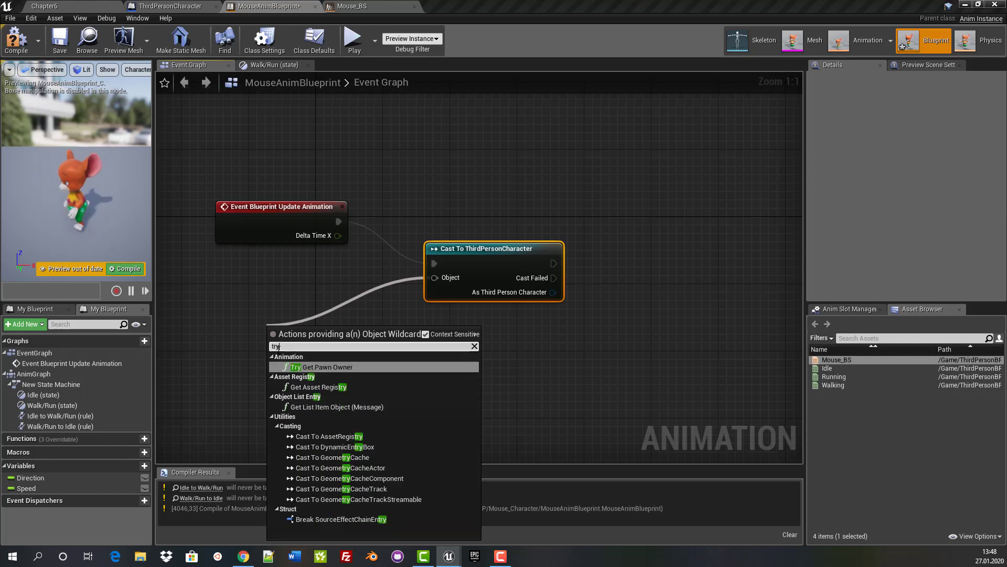
left_click(368, 369)
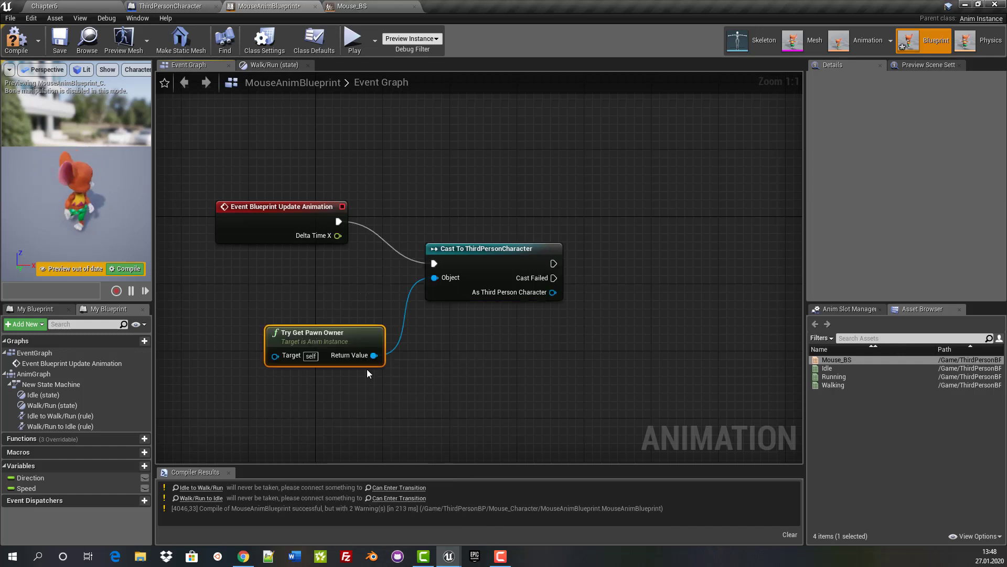
left_click_drag(332, 336, 323, 335)
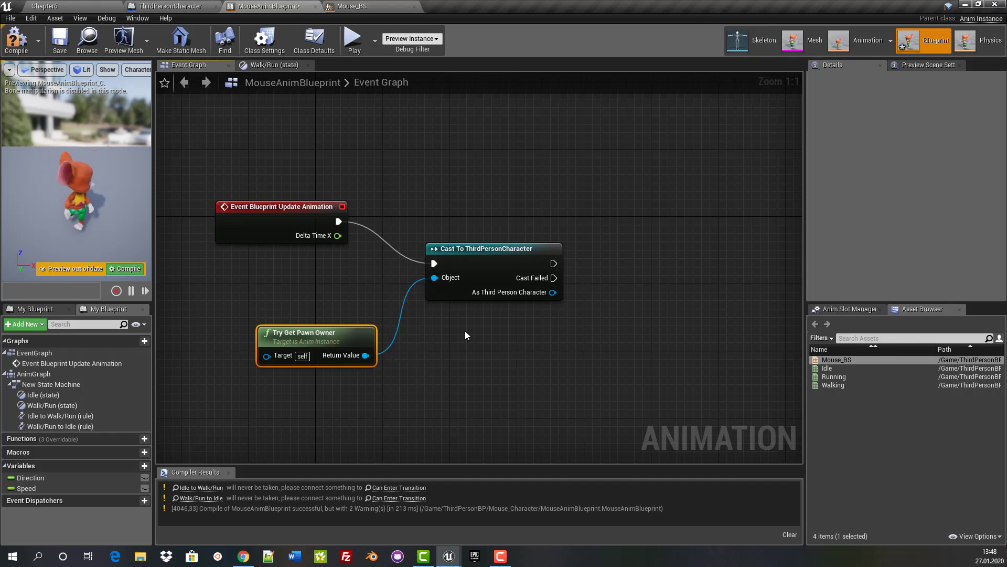
left_click_drag(514, 247, 498, 247)
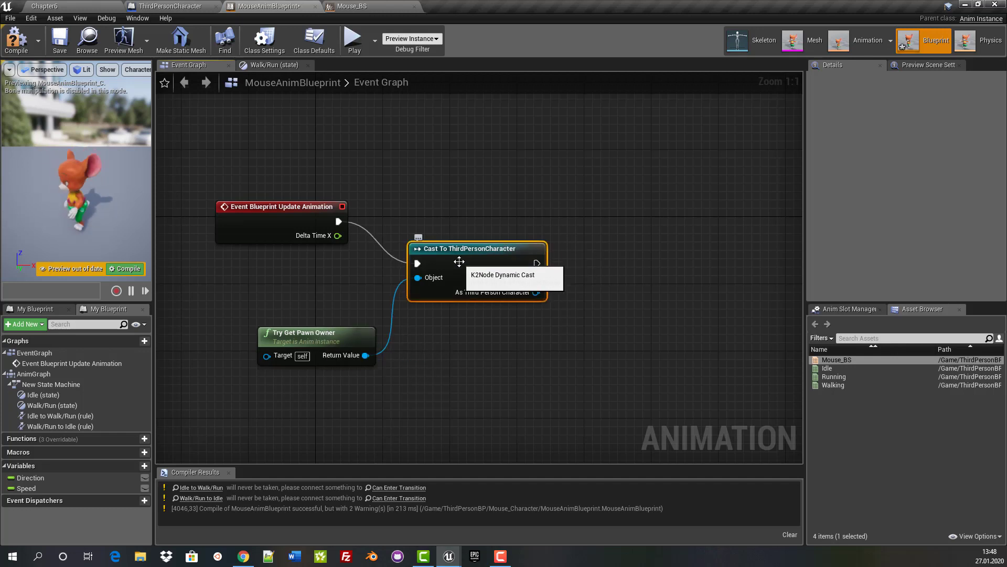
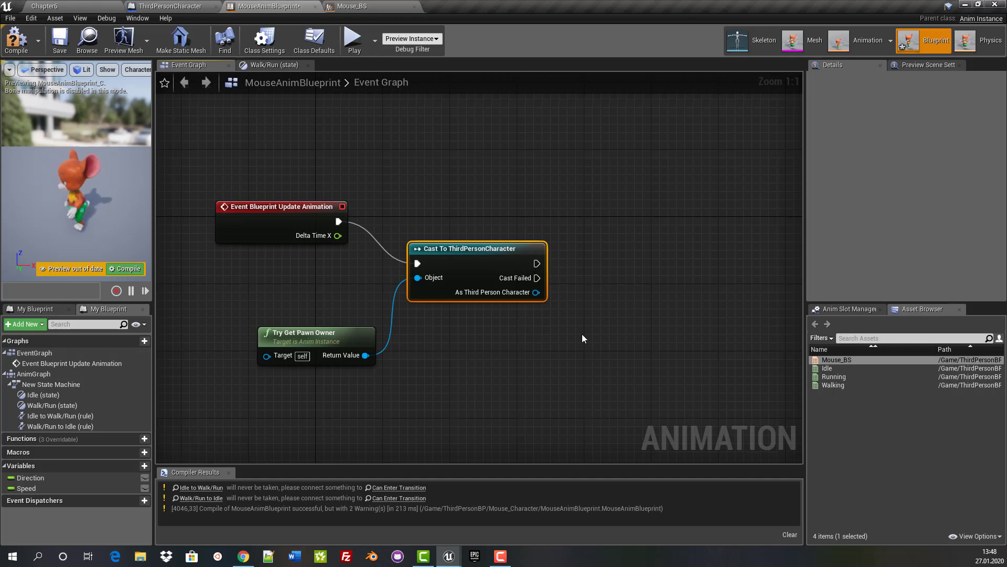
Clear the selection and pan the graph to make room beside the Cast To ThirdPersonCharacter node
left_click_drag(581, 334, 531, 336)
right_click_drag(506, 325, 447, 321)
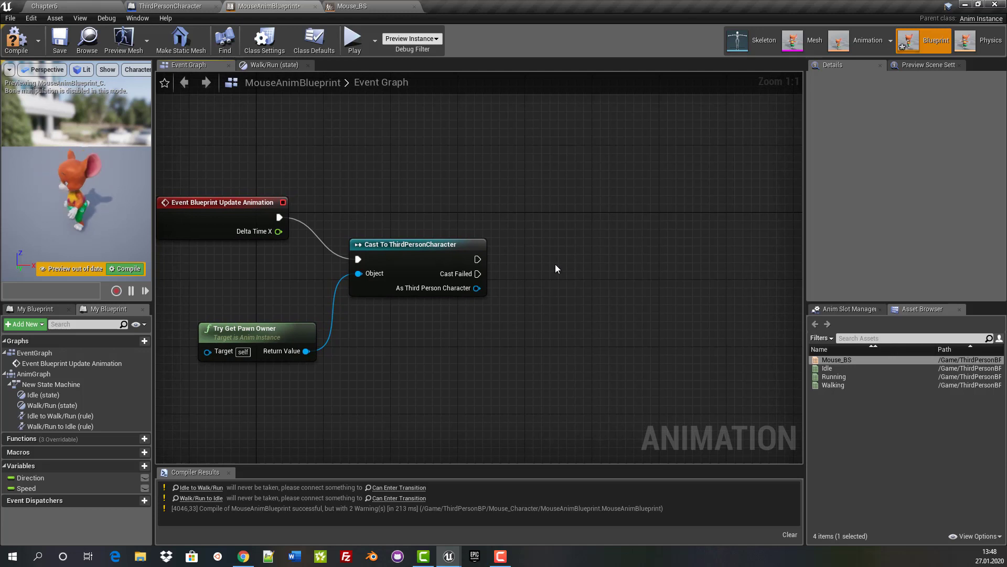
right_click(531, 338)
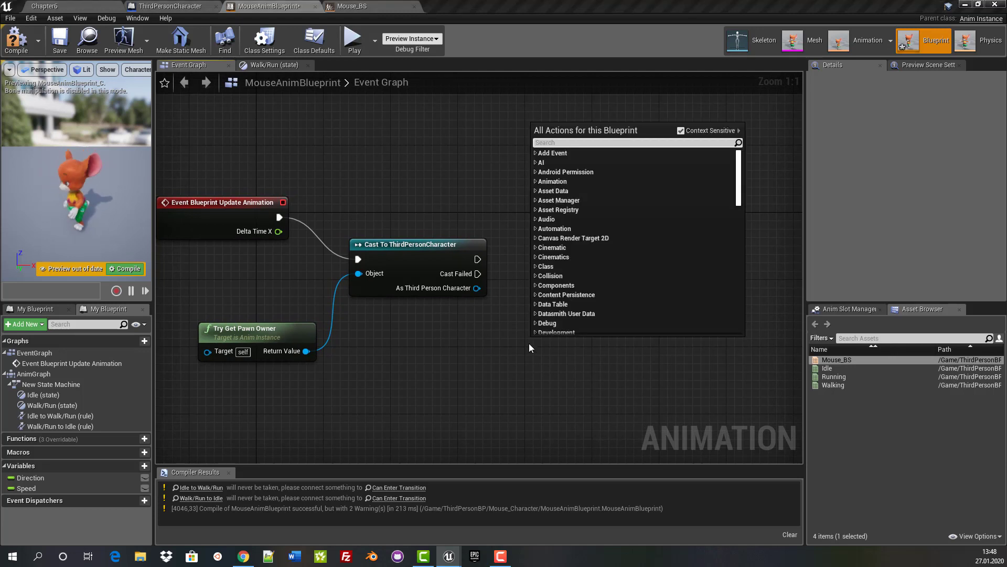
type("get")
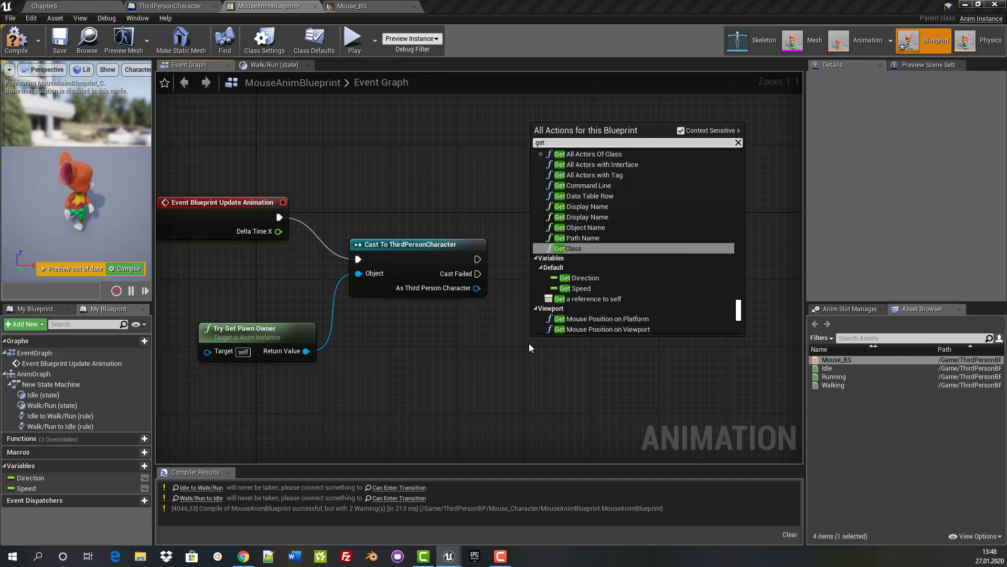
type("a")
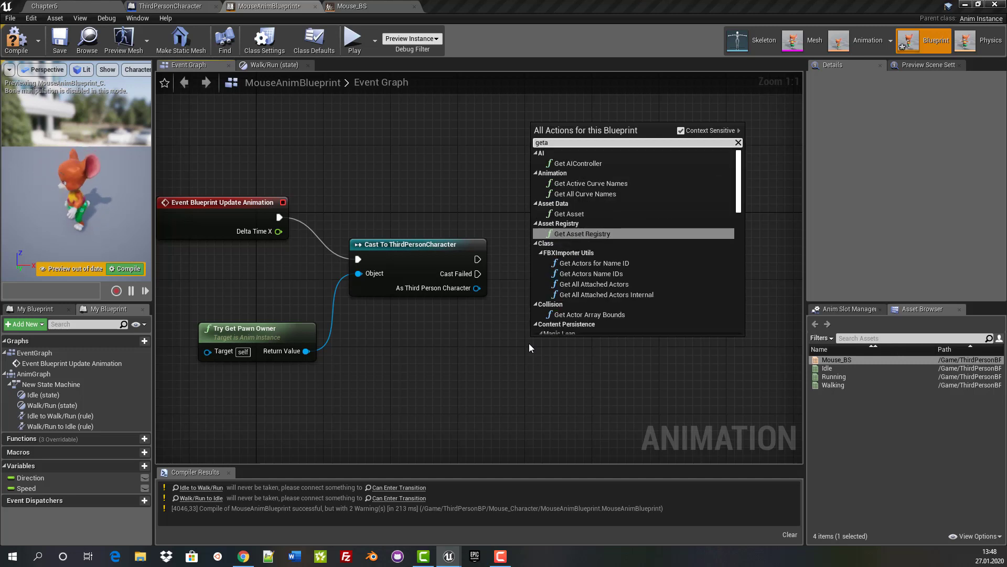
type("ctorro")
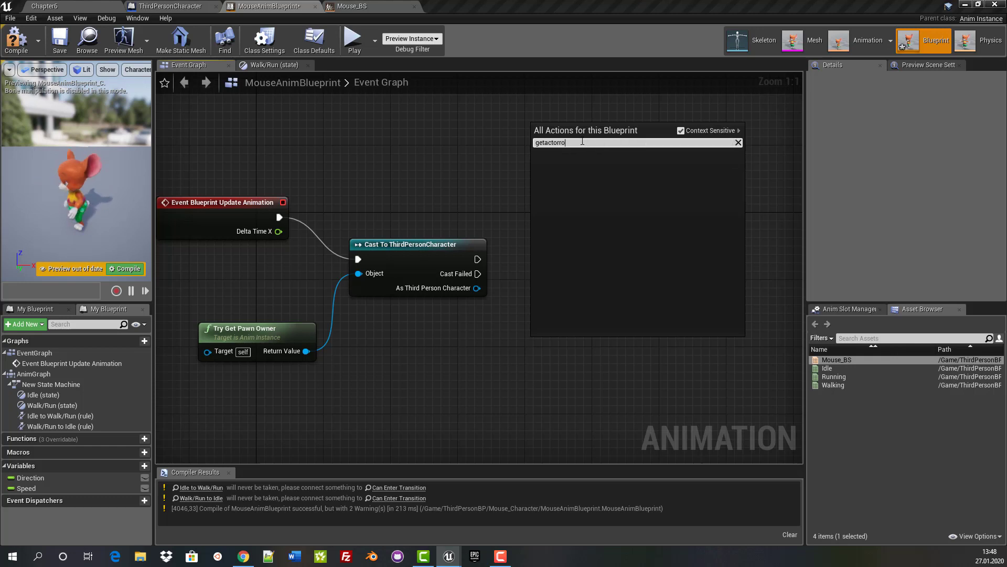
key("ctrl+a")
key("BackSpace")
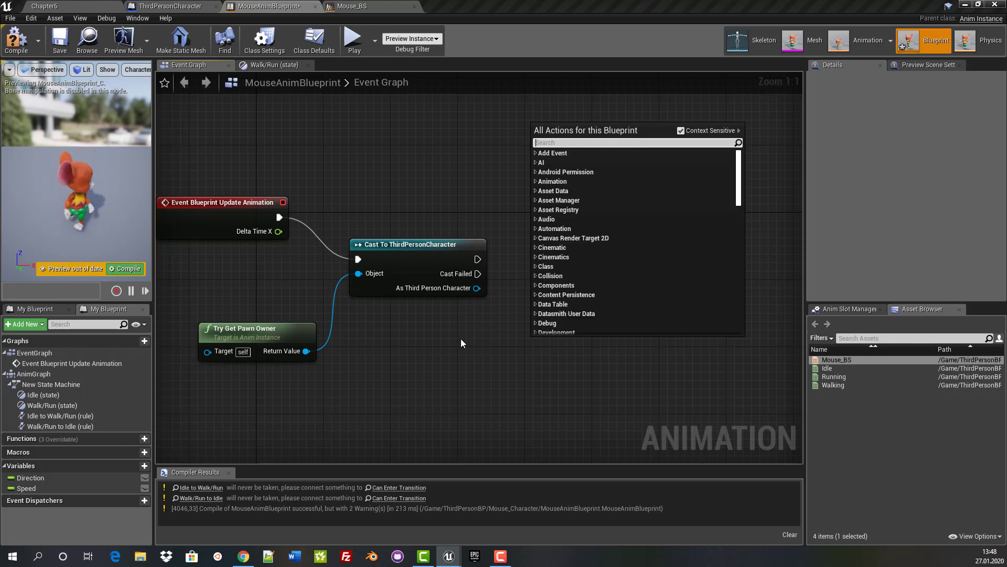
left_click(475, 288)
Add a GetActorRotation node wired from the As Third Person Character output
left_click_drag(476, 288, 566, 296)
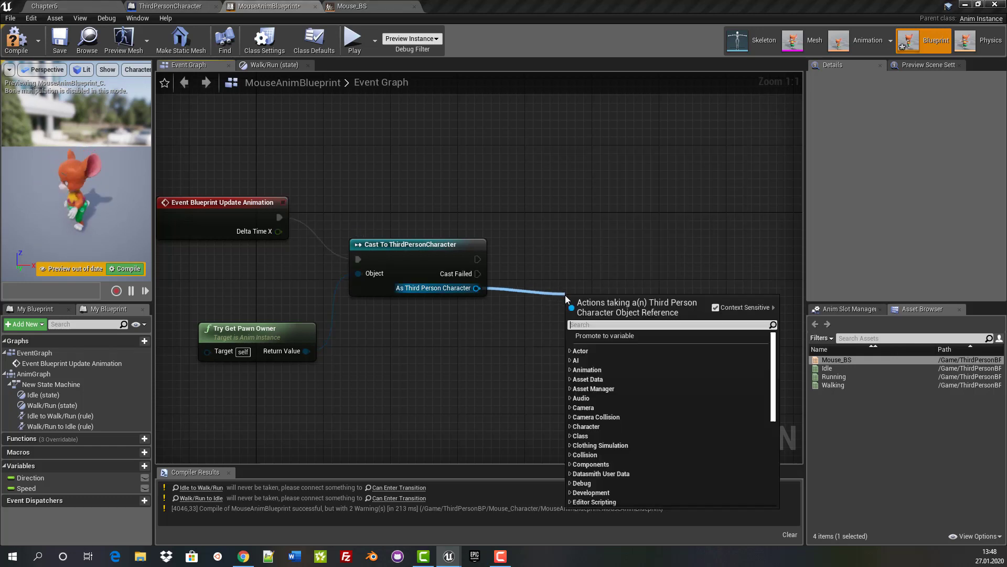
type("g")
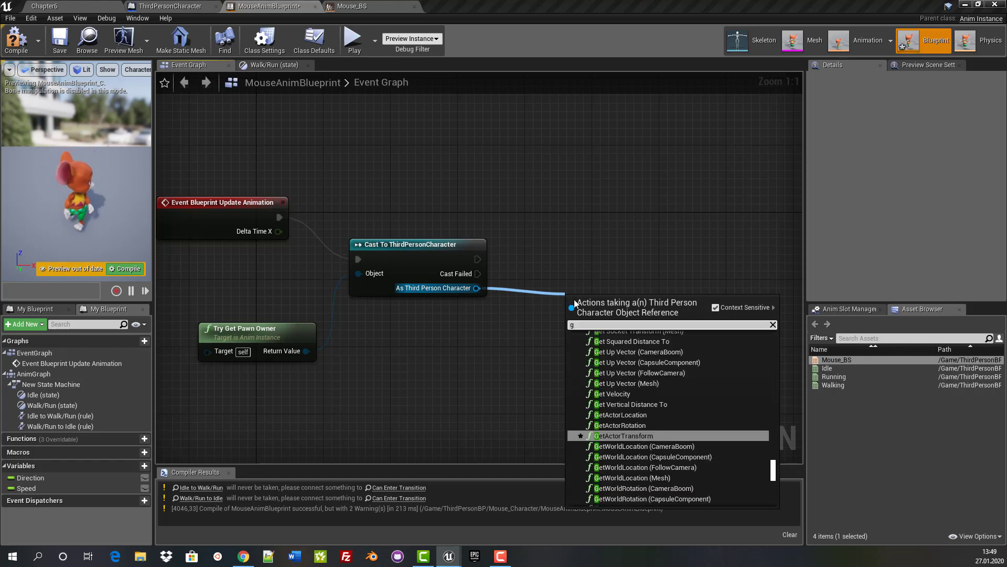
type("etactor")
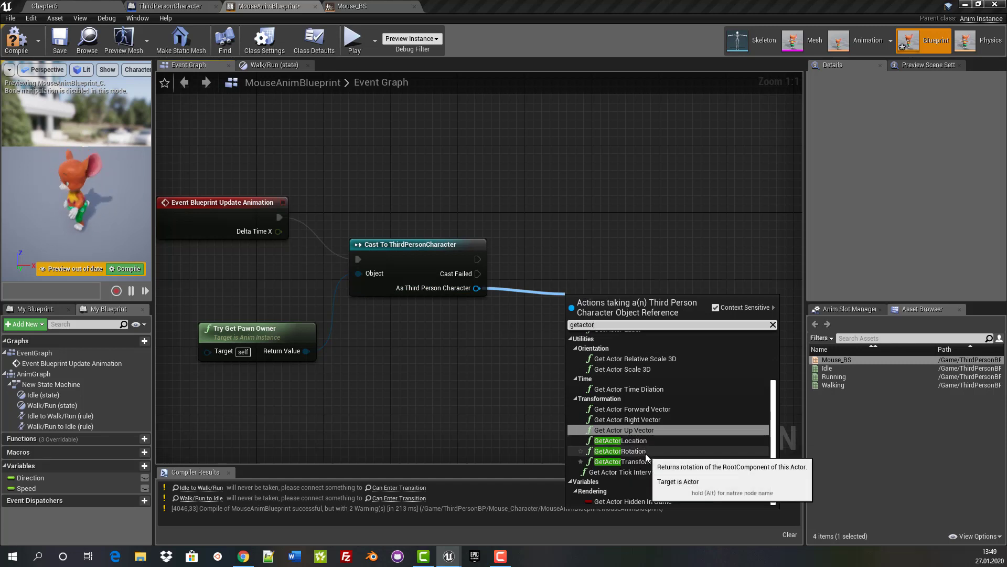
left_click(645, 452)
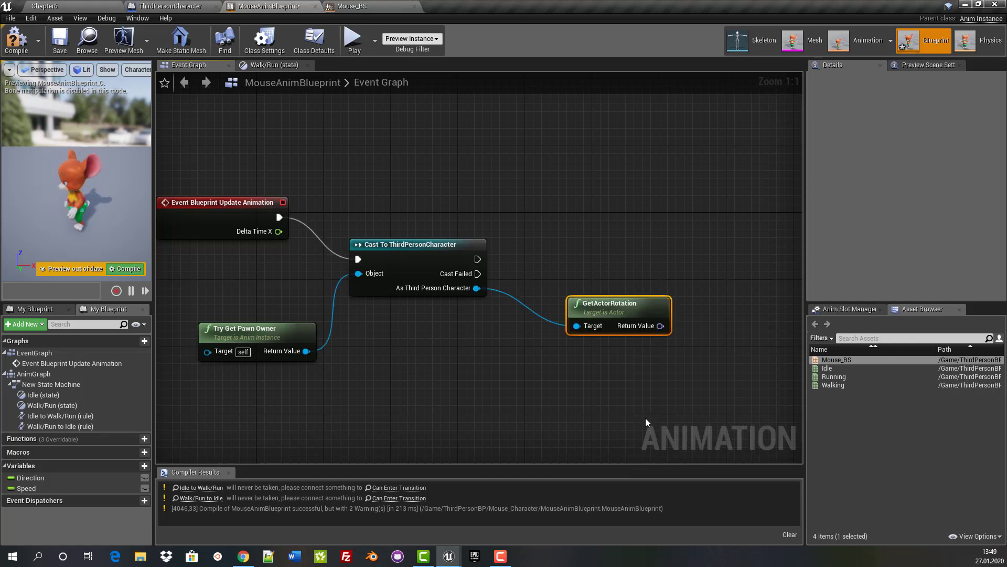
Move the GetActorRotation node lower left to free space above it
left_click_drag(632, 311, 590, 327)
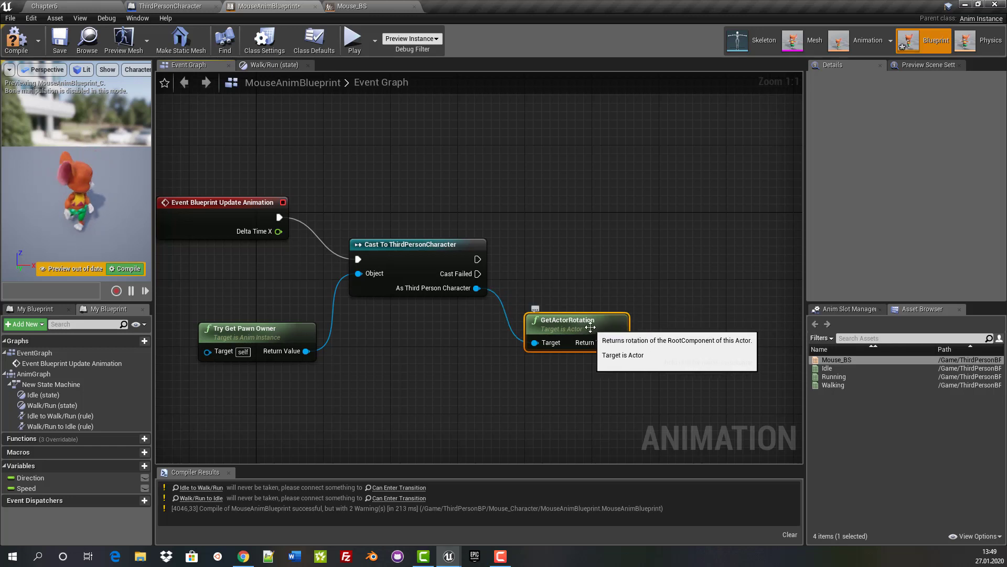
right_click(527, 228)
type("get")
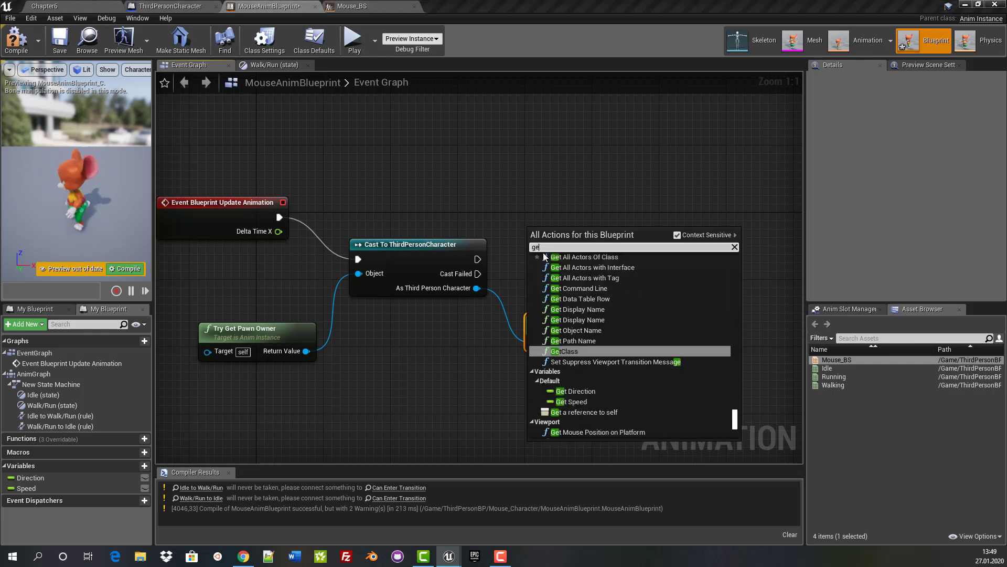
type(" velo")
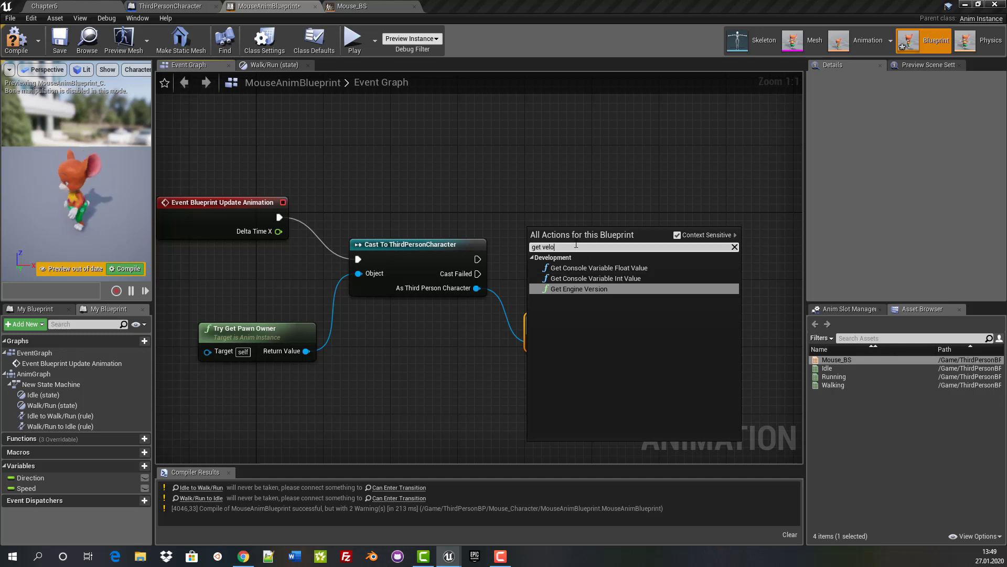
left_click(779, 266)
left_click(683, 197)
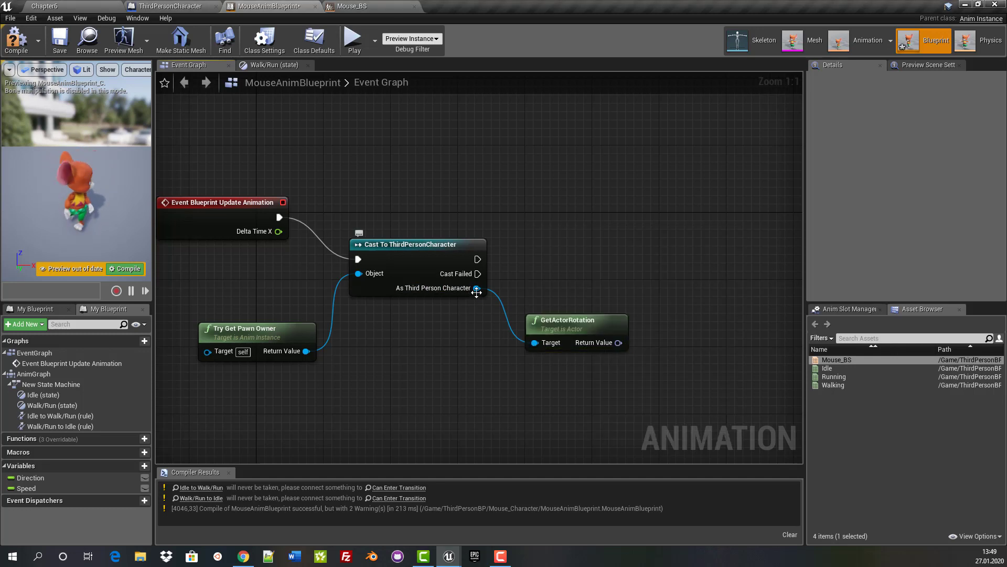
Add Get Velocity from As Third Person Character and line it up with GetActorRotation
left_click_drag(476, 288, 557, 227)
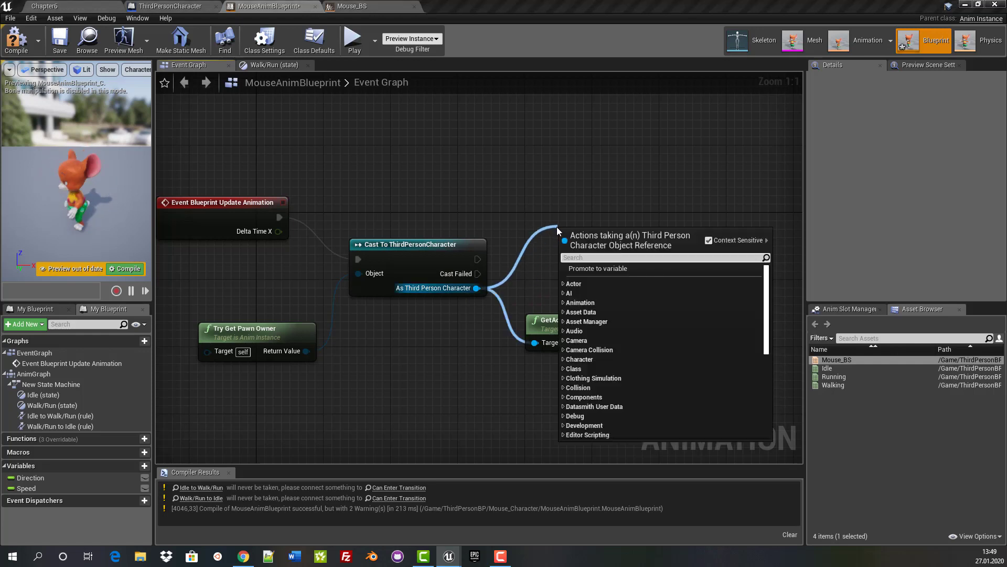
type("get")
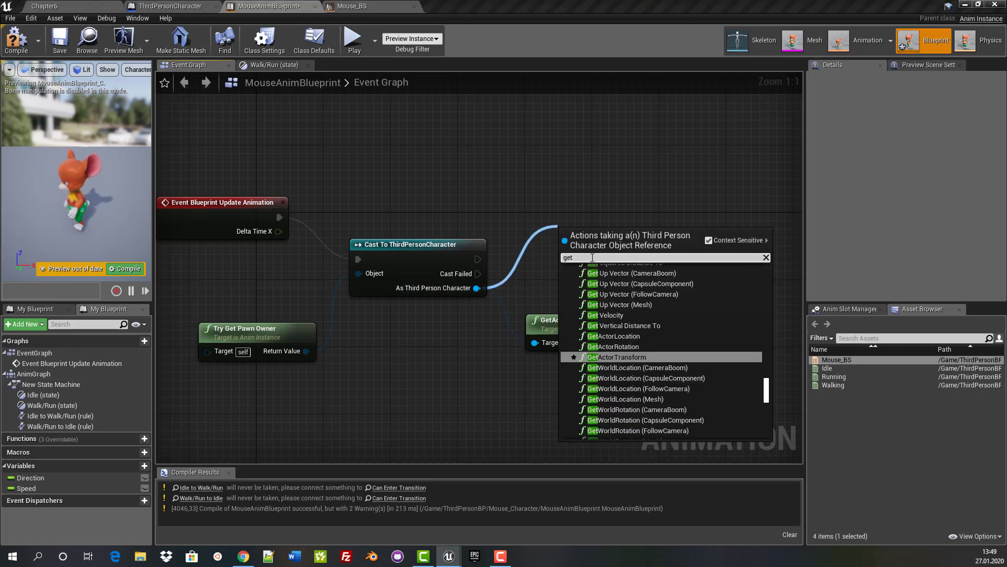
type("velo")
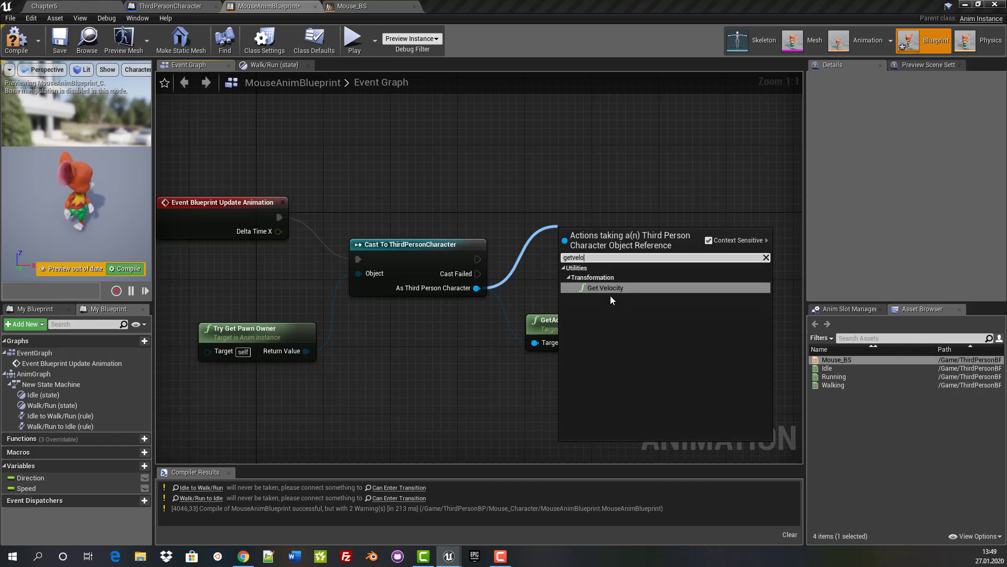
left_click(606, 286)
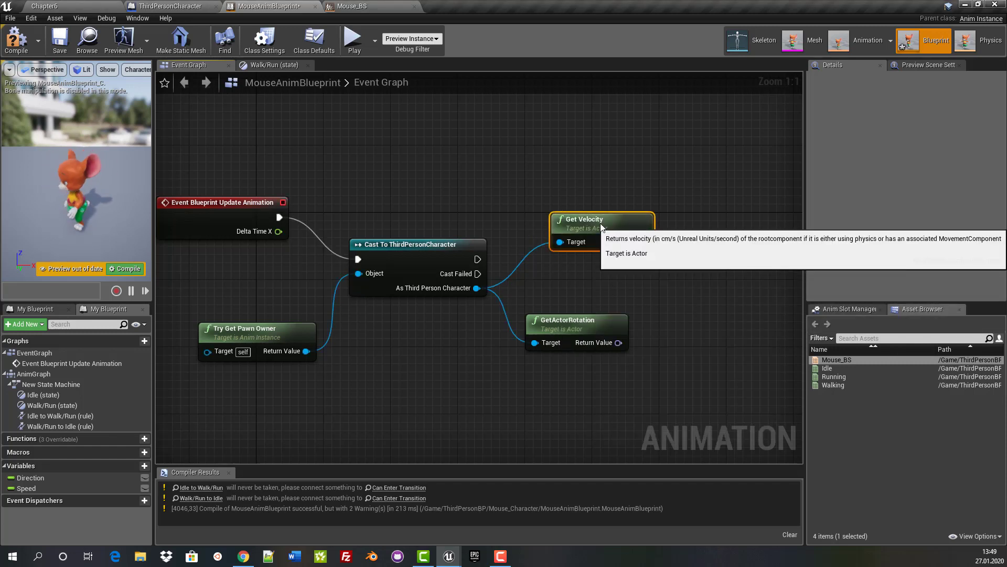
left_click_drag(602, 227, 560, 226)
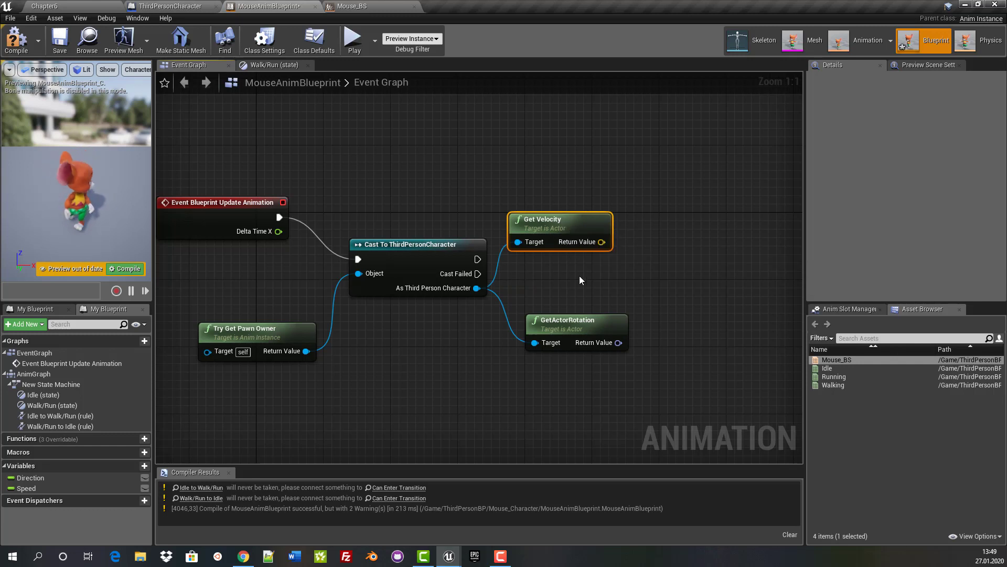
left_click_drag(559, 315, 551, 316)
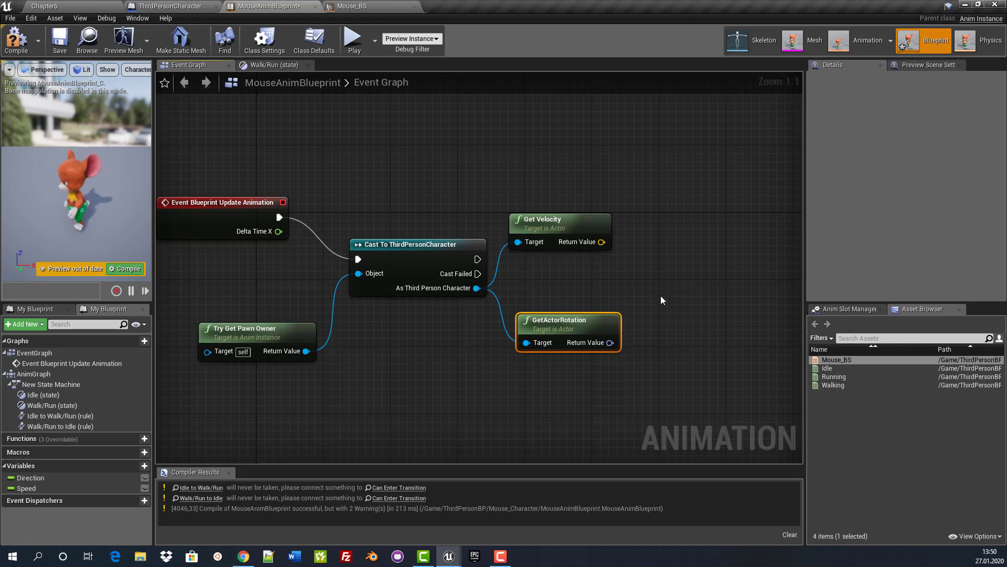
Add a Calculate Direction node through the 'calculate di' action search
right_click_drag(657, 290, 659, 290)
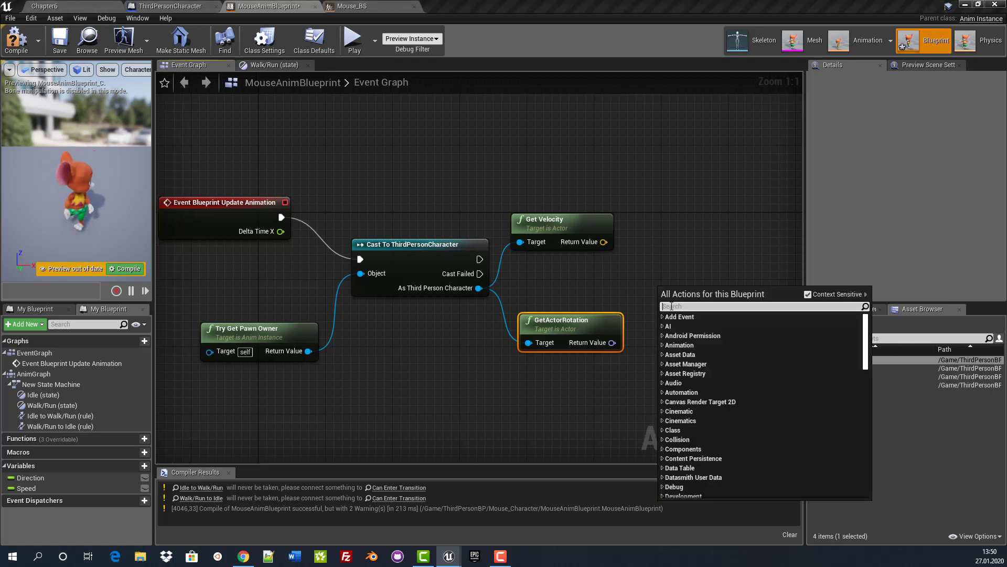
type("cal")
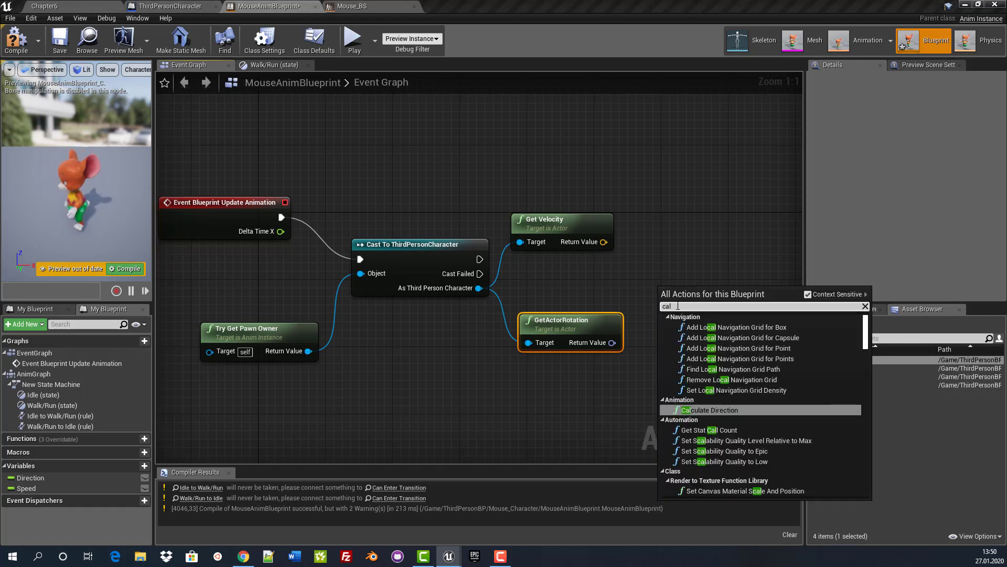
type("cula")
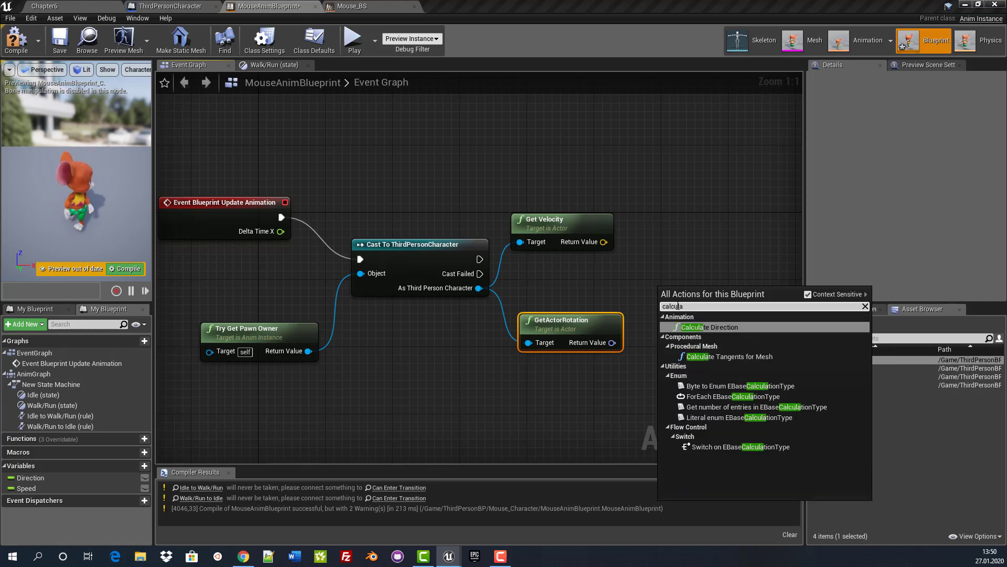
type("te di")
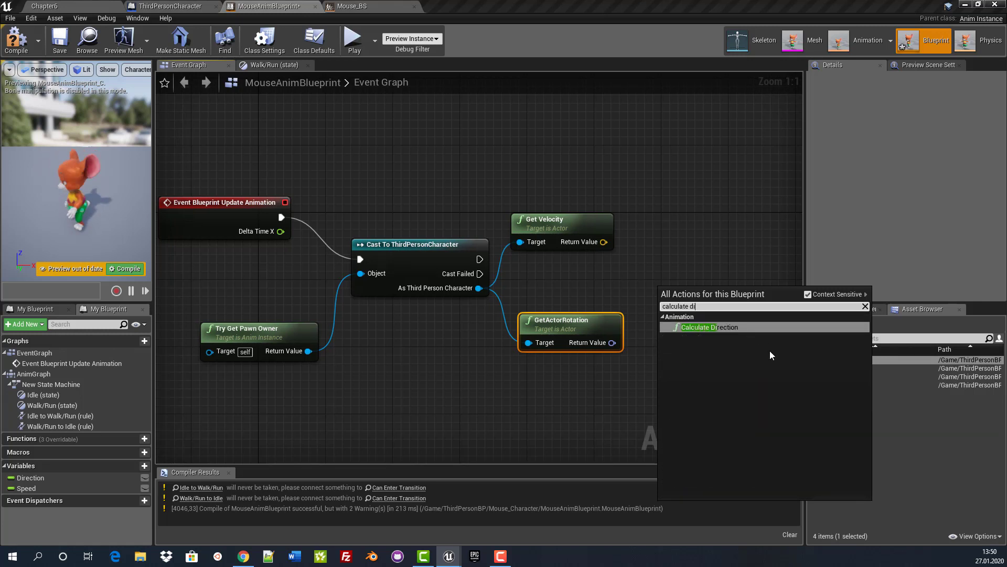
left_click(719, 328)
left_click_drag(713, 310, 703, 270)
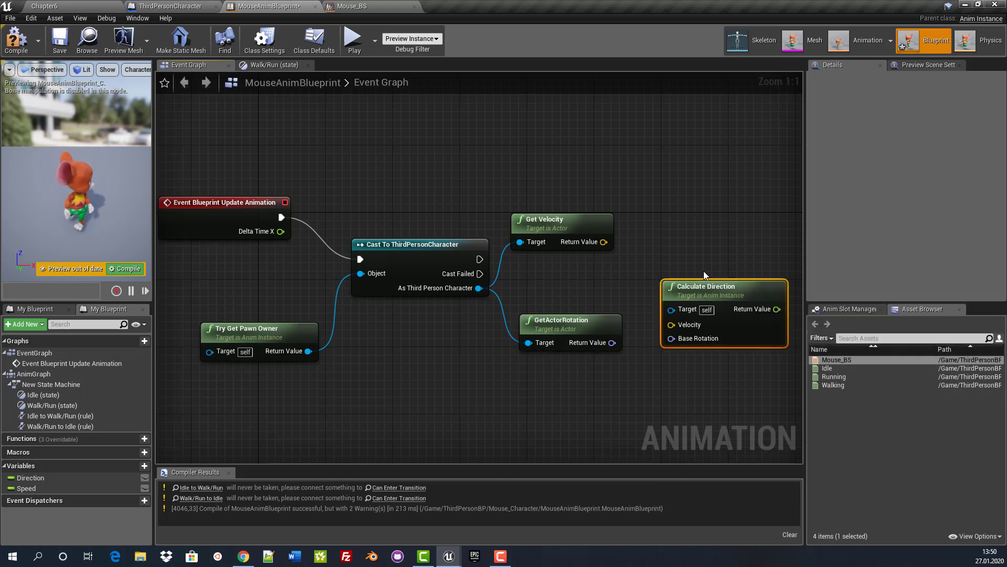
Place Get Velocity above the cast, GetActorRotation below, and Calculate Direction beside them
left_click_drag(555, 331, 496, 357)
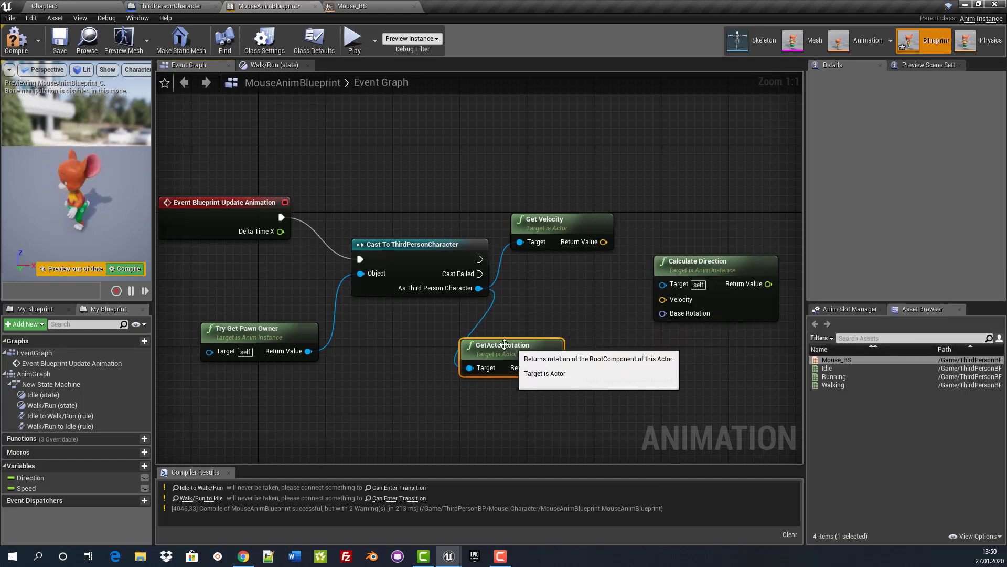
left_click_drag(570, 219, 541, 163)
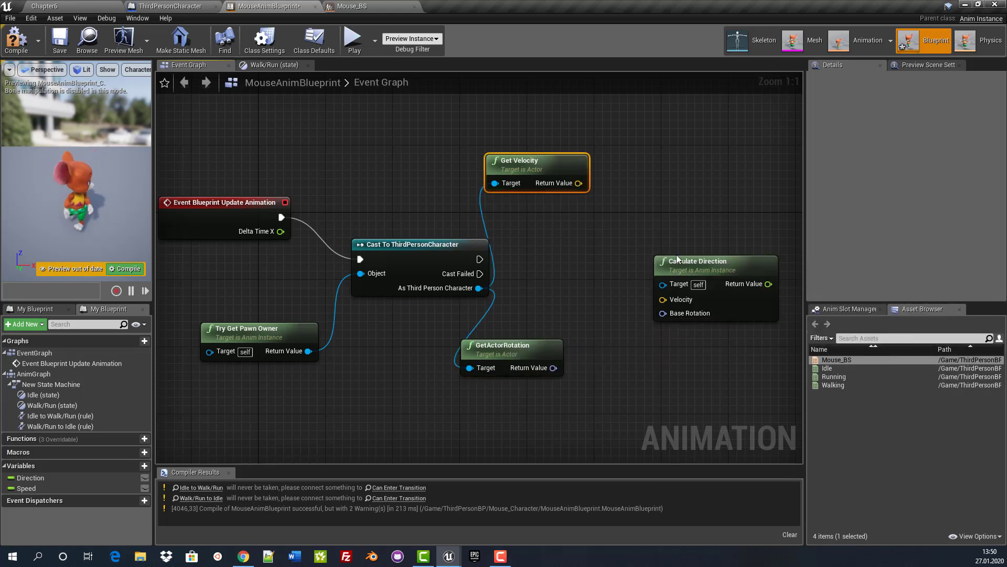
left_click_drag(677, 258, 574, 241)
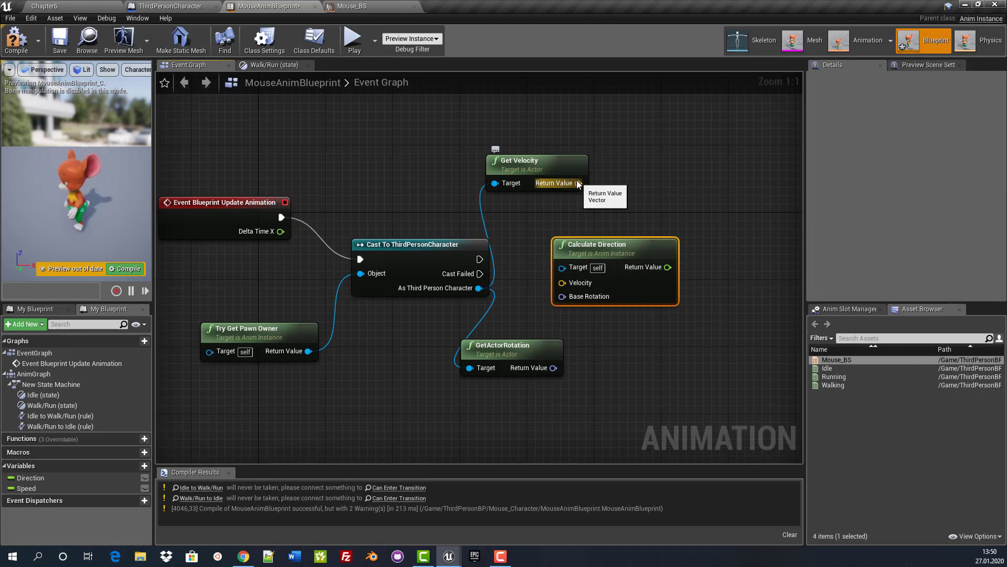
Wire Get Velocity into Velocity and GetActorRotation into Base Rotation on Calculate Direction
mouse_move(579, 184)
left_mouse_down()
mouse_move(520, 268)
mouse_move(562, 282)
left_mouse_up()
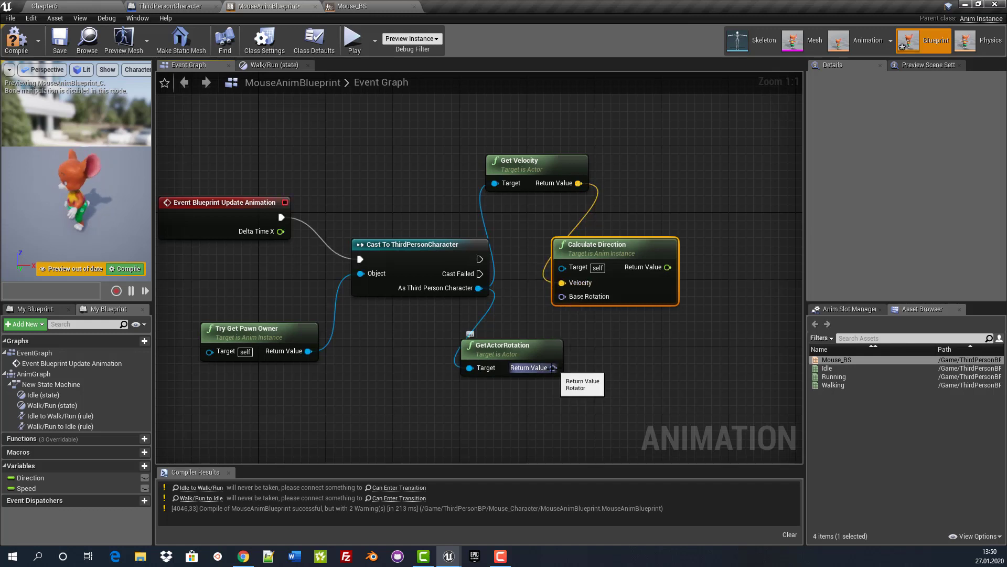
left_click_drag(551, 372, 563, 297)
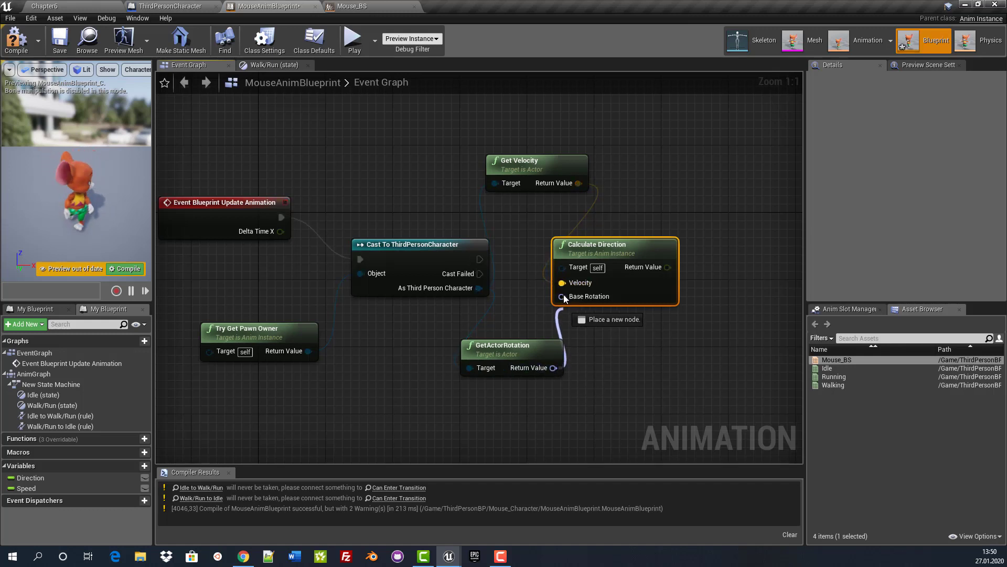
left_click_drag(604, 245, 628, 254)
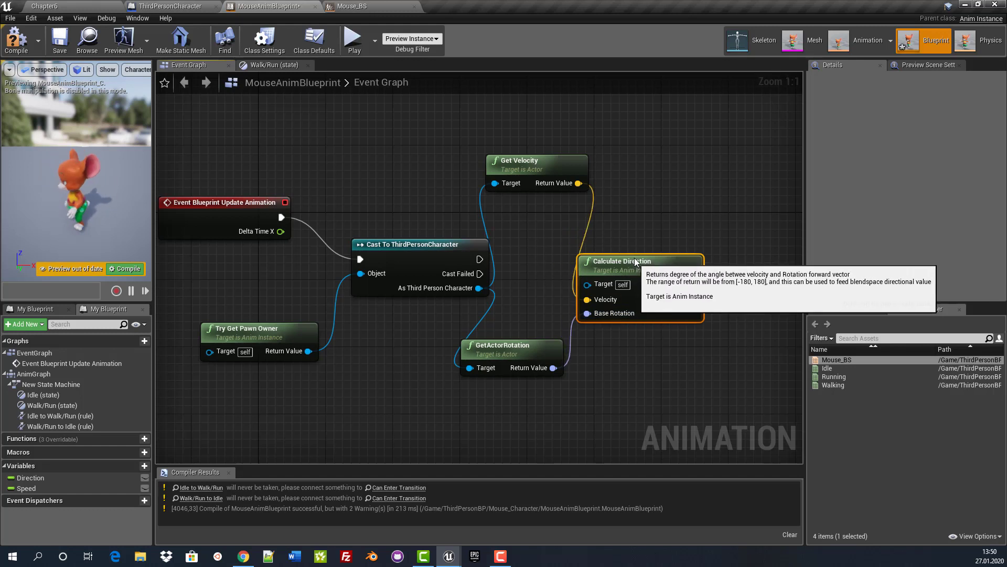
left_click_drag(535, 160, 518, 152)
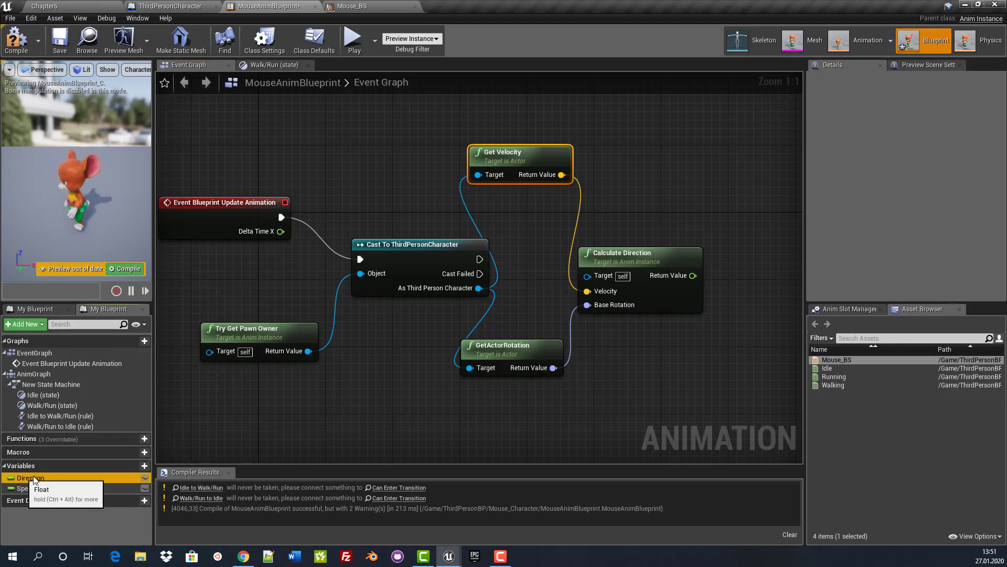
Create a SET Direction node from the Direction variable and position it
mouse_move(30, 478)
left_mouse_down()
mouse_move(542, 303)
mouse_move(716, 193)
left_mouse_up()
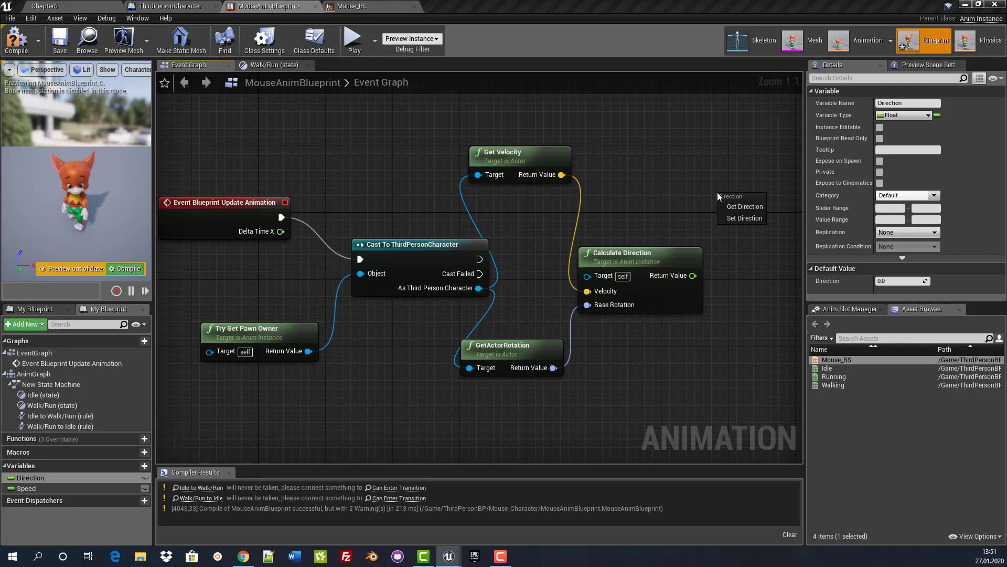
left_click(734, 219)
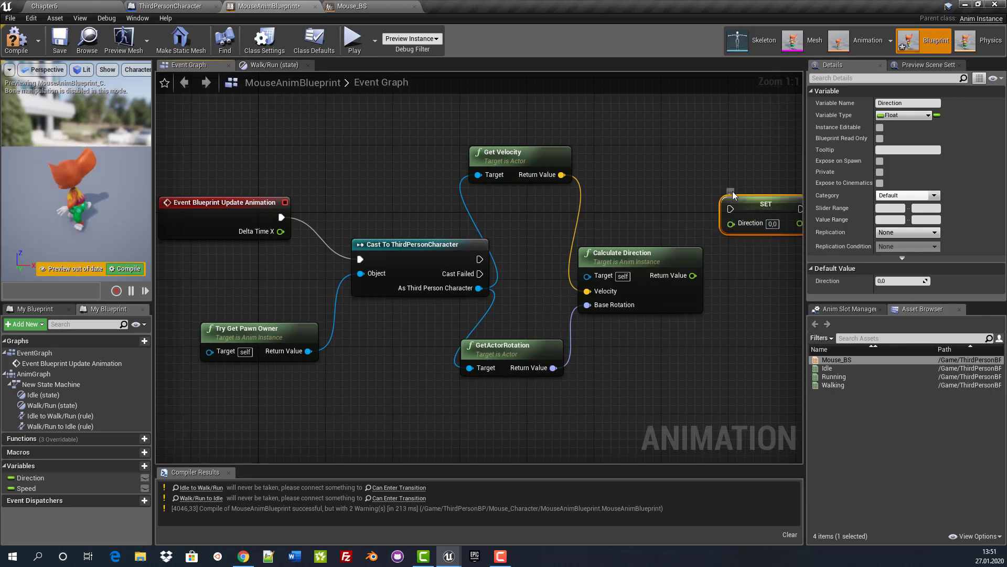
left_click_drag(744, 207, 713, 182)
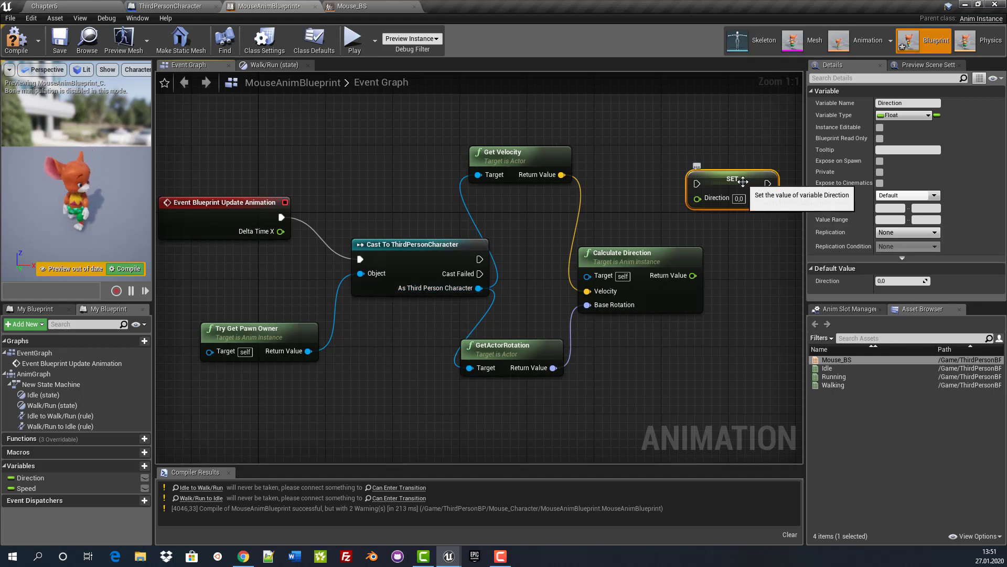
left_click_drag(703, 181, 686, 172)
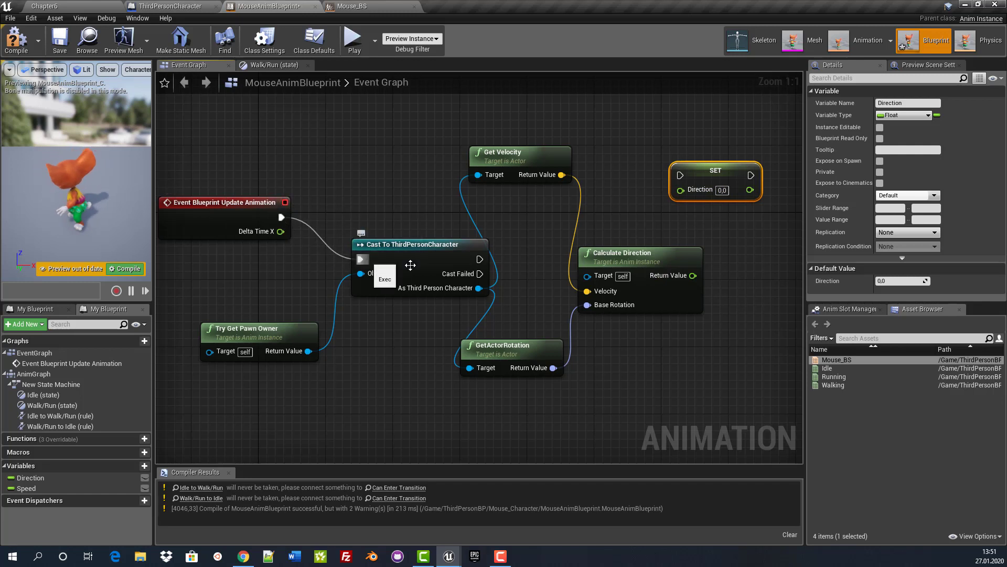
Wire the cast's exec output and Calculate Direction's Return Value into SET Direction
left_click_drag(479, 259, 684, 171)
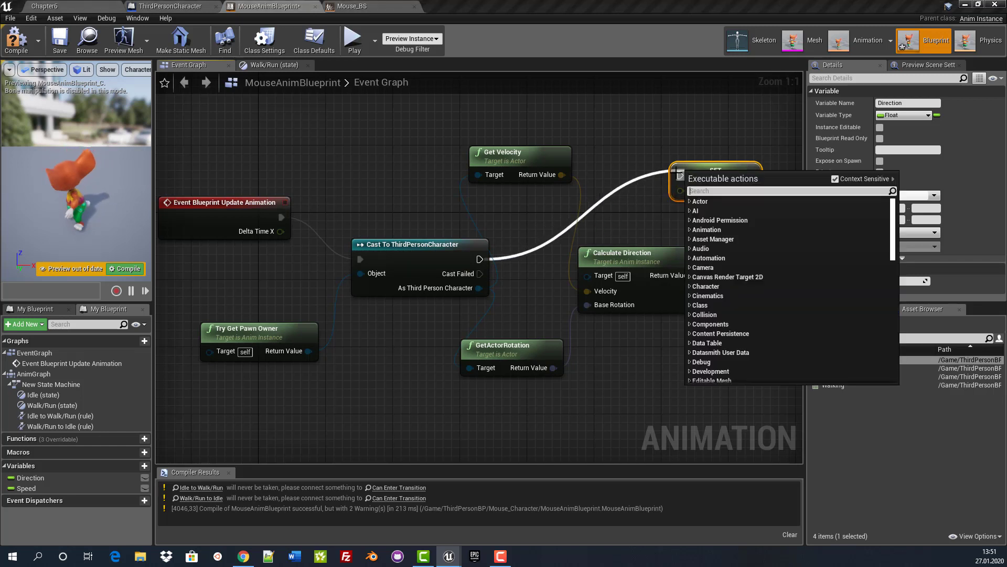
left_click(616, 210)
mouse_move(480, 259)
left_mouse_down()
mouse_move(693, 171)
mouse_move(685, 171)
left_mouse_up()
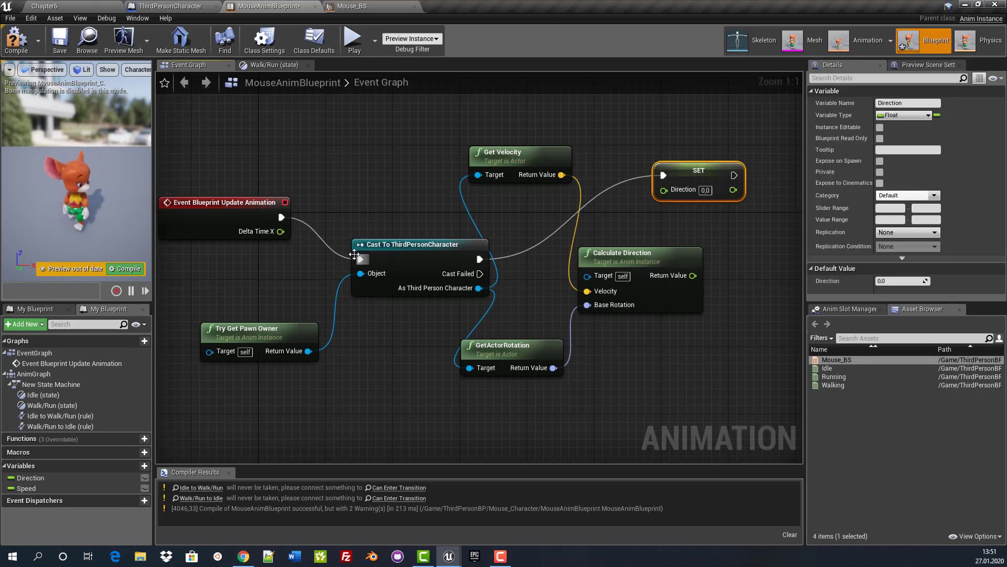
left_click_drag(369, 239, 344, 222)
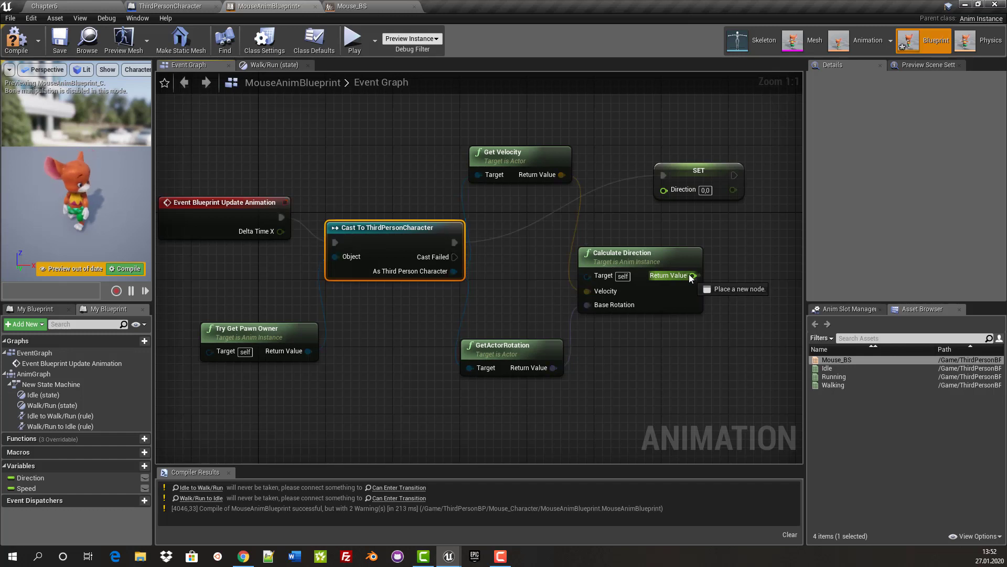
left_click_drag(700, 277, 663, 191)
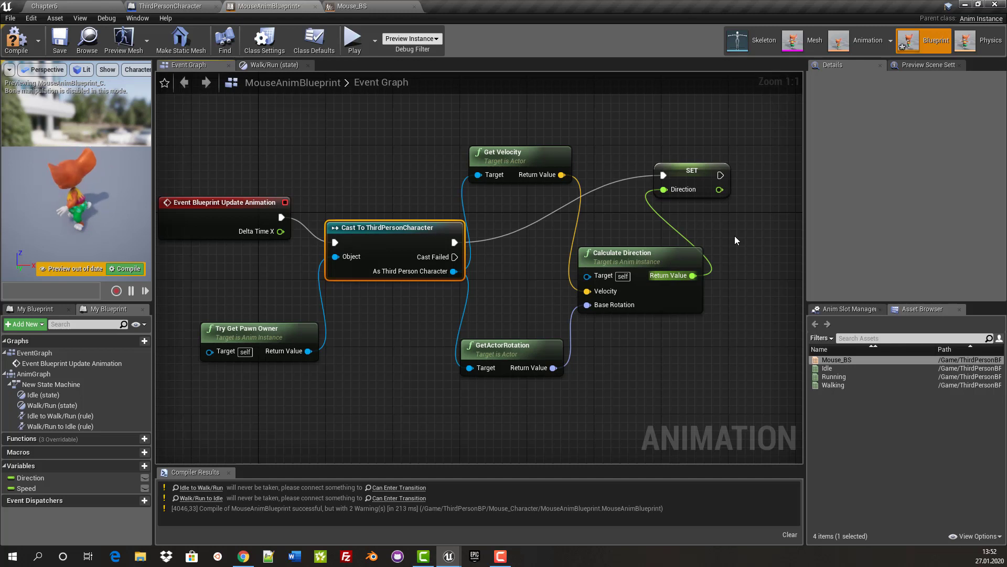
right_click_drag(749, 242, 730, 323)
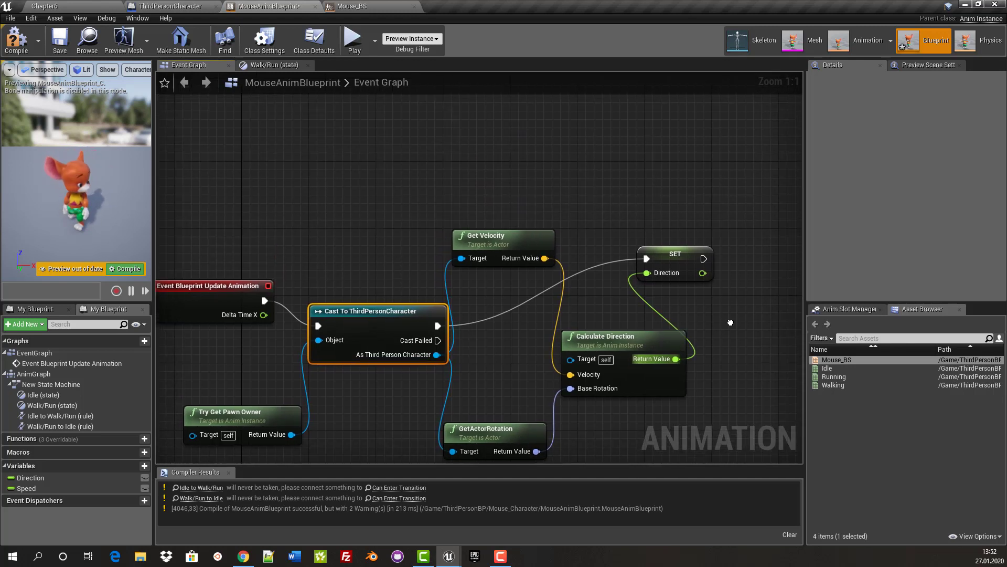
Create a SET Speed node from the Speed variable
left_click(28, 489)
left_click_drag(28, 490, 657, 174)
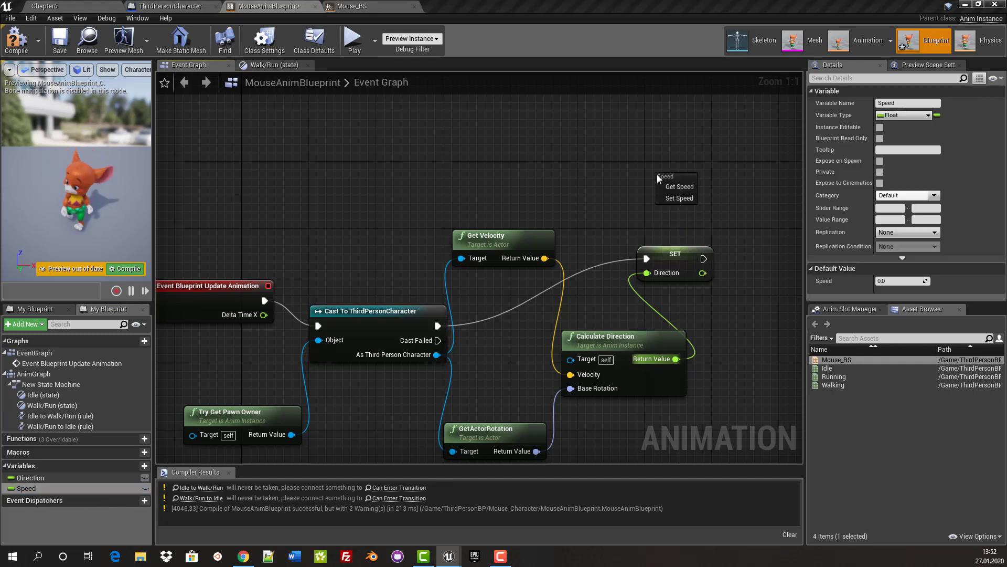
left_click(676, 197)
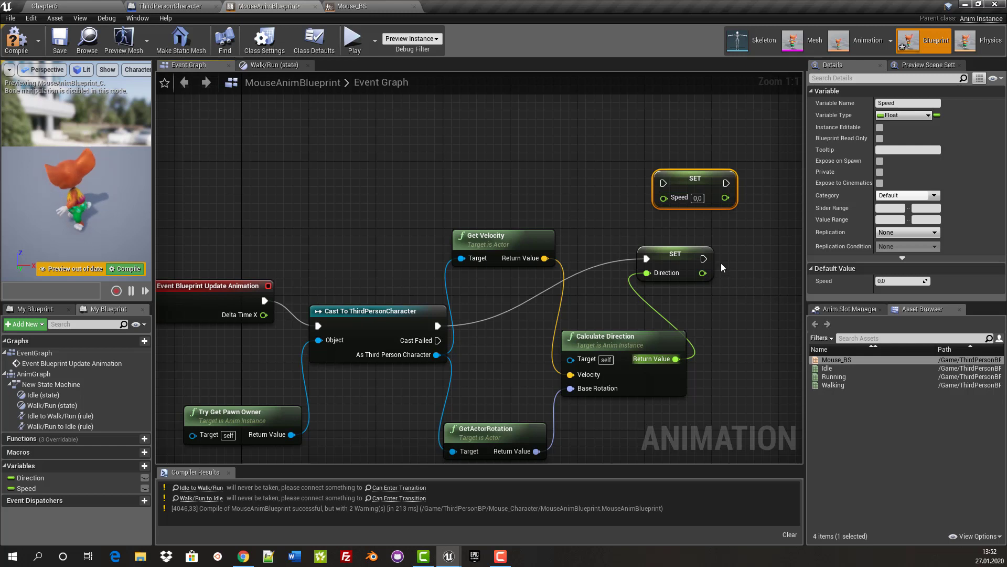
Chain SET Speed after SET Direction's exec output and tidy the nearby nodes
left_click_drag(703, 259, 664, 190)
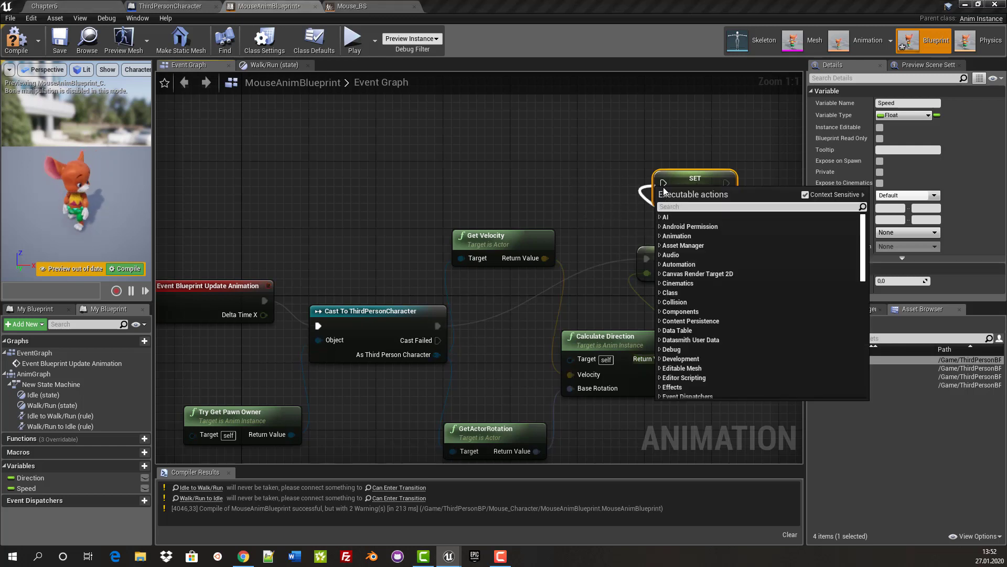
key("Escape")
mouse_move(704, 258)
left_mouse_down()
mouse_move(671, 227)
mouse_move(663, 183)
mouse_move(738, 178)
left_mouse_up()
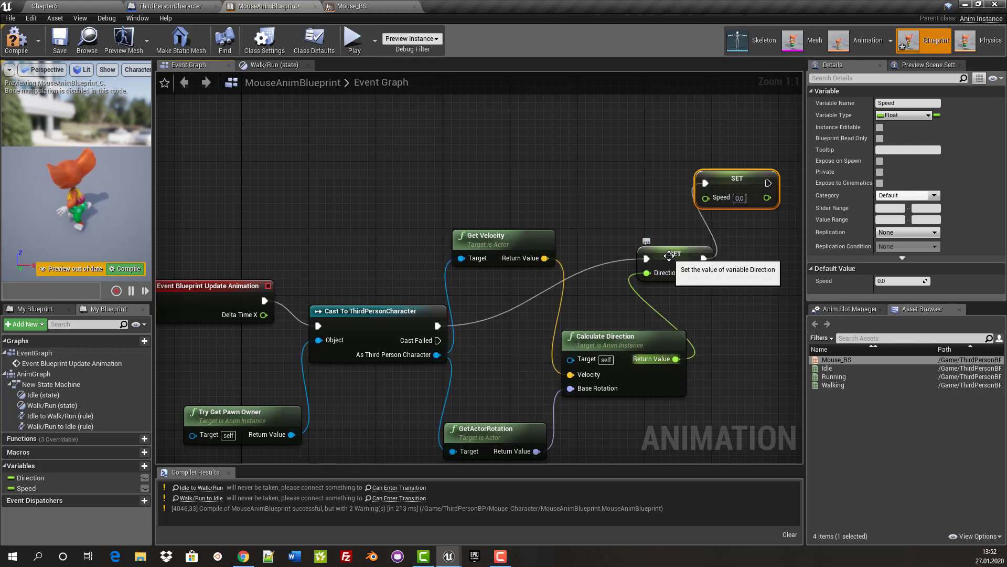
left_click_drag(669, 255, 644, 238)
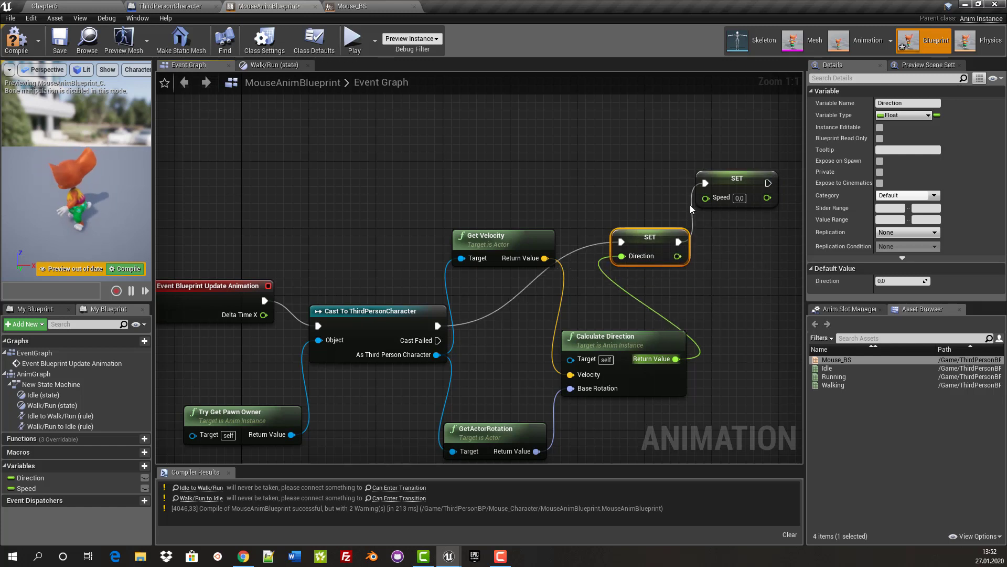
left_click_drag(509, 234, 492, 209)
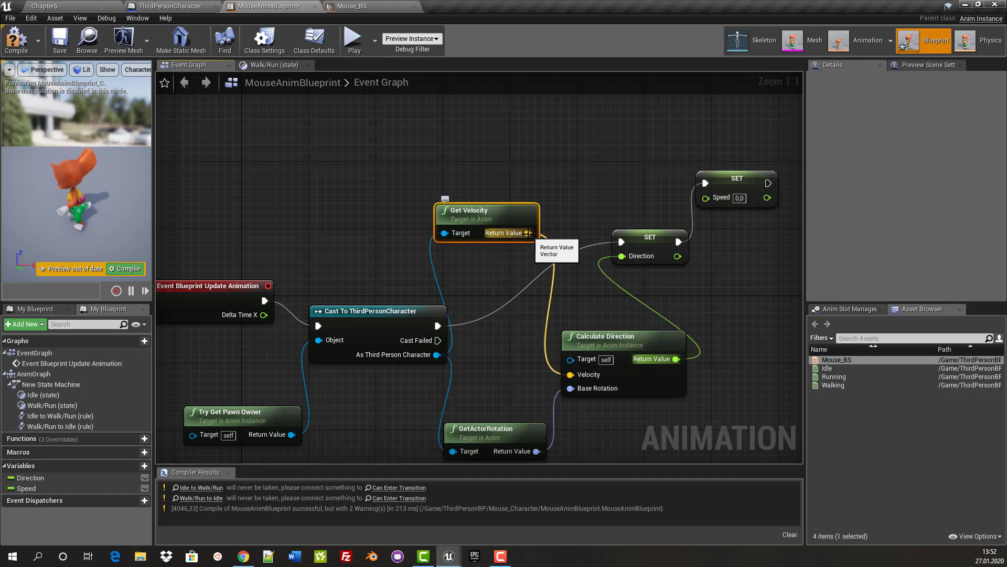
Add VectorLengthSquared on Get Velocity's return value and feed it into SET Speed
left_click_drag(527, 233, 566, 166)
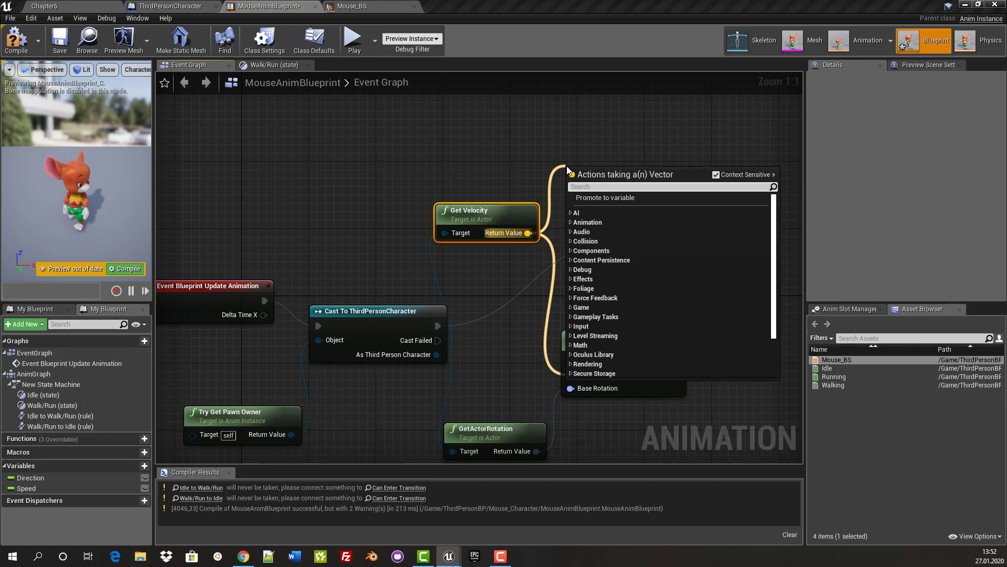
type("vect")
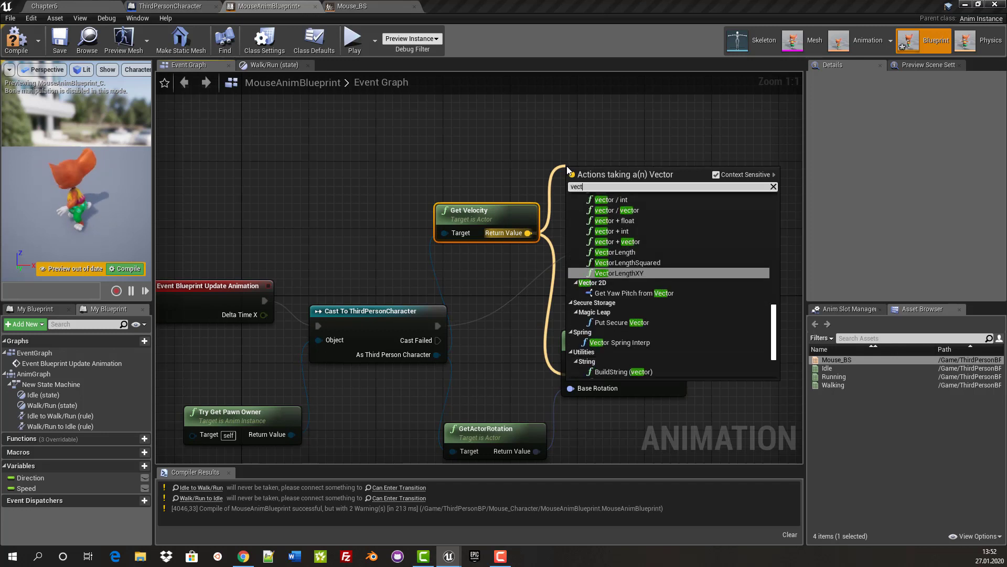
type("orle")
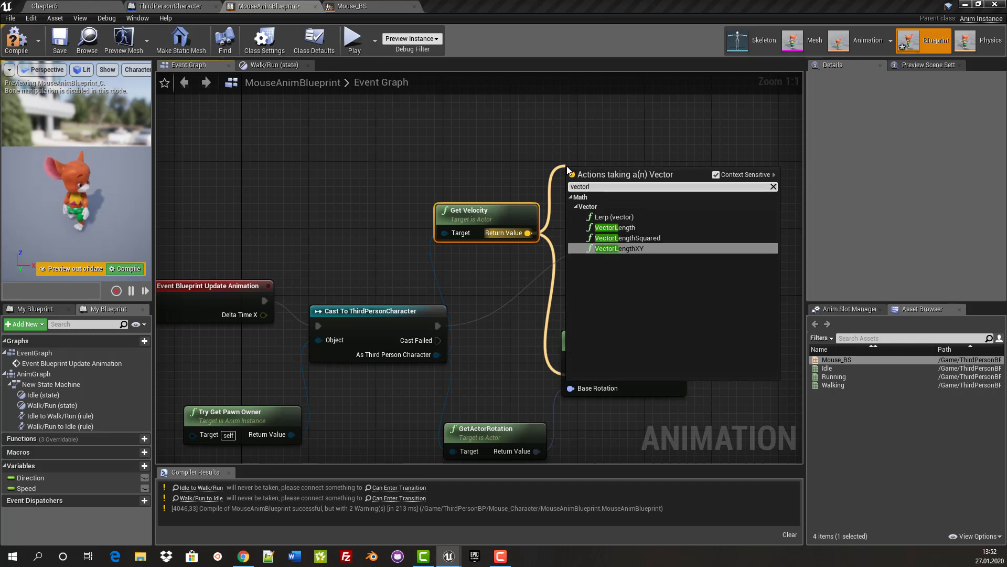
type("nght")
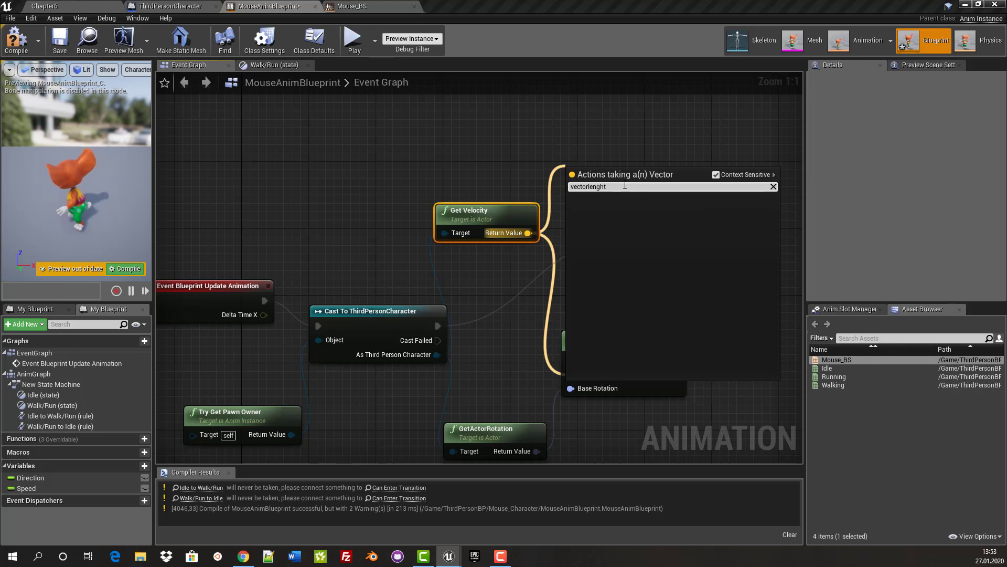
key("BackSpace")
key("BackSpace")
type("th")
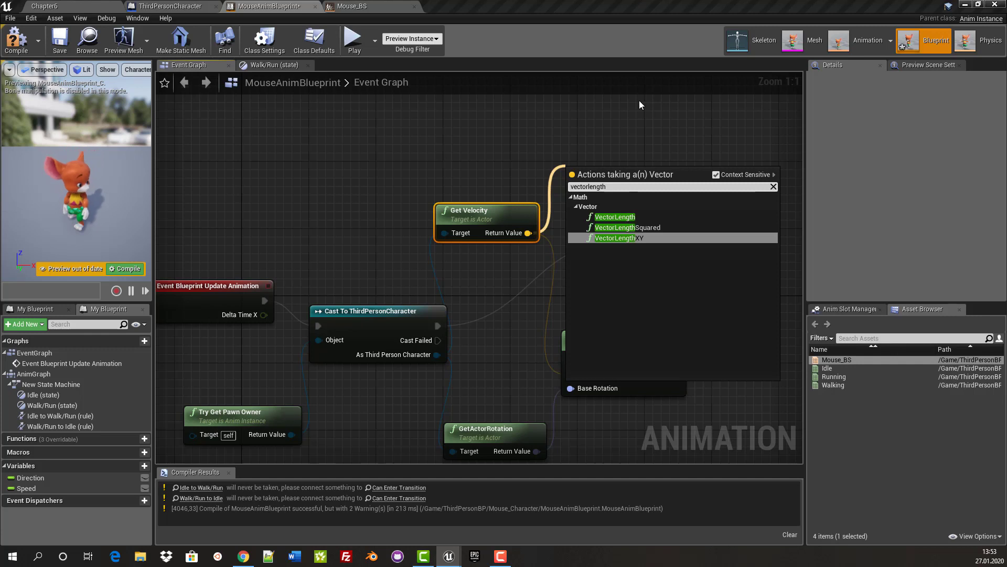
left_click(631, 228)
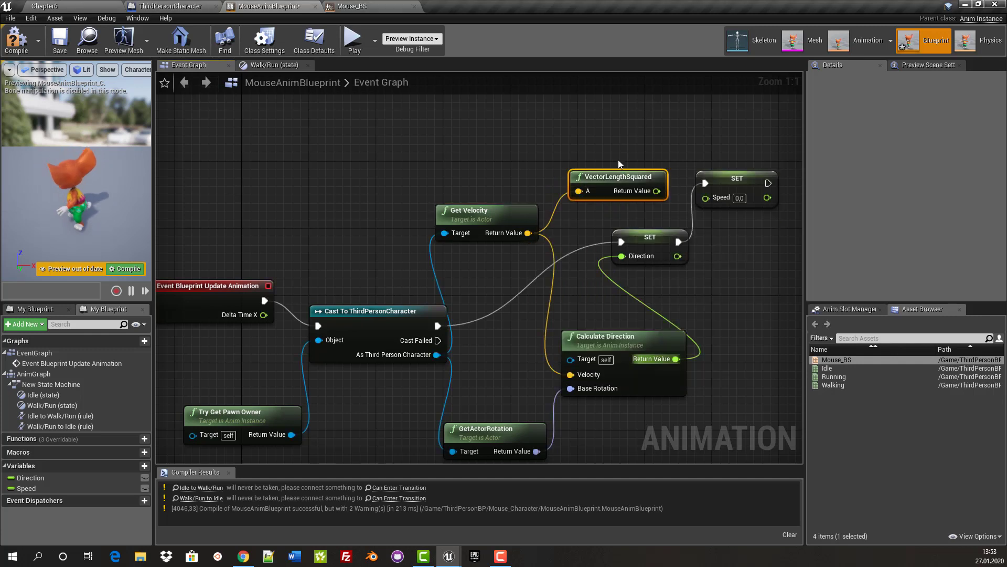
mouse_move(615, 175)
left_mouse_down()
mouse_move(598, 167)
mouse_move(707, 198)
left_mouse_up()
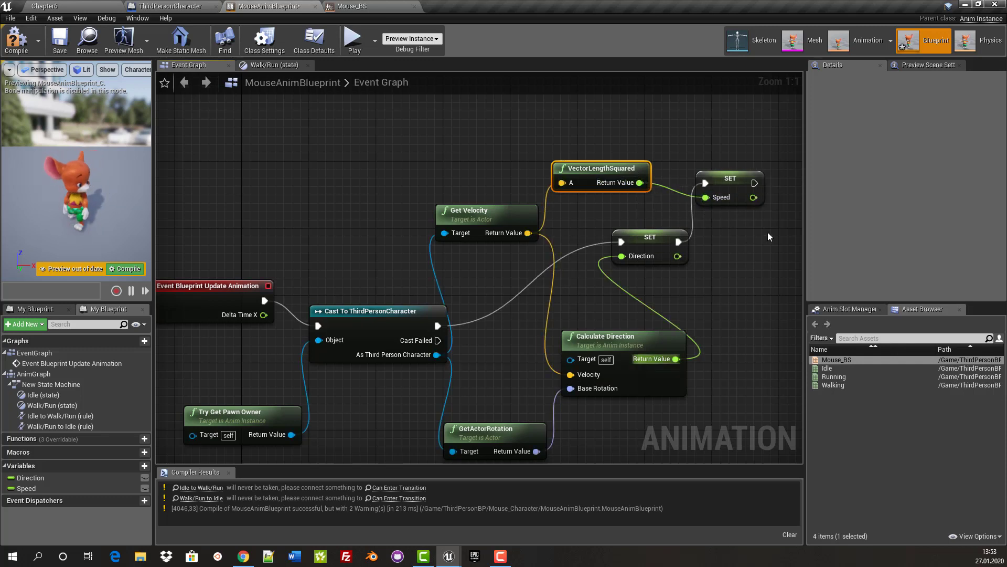
right_click_drag(769, 236, 766, 241)
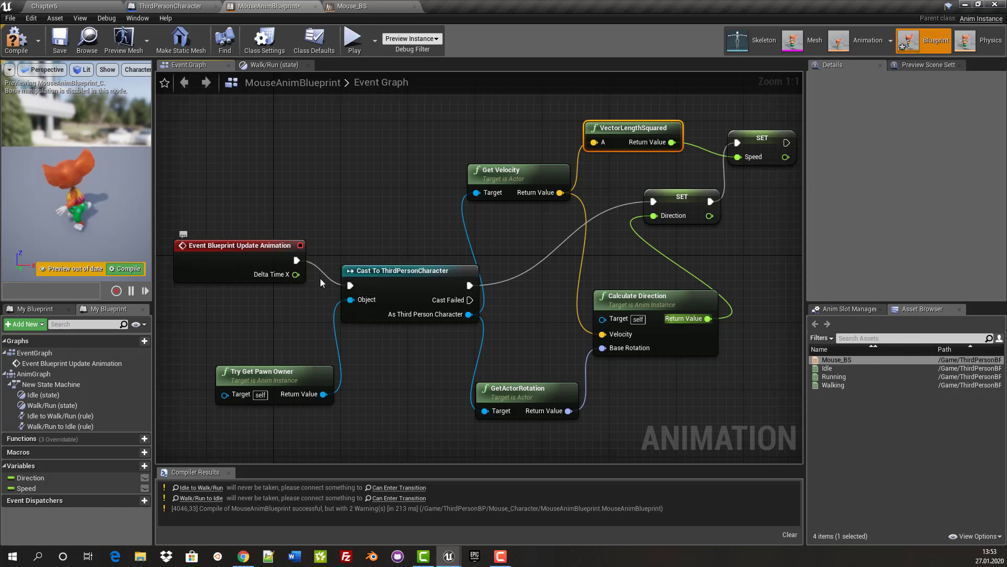
Connect the update event to the cast node, then compile and save MouseAnimBlueprint
left_click_drag(296, 260, 351, 286)
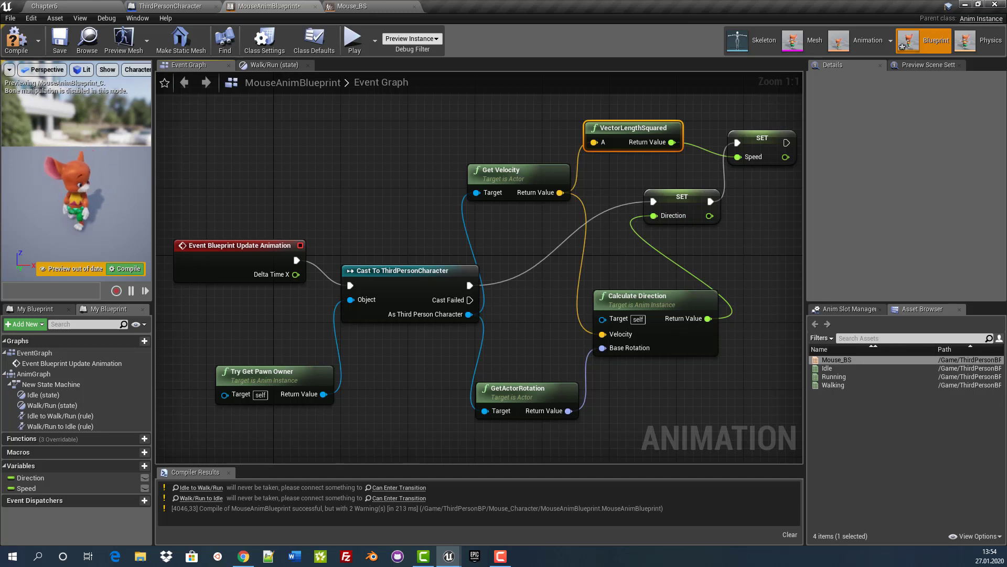
left_click(18, 51)
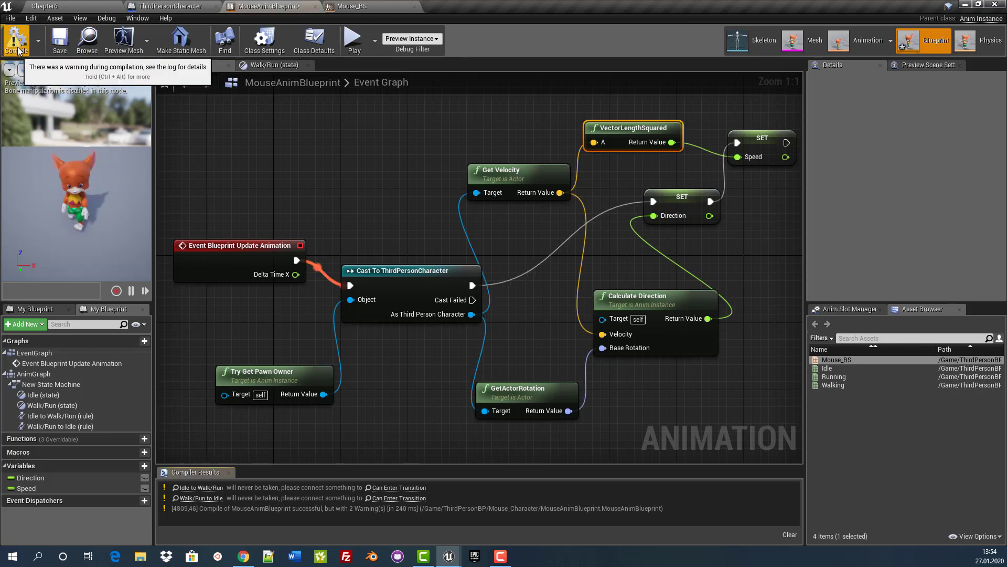
left_click(59, 47)
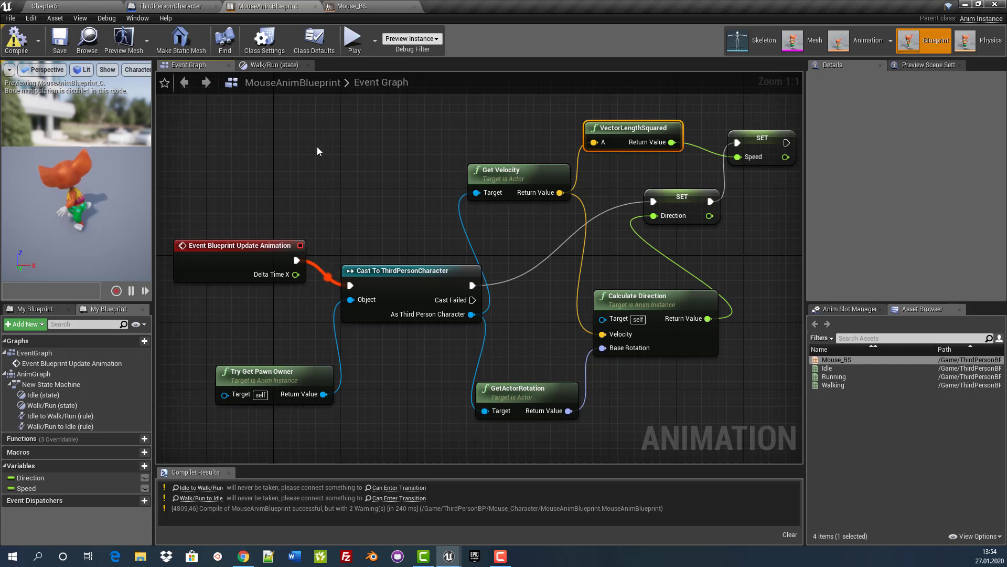
Return to the New State Machine graph and select the Idle to Walk/Run transition
left_click(273, 66)
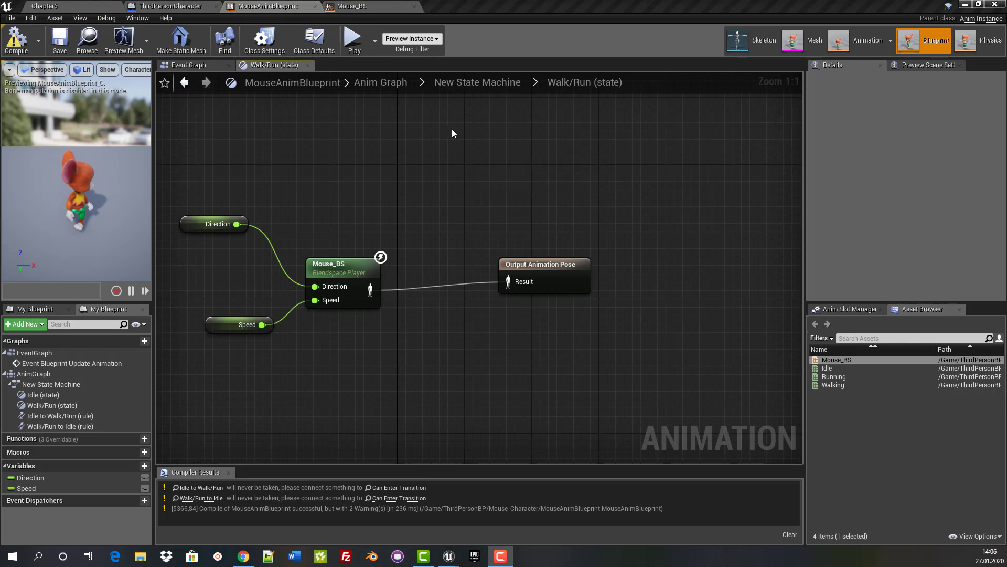
left_click(478, 83)
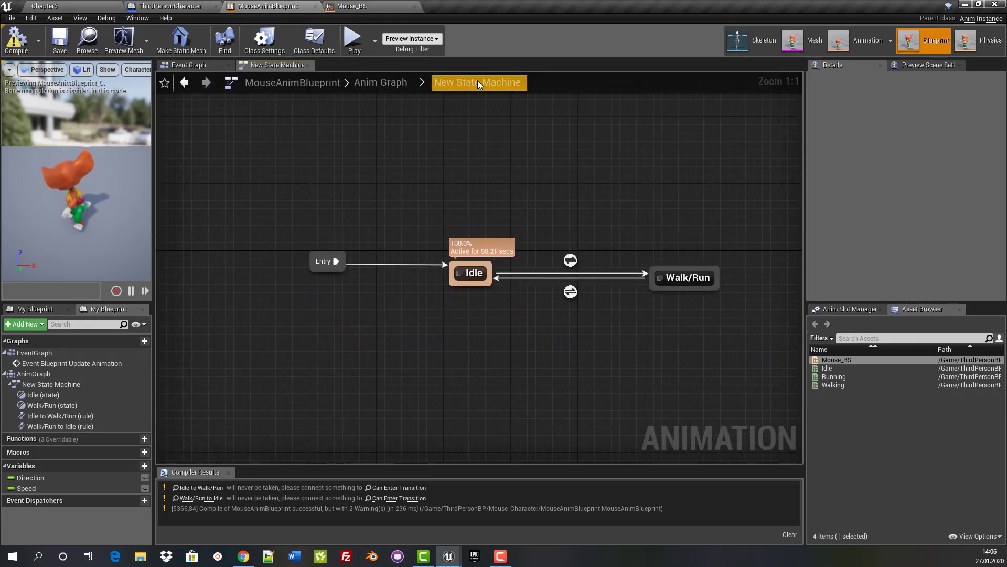
left_click(369, 83)
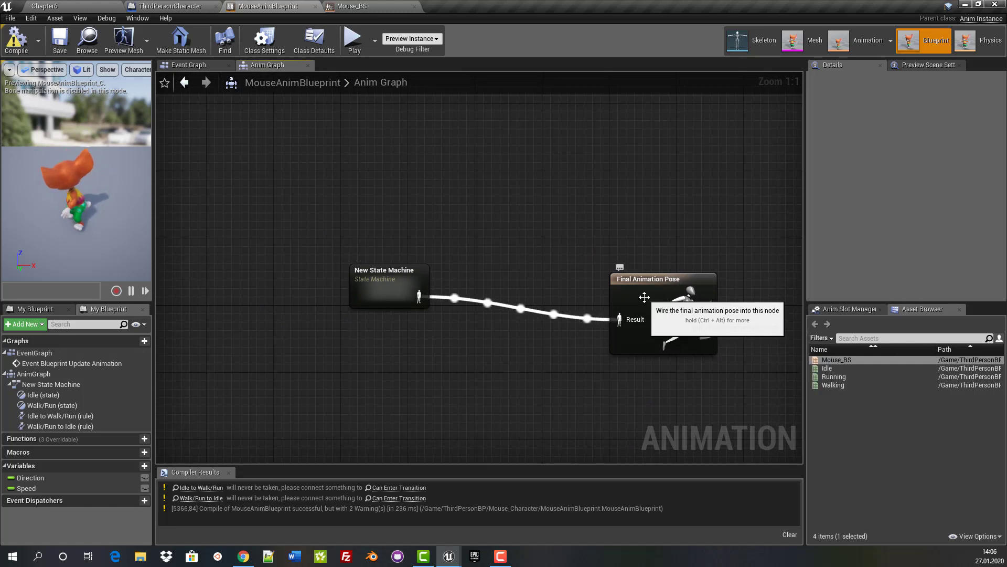
left_click_drag(636, 297, 626, 271)
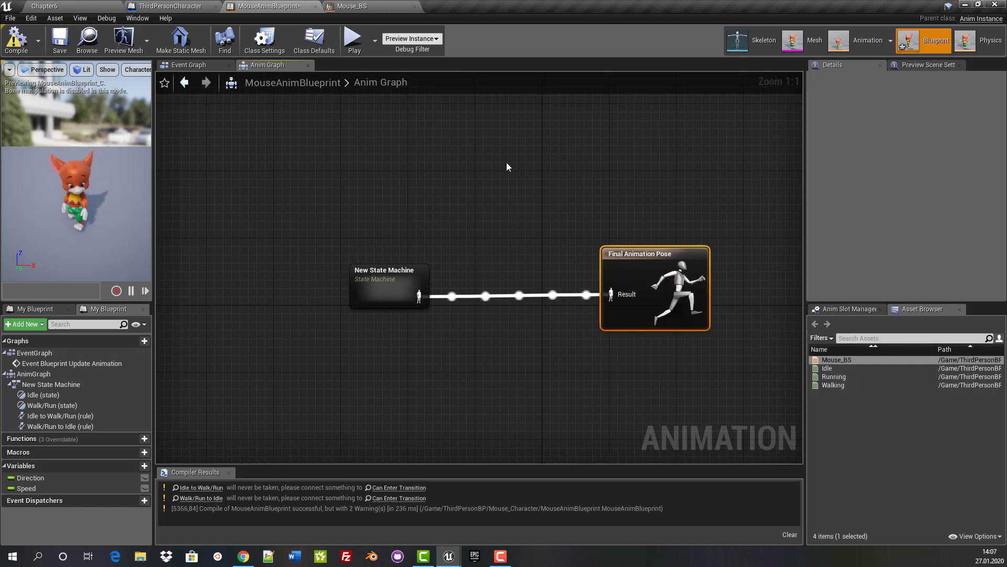
right_click_drag(373, 298, 388, 316)
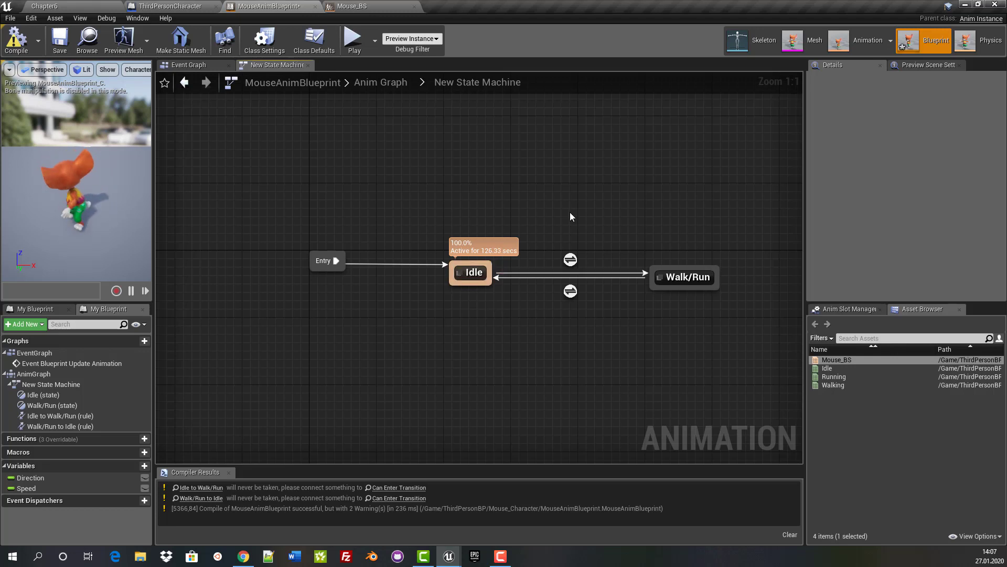
mouse_move(571, 260)
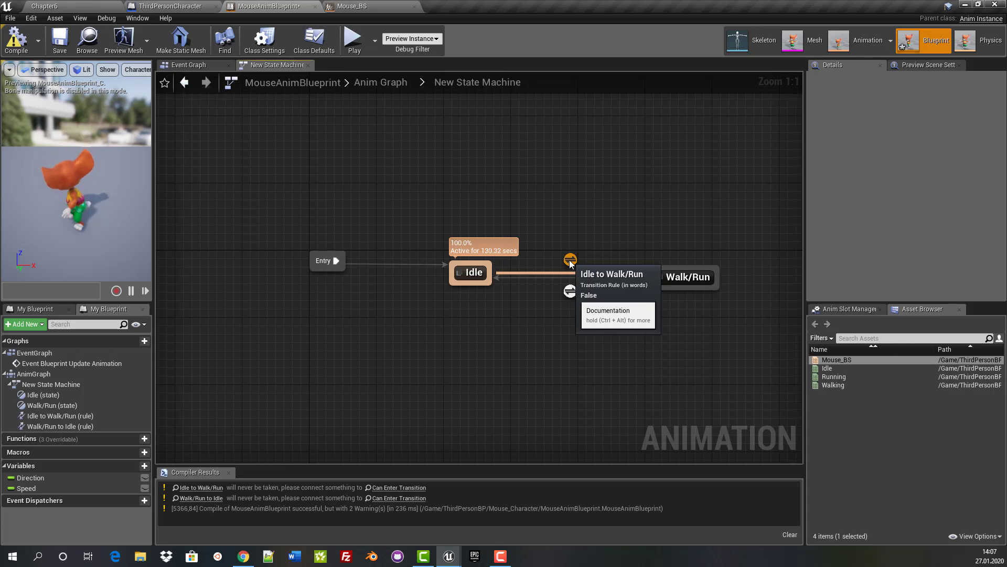
left_click(570, 260)
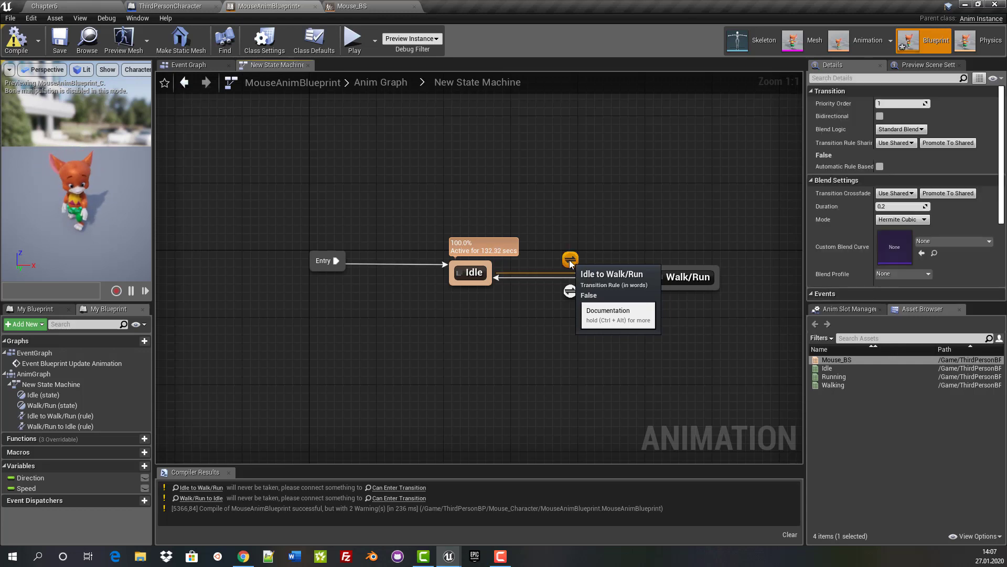
Open the Idle to Walk/Run rule graph and add a Get Speed node
double_click(570, 261)
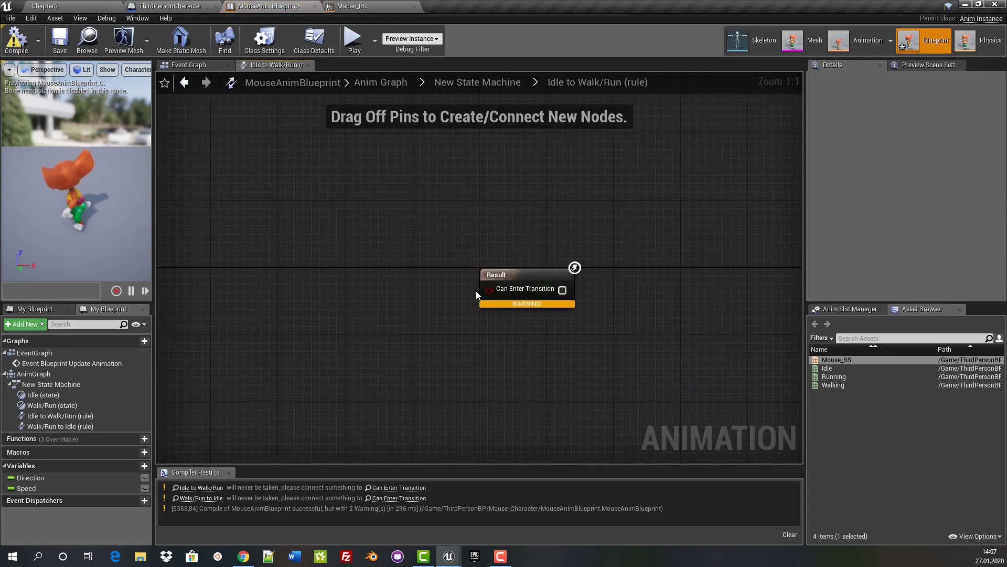
left_click_drag(525, 278, 602, 223)
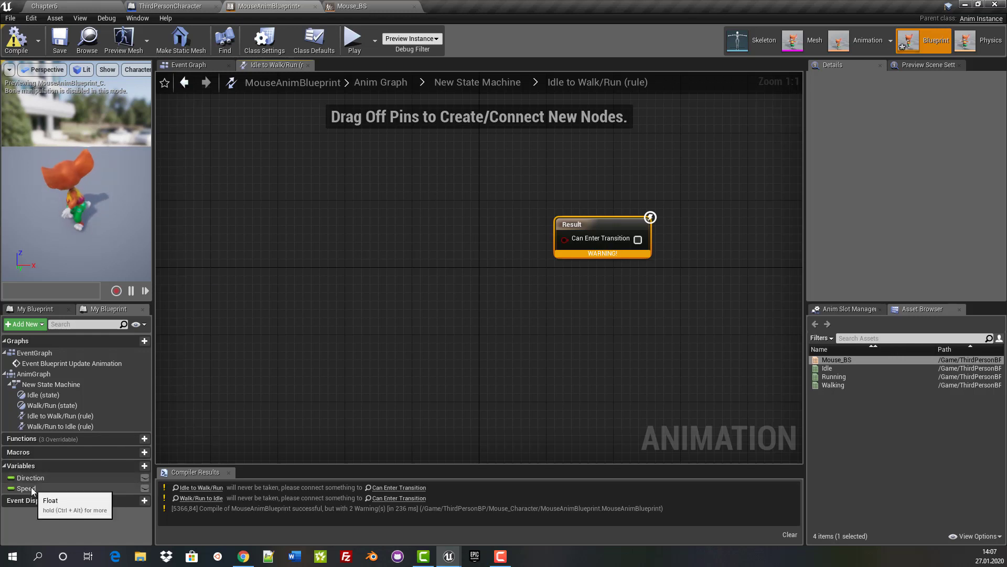
mouse_move(26, 488)
left_mouse_down("ctrl")
mouse_move(225, 439)
mouse_move(322, 204)
left_mouse_up("ctrl")
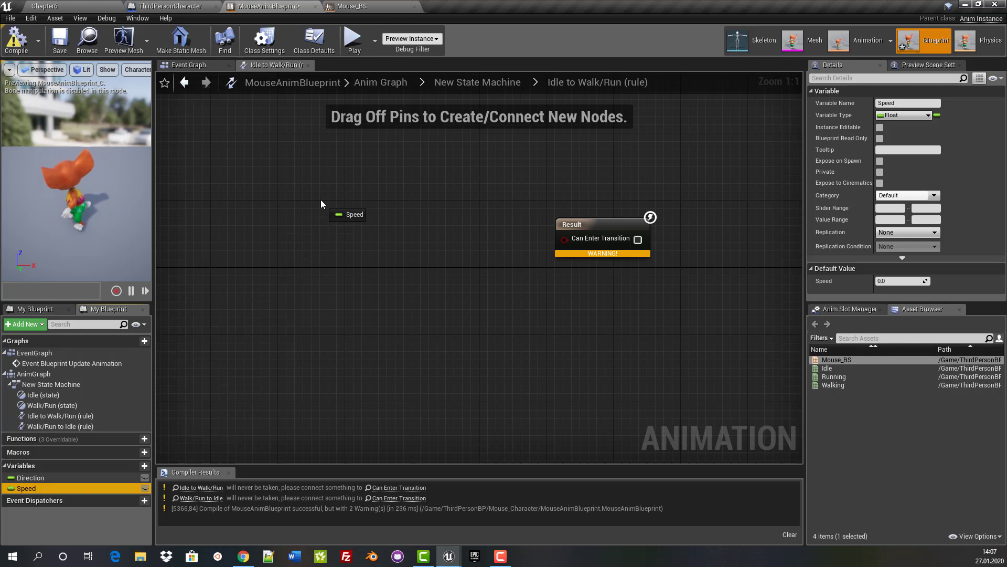
left_click_drag(321, 204, 330, 207)
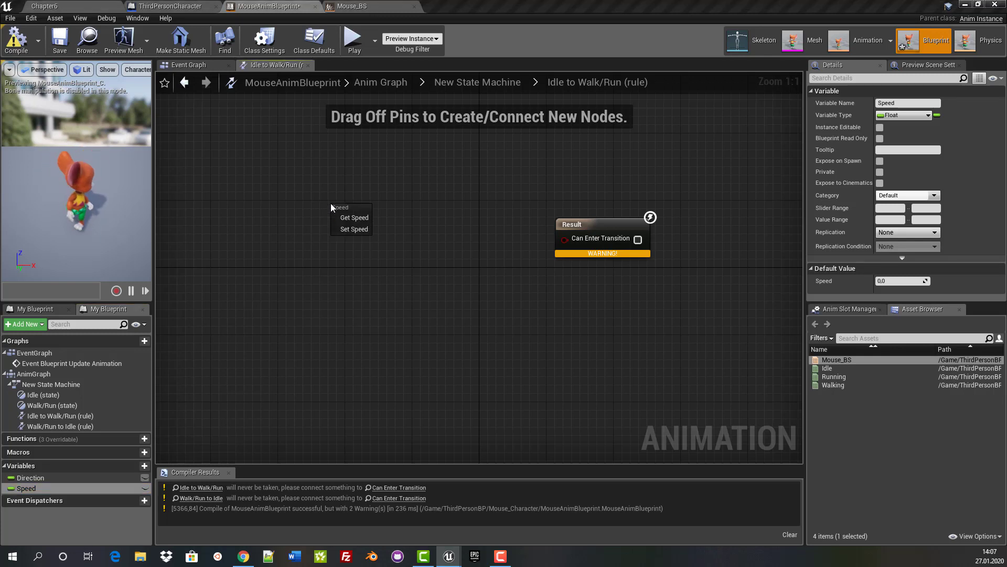
left_click(361, 220)
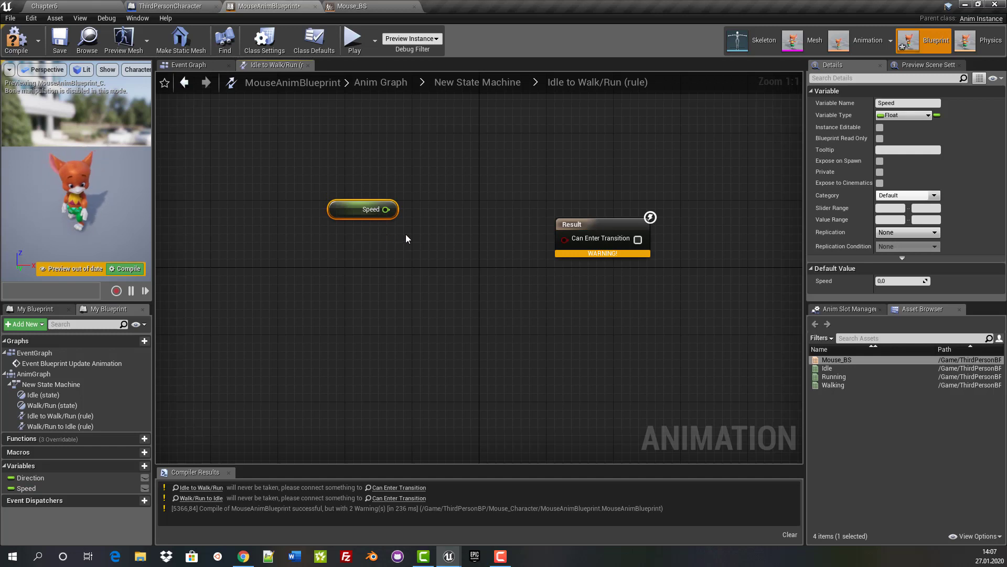
Add a float > float comparison taking Speed, with 10 as the threshold
right_click(447, 230)
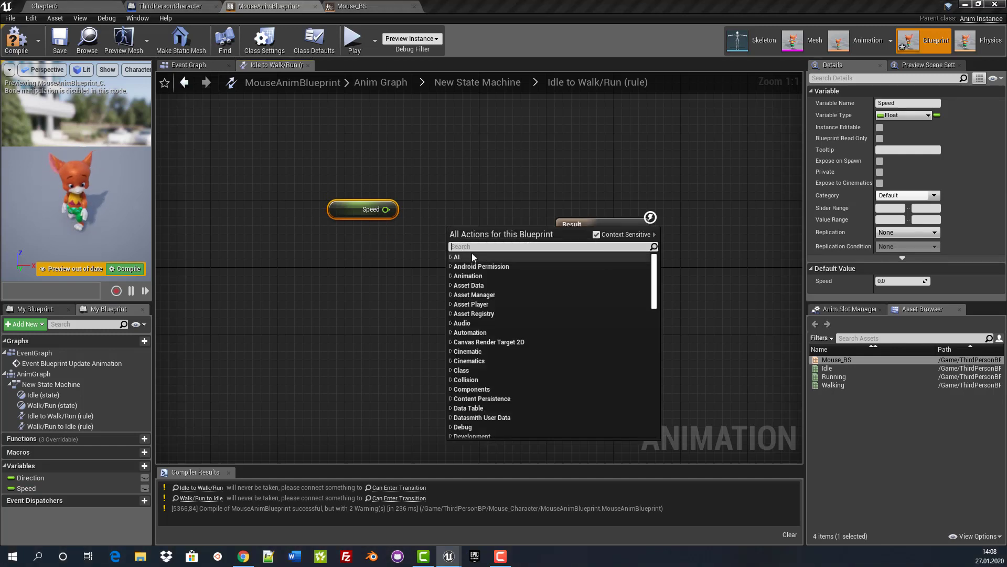
type("flo")
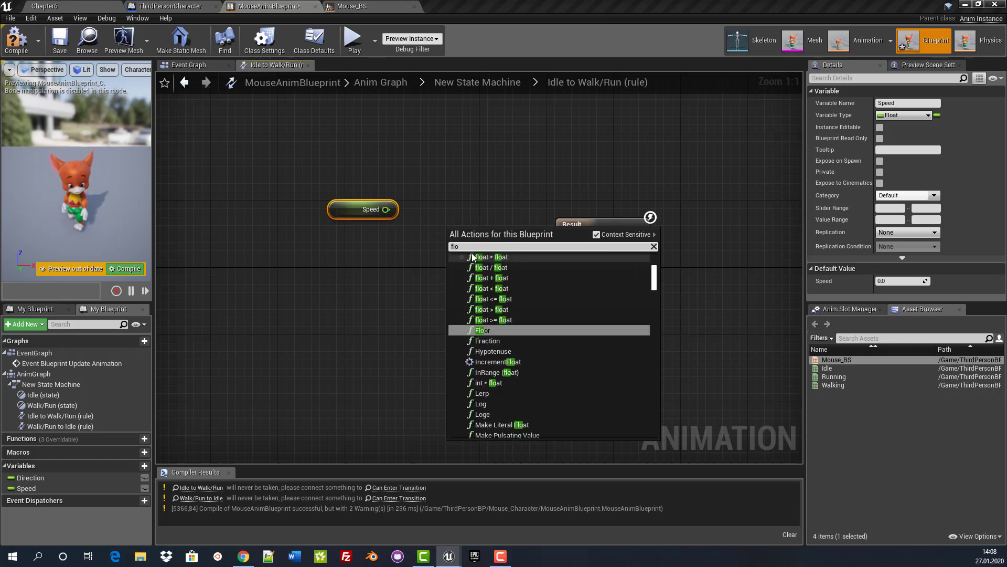
type("at")
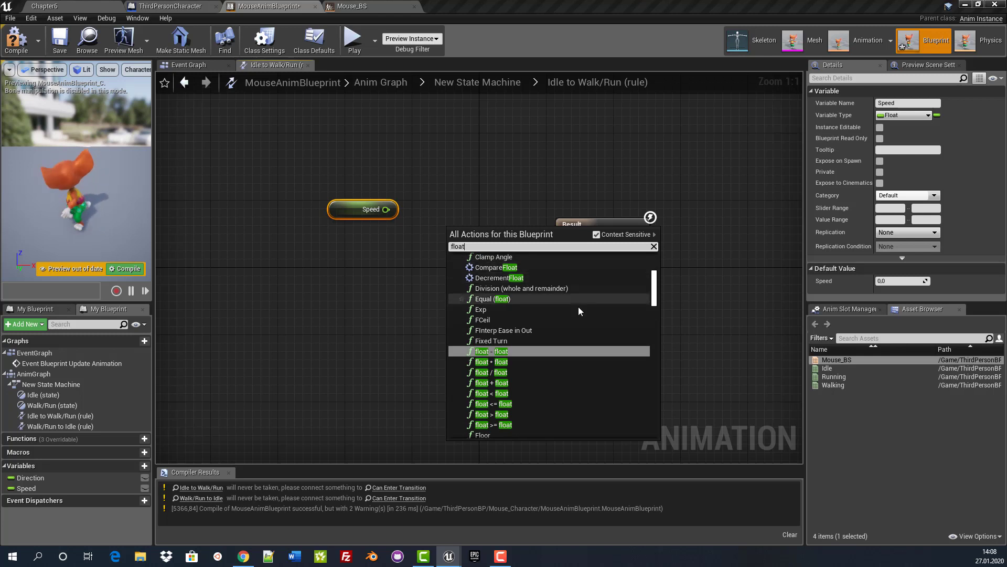
left_click(507, 414)
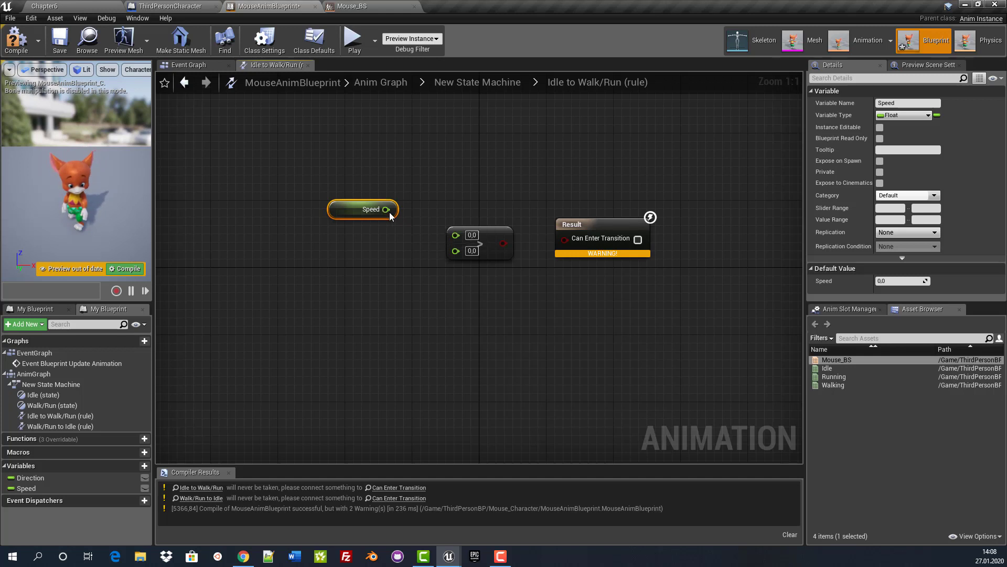
left_click_drag(387, 209, 456, 233)
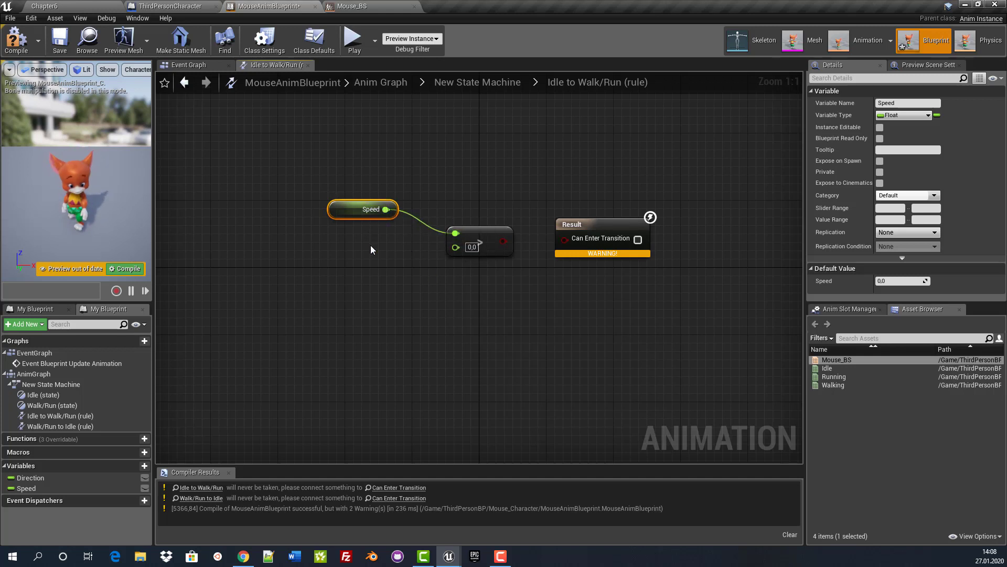
left_click(207, 65)
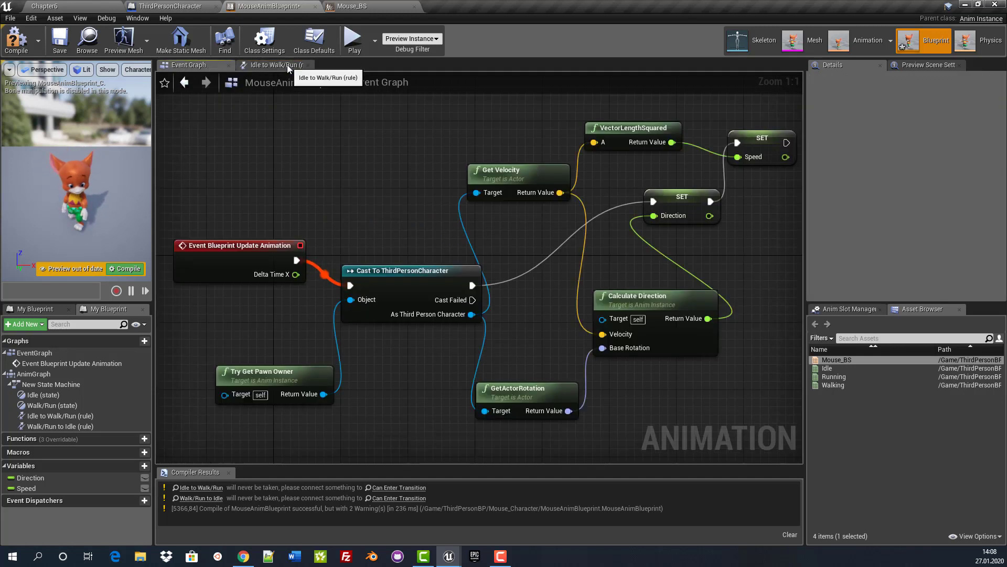
left_click(287, 65)
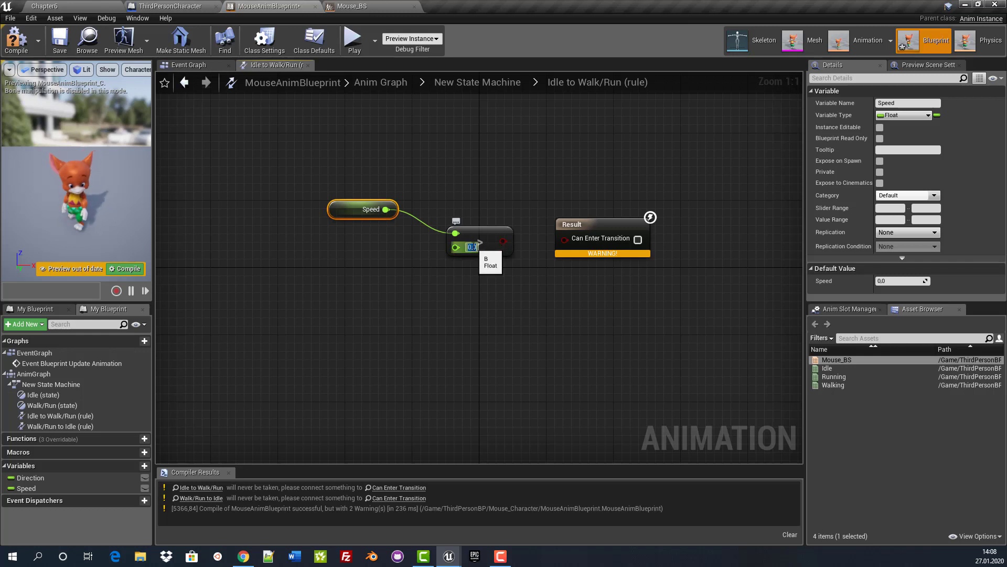
type("10")
key("Return")
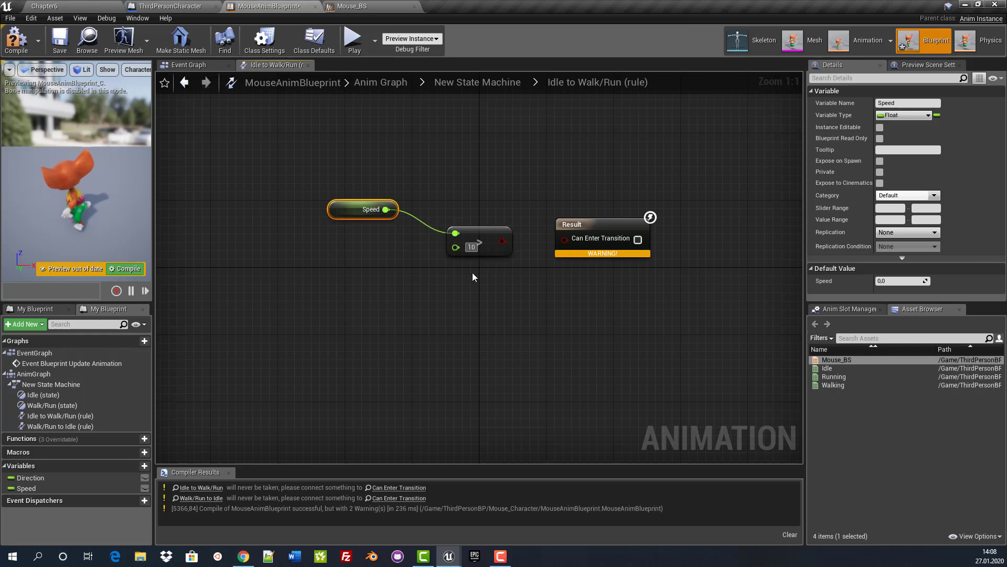
Wire the comparison result into Can Enter Transition and compile the blueprint
left_click(488, 280)
left_click_drag(506, 240, 566, 240)
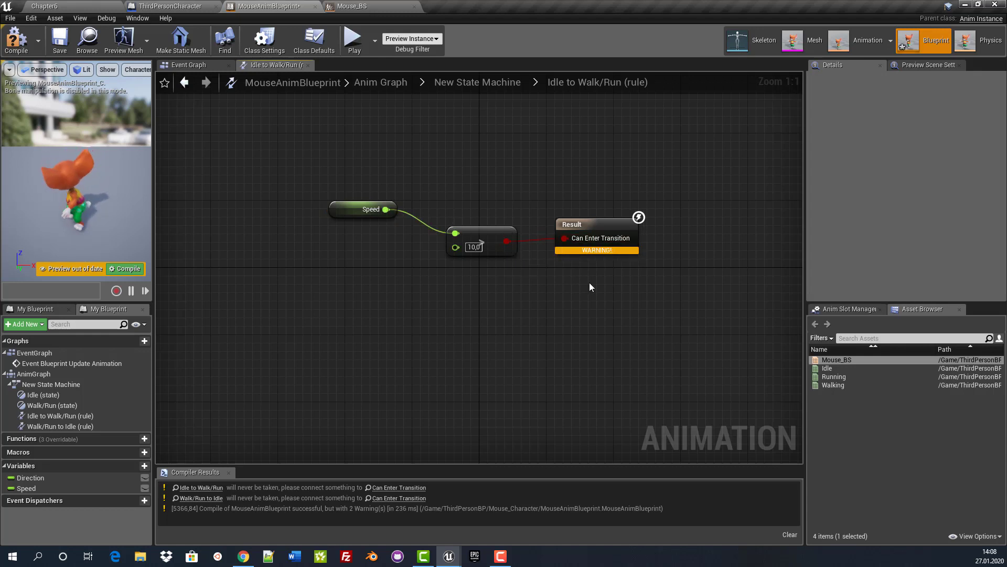
left_click(16, 40)
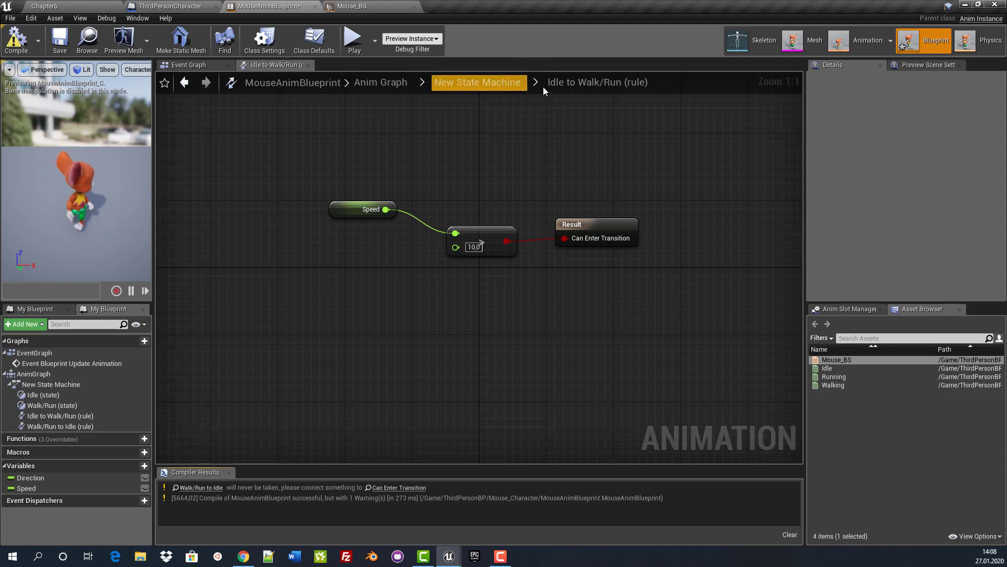
Open the Walk/Run to Idle transition rule and add a Speed getter to its graph
left_click(507, 82)
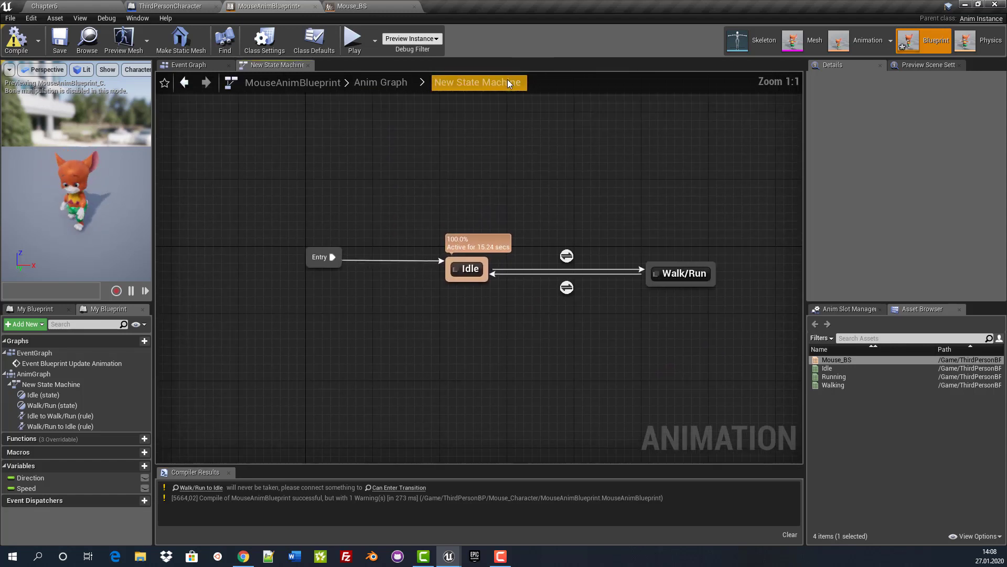
double_click(570, 291)
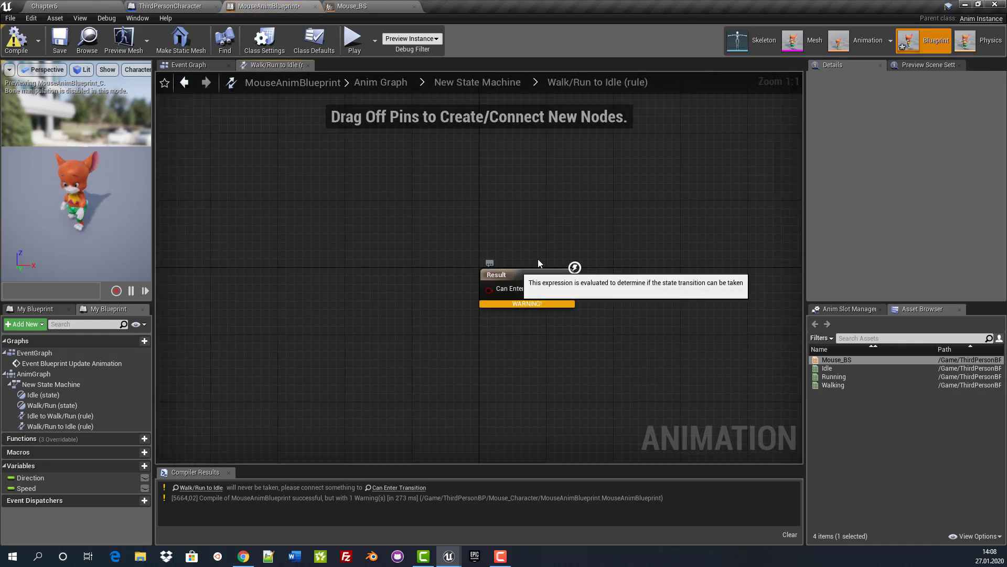
left_click_drag(535, 275, 576, 240)
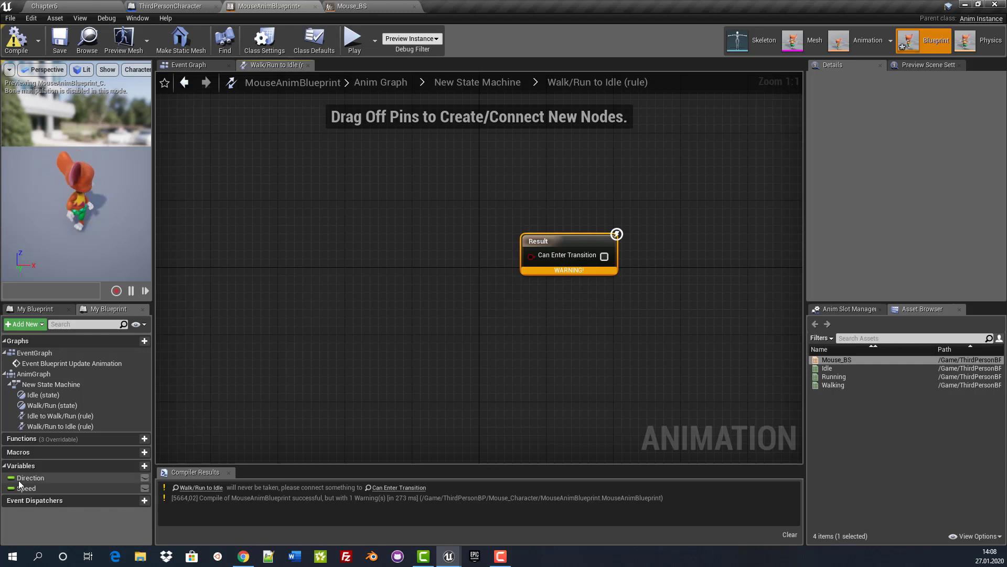
left_click_drag(30, 488, 332, 232)
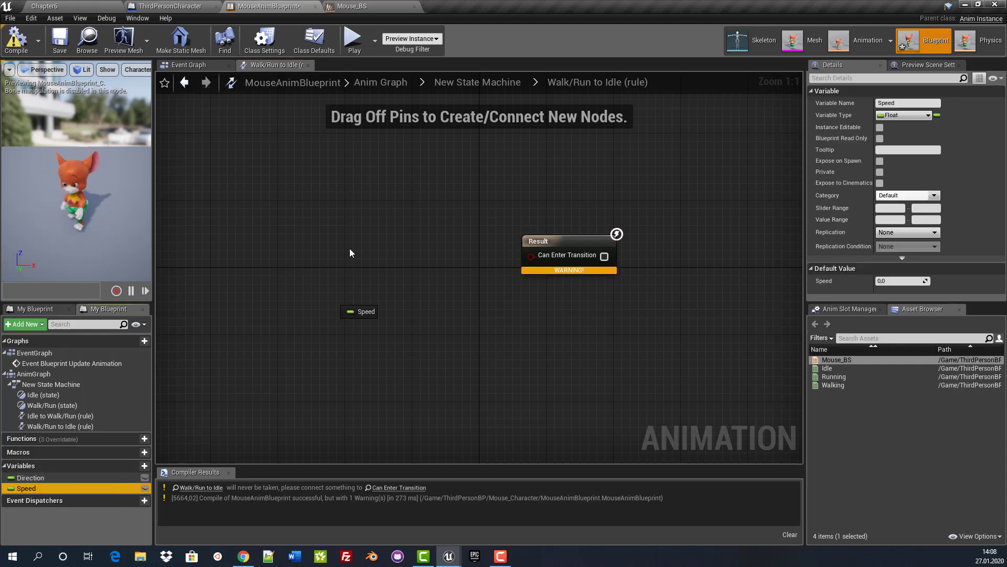
left_click(356, 242)
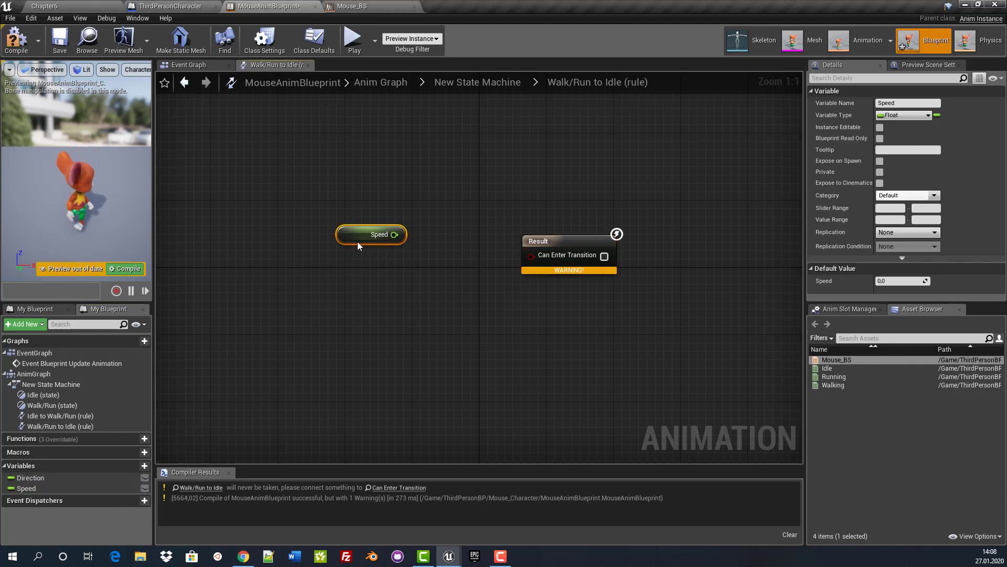
Add a float <= float node comparing Speed to 10 and connect it to Can Enter Transition
right_click(431, 258)
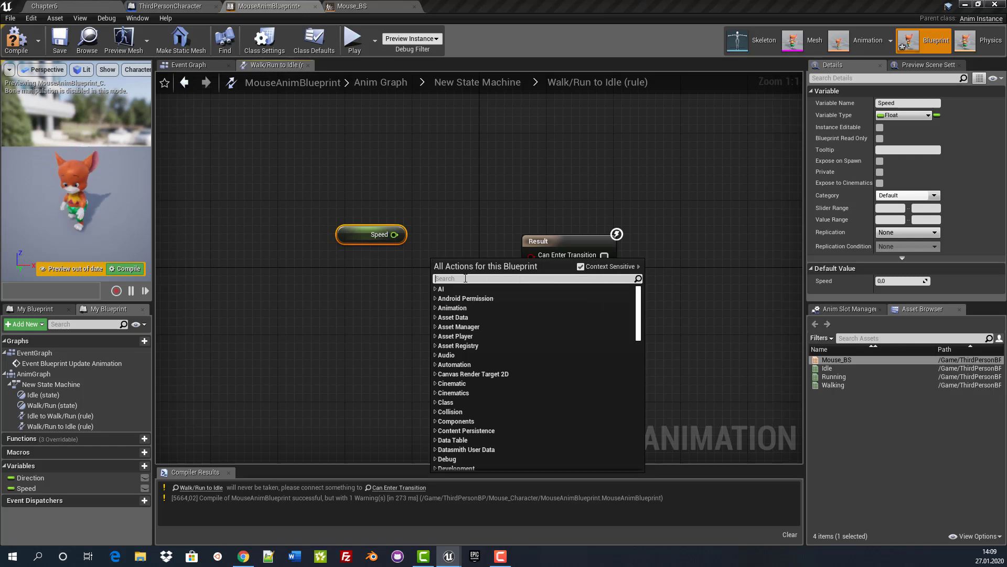
type("float")
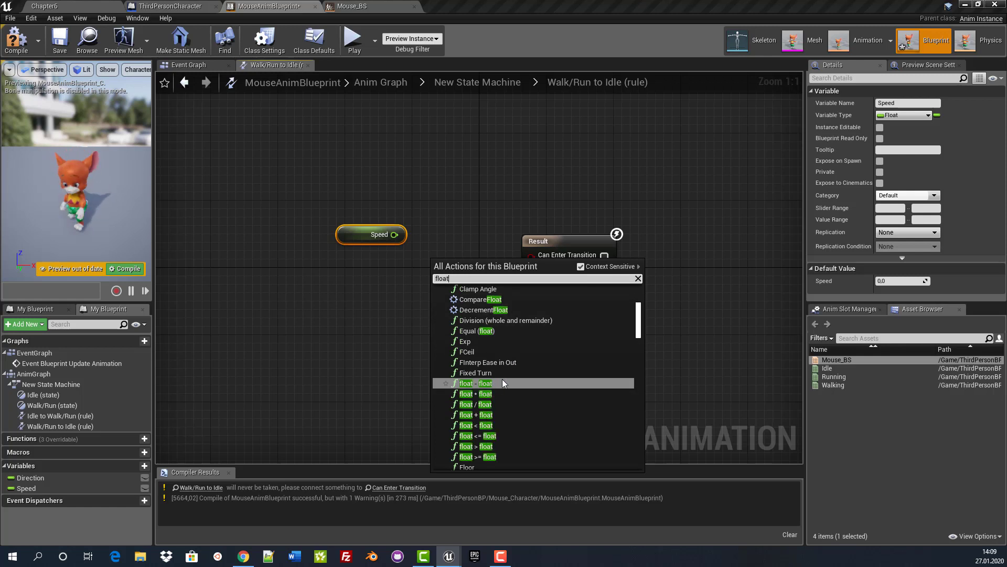
left_click(481, 436)
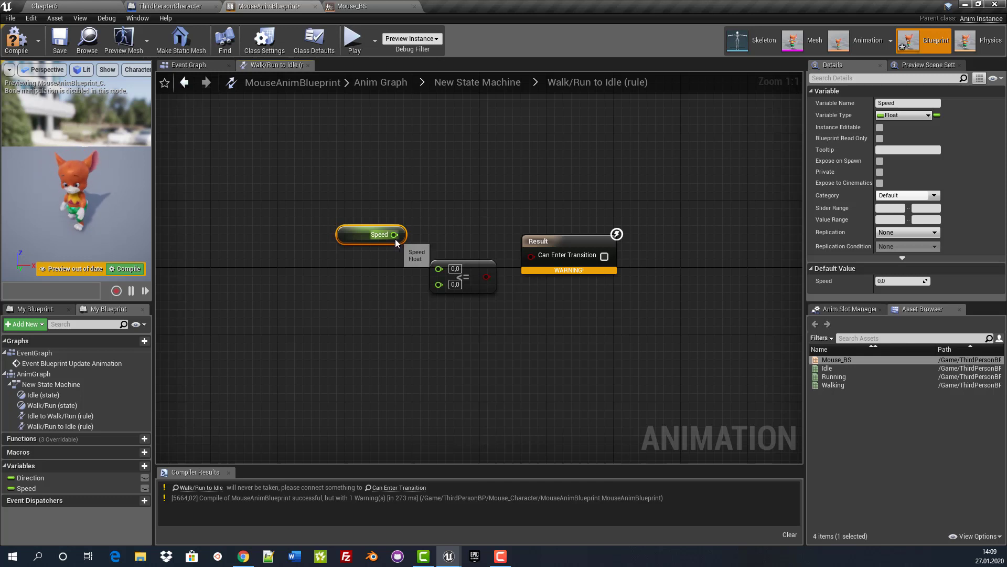
left_click_drag(395, 234, 438, 268)
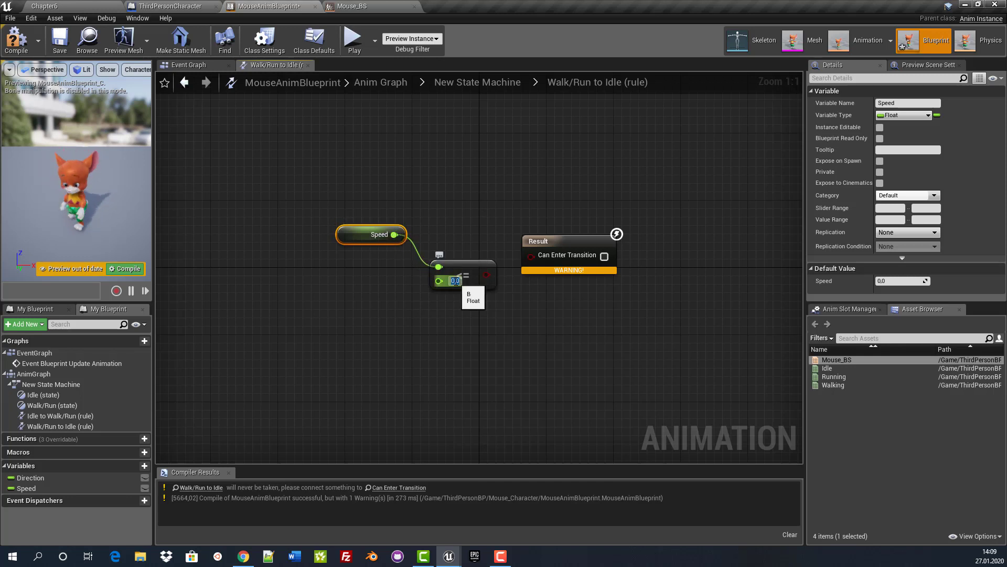
type("10")
key("Return")
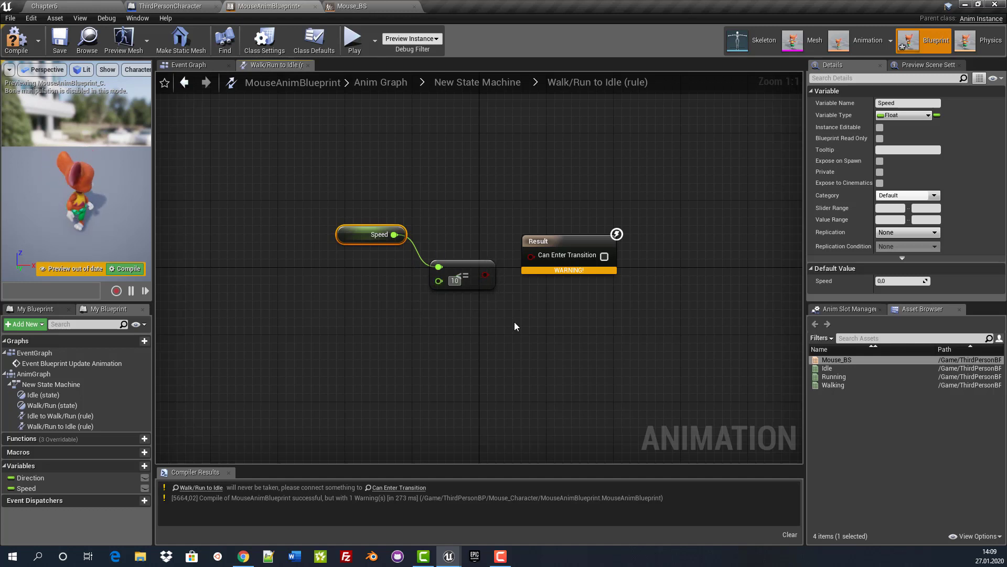
left_click(514, 323)
left_click_drag(487, 275, 530, 256)
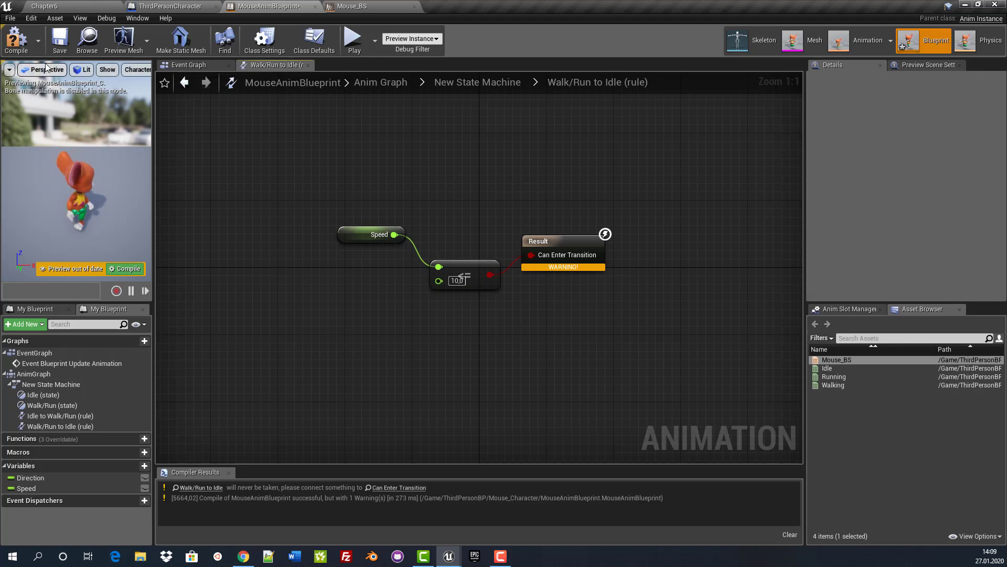
Compile and save the animation blueprint
left_click(16, 40)
left_click(60, 42)
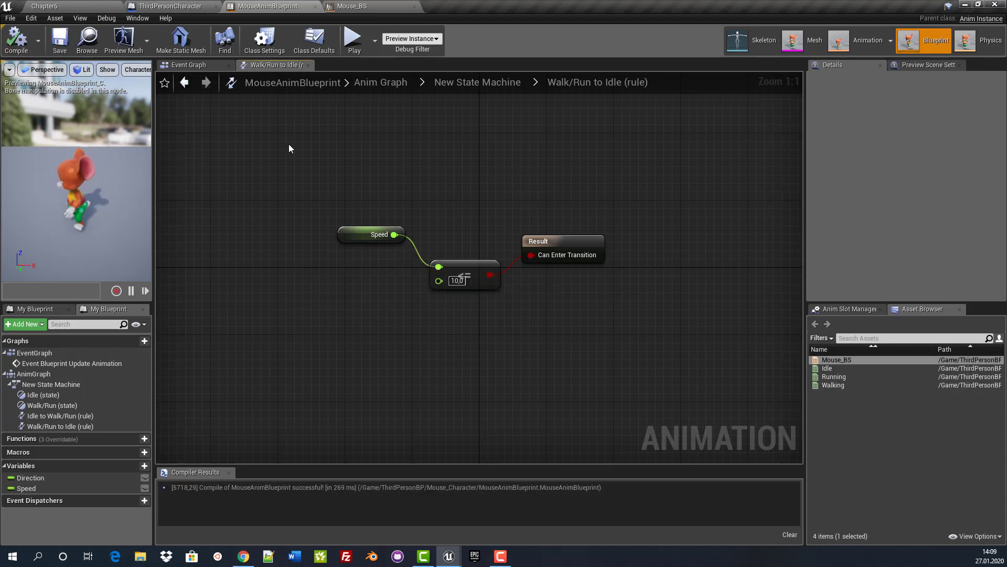
left_click(173, 6)
Play-test the Chapter6 level, running the mouse back and forth with W and S, then stop
left_click(66, 5)
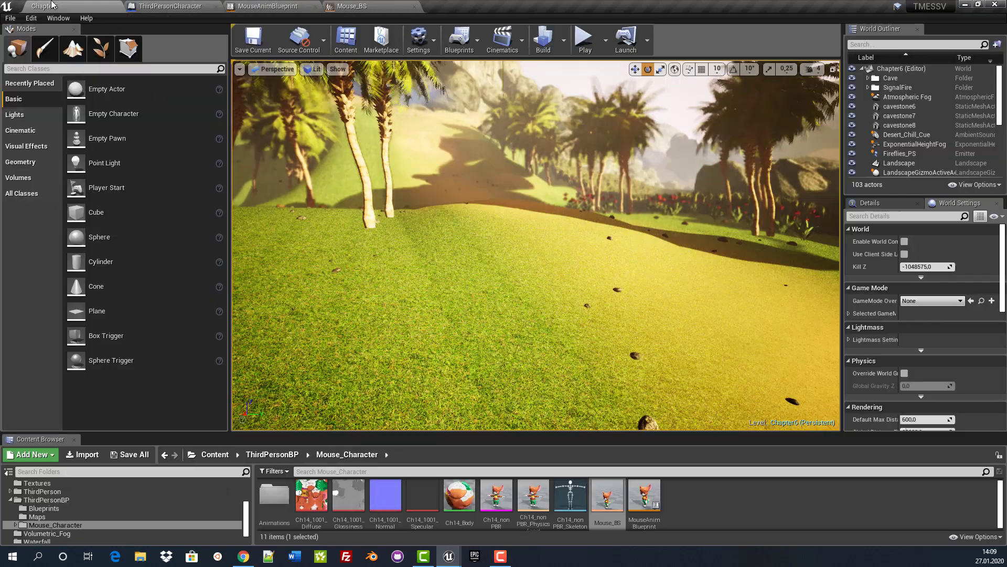
left_click(585, 39)
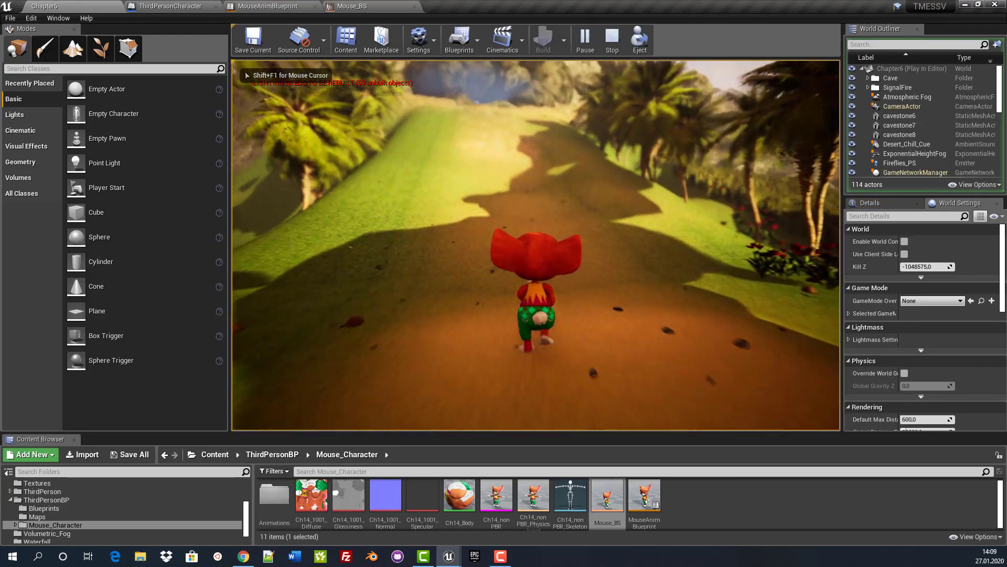
key("s")
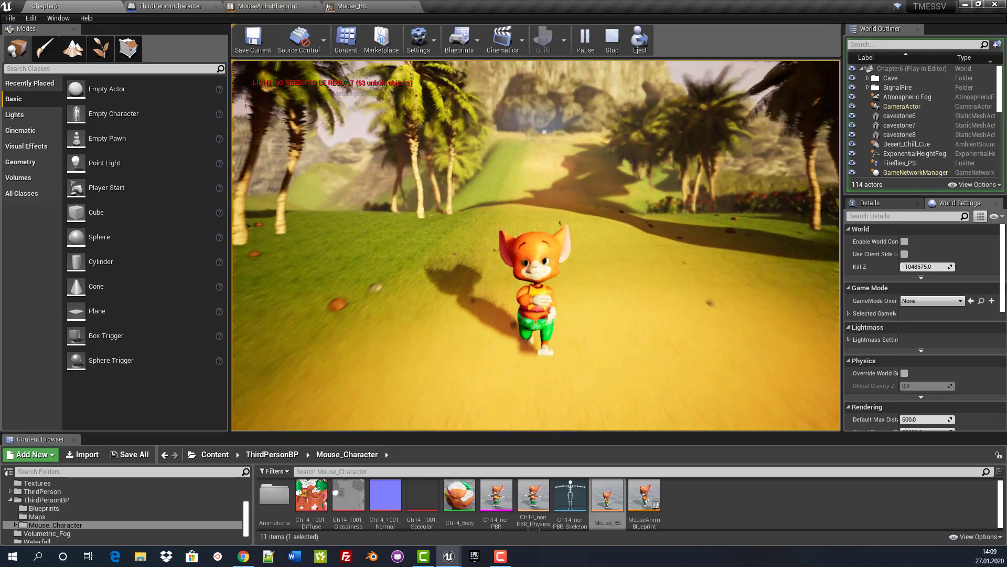
key("w")
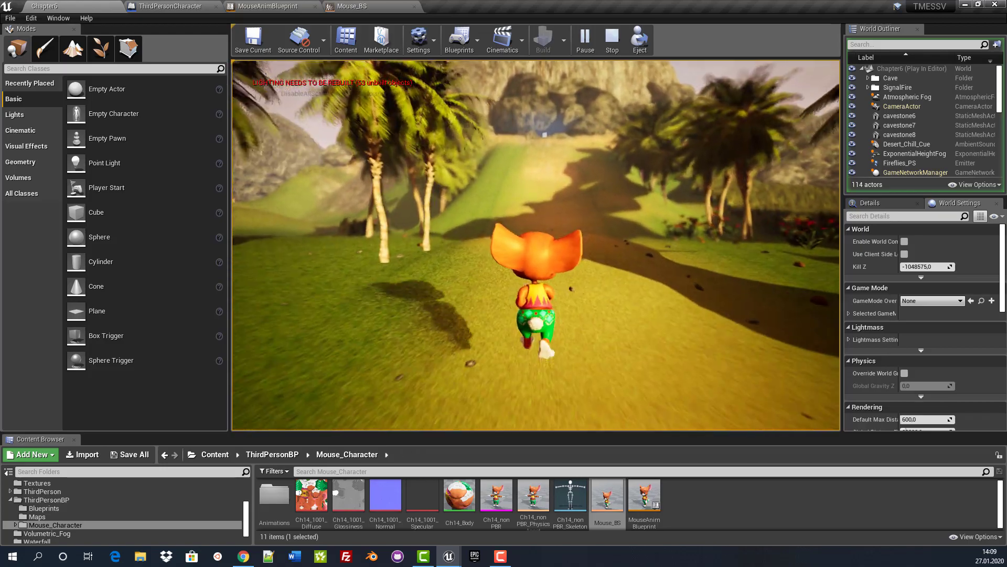
key("s")
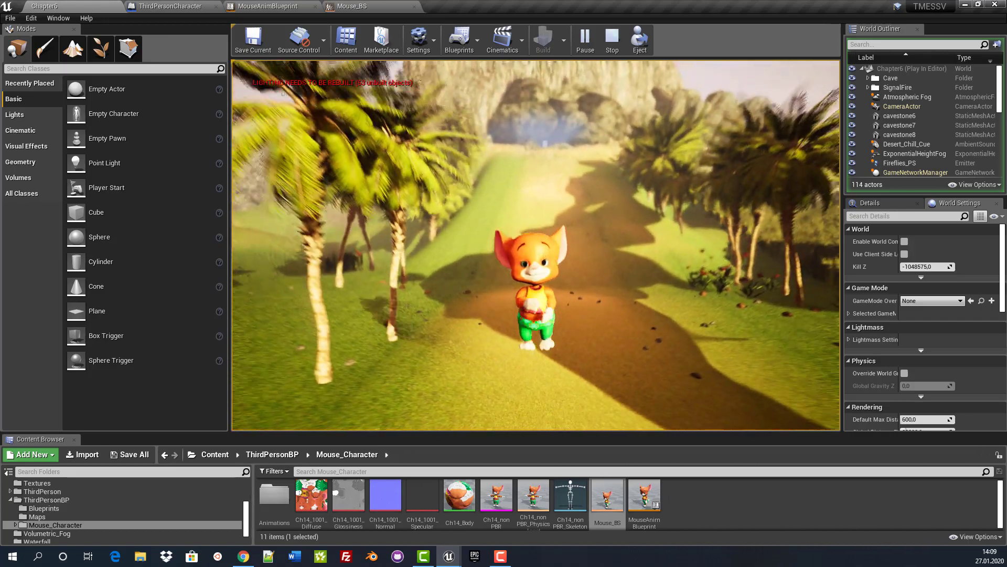
key("w")
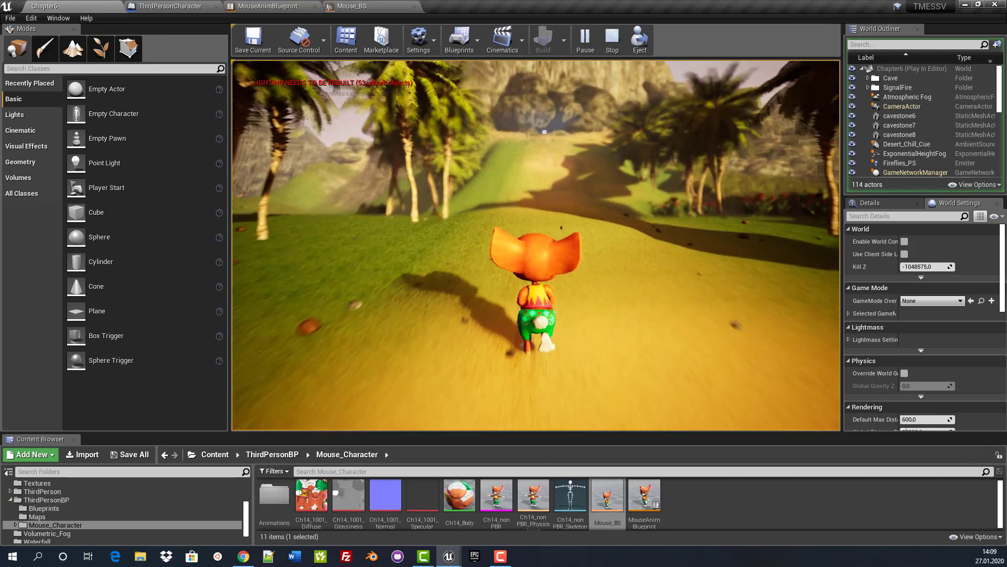
key("s")
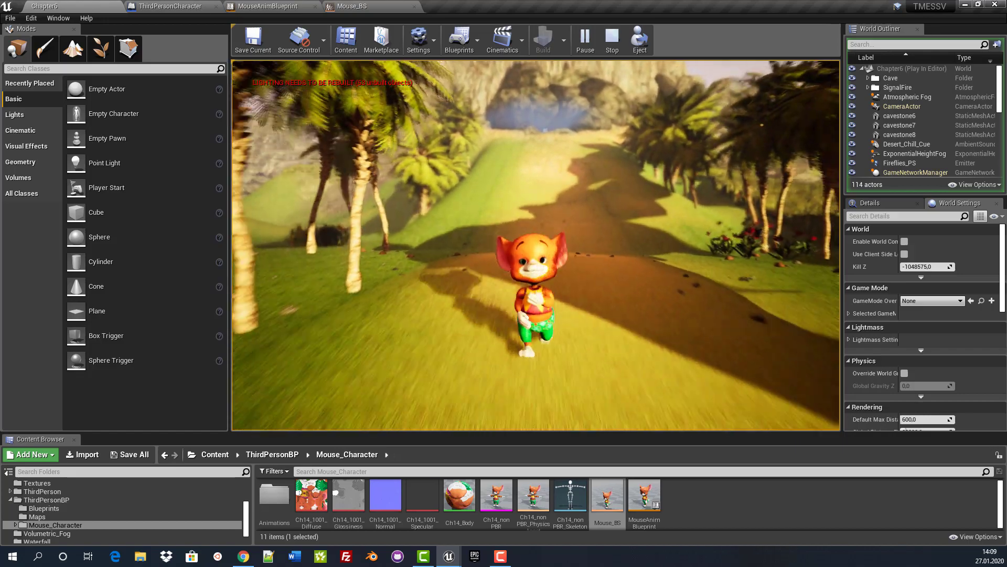
key("w")
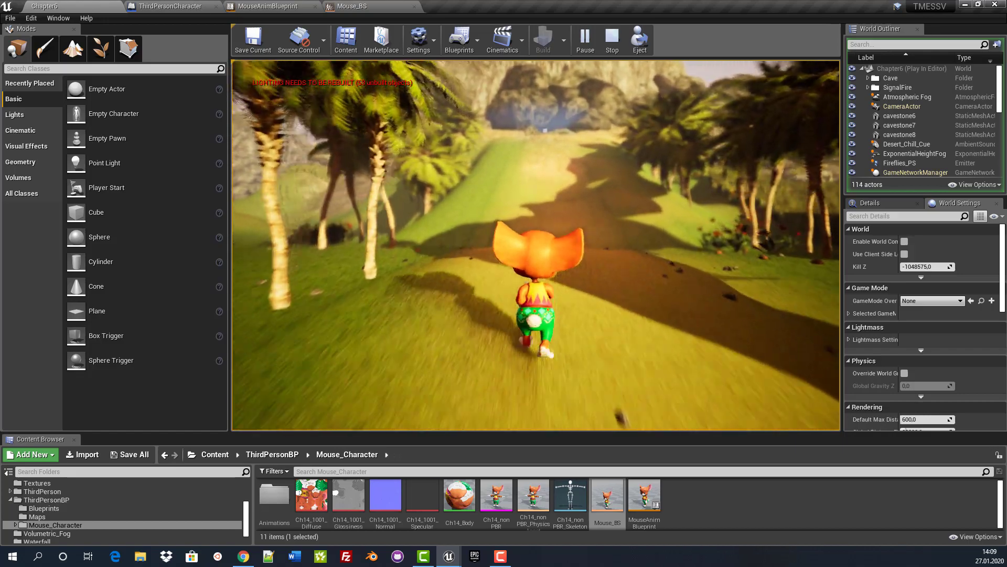
key("Escape")
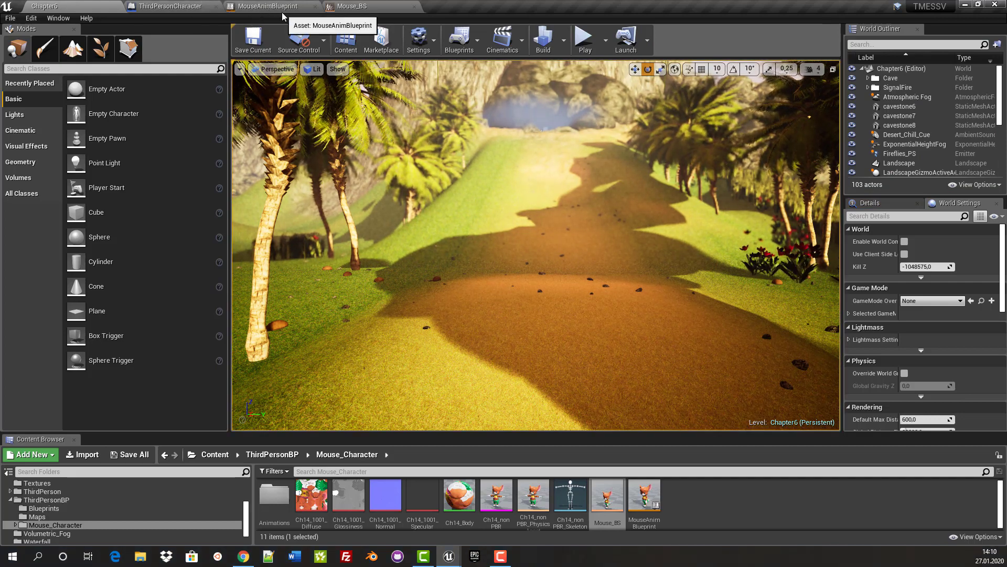
Set the Mouse_BS Speed axis interpolation time to 2 and save the blend space
left_click(367, 6)
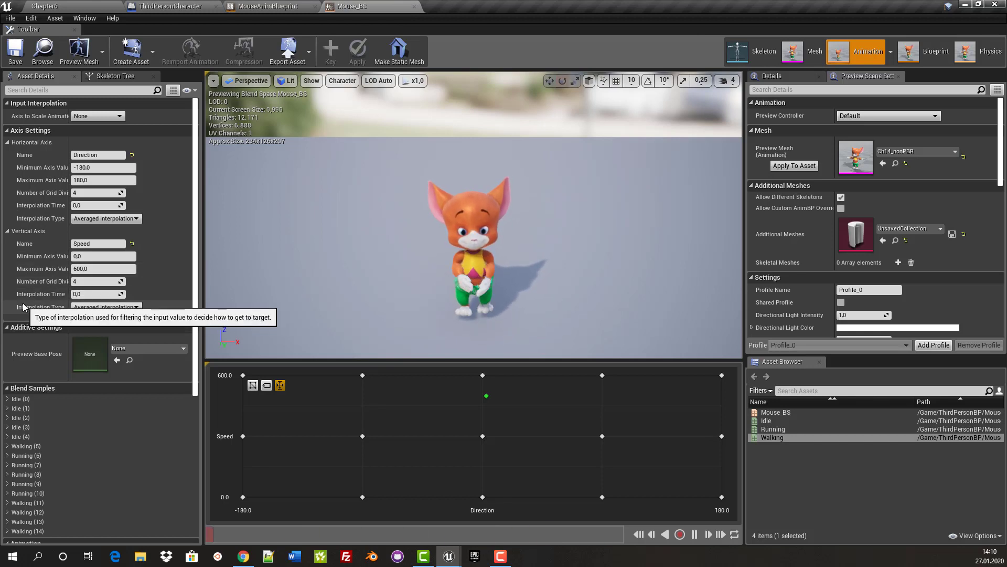
left_click(92, 292)
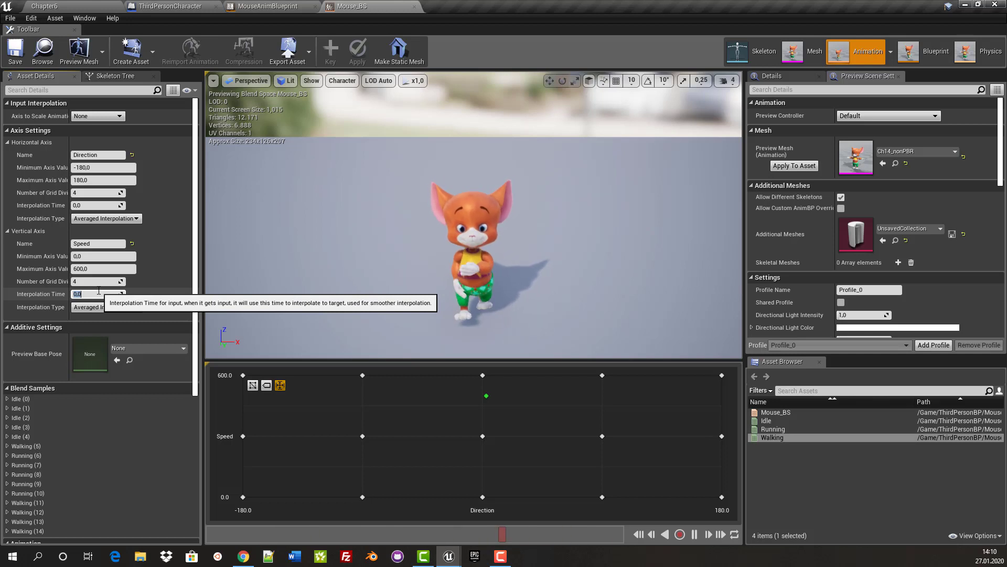
type("2")
key("Return")
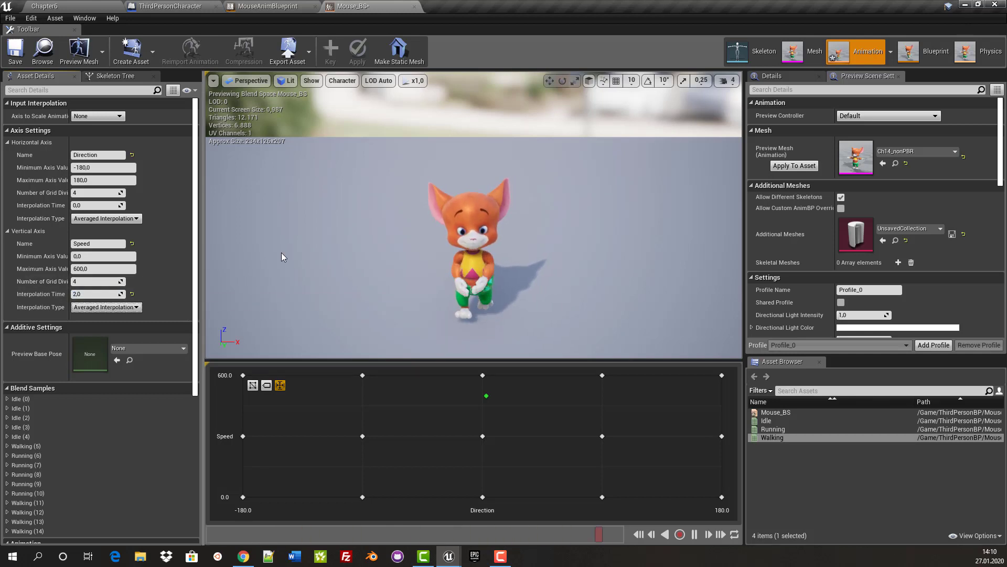
left_click(10, 52)
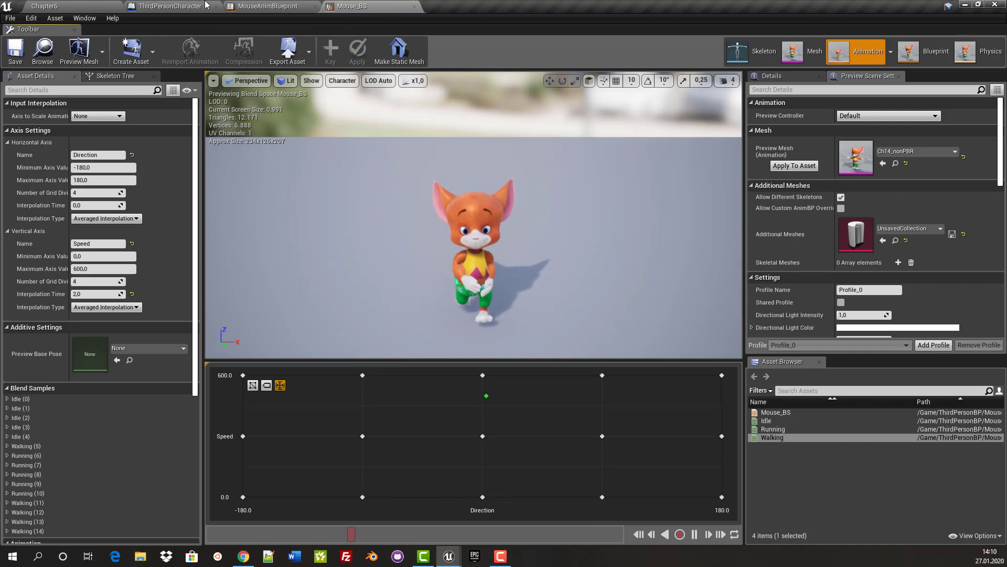
left_click(267, 6)
left_click(105, 7)
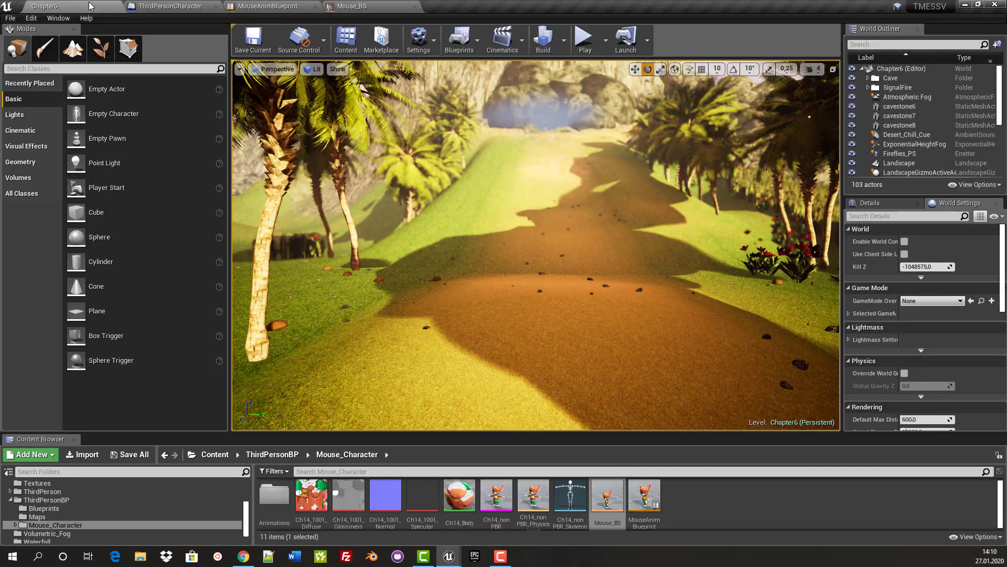
left_click(575, 46)
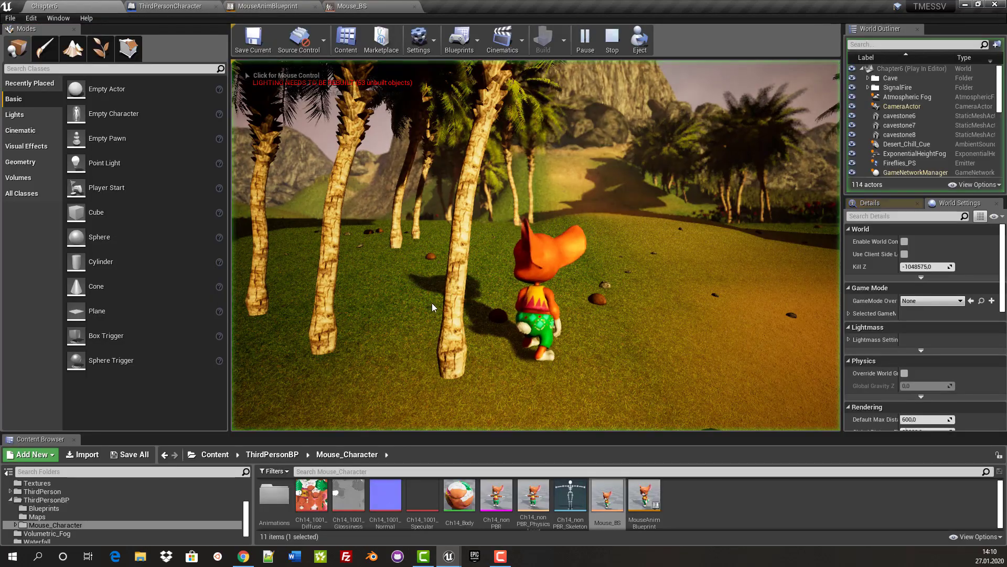
key("s")
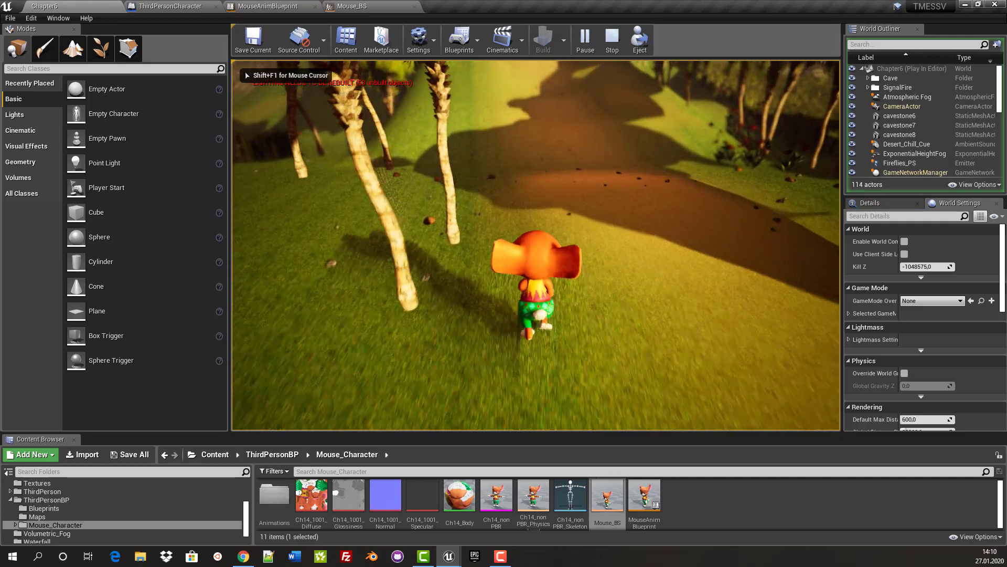
key("w")
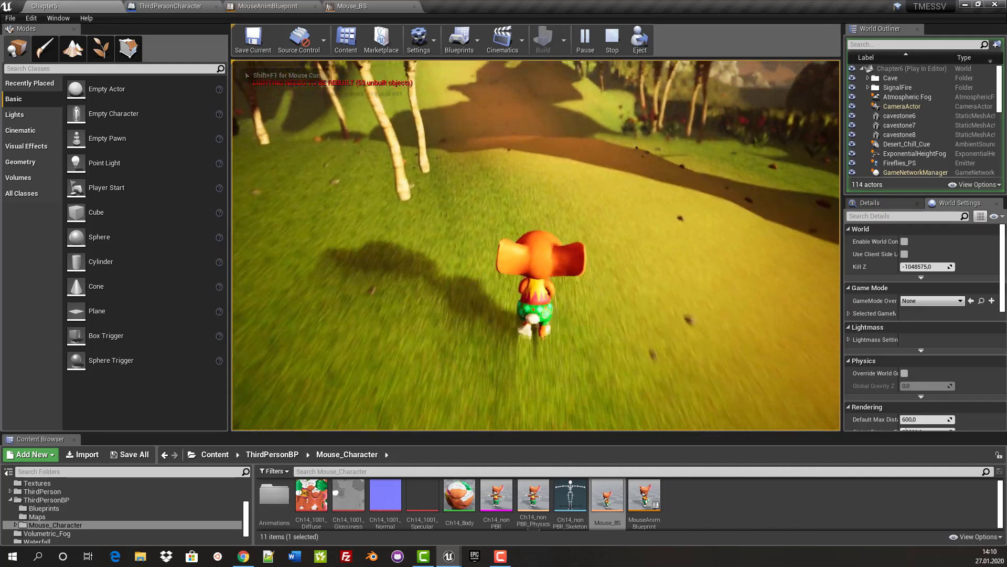
key("w")
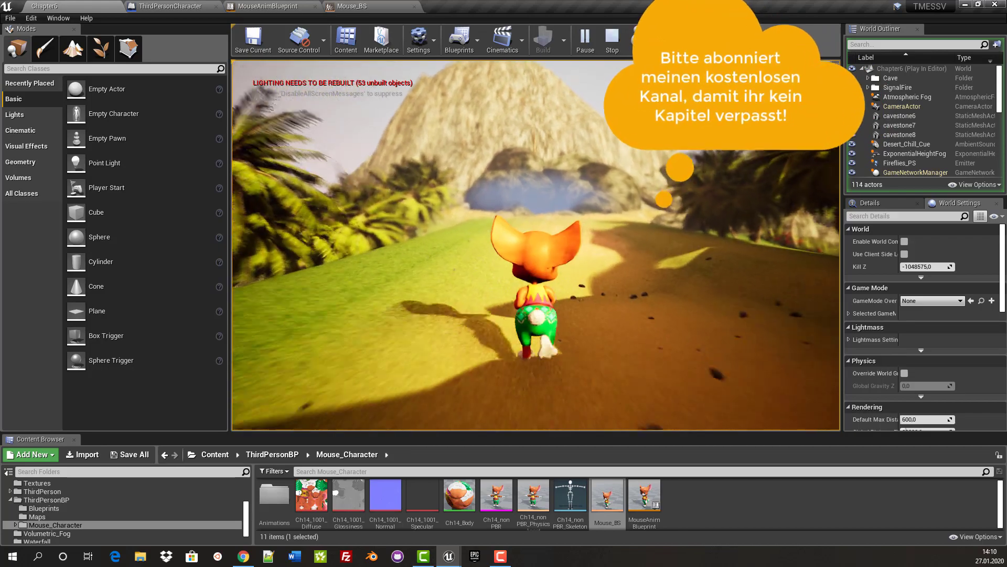
key("s")
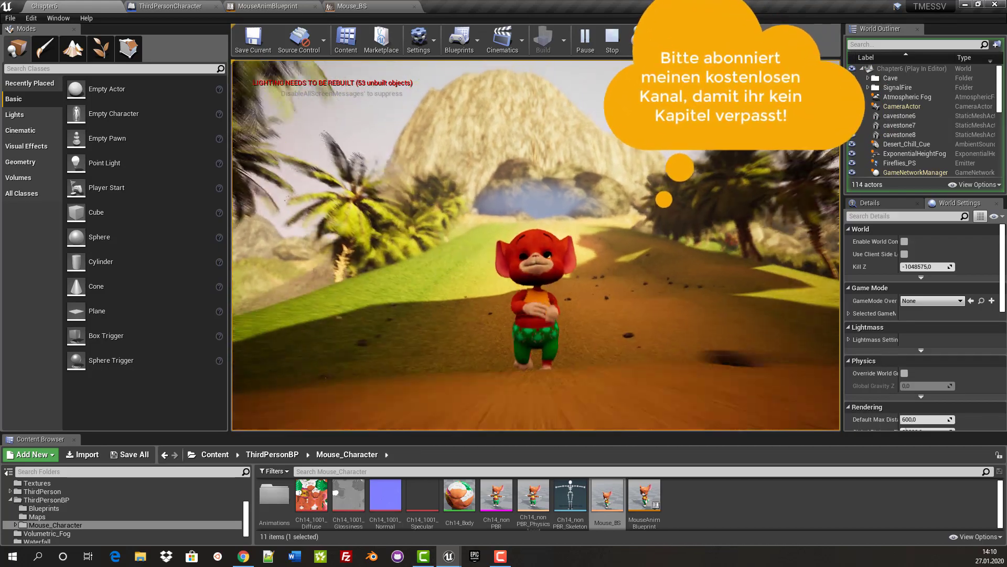
key("w")
key("s")
key("w")
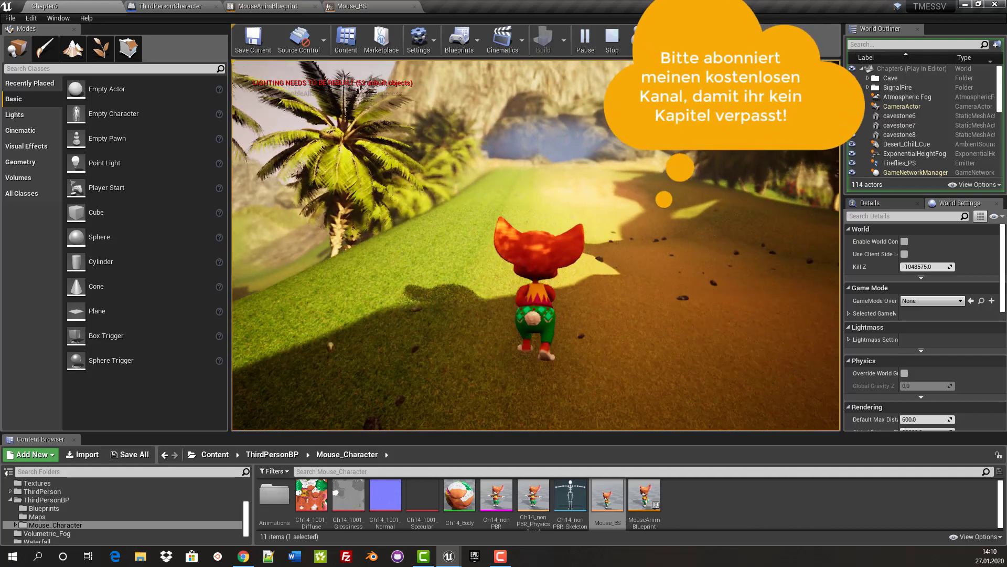
key("s")
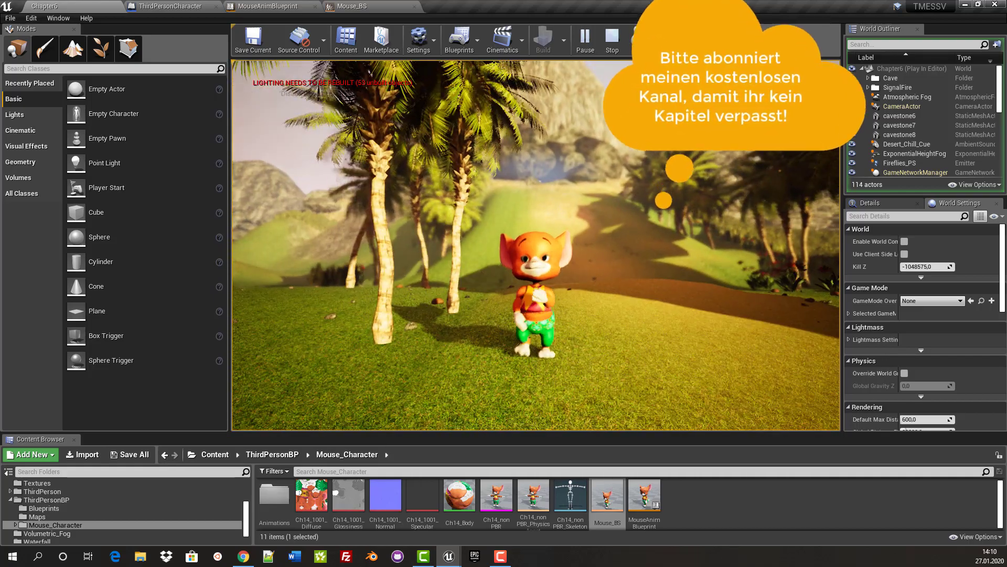
key("w")
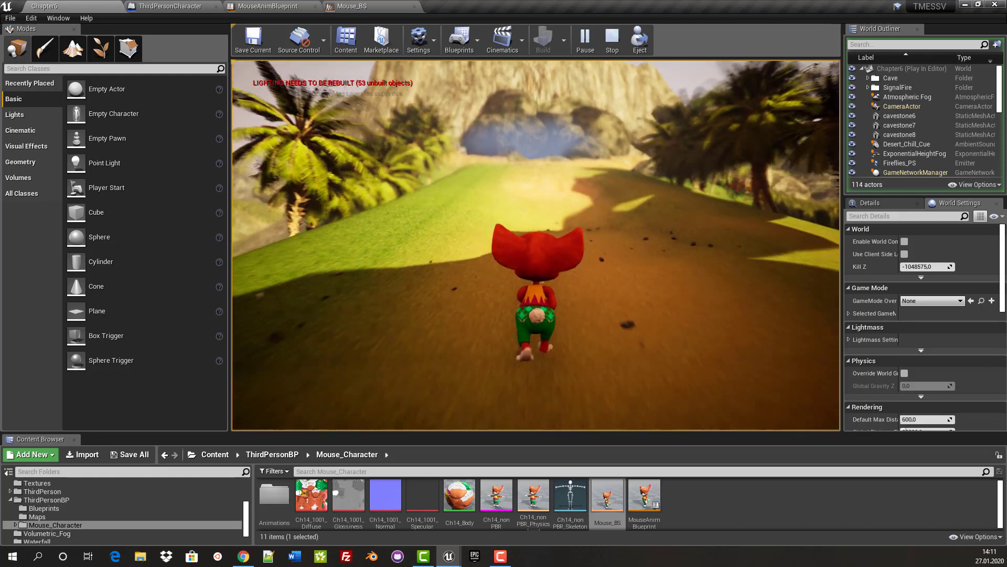
key("Escape")
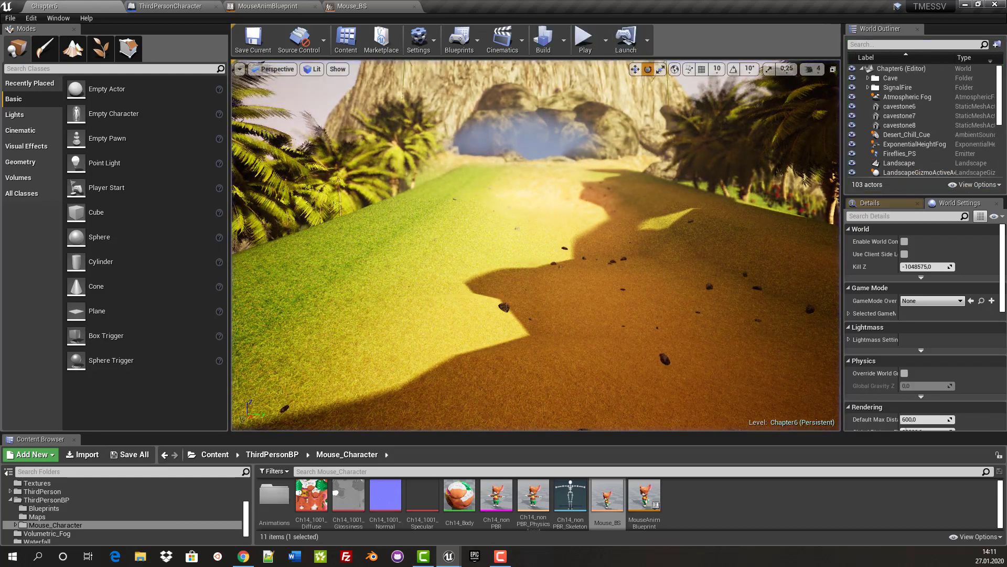